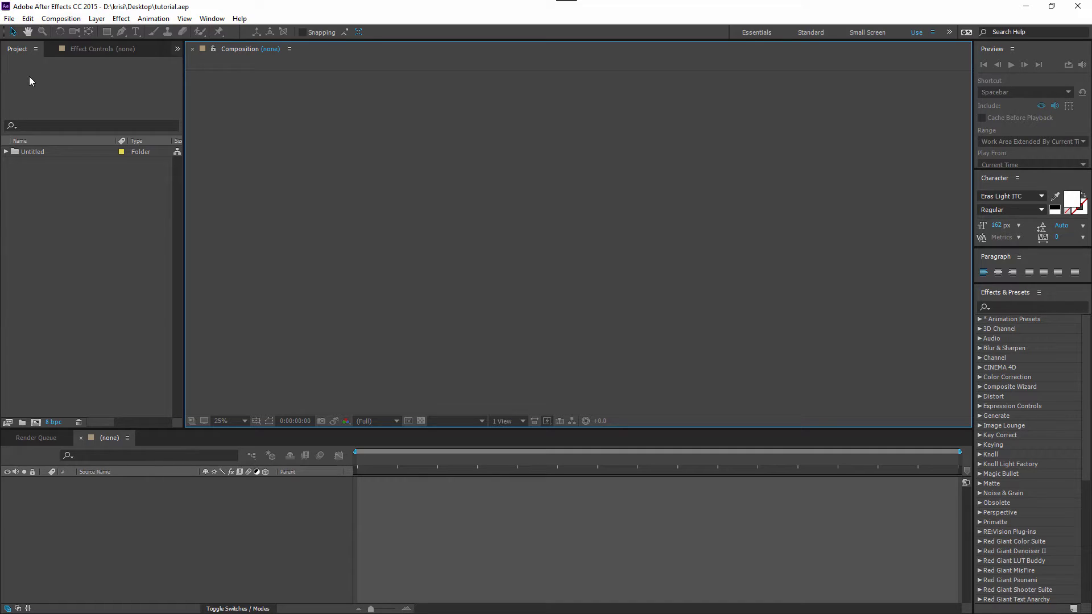
Step: Import the rendered frames starting at 1_0050.jpg from the renders folder 3 as a JPEG sequence
{"action": "left_click", "coordinate": [13, 21]}
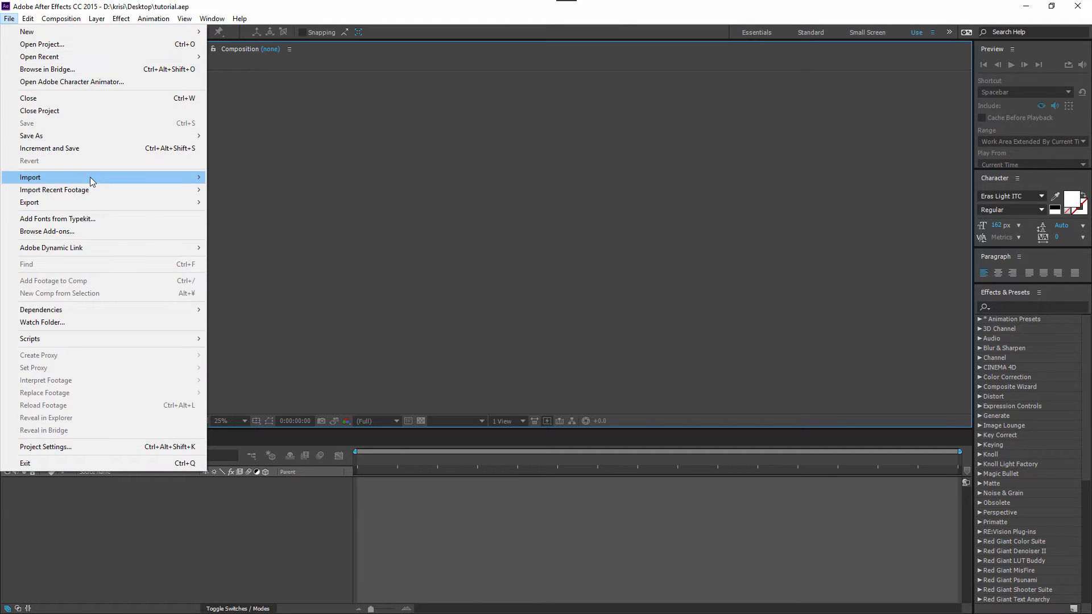
{"action": "mouse_move", "coordinate": [117, 177]}
{"action": "left_click", "coordinate": [271, 189]}
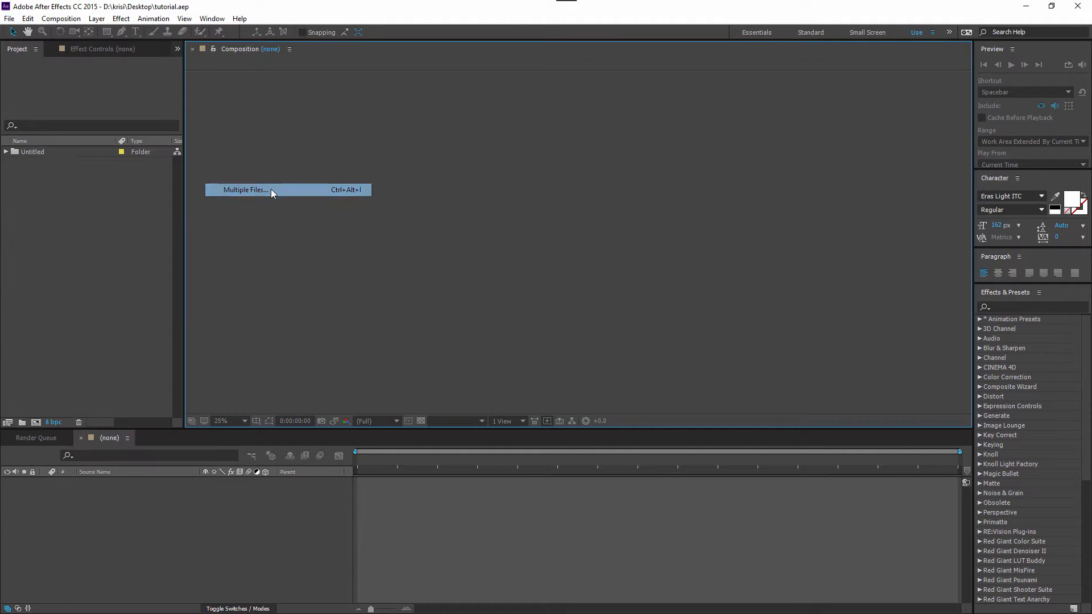
{"action": "left_click", "coordinate": [452, 135]}
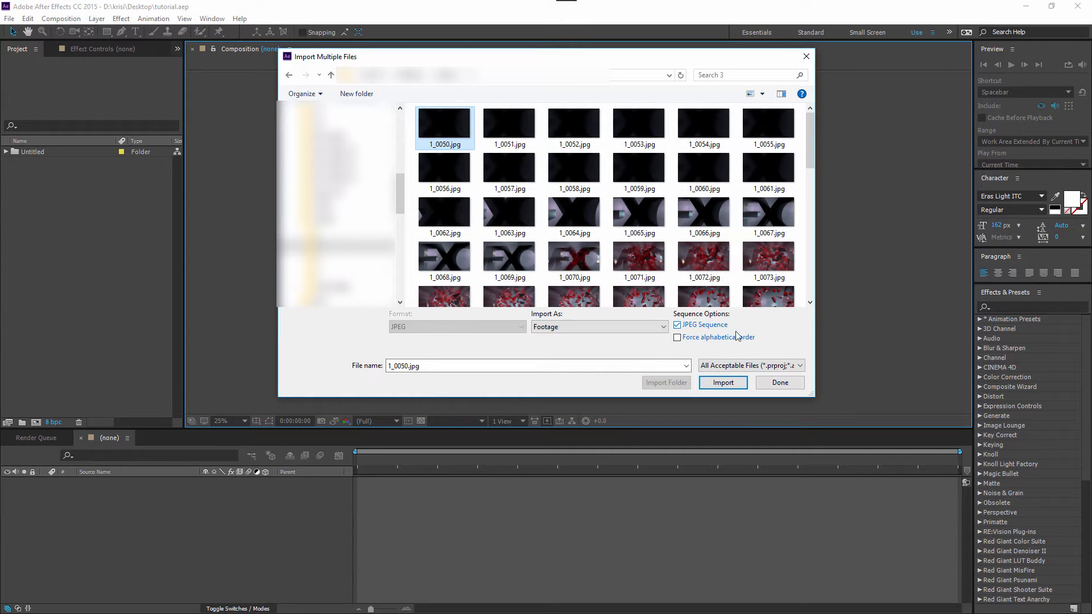
{"action": "left_click", "coordinate": [730, 383]}
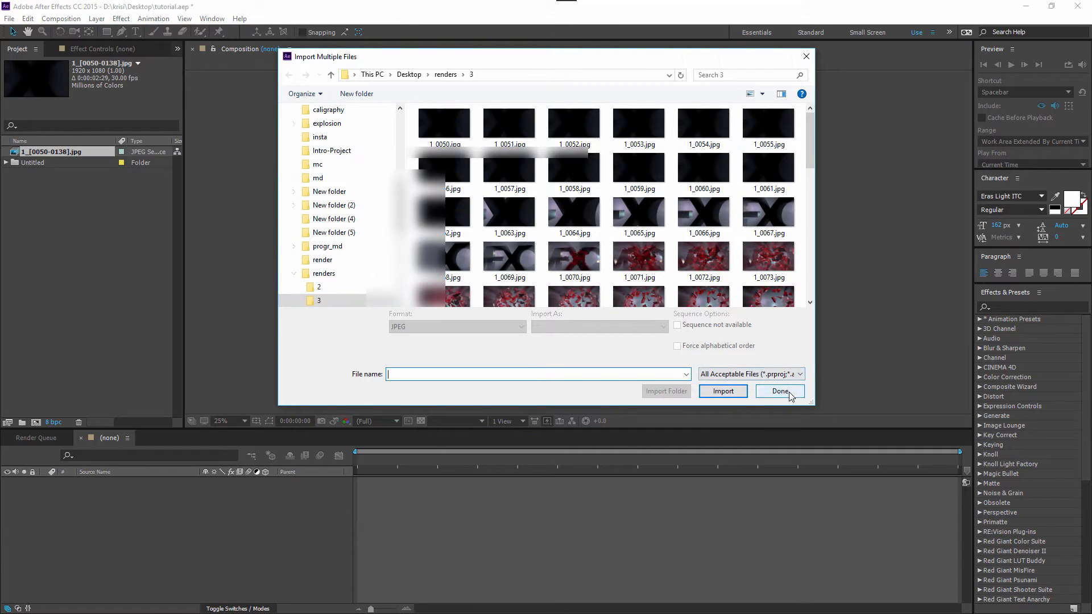
{"action": "left_click", "coordinate": [781, 392]}
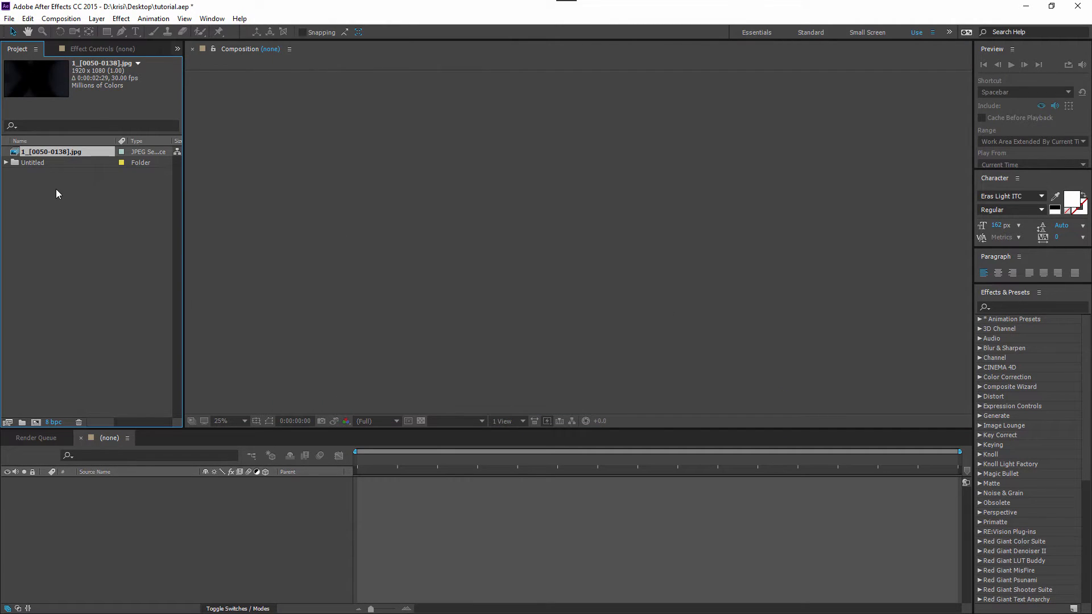
Step: Create a composition from the imported JPEG sequence and scrub through its footage to 0:00:01:05
{"action": "left_click_drag", "start_coordinate": [63, 151], "coordinate": [43, 424]}
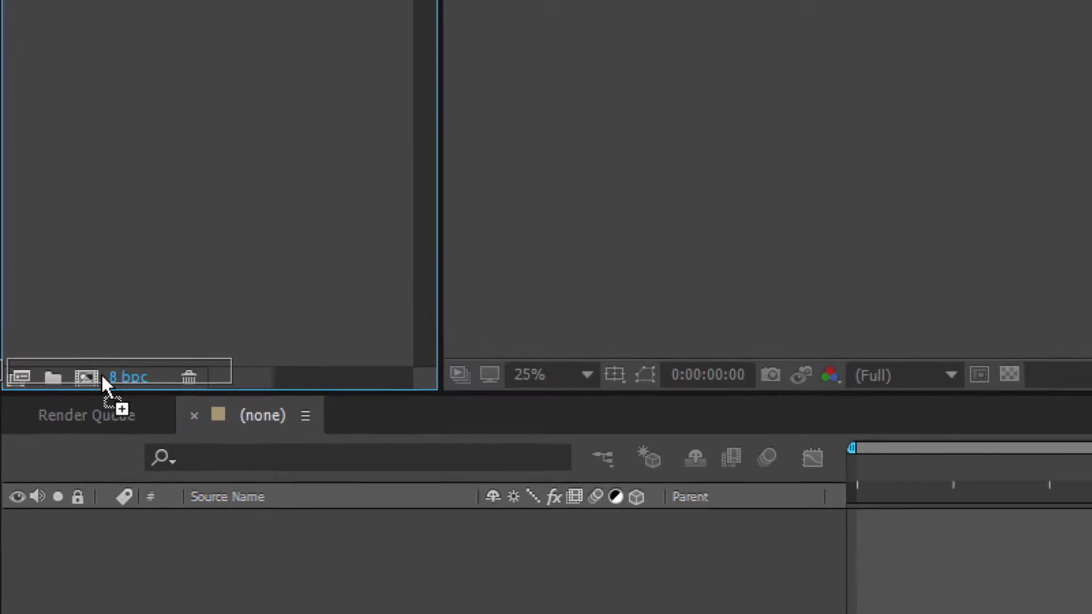
{"action": "mouse_move", "coordinate": [102, 378]}
{"action": "left_mouse_down"}
{"action": "mouse_move", "coordinate": [90, 377]}
{"action": "mouse_move", "coordinate": [97, 369]}
{"action": "left_mouse_up"}
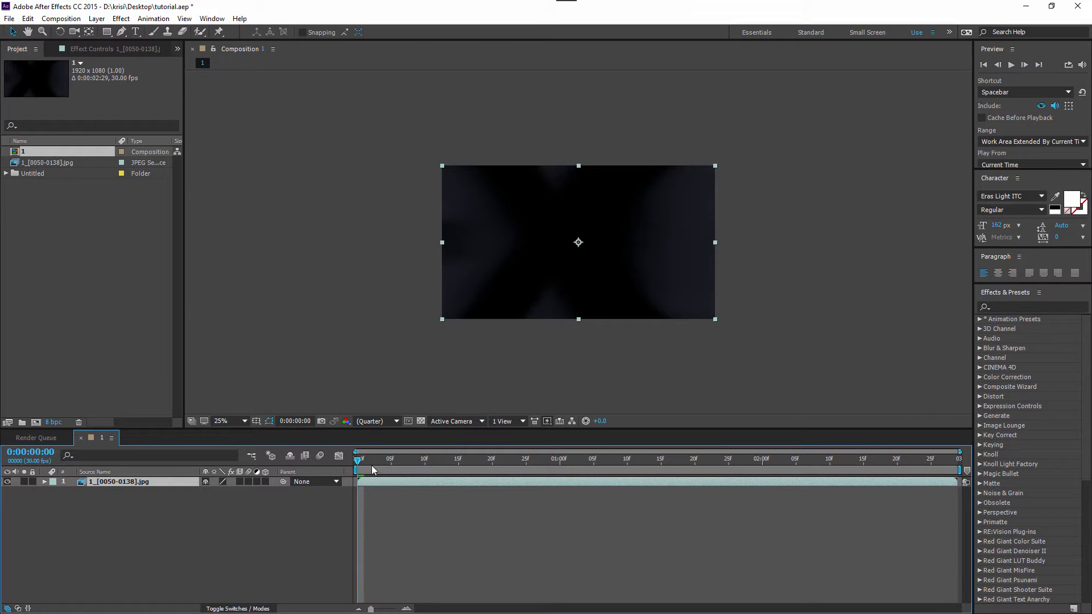
{"action": "left_click_drag", "start_coordinate": [385, 458], "coordinate": [593, 460]}
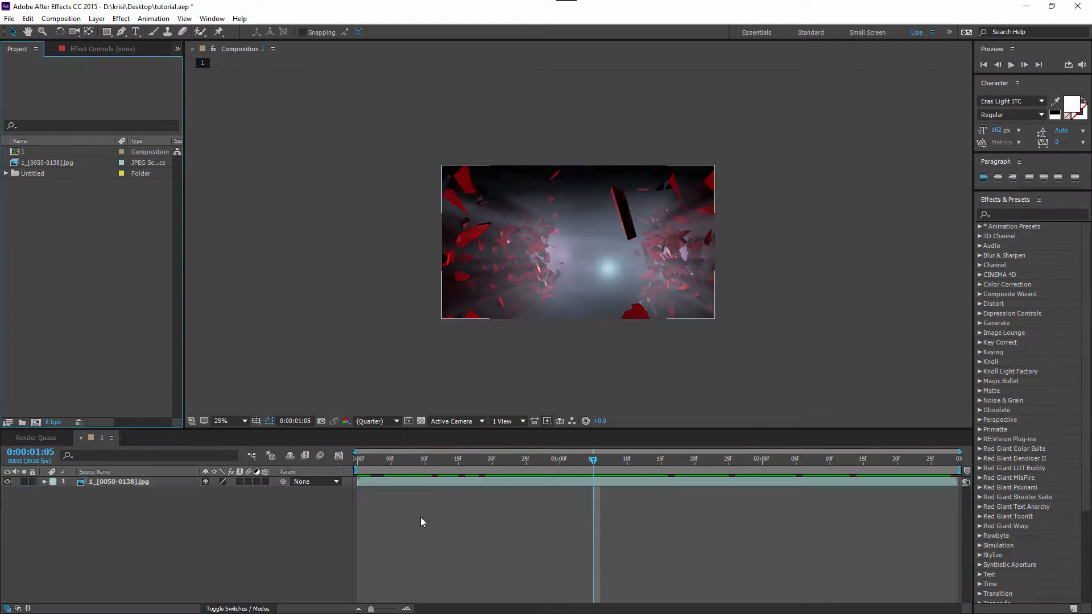
{"action": "left_click", "coordinate": [195, 519]}
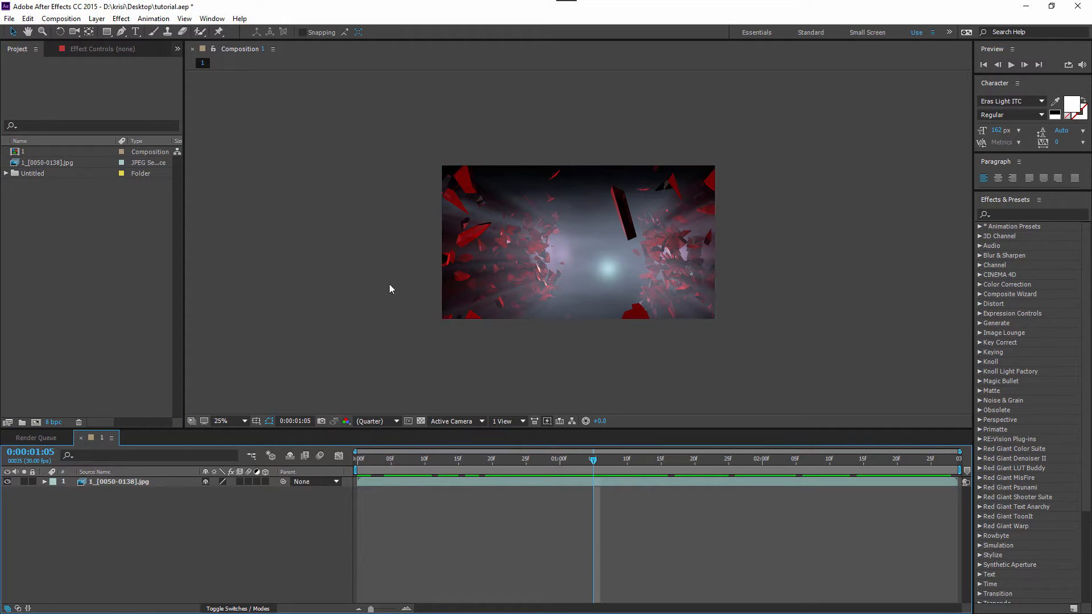
Step: Add a new comp-sized solid layer named OF with the colour black (000000)
{"action": "right_click", "coordinate": [118, 537]}
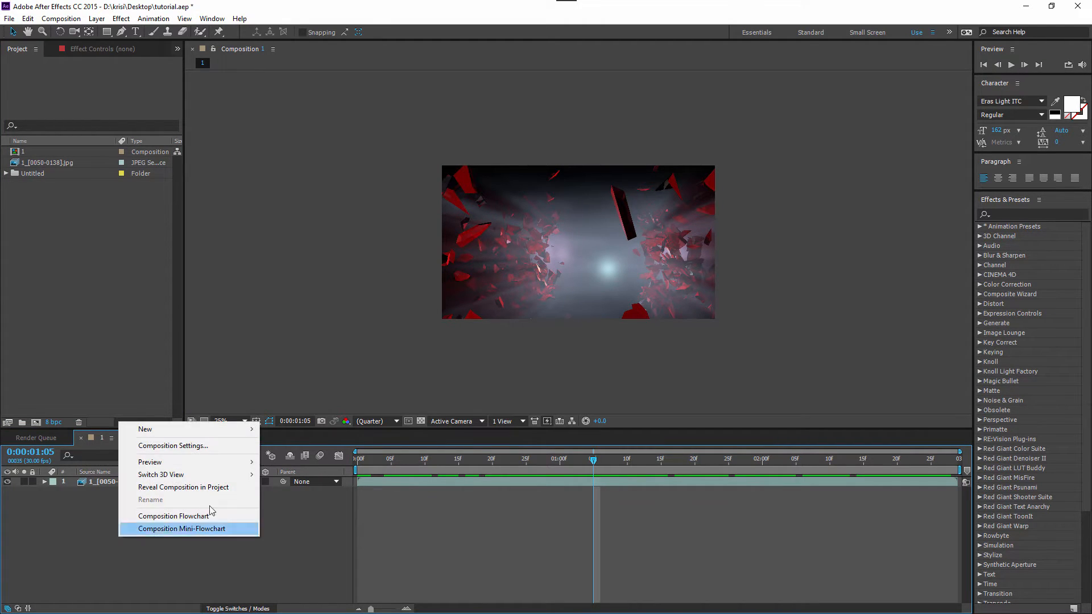
{"action": "mouse_move", "coordinate": [240, 431]}
{"action": "left_click", "coordinate": [325, 456]}
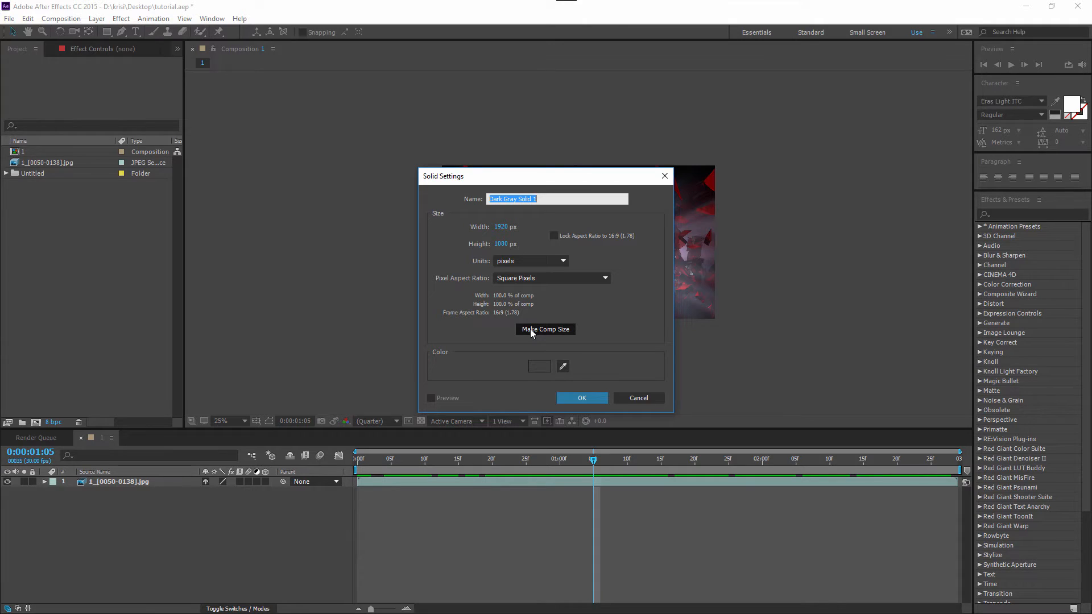
{"action": "type", "text": "OF"}
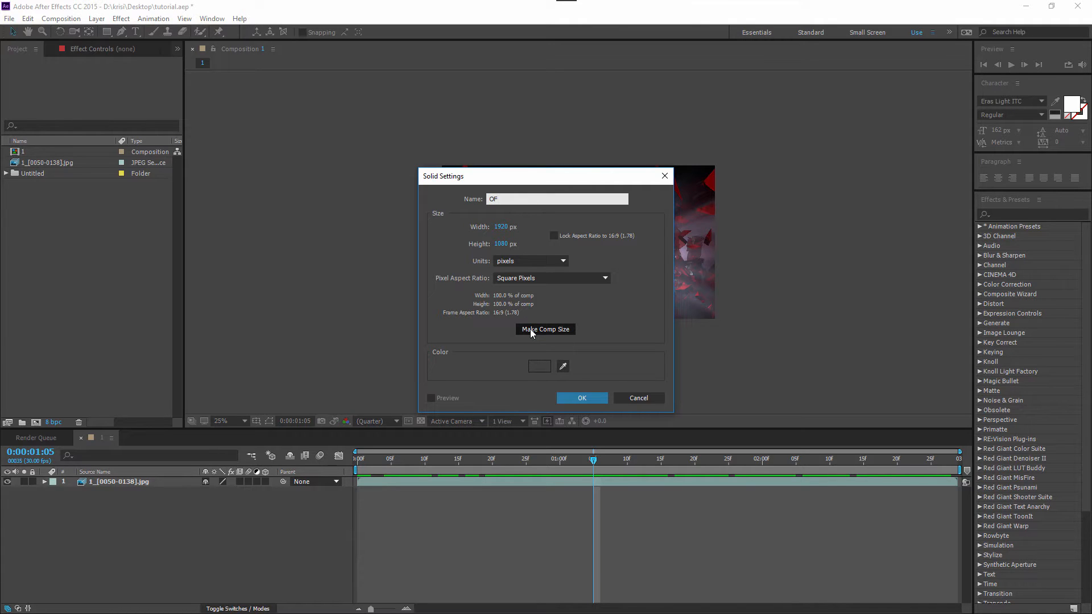
{"action": "left_click", "coordinate": [535, 369]}
{"action": "left_click_drag", "start_coordinate": [699, 259], "coordinate": [606, 359]}
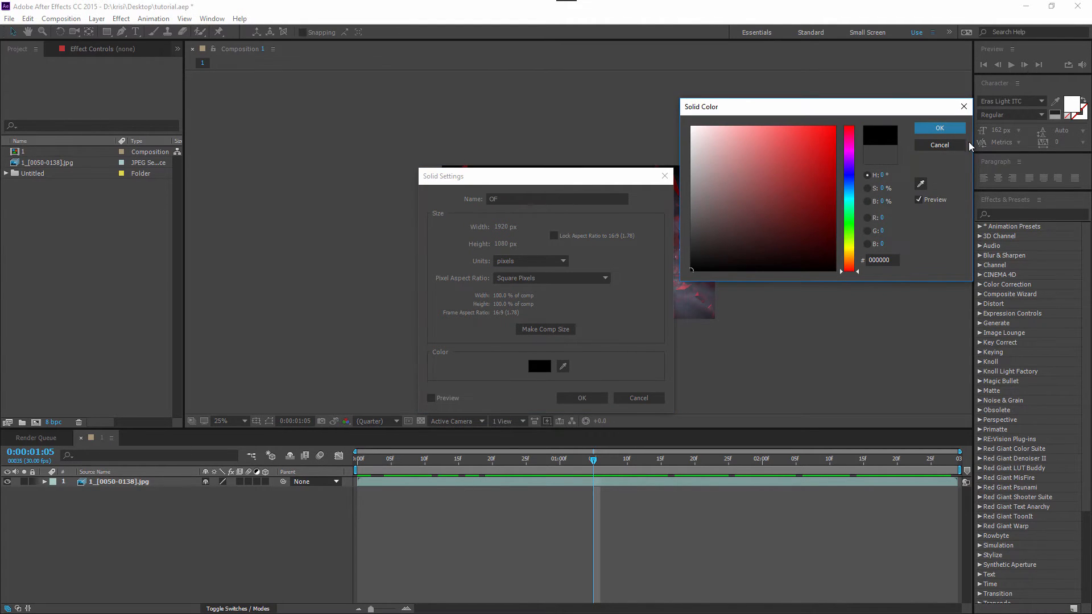
{"action": "left_click", "coordinate": [936, 129]}
{"action": "left_click", "coordinate": [582, 398]}
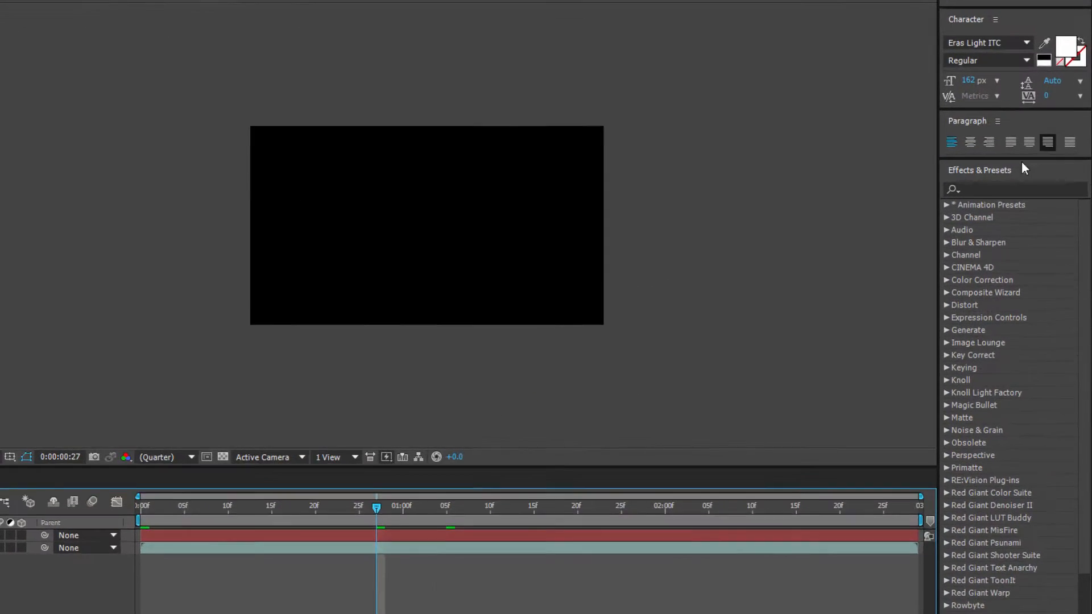
Step: Search the effects for "opti" and apply Optical Flares to the OF layer
{"action": "left_click", "coordinate": [1024, 214]}
{"action": "type", "text": "o"}
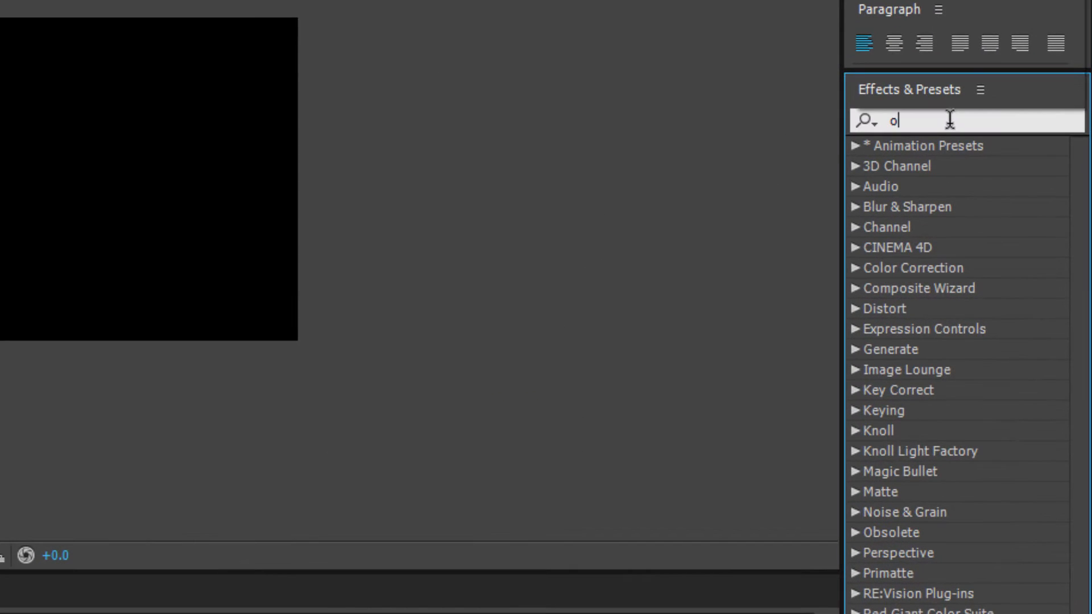
{"action": "type", "text": "pti"}
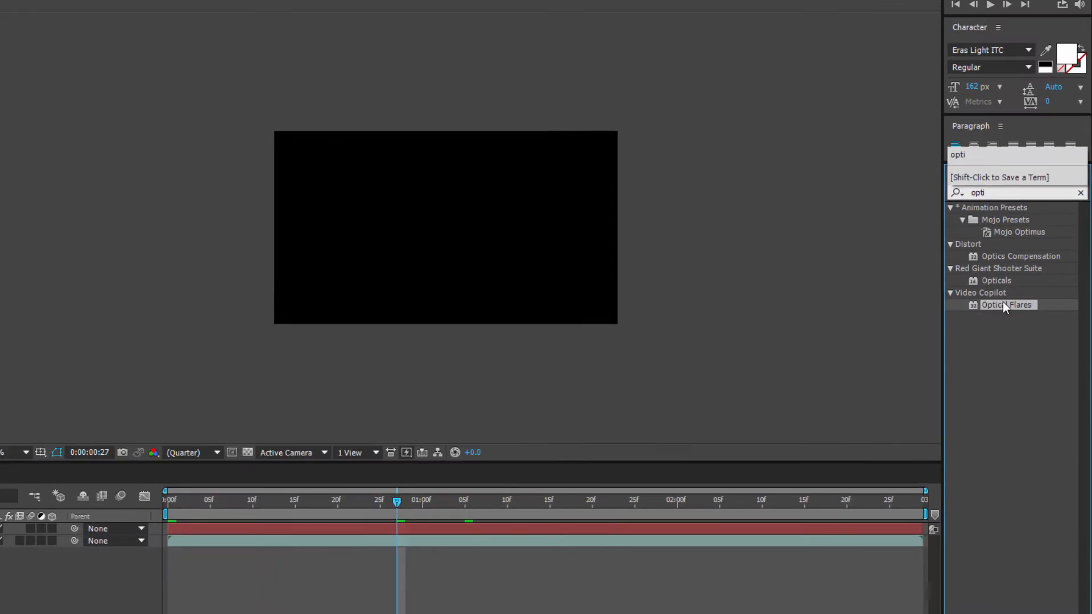
{"action": "left_click_drag", "start_coordinate": [1003, 304], "coordinate": [108, 481]}
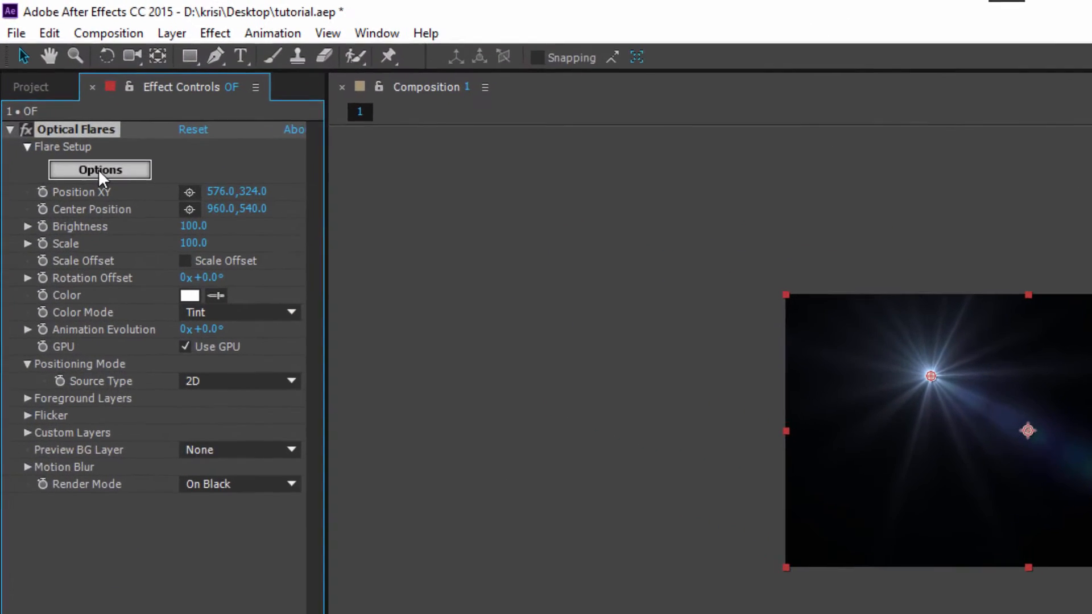
Step: Load the Sun Digital preset from the Light category in the Optical Flares options
{"action": "left_click", "coordinate": [57, 95]}
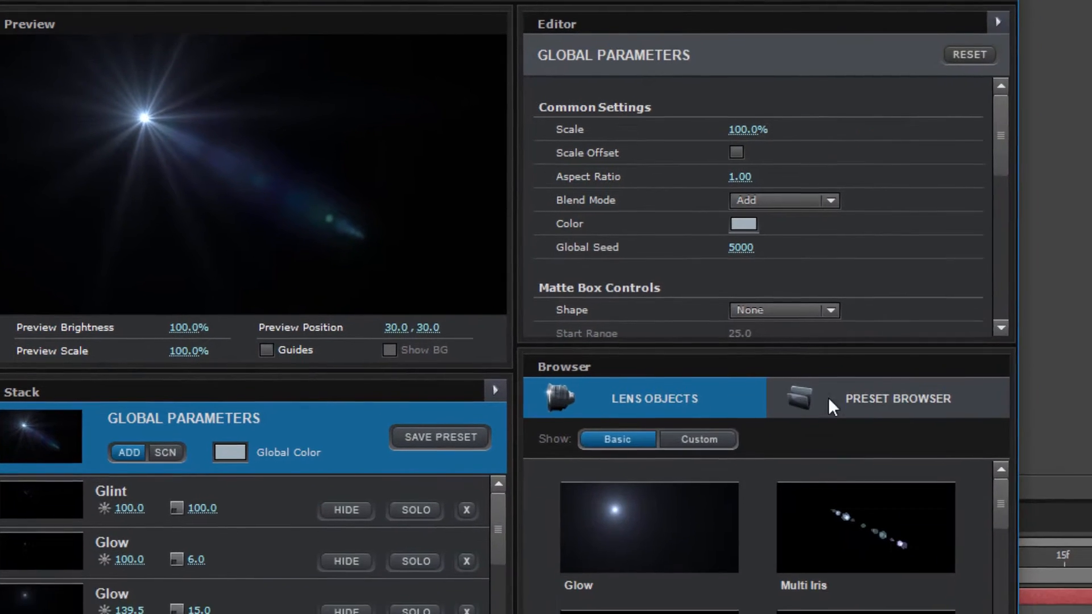
{"action": "left_click", "coordinate": [829, 397]}
{"action": "left_click", "coordinate": [883, 526]}
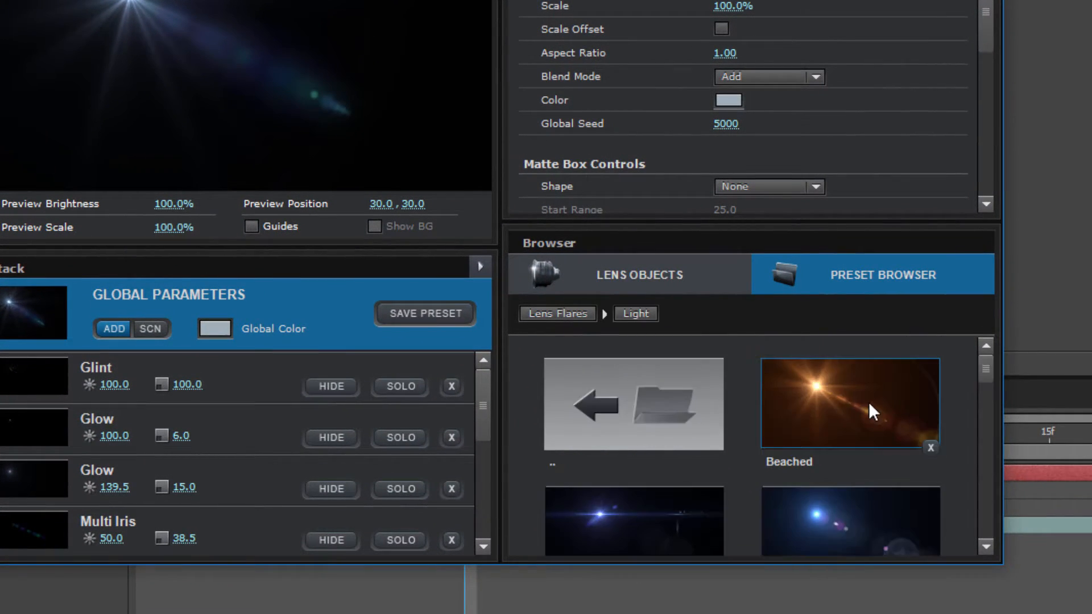
{"action": "scroll", "coordinate": [868, 402], "scroll_direction": "down", "scroll_amount": 10}
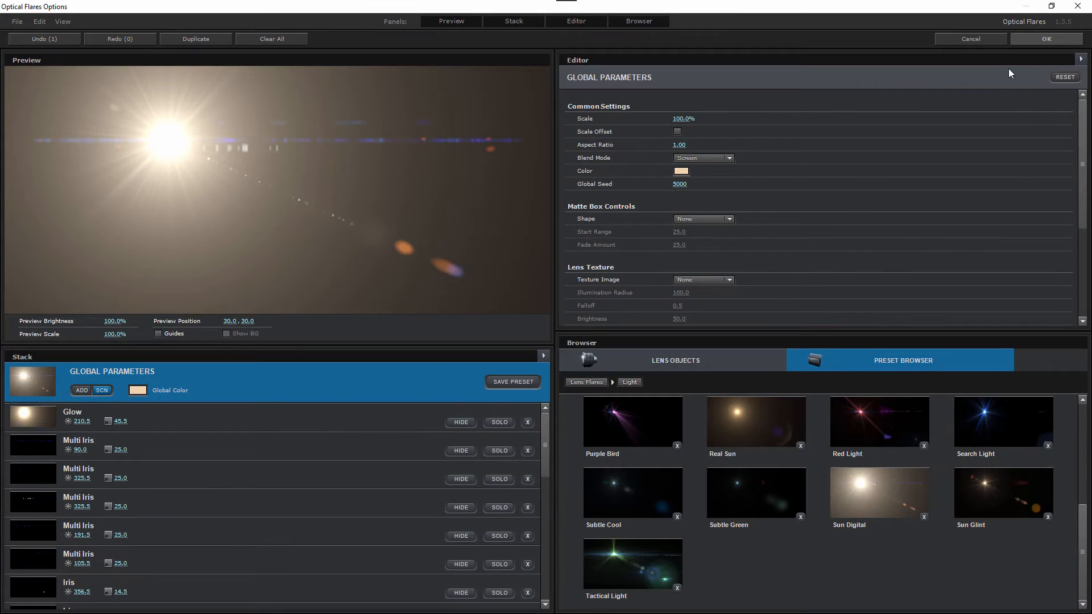
{"action": "left_click", "coordinate": [1032, 39]}
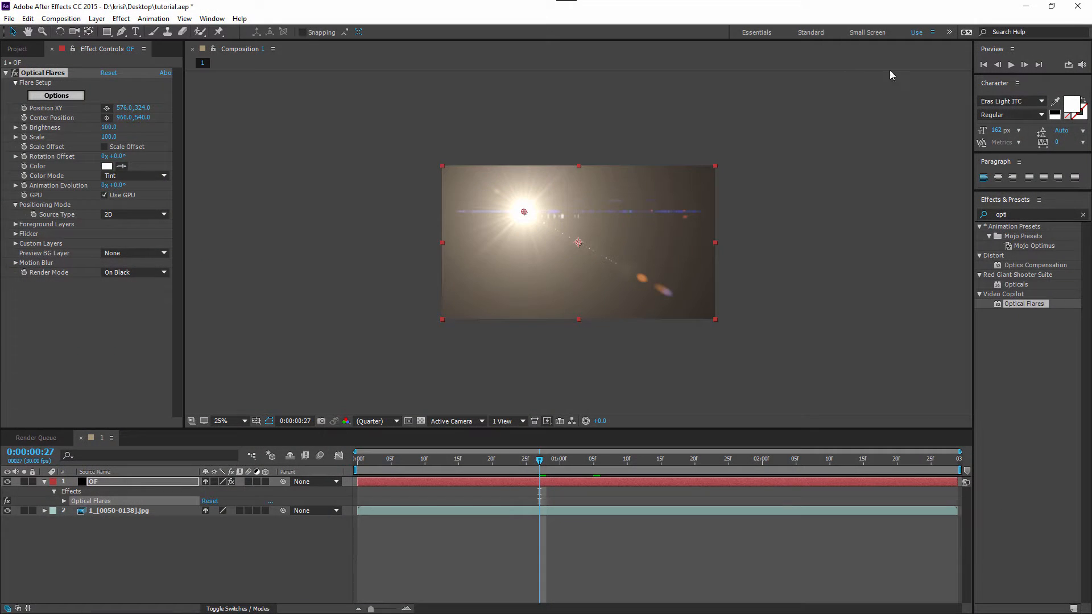
Step: Set the flare's Render Mode to On Transparent and move the flare close to the centre of the frame
{"action": "left_click", "coordinate": [134, 273]}
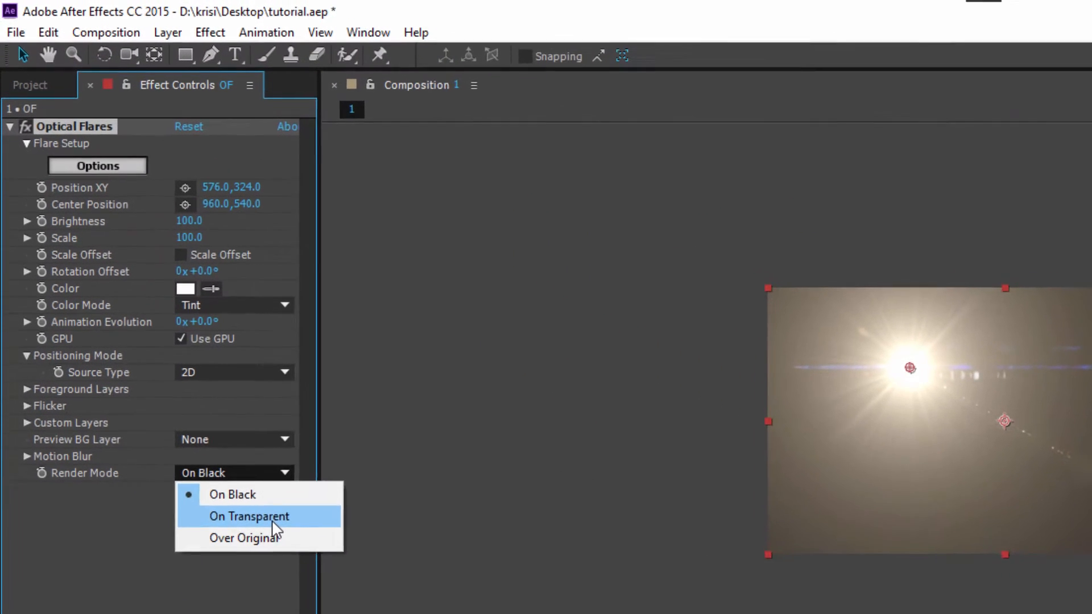
{"action": "left_click", "coordinate": [274, 518]}
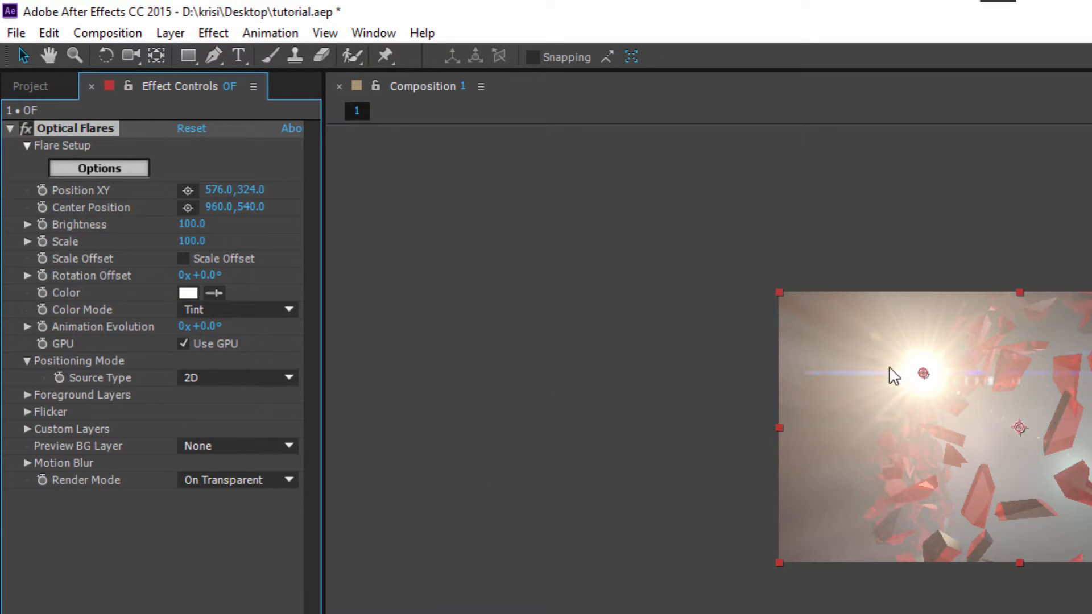
{"action": "left_click_drag", "start_coordinate": [923, 374], "coordinate": [1011, 421]}
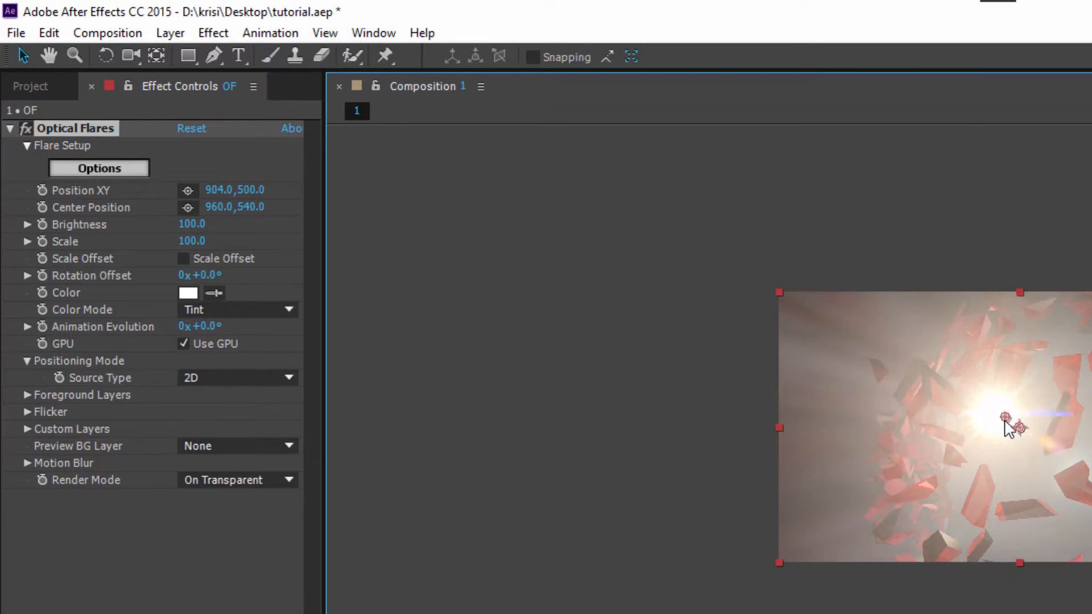
Step: Set the flare's positioning source type to 3D and enable the 3D and motion blur switches on the OF layer
{"action": "left_click", "coordinate": [250, 378]}
{"action": "left_click", "coordinate": [238, 422]}
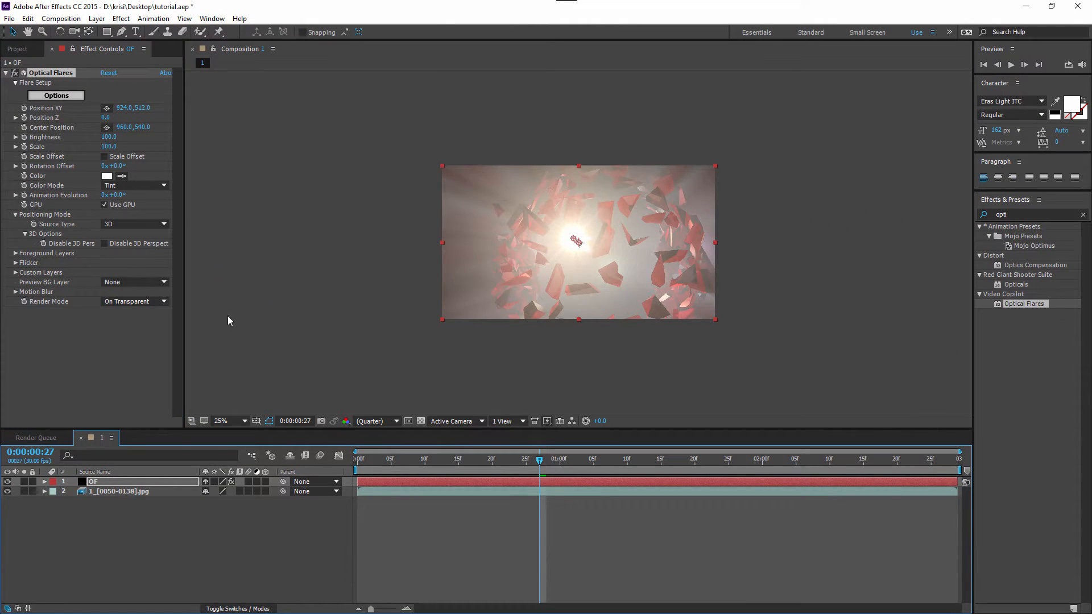
{"action": "left_click", "coordinate": [266, 481]}
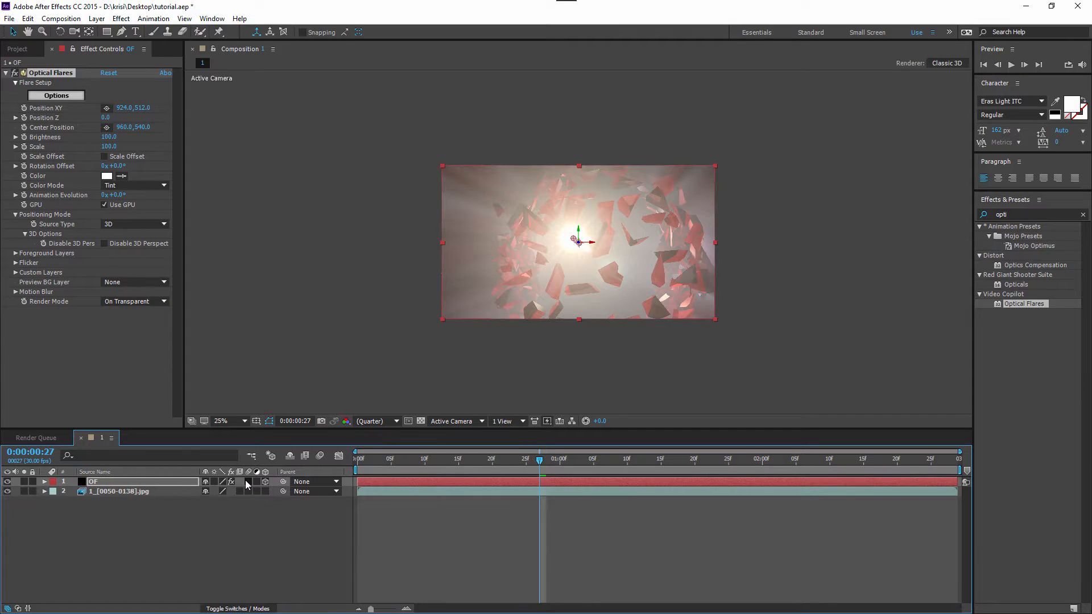
{"action": "left_click", "coordinate": [248, 482]}
Step: Centre the flare with Position XY at 960,540 and Center Position at about 956,544, and check the composition from its first frame
{"action": "left_click", "coordinate": [579, 243]}
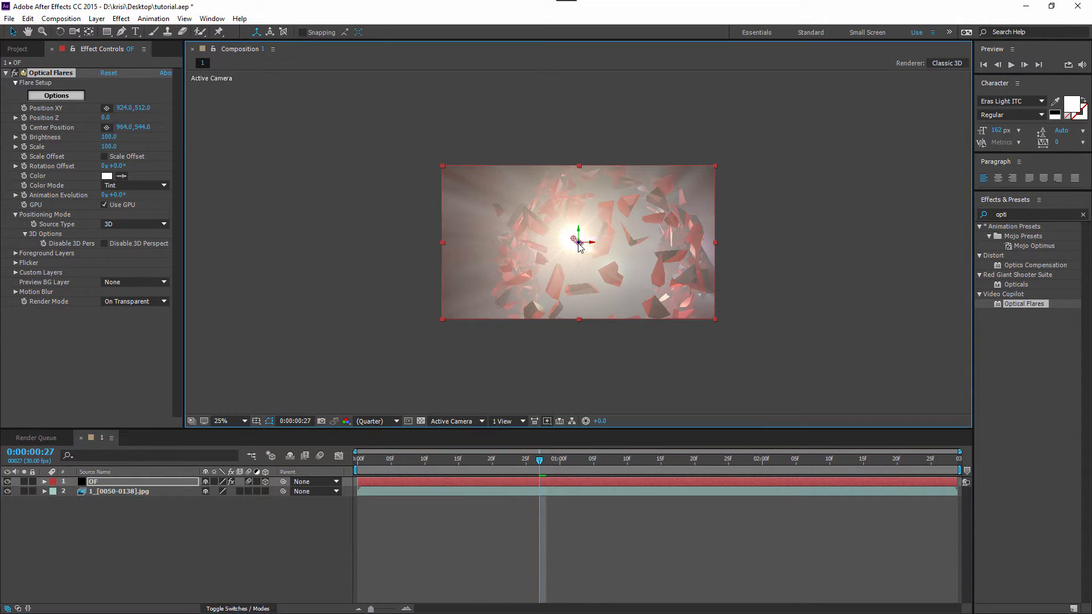
{"action": "left_click_drag", "start_coordinate": [577, 243], "coordinate": [579, 245]}
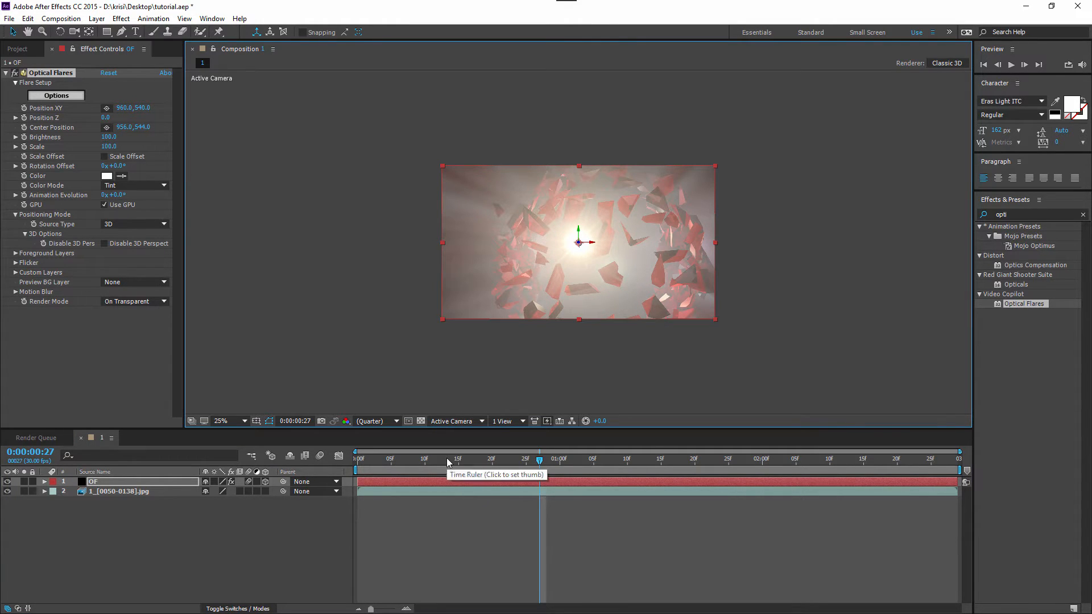
{"action": "left_click_drag", "start_coordinate": [446, 459], "coordinate": [327, 470]}
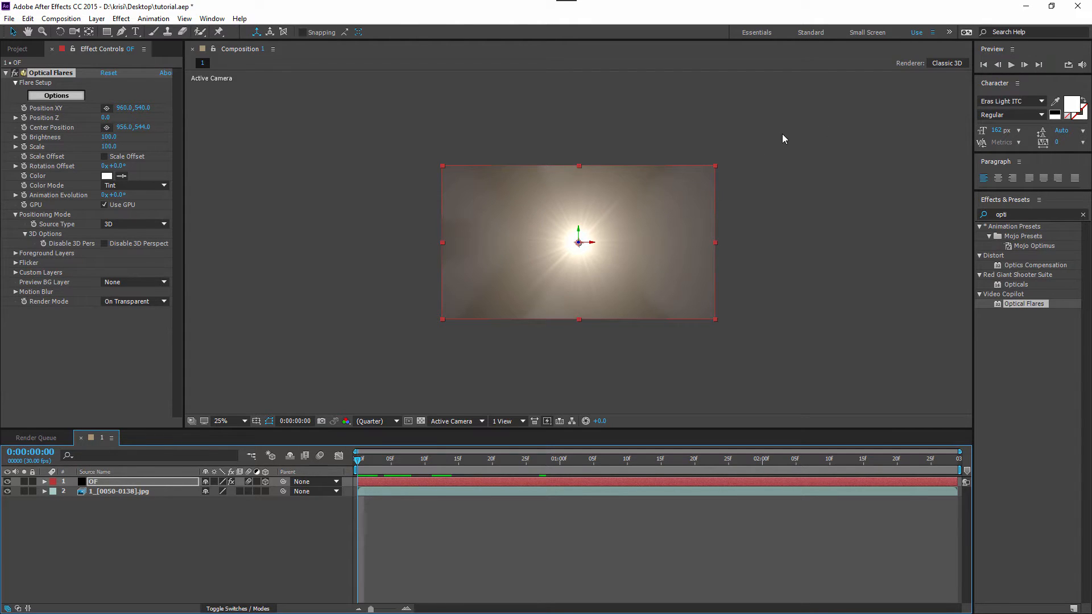
{"action": "left_click", "coordinate": [572, 268]}
Step: Trim the start of the OF layer to 0:00:00:14
{"action": "left_click", "coordinate": [377, 460]}
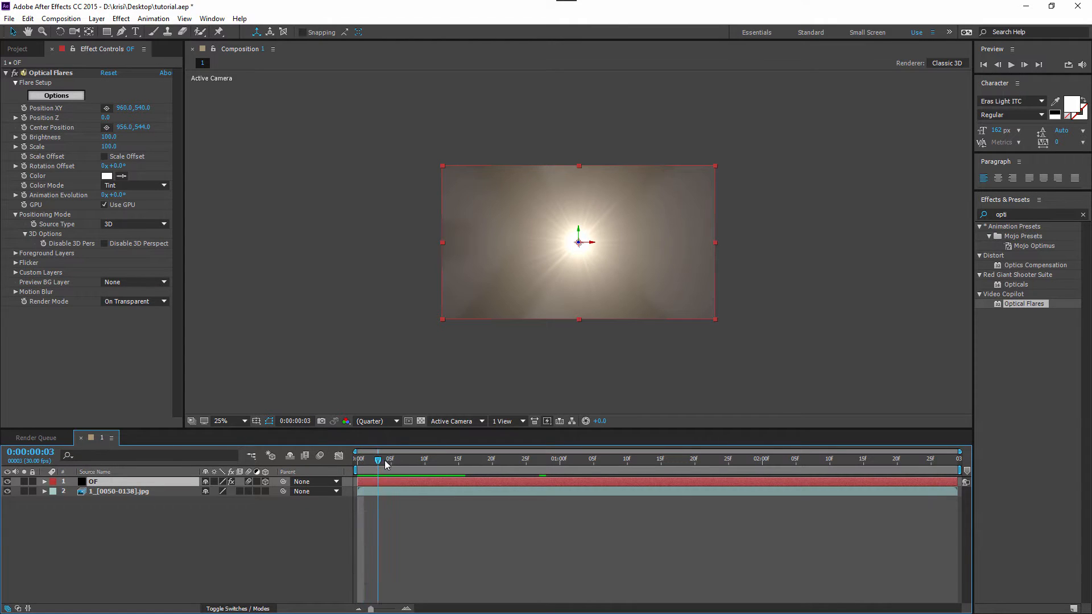
{"action": "left_click_drag", "start_coordinate": [385, 464], "coordinate": [452, 464]}
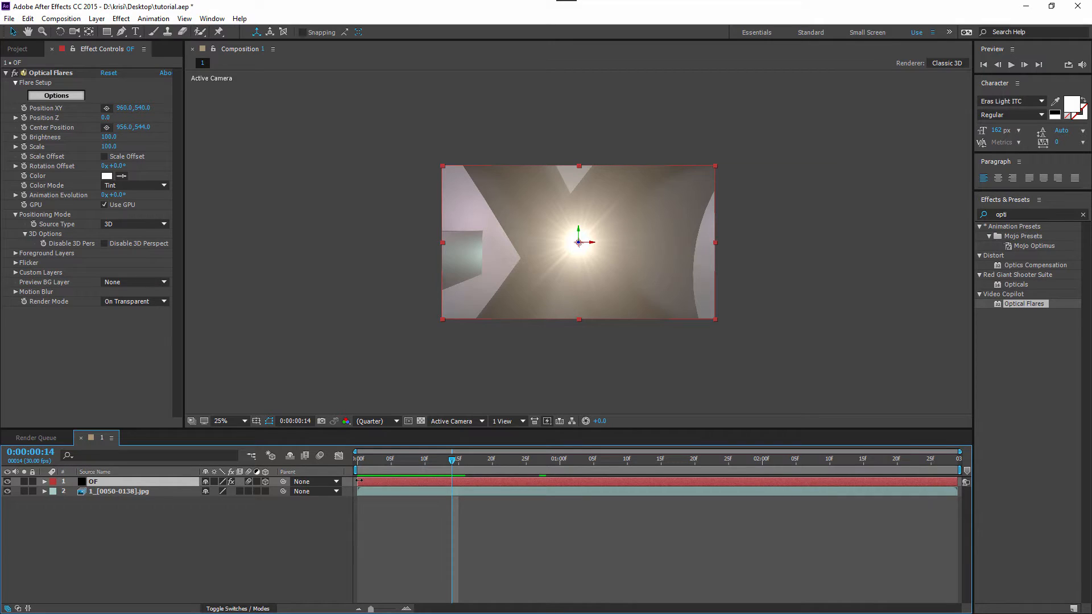
{"action": "left_click_drag", "start_coordinate": [359, 480], "coordinate": [454, 484]}
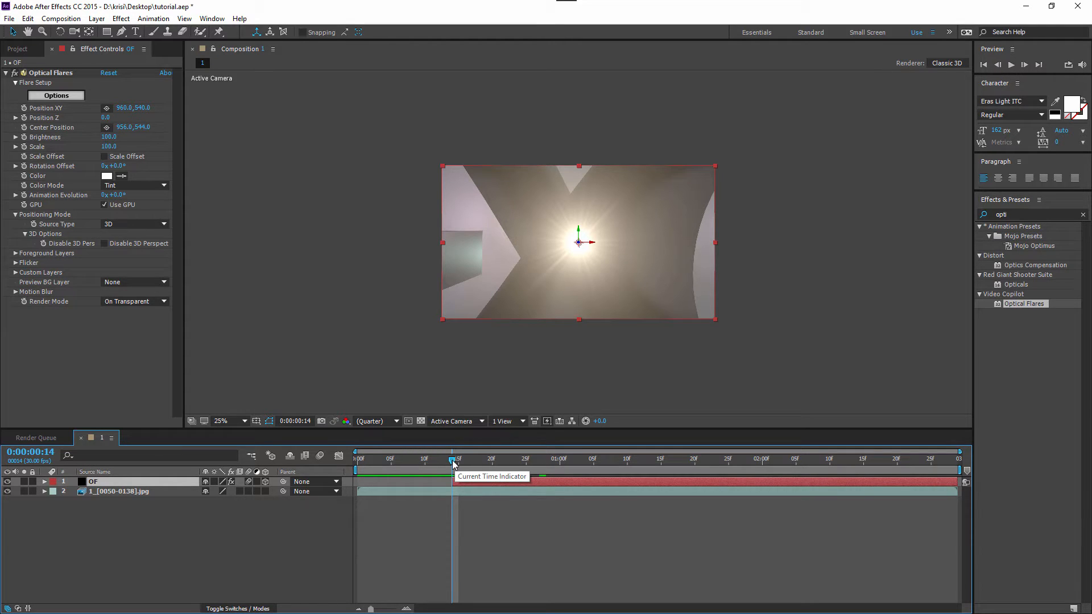
{"action": "mouse_move", "coordinate": [454, 464]}
{"action": "left_mouse_down"}
{"action": "mouse_move", "coordinate": [412, 464]}
{"action": "mouse_move", "coordinate": [465, 466]}
{"action": "mouse_move", "coordinate": [453, 466]}
{"action": "left_mouse_up"}
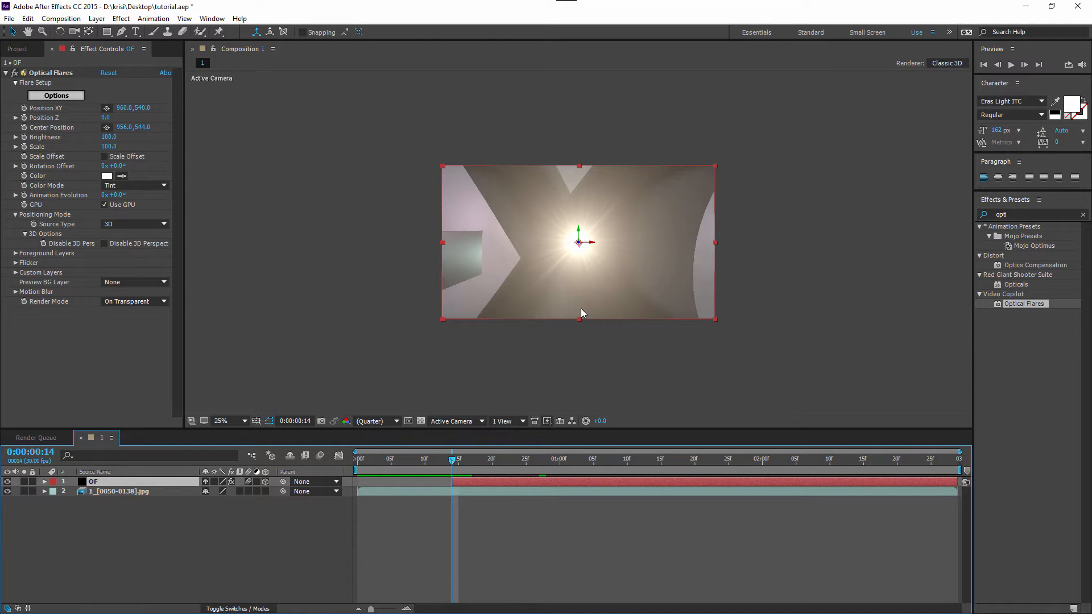
Step: Try large positive and negative Position Z values on the flare to test its distance from the camera
{"action": "left_click_drag", "start_coordinate": [105, 117], "coordinate": [751, 122]}
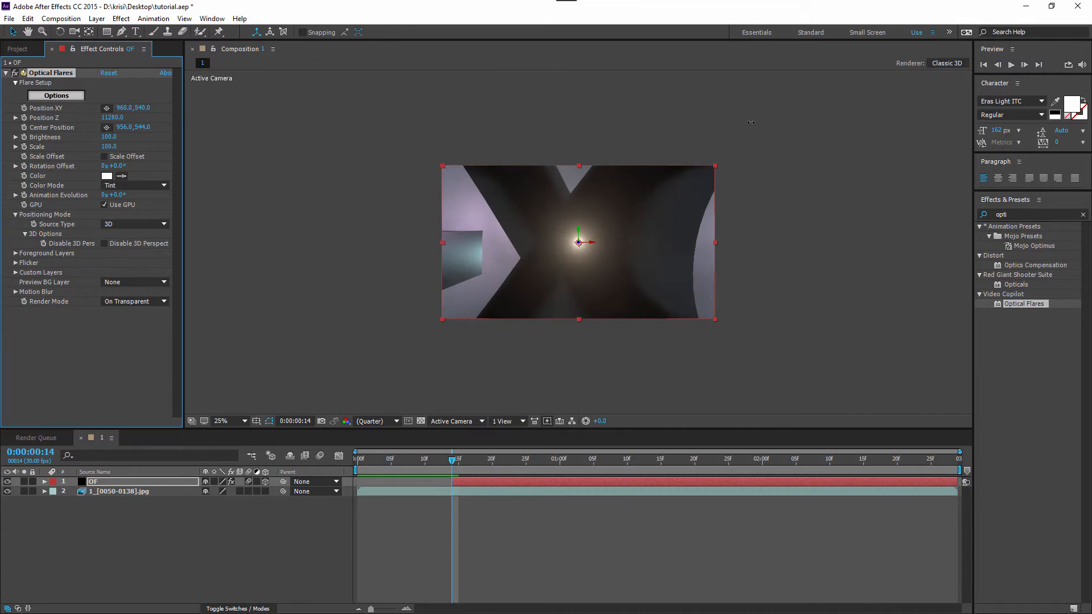
{"action": "left_click_drag", "start_coordinate": [573, 130], "coordinate": [11, 163]}
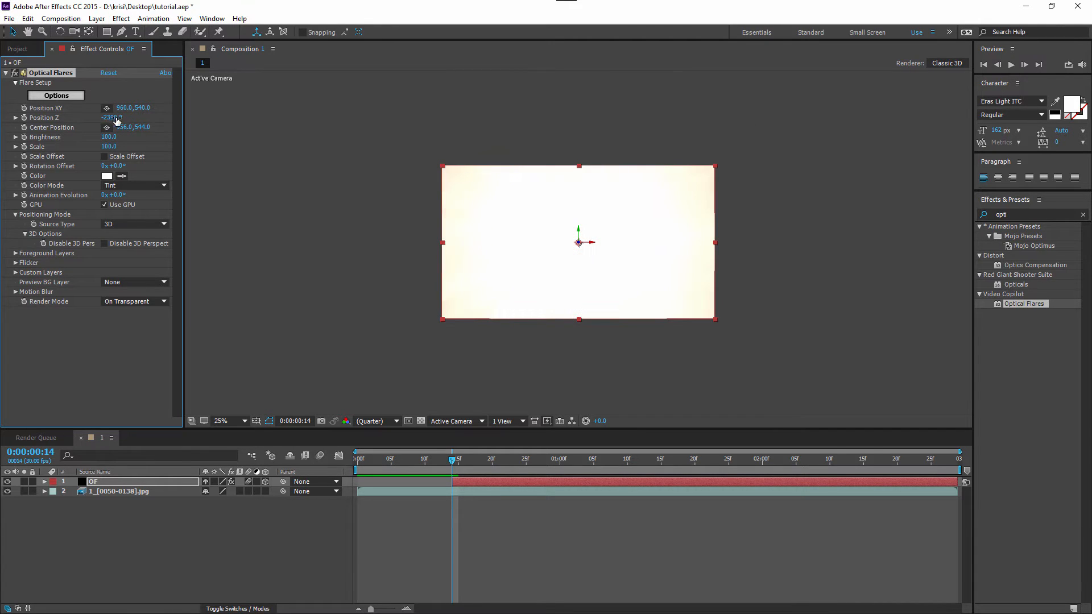
{"action": "left_click_drag", "start_coordinate": [116, 118], "coordinate": [240, 175]}
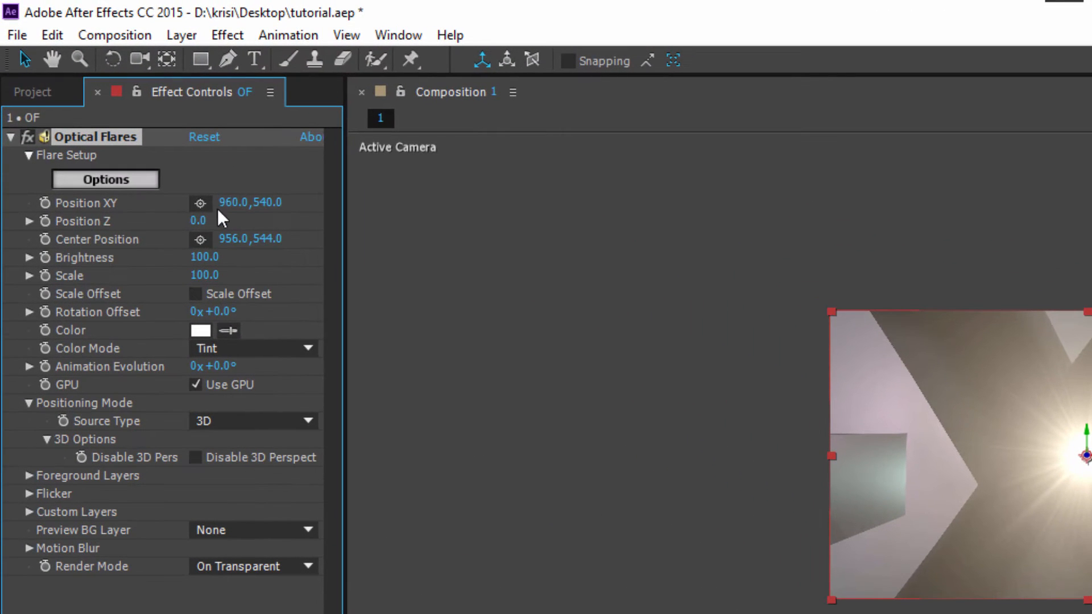
Step: Set the flare's Position XY to 1005, 568
{"action": "left_click", "coordinate": [132, 108]}
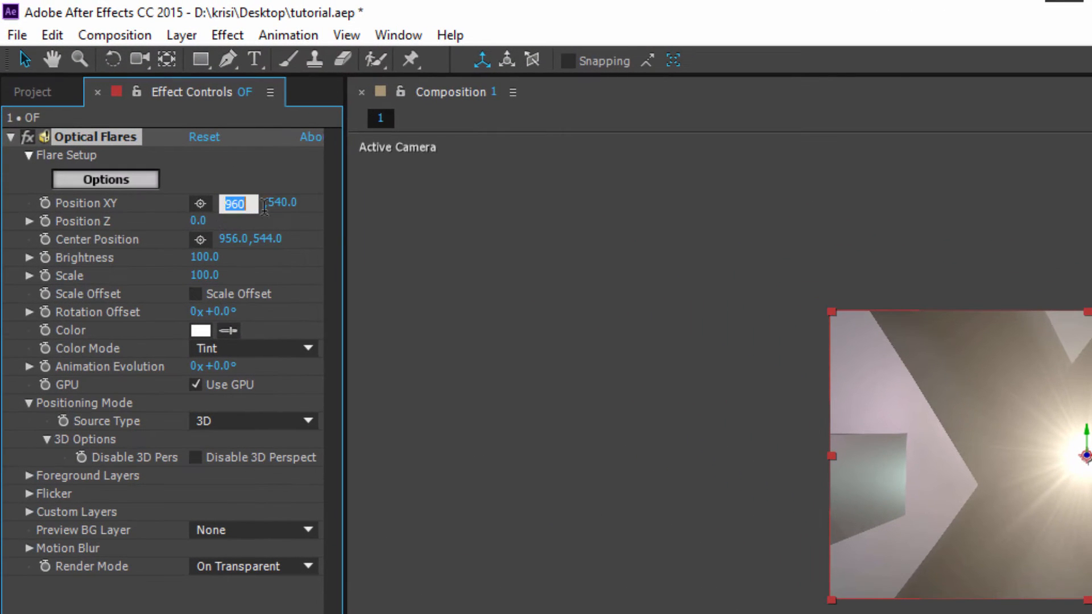
{"action": "type", "text": "1005"}
{"action": "left_click", "coordinate": [503, 253]}
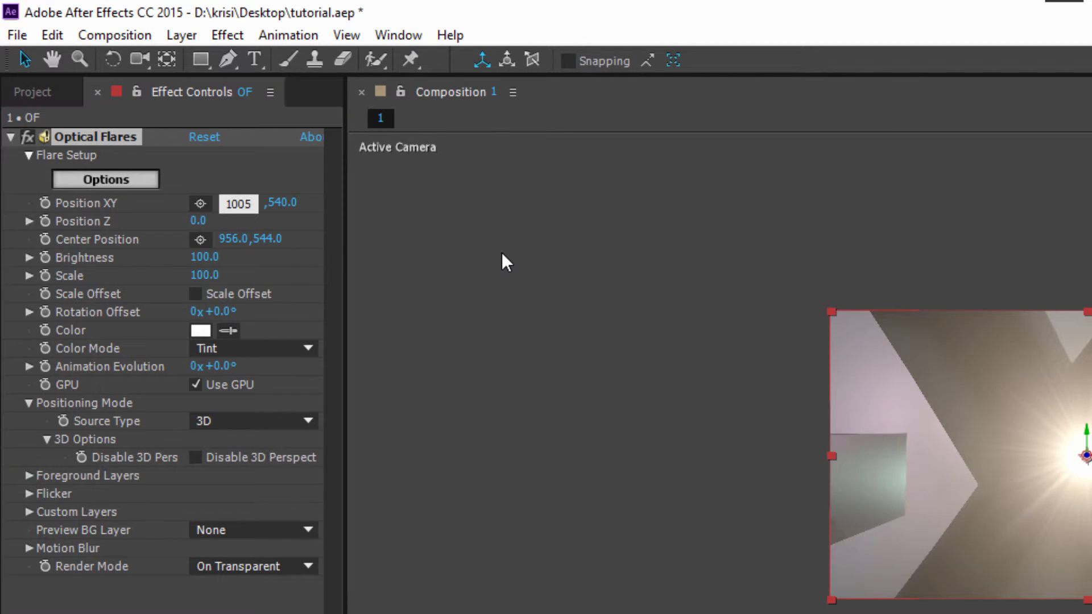
{"action": "left_click", "coordinate": [281, 203]}
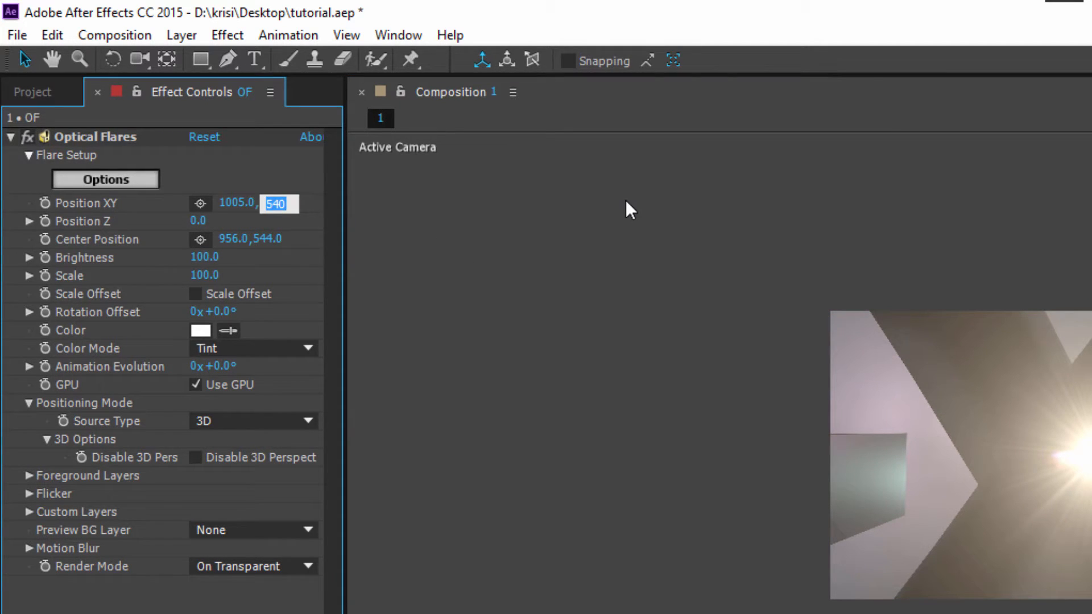
{"action": "type", "text": "6"}
{"action": "key", "text": "BackSpace"}
{"action": "type", "text": "568"}
{"action": "left_click", "coordinate": [626, 202]}
Step: Set the flare's Position Z to 23790 and start keyframing it at about 0:00:00:04
{"action": "left_click", "coordinate": [201, 221]}
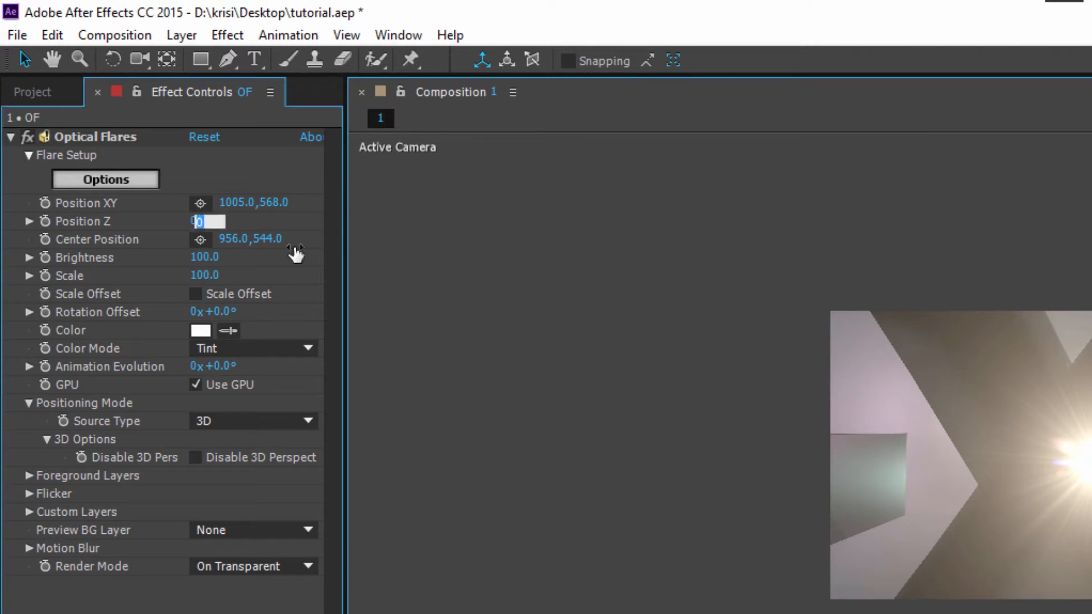
{"action": "type", "text": "23790"}
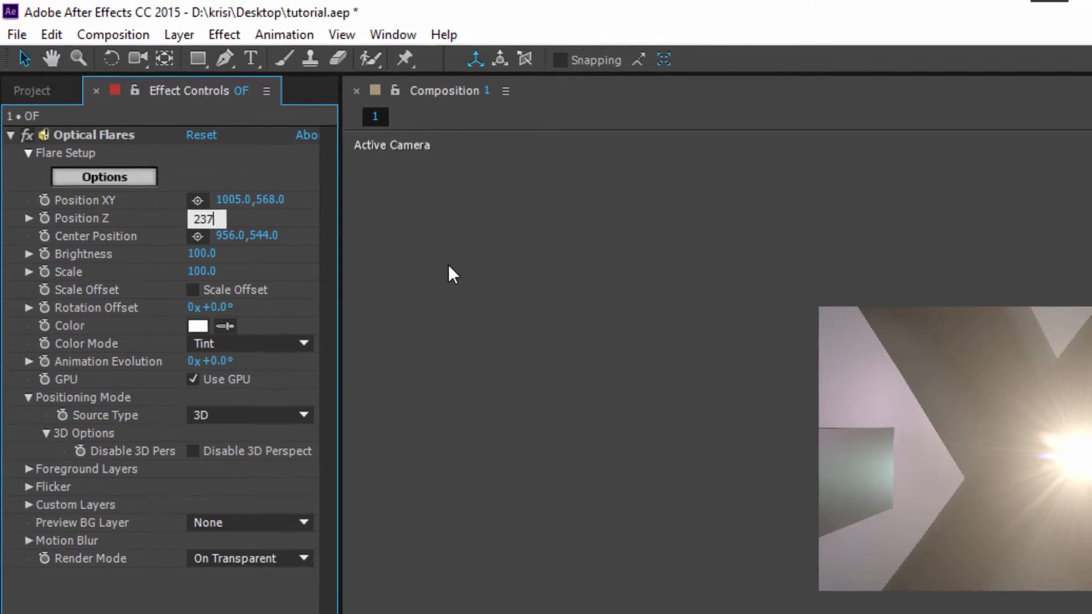
{"action": "left_click", "coordinate": [730, 292]}
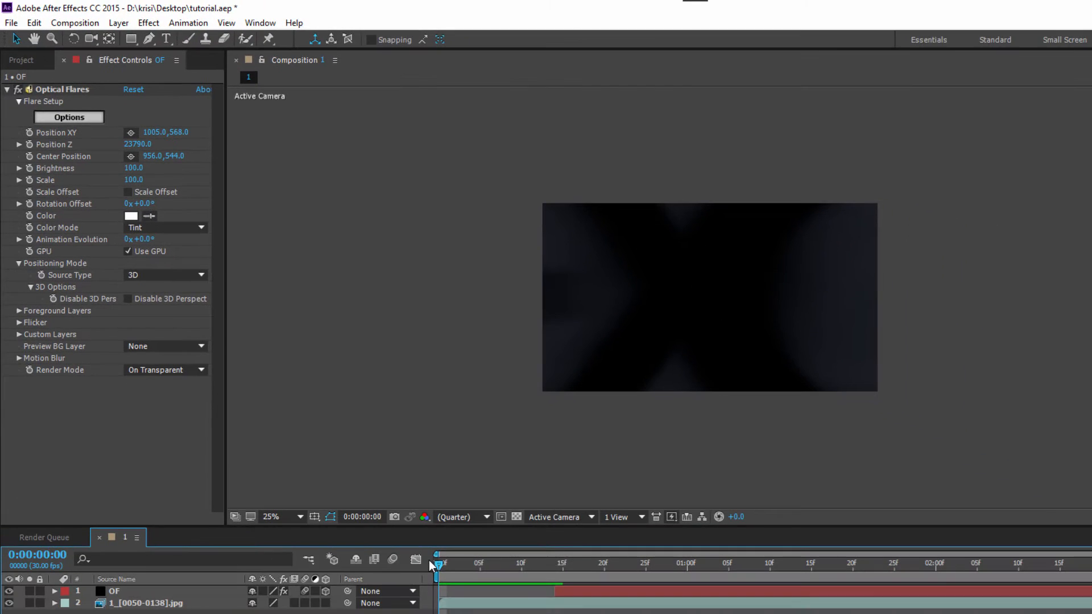
{"action": "key", "text": "space"}
{"action": "left_click", "coordinate": [29, 144]}
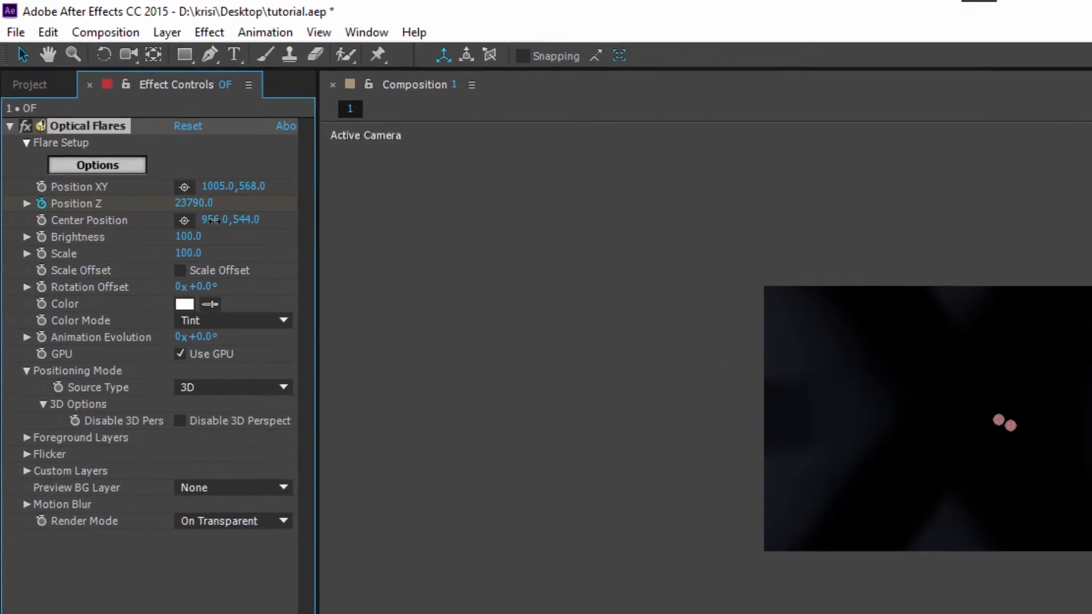
Step: Set the flare's Center Position to -224, 658
{"action": "left_click", "coordinate": [151, 157]}
{"action": "type", "text": "-224"}
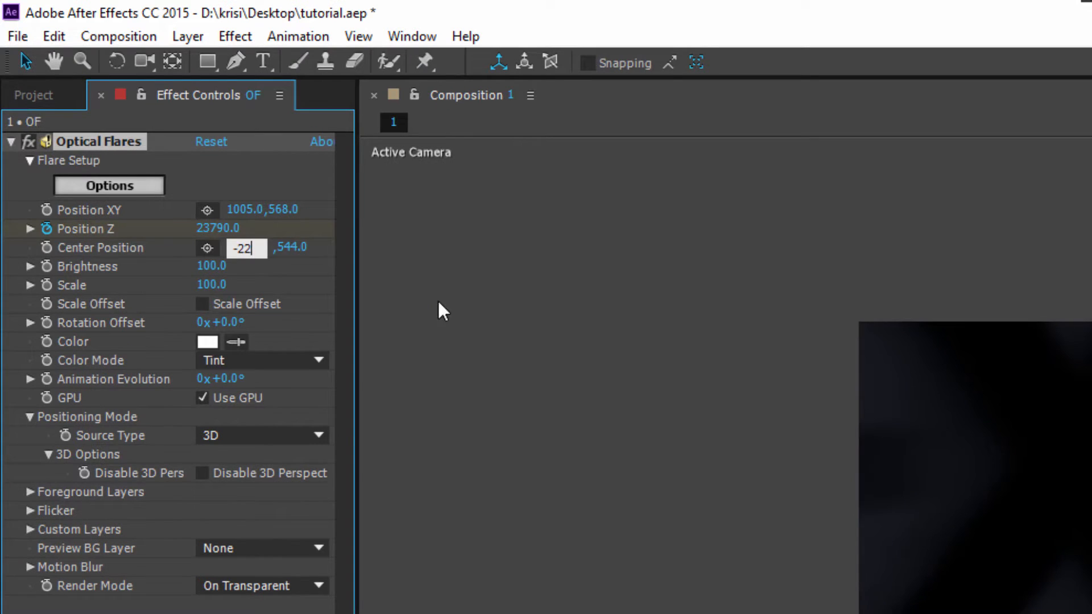
{"action": "key", "text": "Tab"}
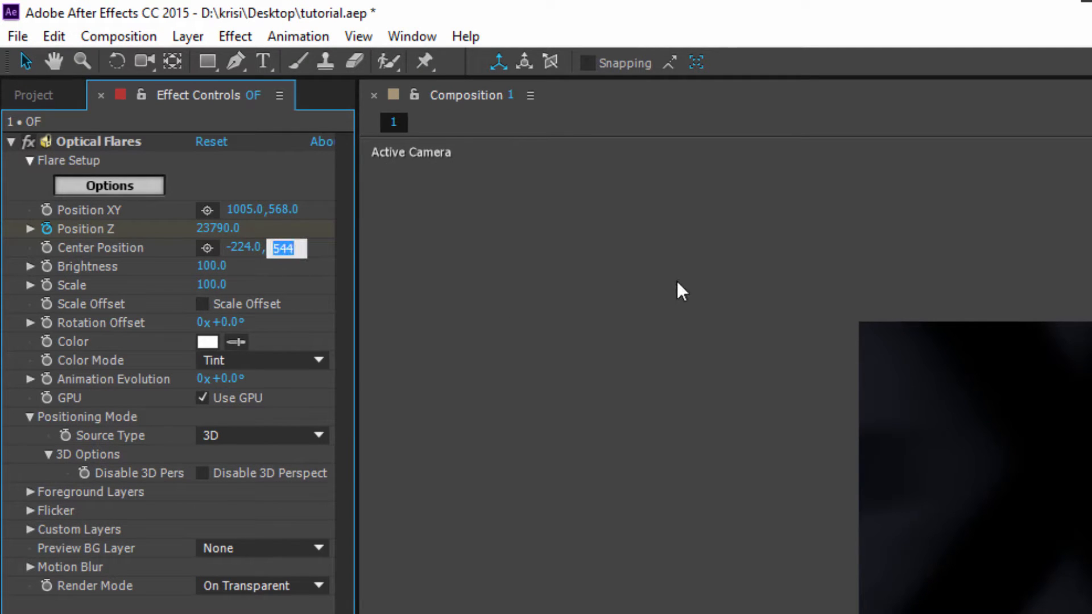
{"action": "type", "text": "658"}
{"action": "key", "text": "Return"}
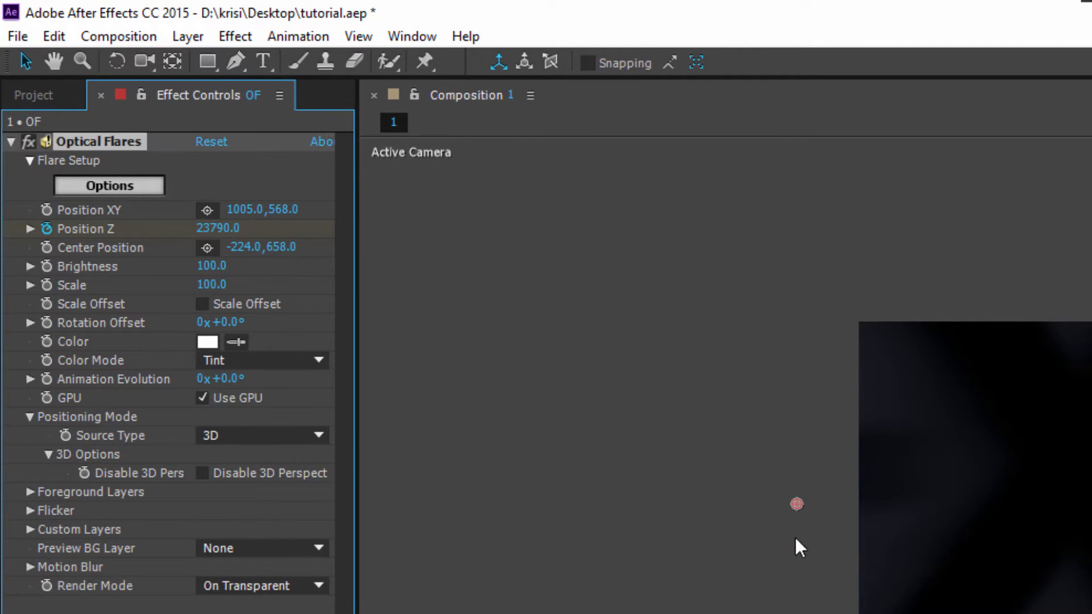
{"action": "mouse_move", "coordinate": [796, 505]}
{"action": "left_mouse_down"}
{"action": "mouse_move", "coordinate": [783, 514]}
{"action": "mouse_move", "coordinate": [806, 515]}
{"action": "mouse_move", "coordinate": [799, 519]}
{"action": "left_mouse_up"}
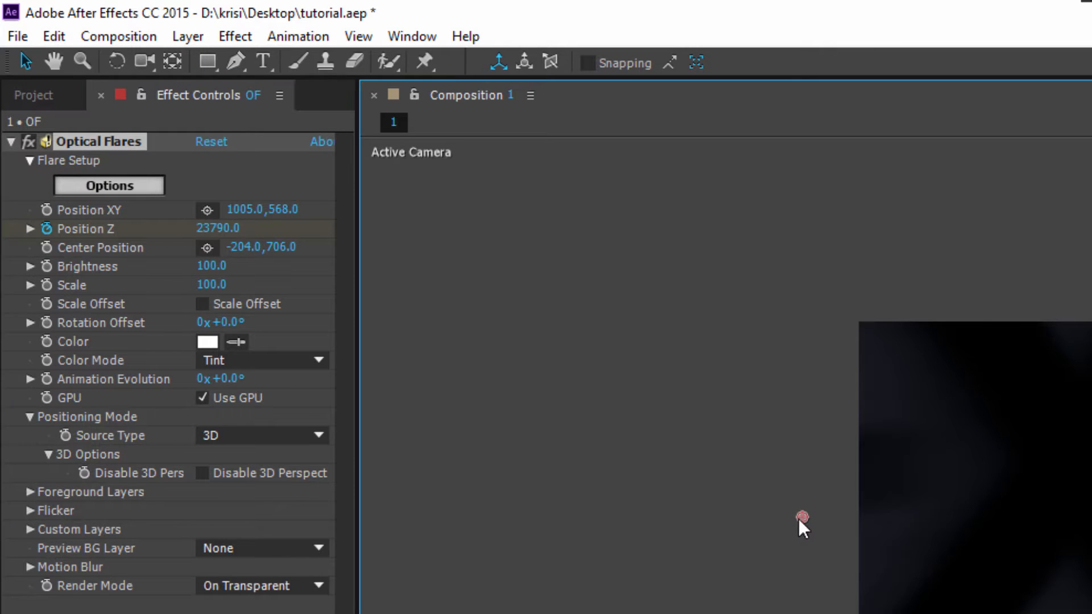
{"action": "key", "text": "ctrl+z"}
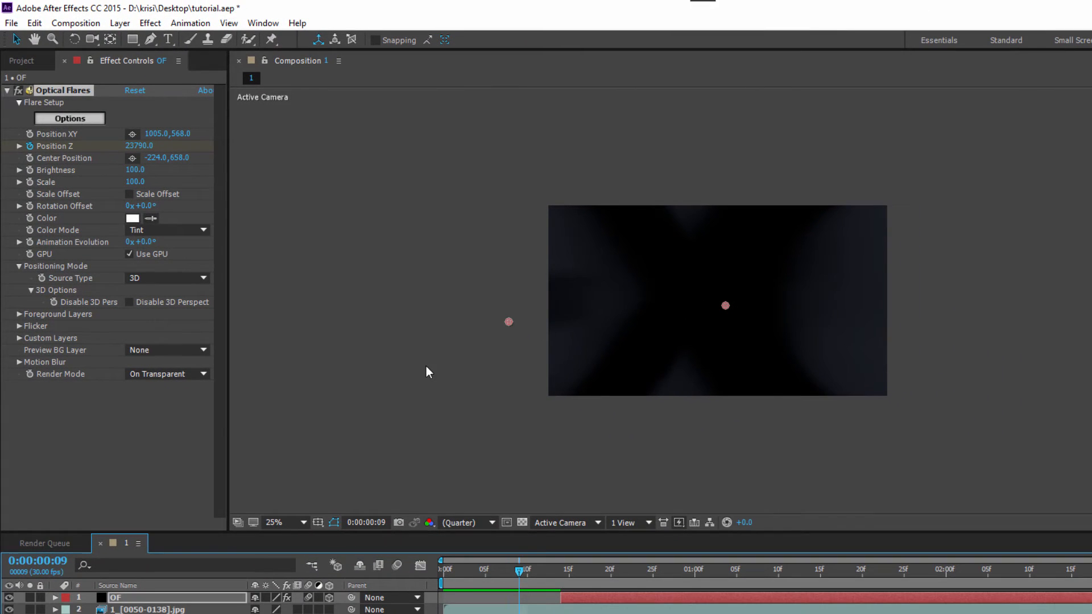
Step: Start keyframing the flare's Brightness at 0:00:00:10 with a value of 3.4
{"action": "key", "text": "Page_Down"}
{"action": "left_click", "coordinate": [32, 166]}
{"action": "left_click", "coordinate": [136, 170]}
{"action": "type", "text": "3.4"}
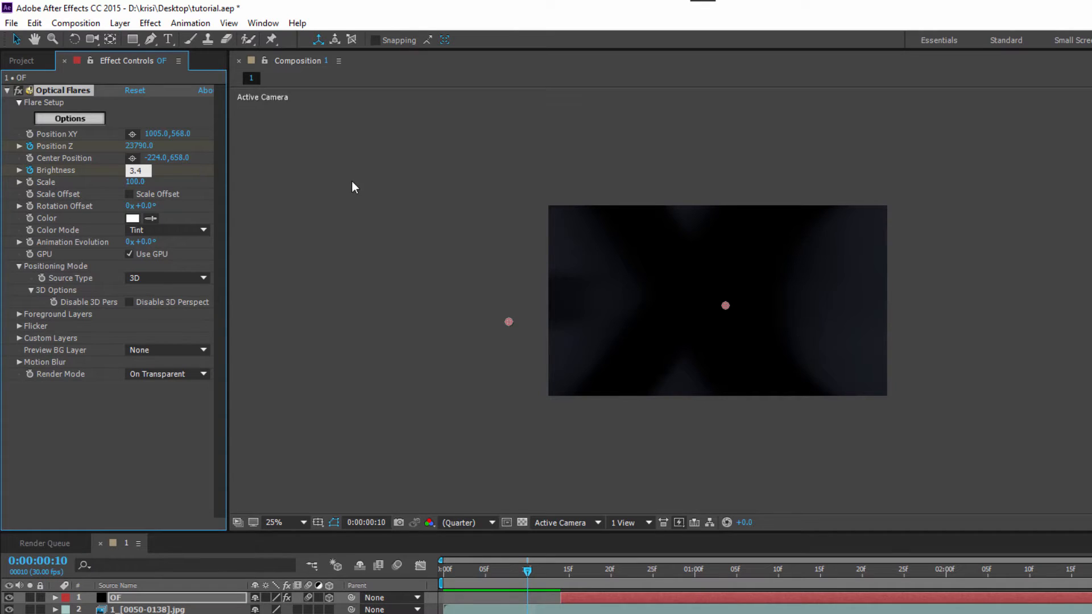
{"action": "left_click", "coordinate": [357, 373]}
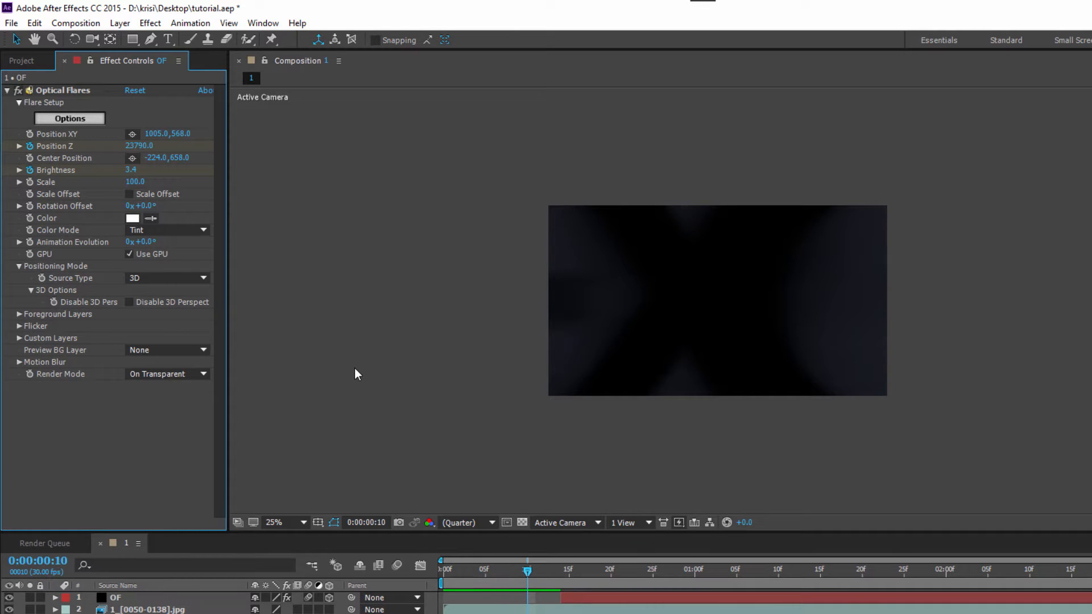
Step: Start keyframing the flare's Scale at 0:00:00:14 and set it to 270 at 0:00:00:22
{"action": "key", "text": "space"}
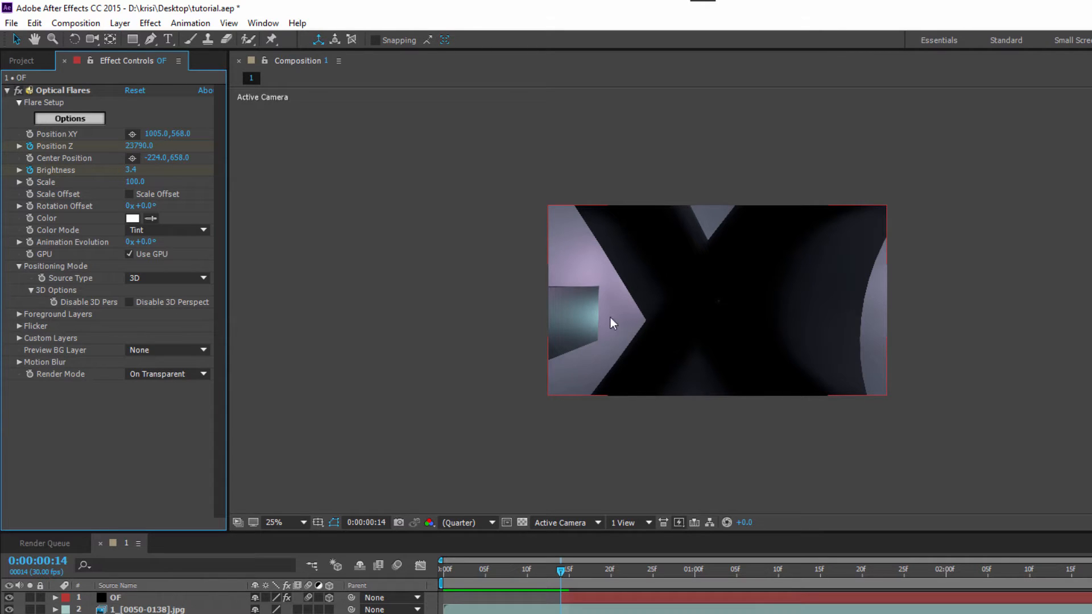
{"action": "left_click", "coordinate": [568, 283]}
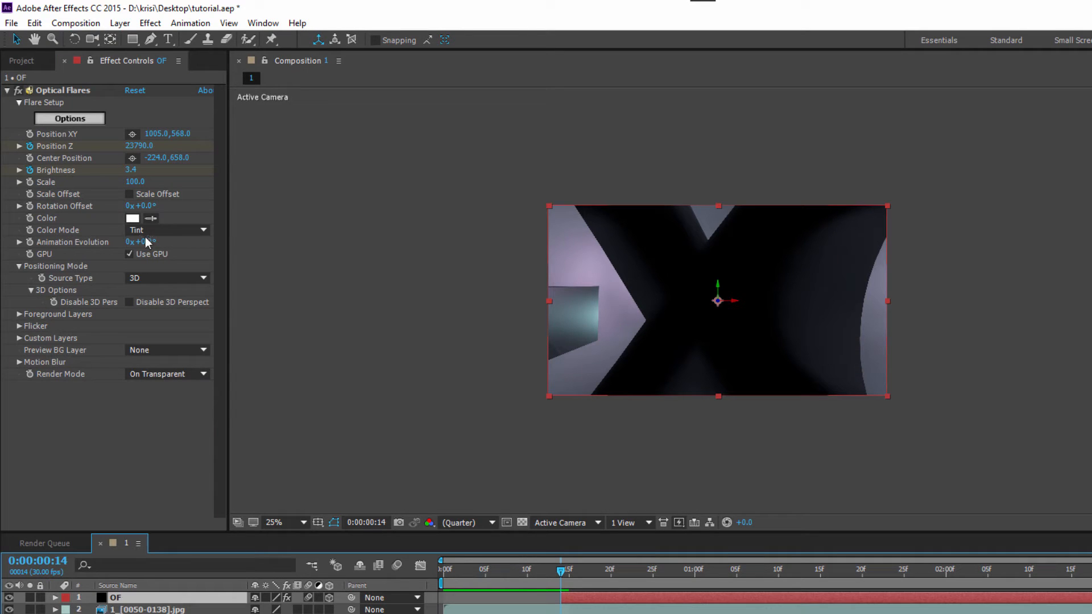
{"action": "left_click", "coordinate": [30, 182]}
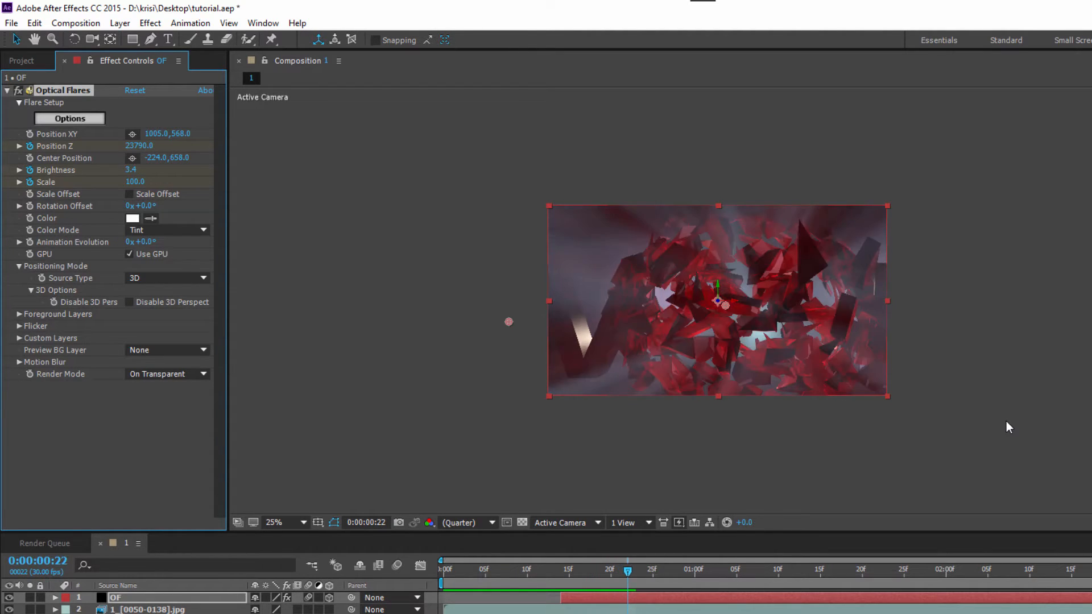
{"action": "left_click", "coordinate": [140, 185]}
{"action": "type", "text": "270"}
{"action": "key", "text": "Return"}
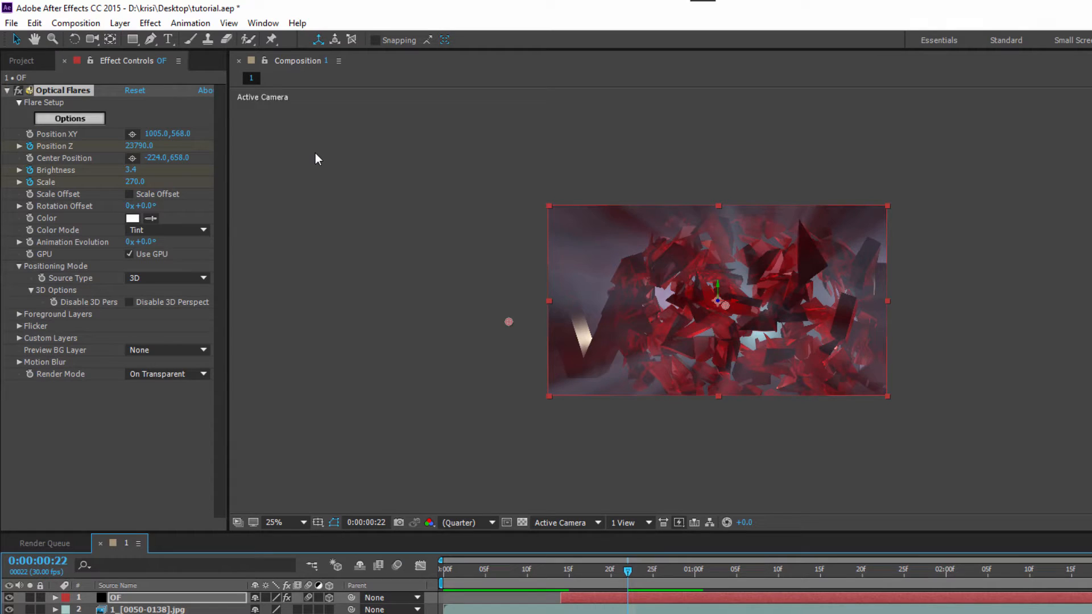
Step: Set the flare's Scale to 150 and Brightness to 56 at 0:00:00:25
{"action": "key", "text": "space"}
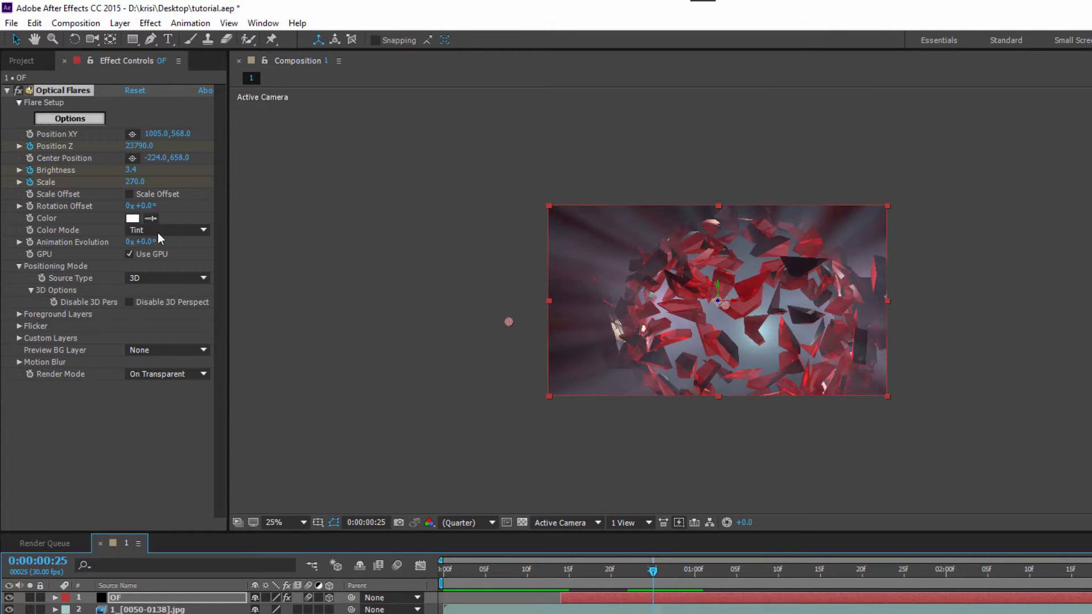
{"action": "left_click", "coordinate": [137, 182]}
{"action": "type", "text": "150"}
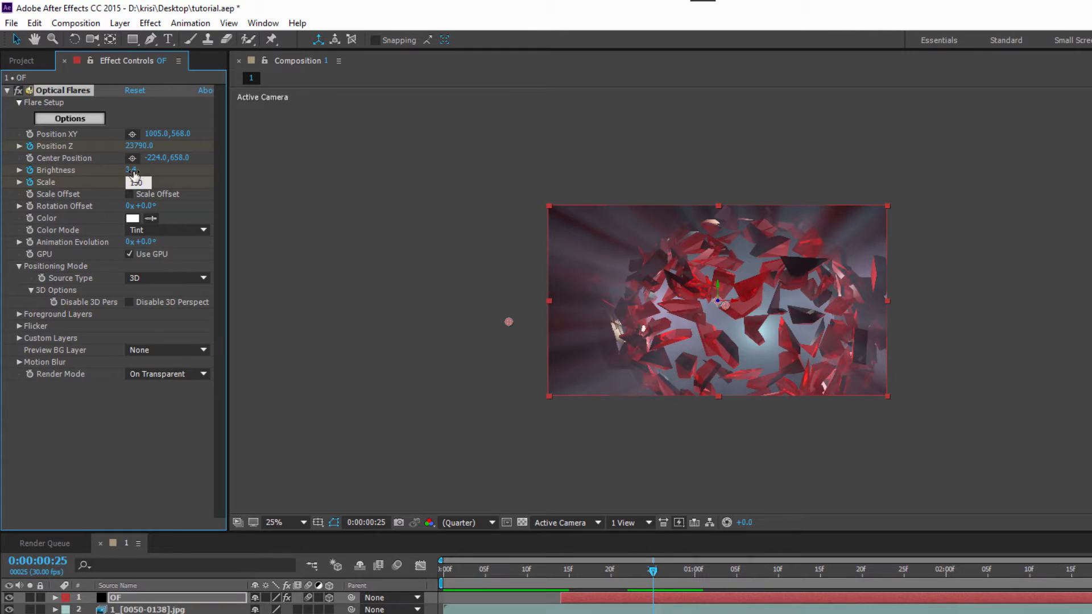
{"action": "left_click", "coordinate": [132, 171]}
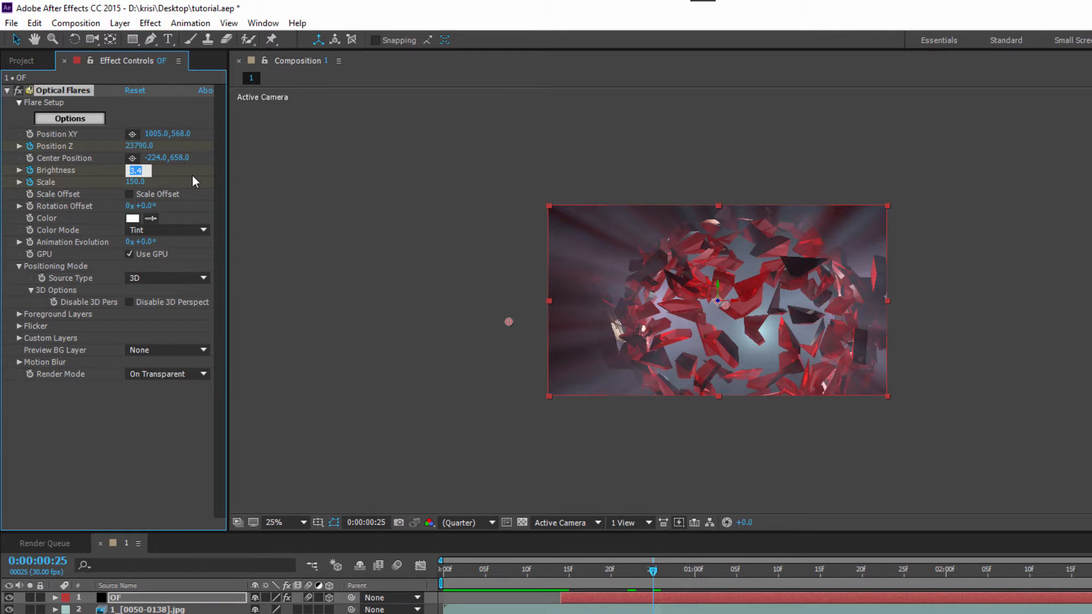
{"action": "type", "text": "56"}
{"action": "left_click", "coordinate": [193, 171]}
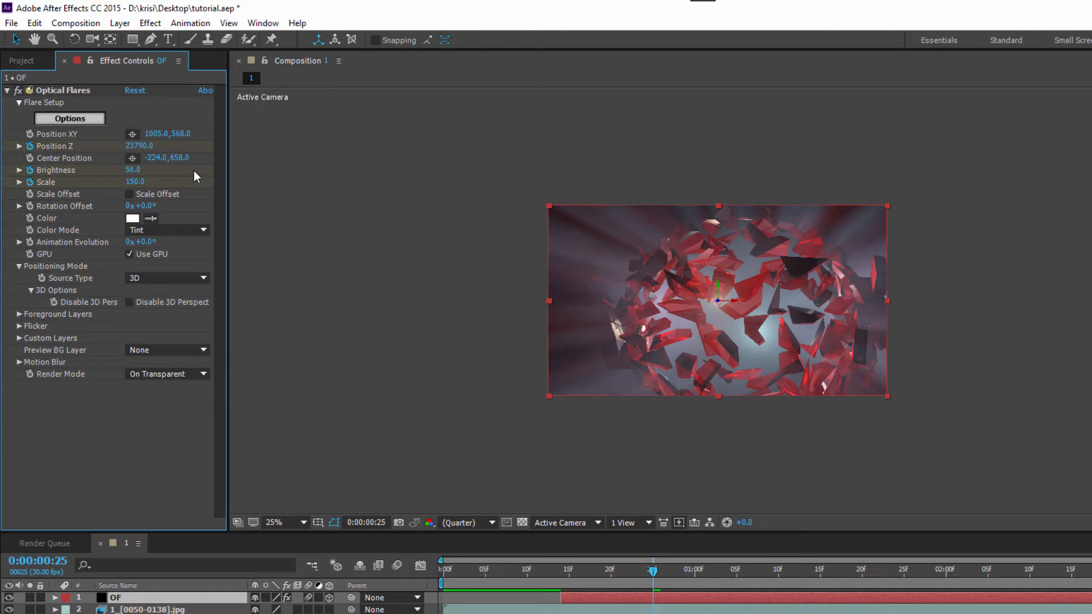
Step: Set the flare's Position Z to -2790 at 0:00:01:00
{"action": "key", "text": "space"}
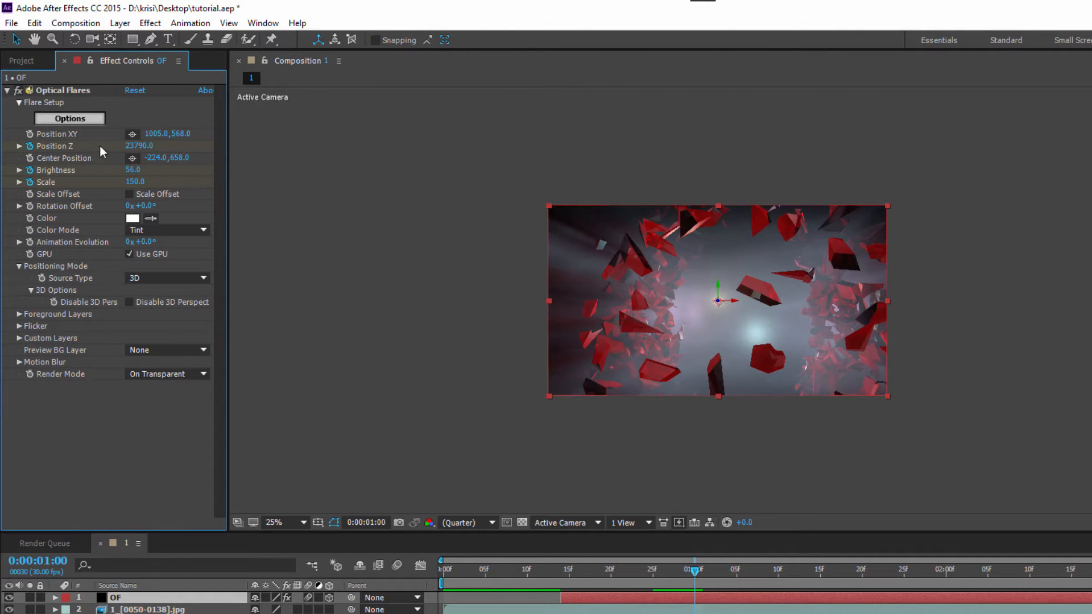
{"action": "left_click", "coordinate": [131, 148]}
{"action": "type", "text": "-2790"}
{"action": "left_click", "coordinate": [425, 190]}
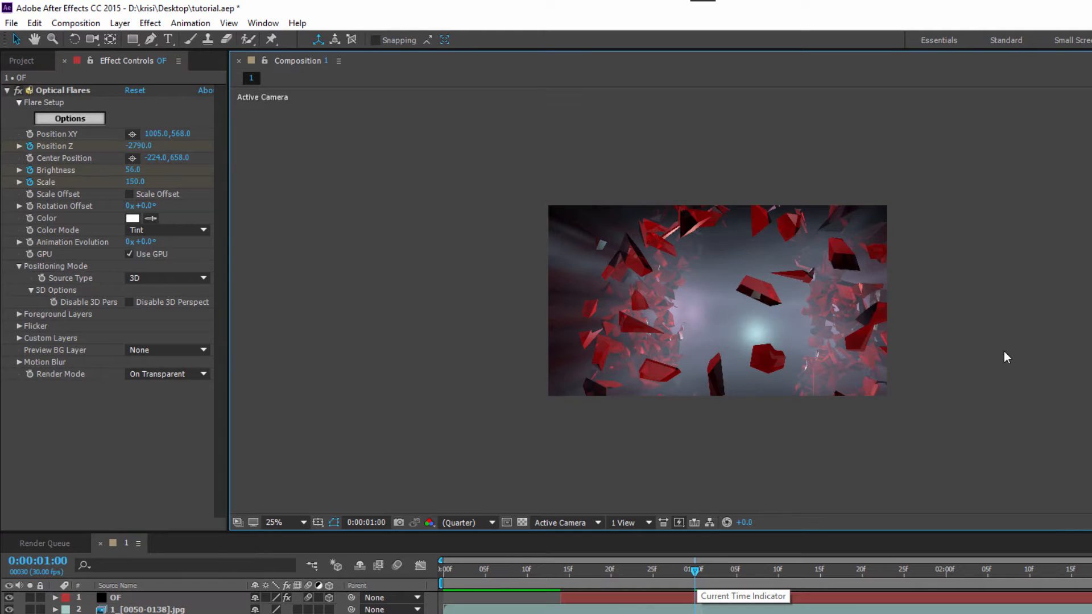
Step: Set the flare's Brightness to 27 at 0:00:01:06
{"action": "key", "text": "space"}
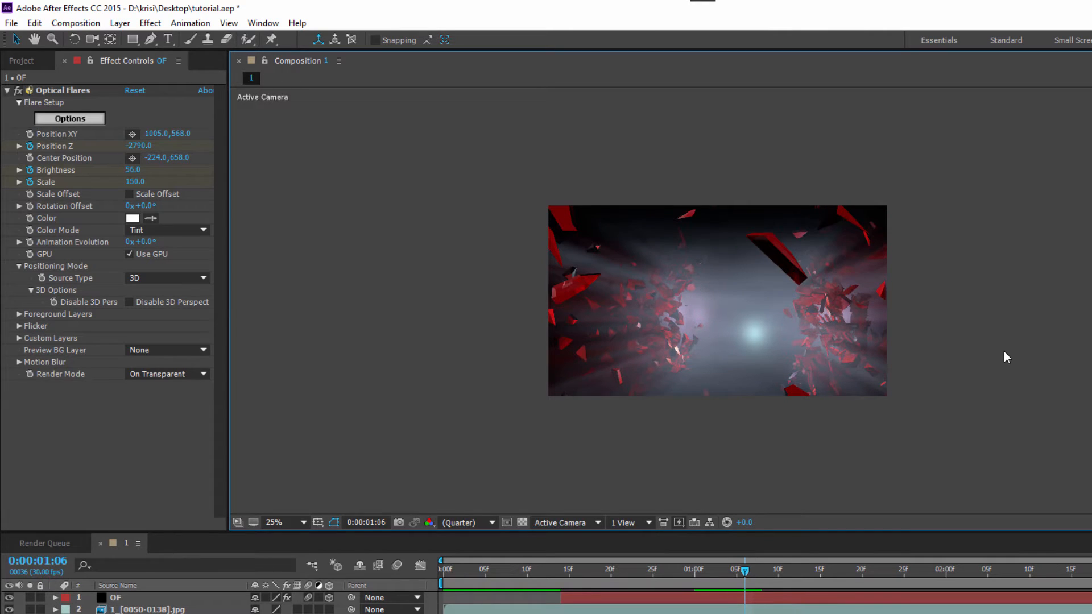
{"action": "left_click", "coordinate": [135, 169]}
{"action": "type", "text": "27"}
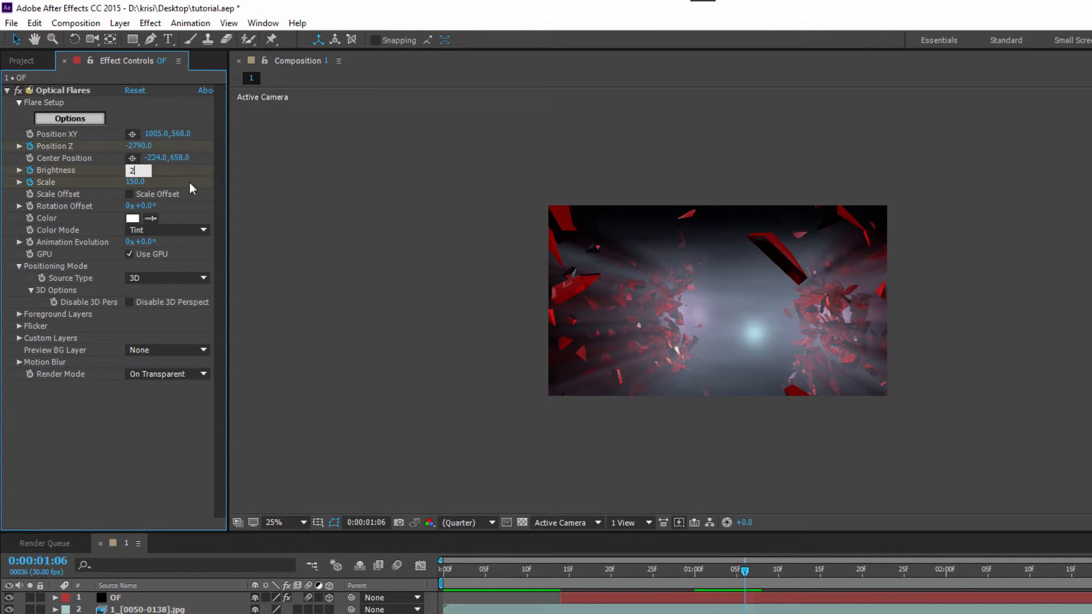
{"action": "left_click", "coordinate": [290, 188]}
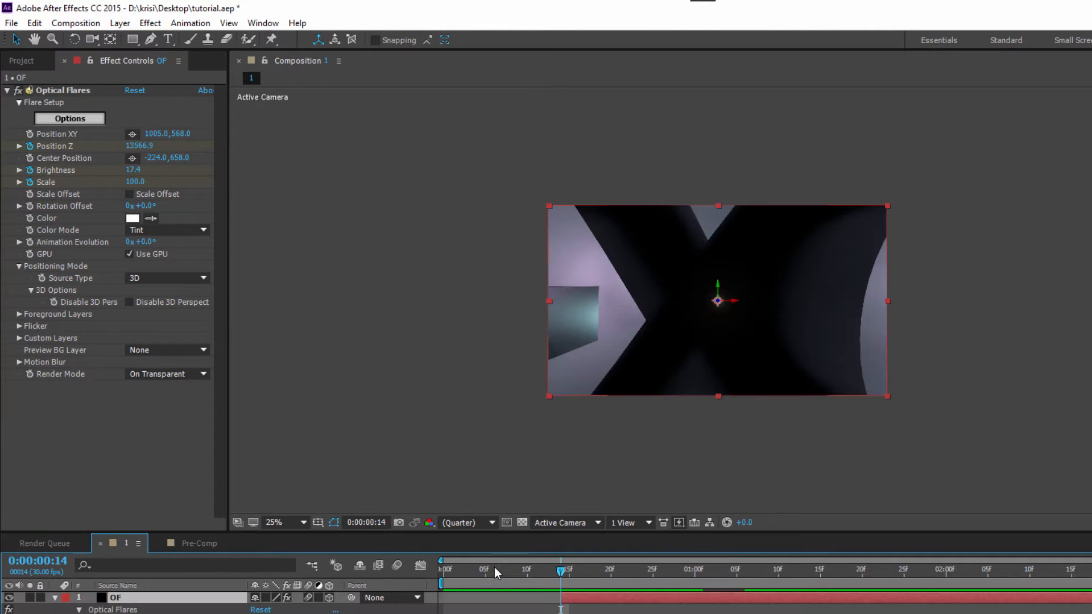
Step: Scrub through the first second of the composition to check the flare's animation against the explosion
{"action": "left_click_drag", "start_coordinate": [488, 569], "coordinate": [603, 578]}
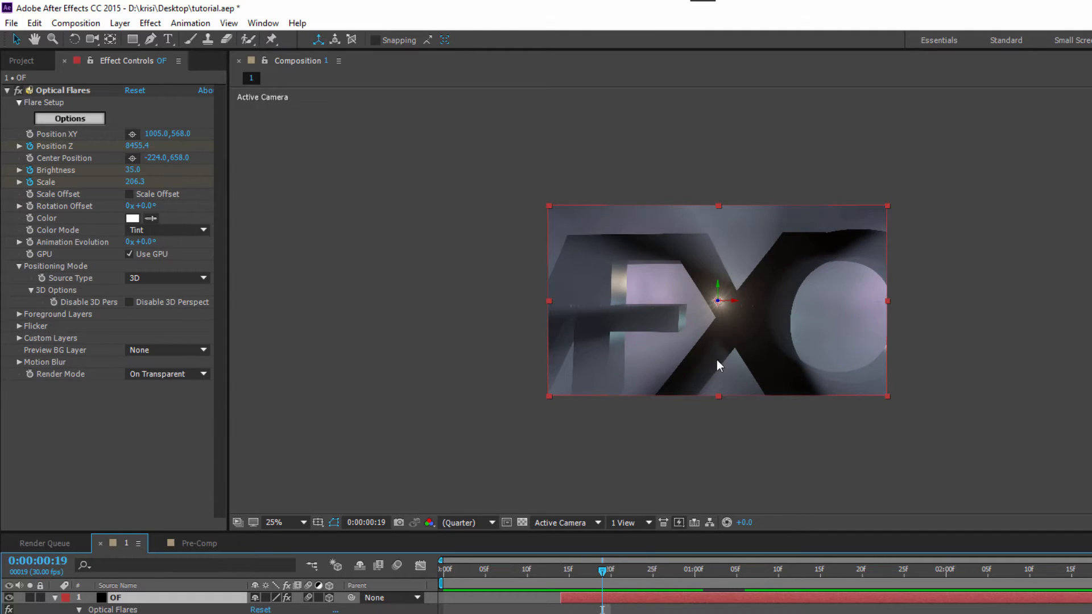
{"action": "left_click", "coordinate": [527, 571]}
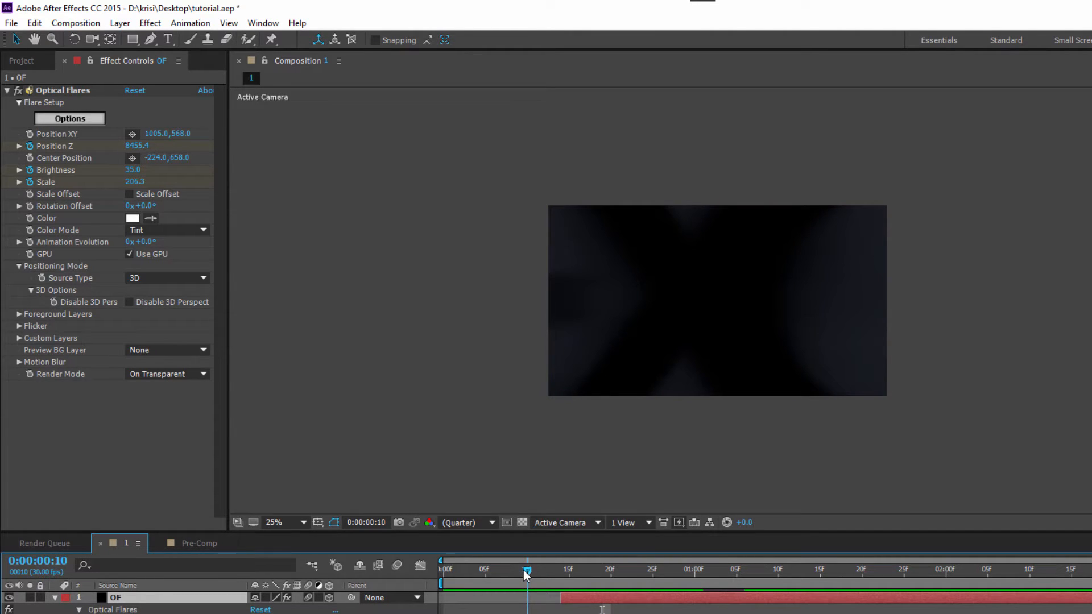
{"action": "left_click_drag", "start_coordinate": [527, 571], "coordinate": [620, 571]}
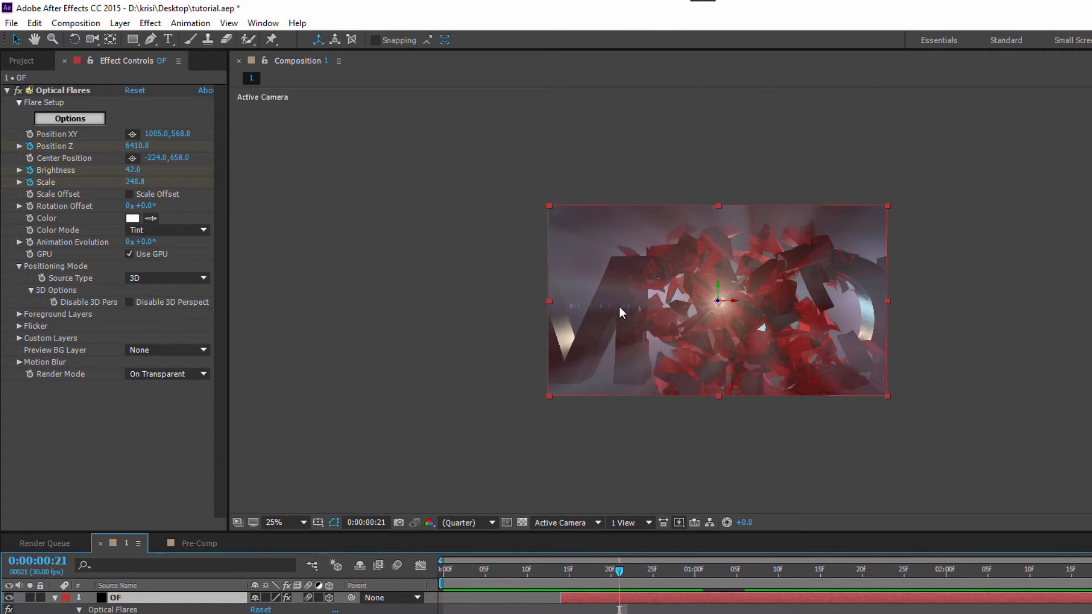
{"action": "left_click", "coordinate": [441, 573]}
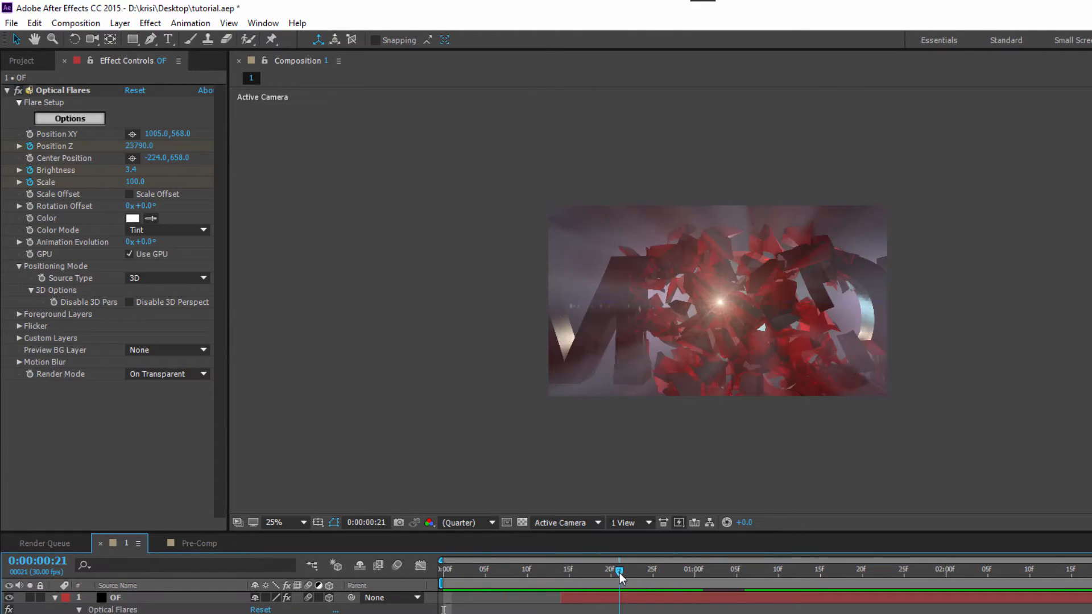
{"action": "left_click_drag", "start_coordinate": [603, 572], "coordinate": [587, 549]}
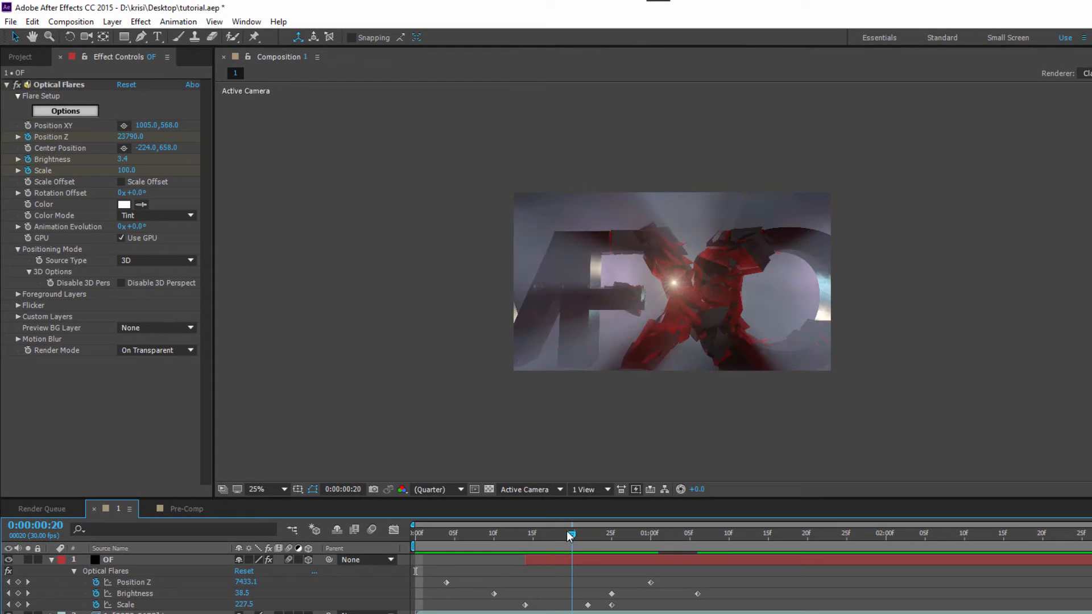
Step: Reposition the flare's Position XY to 972, 536 at the composition's center, checking its placement through 0:00:00:29
{"action": "left_click", "coordinate": [124, 126]}
{"action": "left_click_drag", "start_coordinate": [695, 291], "coordinate": [757, 300]}
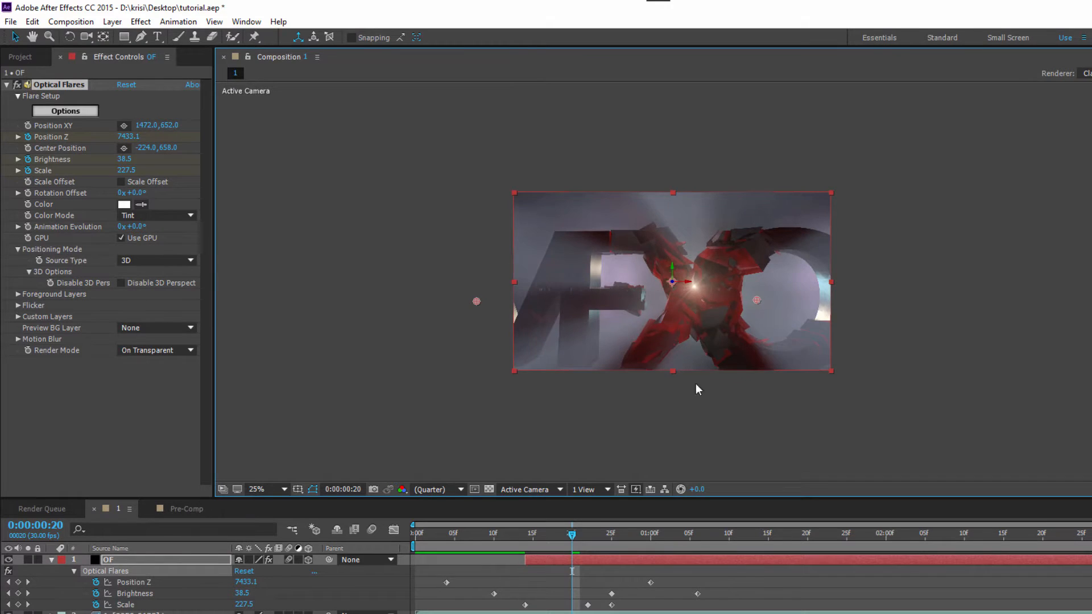
{"action": "left_click_drag", "start_coordinate": [573, 534], "coordinate": [590, 527]}
{"action": "left_click_drag", "start_coordinate": [757, 300], "coordinate": [723, 301]}
{"action": "left_click_drag", "start_coordinate": [592, 536], "coordinate": [636, 530]}
{"action": "left_click_drag", "start_coordinate": [722, 302], "coordinate": [673, 284]}
{"action": "key", "text": "Page_Down"}
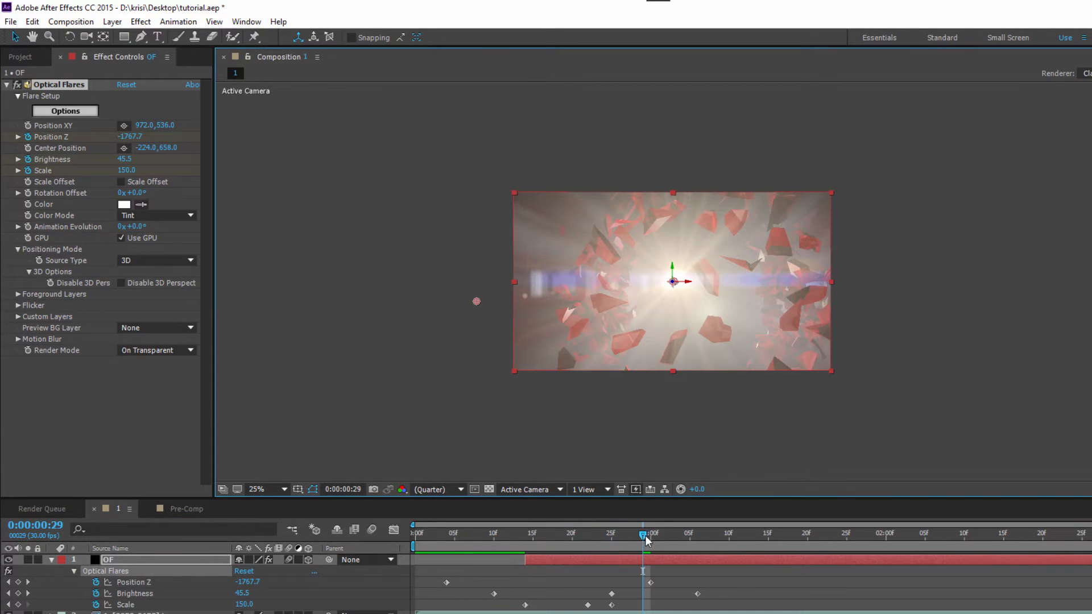
{"action": "left_click", "coordinate": [646, 540]}
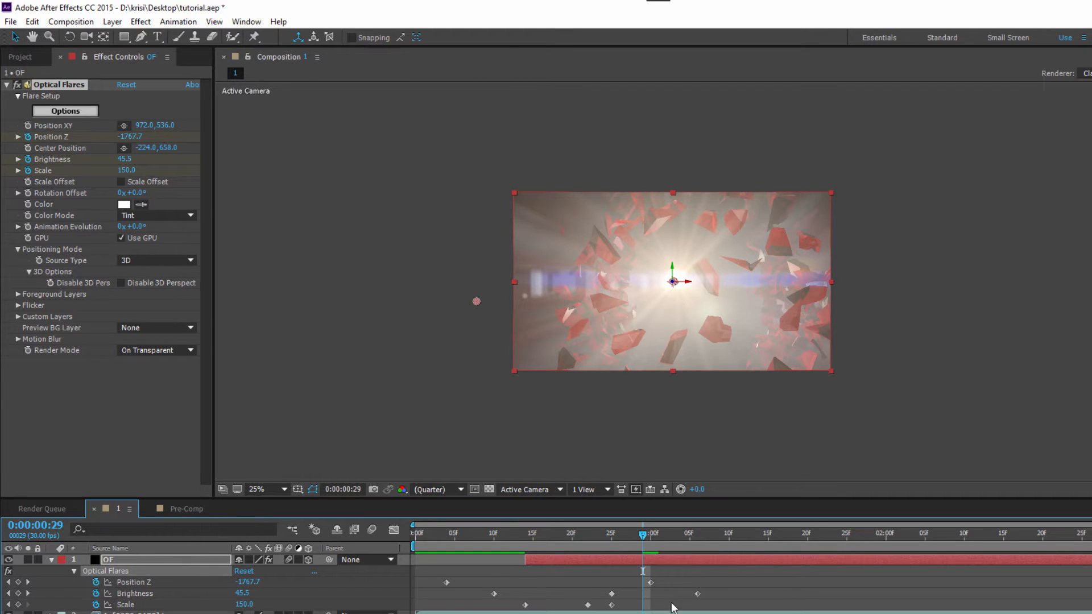
Step: Apply Easy Ease to the first Position Z, Brightness and Scale keyframes of the flare
{"action": "mouse_move", "coordinate": [436, 579]}
{"action": "left_mouse_down"}
{"action": "mouse_move", "coordinate": [527, 612]}
{"action": "mouse_move", "coordinate": [446, 583]}
{"action": "left_mouse_up"}
{"action": "right_click", "coordinate": [446, 583]}
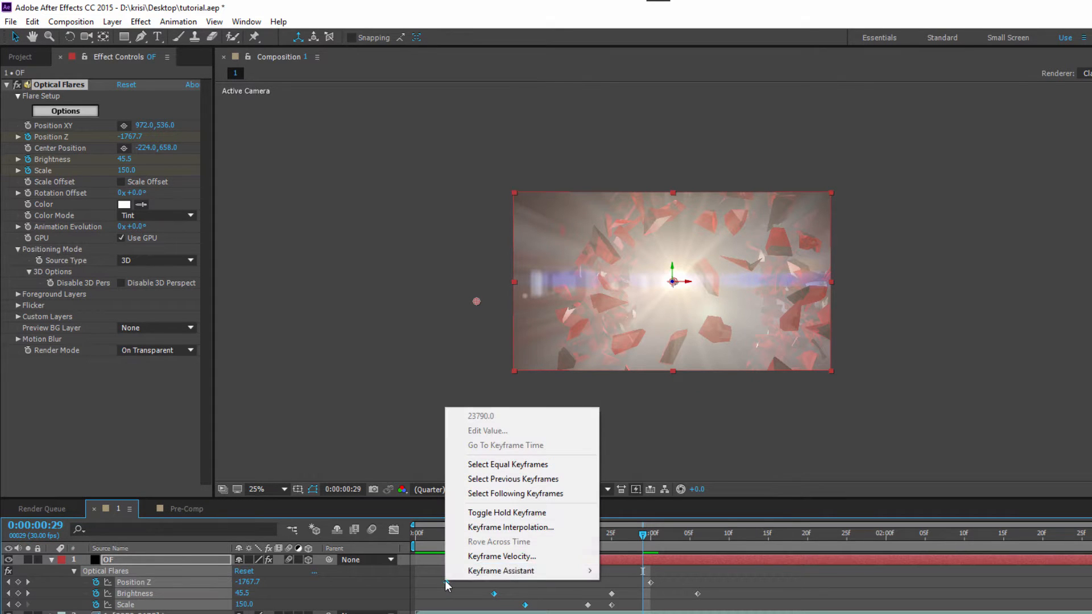
{"action": "mouse_move", "coordinate": [569, 571]}
{"action": "left_click", "coordinate": [614, 600]}
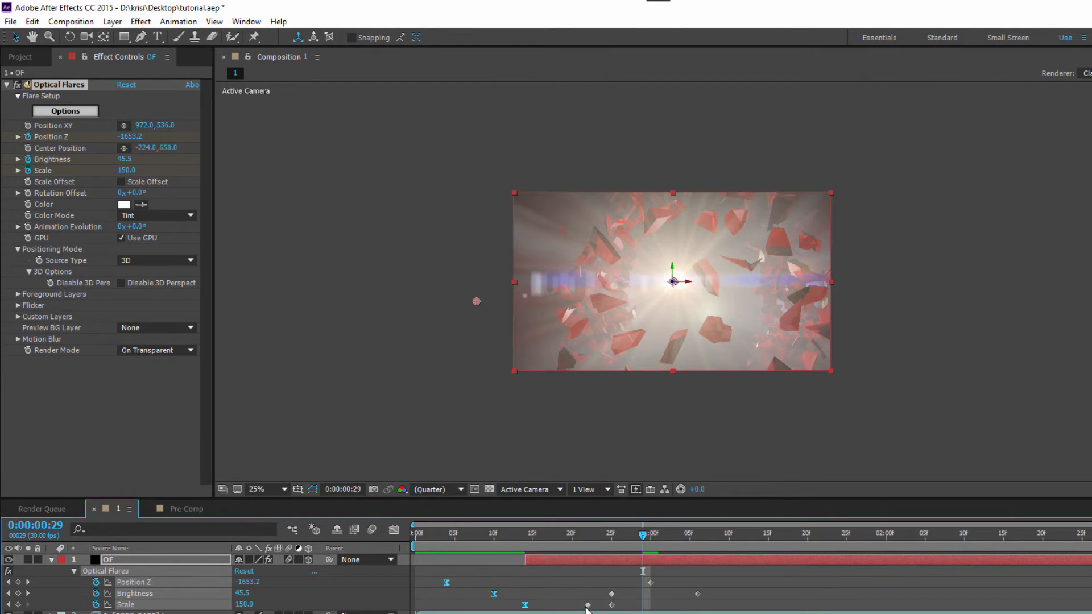
{"action": "left_click", "coordinate": [567, 596]}
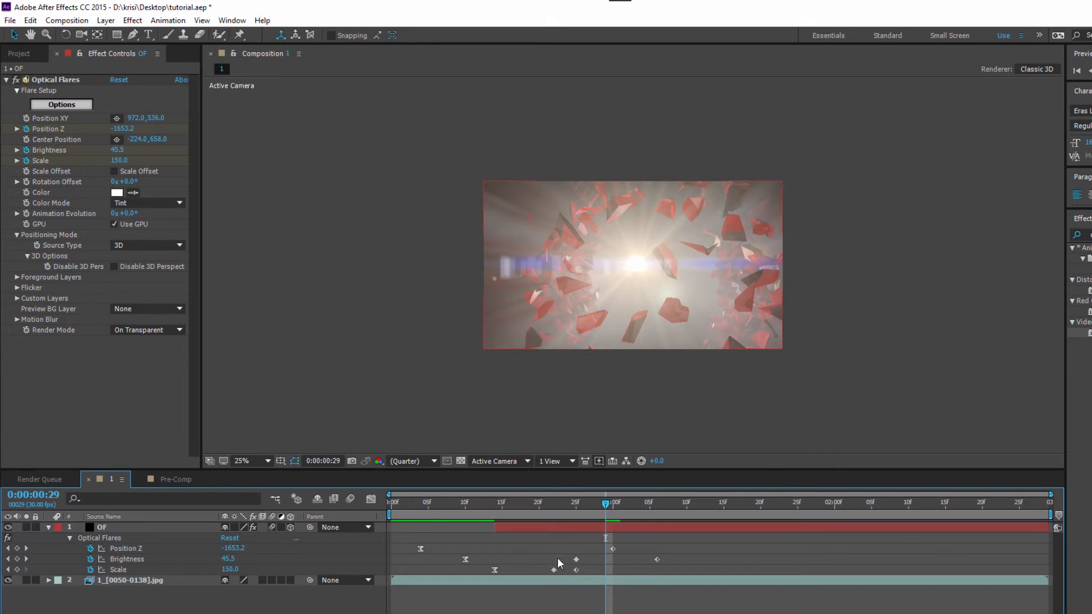
Step: Make the Scale keyframe at 0:00:00:25 Auto Bezier and ease the Scale keyframe at 0:00:00:22
{"action": "left_click", "coordinate": [576, 571]}
{"action": "left_click", "coordinate": [554, 570]}
{"action": "right_click", "coordinate": [555, 570]}
{"action": "mouse_move", "coordinate": [608, 558]}
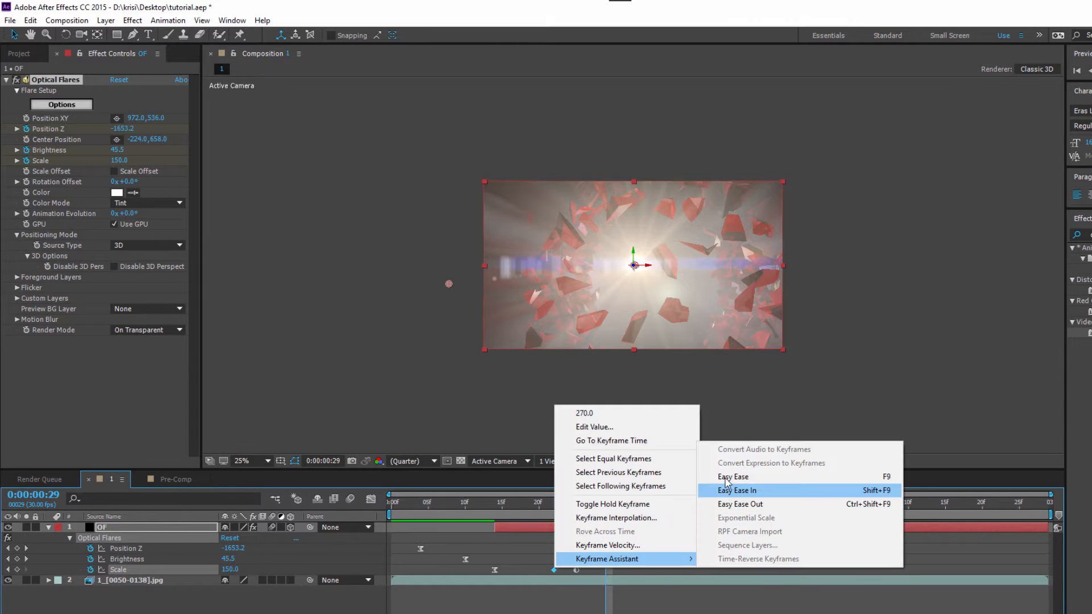
{"action": "left_click", "coordinate": [739, 478]}
{"action": "right_click", "coordinate": [554, 571]}
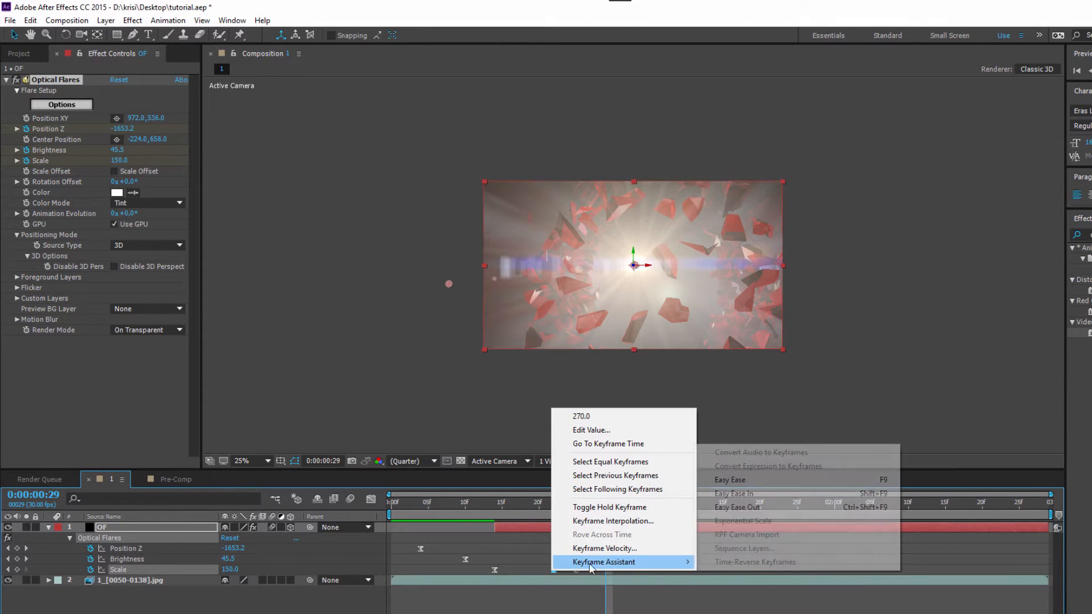
{"action": "left_click", "coordinate": [738, 507]}
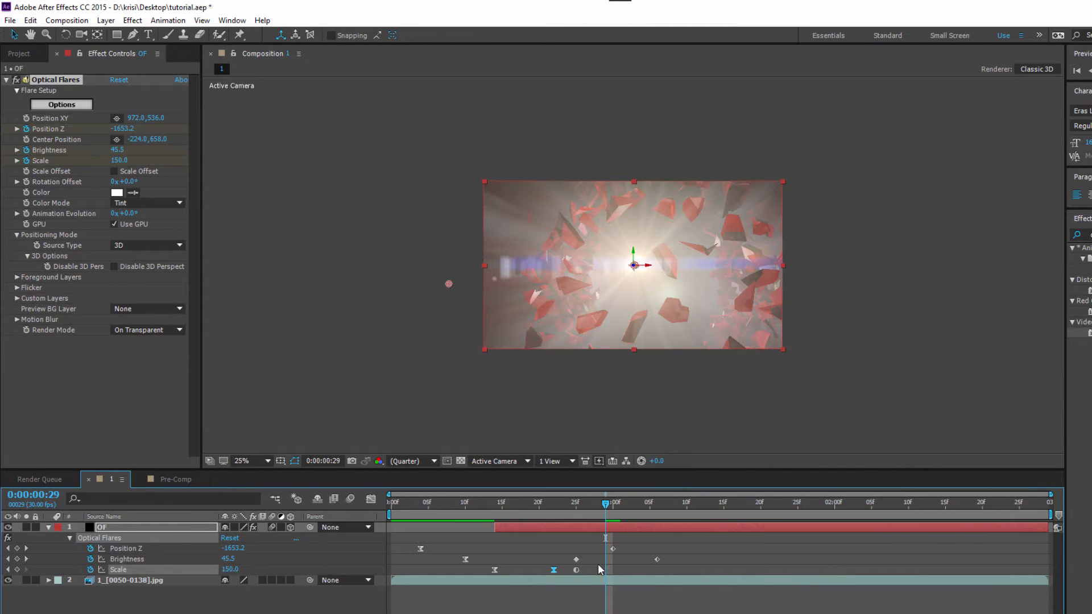
Step: Apply Easy Ease In to the Brightness keyframe at 0:00:00:25
{"action": "left_click", "coordinate": [576, 560]}
{"action": "right_click", "coordinate": [577, 560]}
{"action": "mouse_move", "coordinate": [617, 550]}
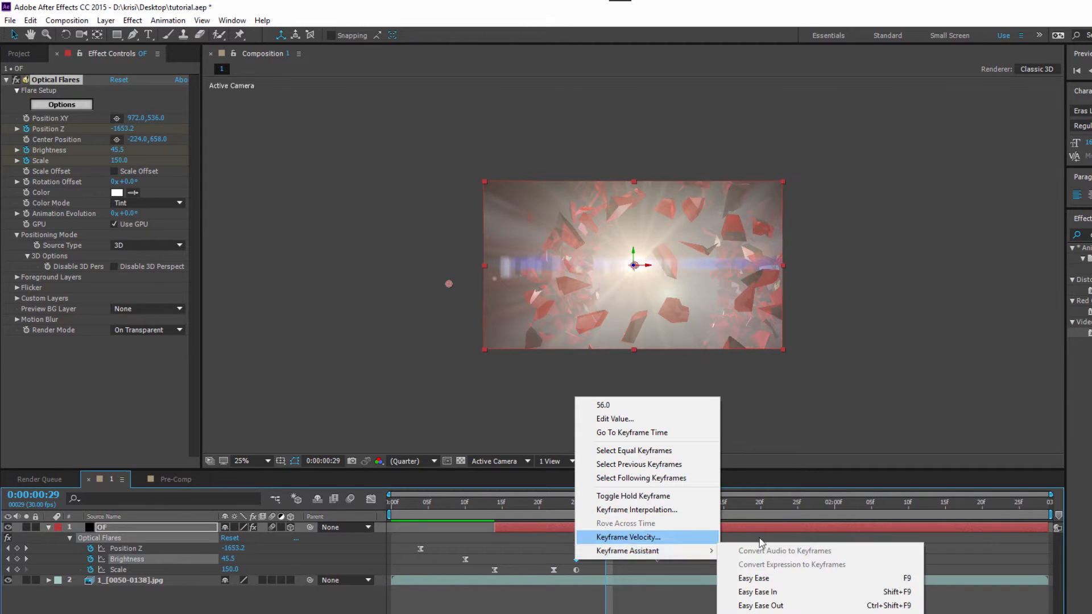
{"action": "left_click", "coordinate": [759, 592]}
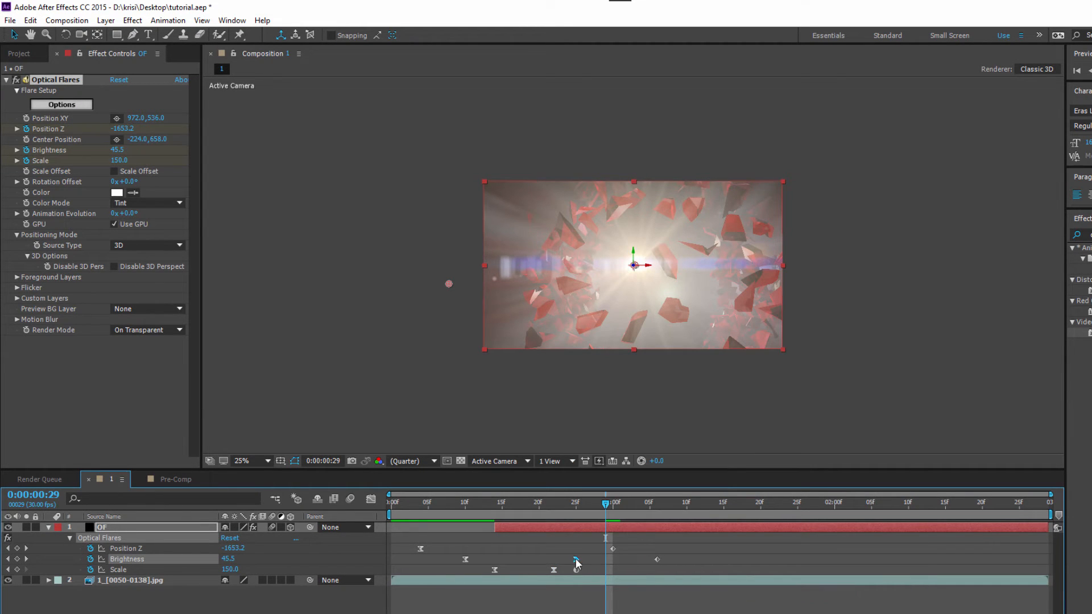
Step: Apply Easy Ease to the last Position Z and Brightness keyframes and preview the result
{"action": "right_click", "coordinate": [657, 560]}
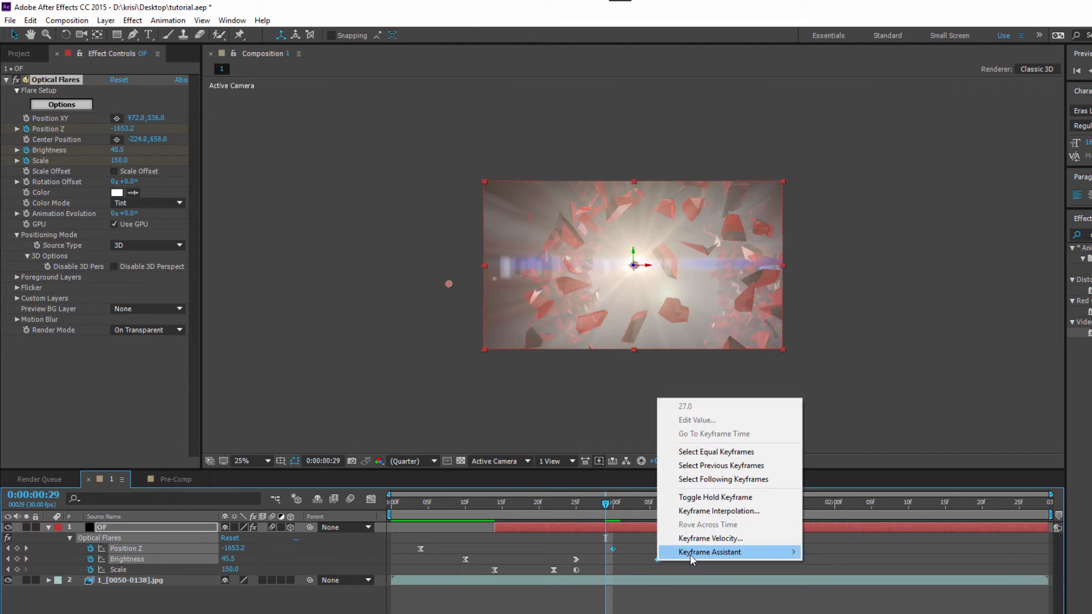
{"action": "mouse_move", "coordinate": [691, 553]}
{"action": "left_click", "coordinate": [842, 578]}
{"action": "key", "text": "space"}
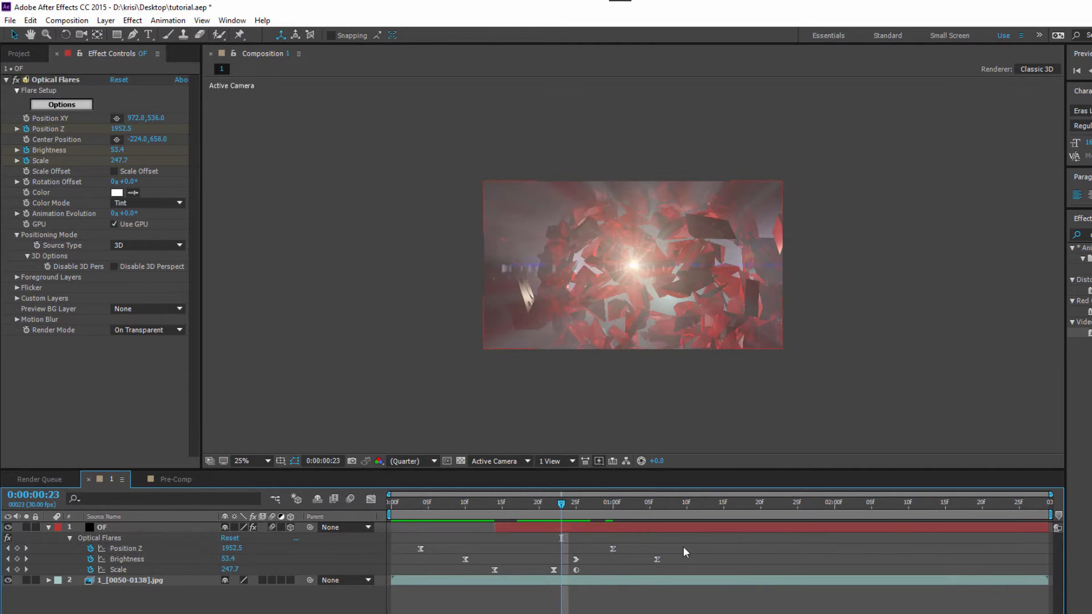
{"action": "left_click", "coordinate": [188, 560]}
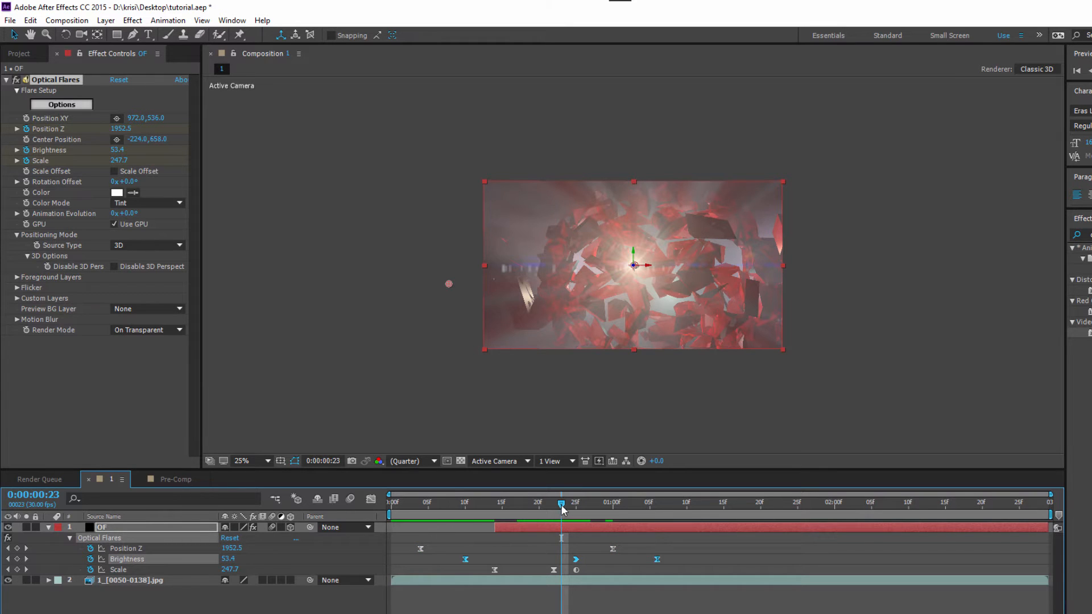
{"action": "left_click_drag", "start_coordinate": [561, 506], "coordinate": [577, 506]}
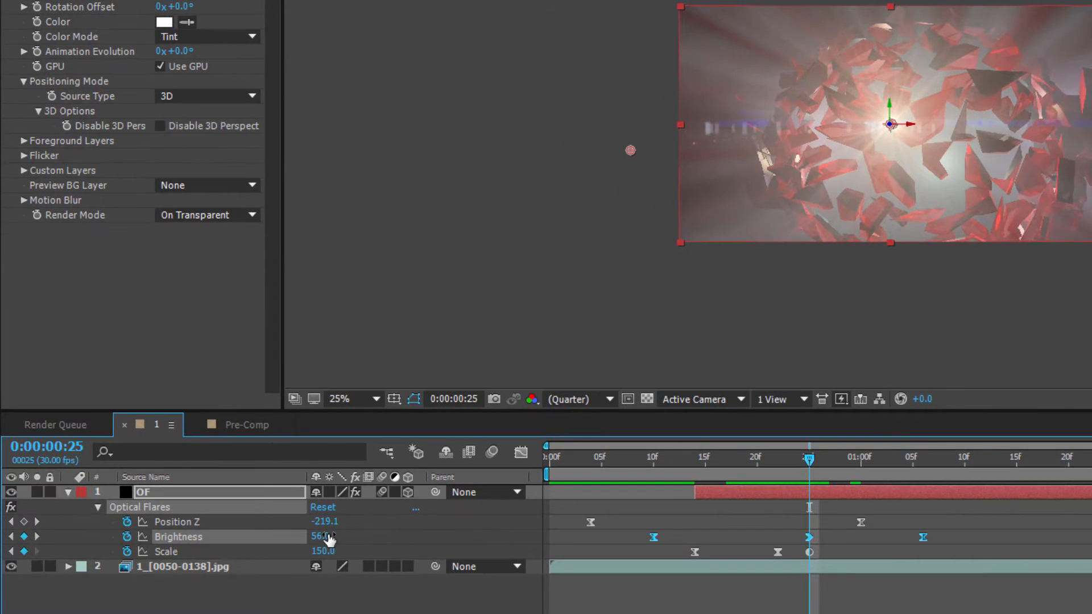
{"action": "left_click_drag", "start_coordinate": [292, 545], "coordinate": [309, 547]}
{"action": "key", "text": "ctrl+z"}
Step: Show the Position Z curve in the Graph Editor, move its last keyframe to 0:00:00:29 and adjust that keyframe's incoming handle
{"action": "left_click_drag", "start_coordinate": [881, 514], "coordinate": [589, 525]}
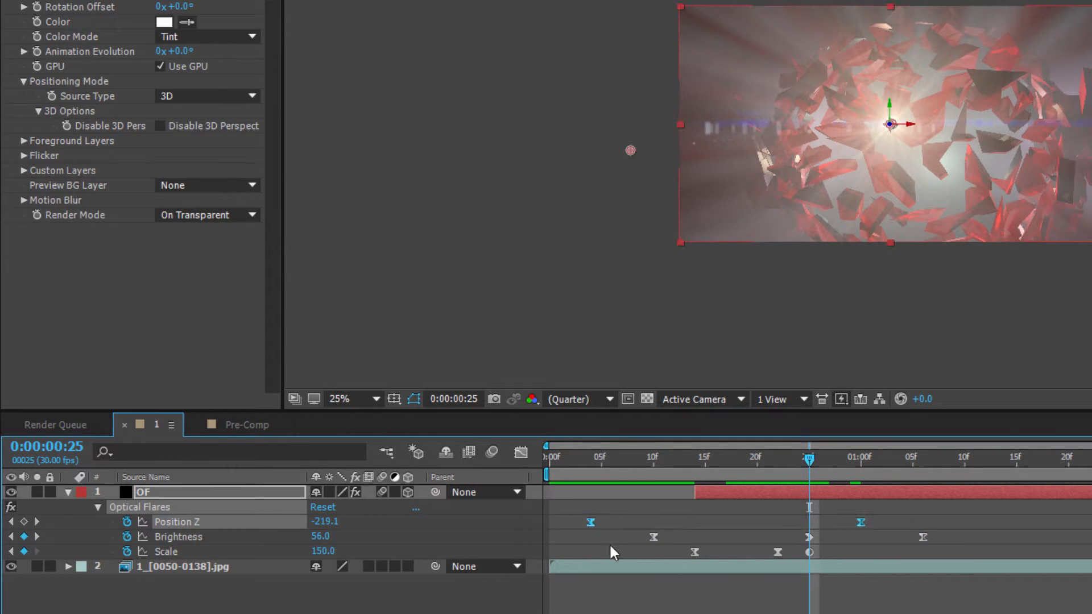
{"action": "left_click", "coordinate": [522, 453]}
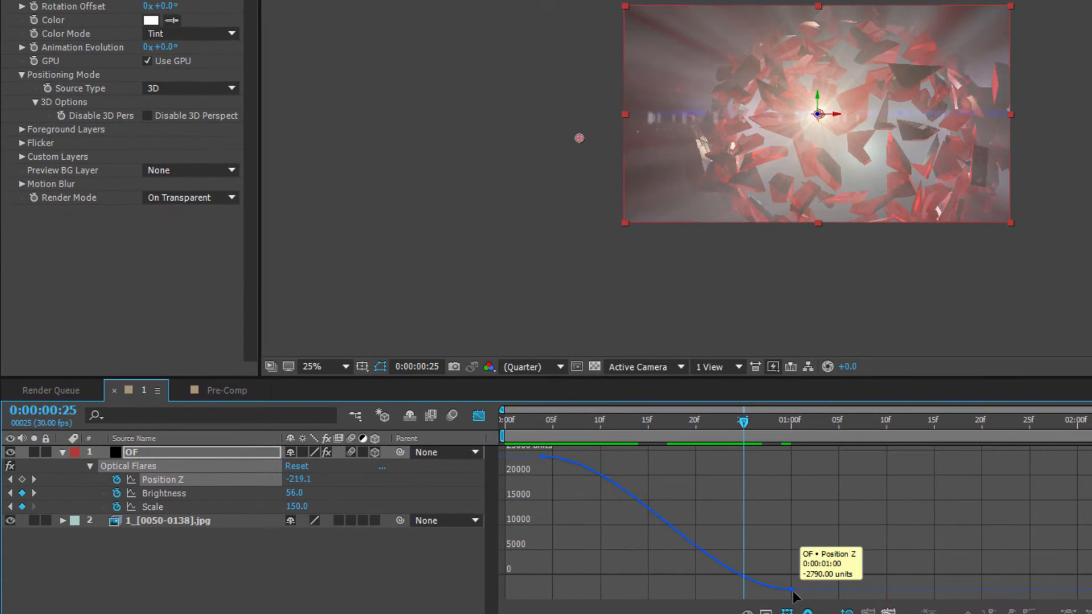
{"action": "left_click_drag", "start_coordinate": [792, 589], "coordinate": [788, 601]}
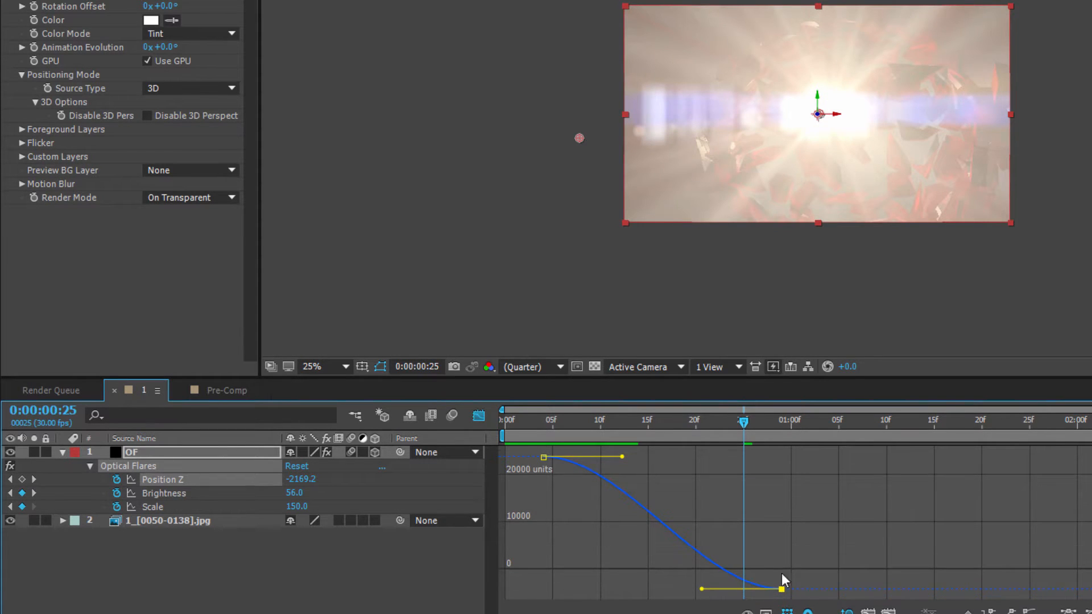
{"action": "mouse_move", "coordinate": [704, 593]}
{"action": "left_mouse_down"}
{"action": "mouse_move", "coordinate": [705, 604]}
{"action": "mouse_move", "coordinate": [705, 595]}
{"action": "left_mouse_up"}
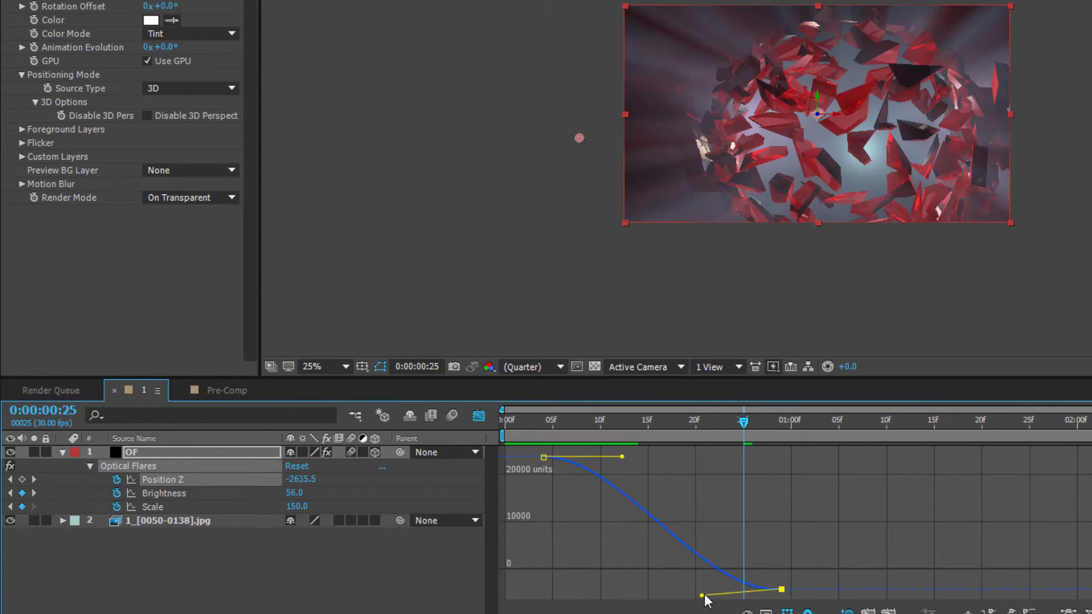
{"action": "left_click", "coordinate": [633, 433]}
{"action": "left_click_drag", "start_coordinate": [632, 431], "coordinate": [745, 447]}
{"action": "left_click", "coordinate": [769, 418]}
Step: Add an intermediate keyframe to the Position Z curve and move it to 0:00:00:23
{"action": "left_click", "coordinate": [742, 576], "text": "ctrl"}
{"action": "left_click_drag", "start_coordinate": [742, 575], "coordinate": [725, 566]}
{"action": "left_click_drag", "start_coordinate": [725, 426], "coordinate": [745, 428]}
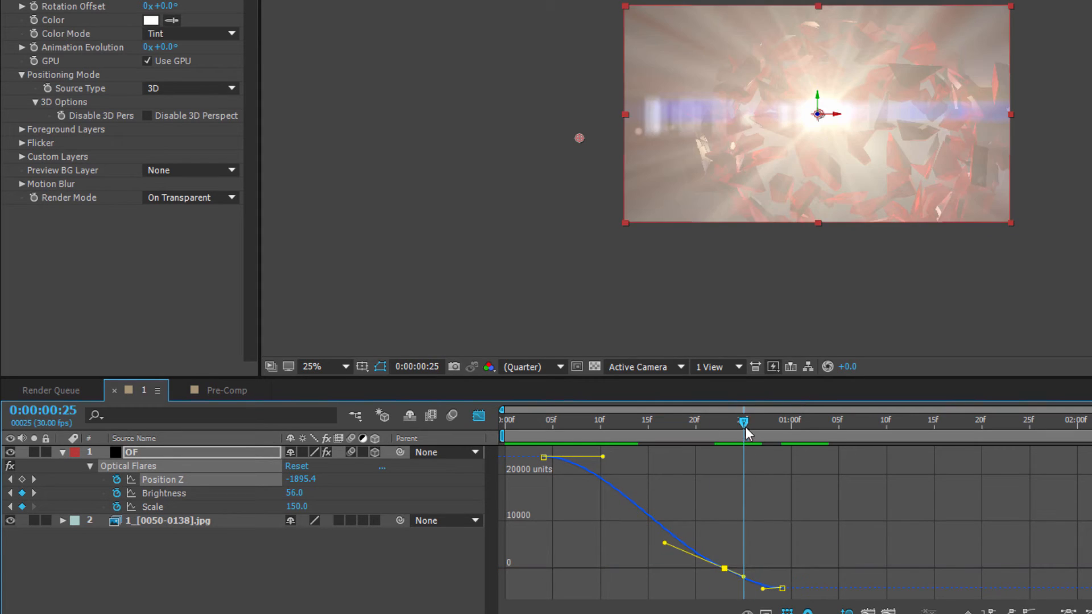
Step: Move the last Position Z keyframe on the curve to 0:00:01:06 and check the flare
{"action": "left_click_drag", "start_coordinate": [783, 588], "coordinate": [801, 587]}
{"action": "left_click_drag", "start_coordinate": [744, 426], "coordinate": [735, 426]}
{"action": "left_click_drag", "start_coordinate": [800, 587], "coordinate": [848, 586]}
{"action": "left_click_drag", "start_coordinate": [726, 422], "coordinate": [753, 428]}
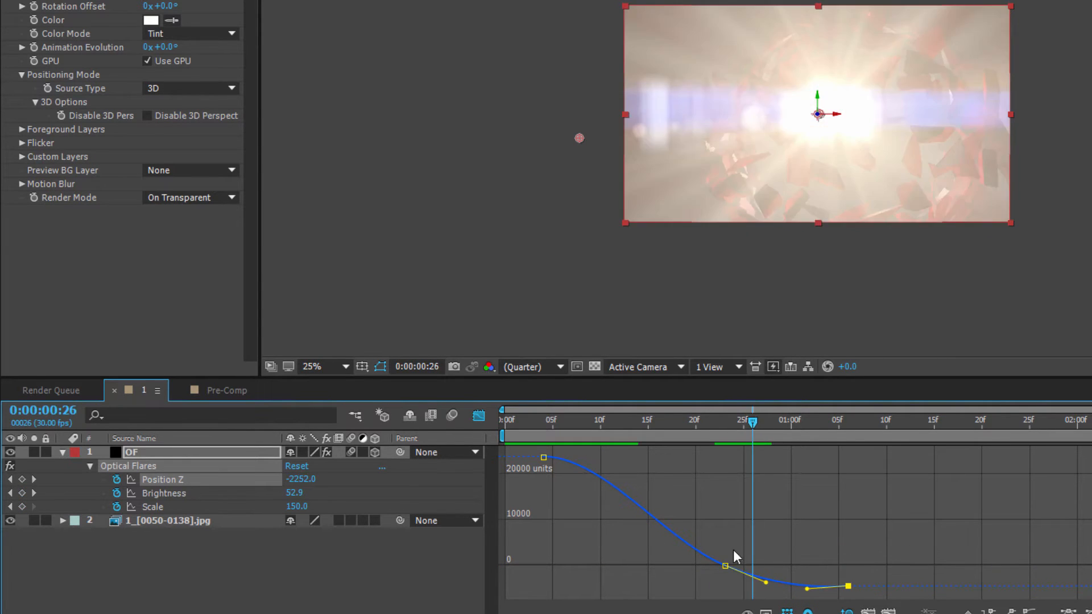
Step: Try different times and values for the intermediate Position Z keyframe, ending around 0:00:00:24, while checking the flare
{"action": "left_click_drag", "start_coordinate": [725, 566], "coordinate": [716, 551]}
{"action": "mouse_move", "coordinate": [748, 429]}
{"action": "left_mouse_down"}
{"action": "mouse_move", "coordinate": [783, 441]}
{"action": "mouse_move", "coordinate": [762, 441]}
{"action": "left_mouse_up"}
{"action": "left_click_drag", "start_coordinate": [716, 552], "coordinate": [737, 564]}
{"action": "left_click_drag", "start_coordinate": [758, 427], "coordinate": [811, 427]}
{"action": "left_click_drag", "start_coordinate": [737, 572], "coordinate": [737, 547]}
{"action": "left_click_drag", "start_coordinate": [745, 427], "coordinate": [829, 428]}
Step: Delete the intermediate Position Z keyframe and move the last one to 0:00:01:04 for a smooth approach curve
{"action": "left_click_drag", "start_coordinate": [850, 586], "coordinate": [839, 601]}
{"action": "left_click_drag", "start_coordinate": [830, 427], "coordinate": [792, 428]}
{"action": "left_click", "coordinate": [735, 552]}
{"action": "key", "text": "Delete"}
{"action": "left_click_drag", "start_coordinate": [686, 428], "coordinate": [801, 427]}
{"action": "left_click", "coordinate": [672, 513]}
{"action": "left_click", "coordinate": [865, 540]}
{"action": "left_click_drag", "start_coordinate": [838, 583], "coordinate": [830, 585]}
{"action": "left_click_drag", "start_coordinate": [745, 428], "coordinate": [810, 428]}
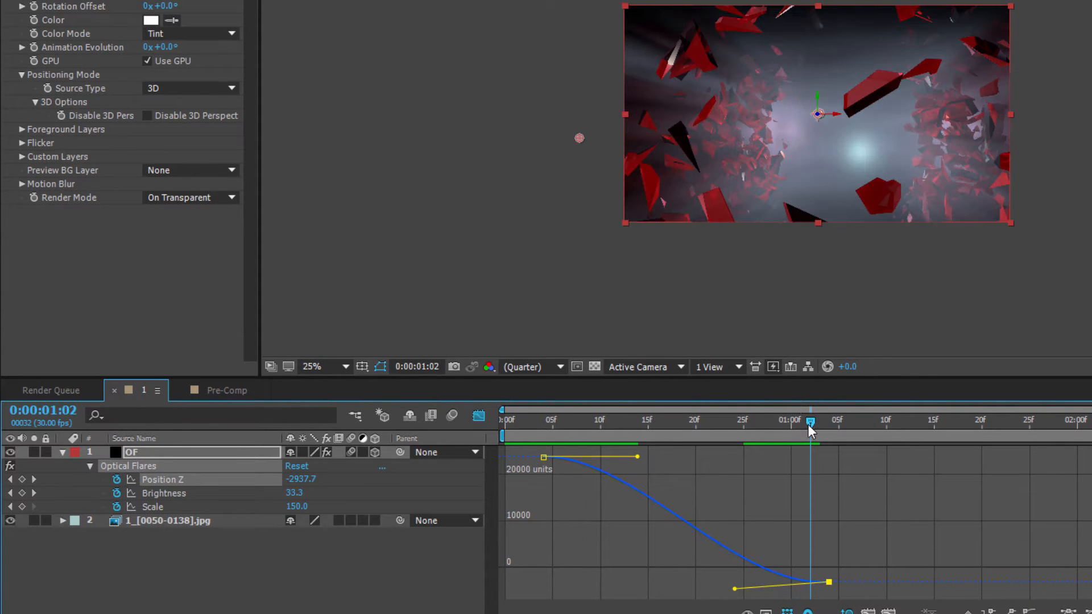
Step: Return from the Graph Editor to the OF layer's keyframes and preview the flare up to 0:00:01:01
{"action": "left_click", "coordinate": [62, 452]}
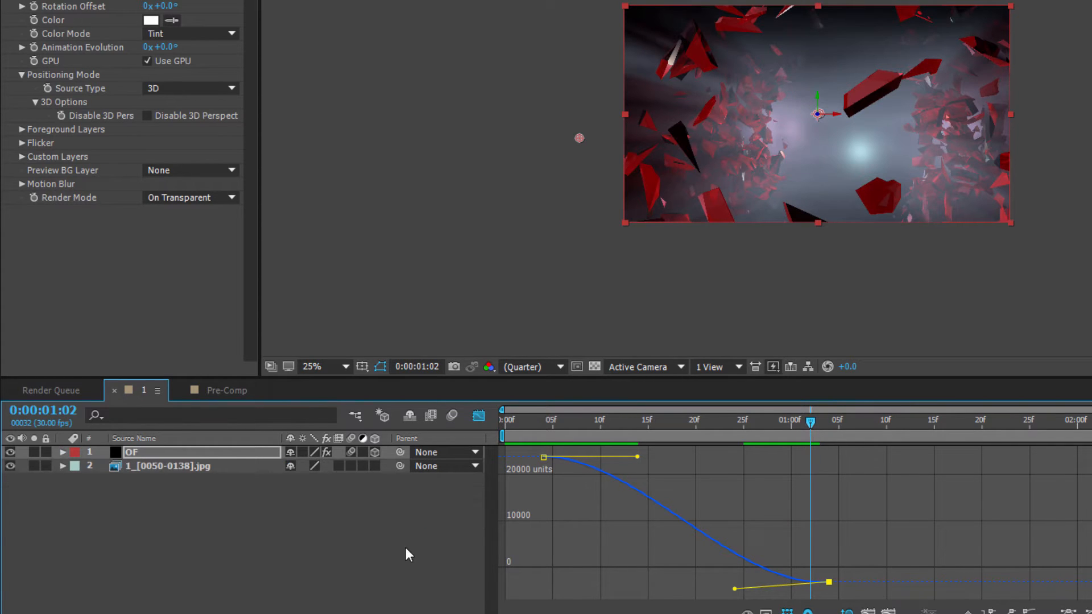
{"action": "left_click", "coordinate": [478, 417]}
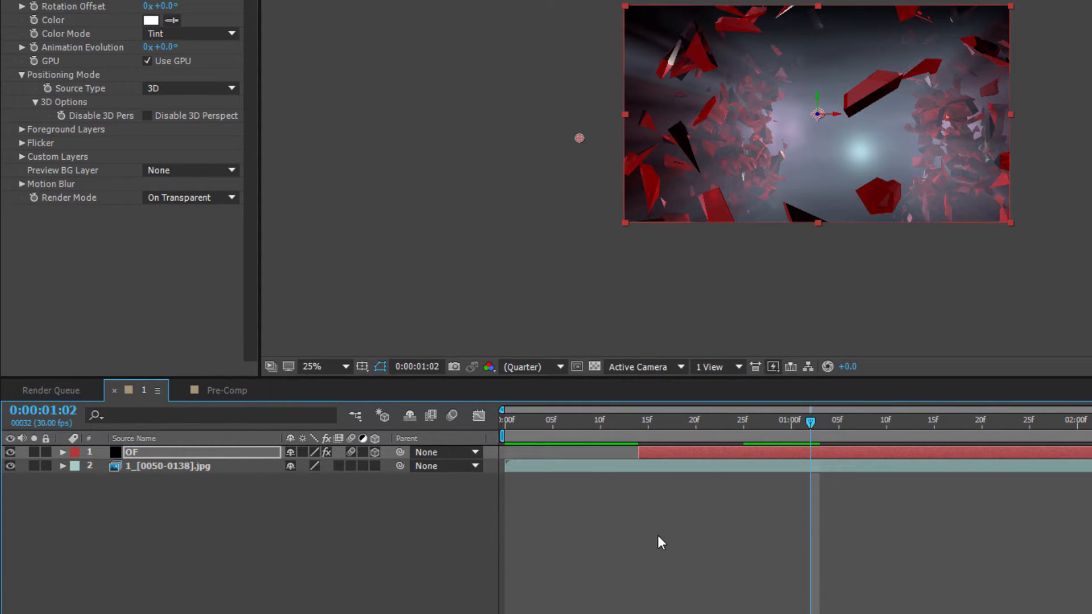
{"action": "left_click", "coordinate": [186, 453]}
{"action": "key", "text": "u"}
{"action": "key", "text": "space"}
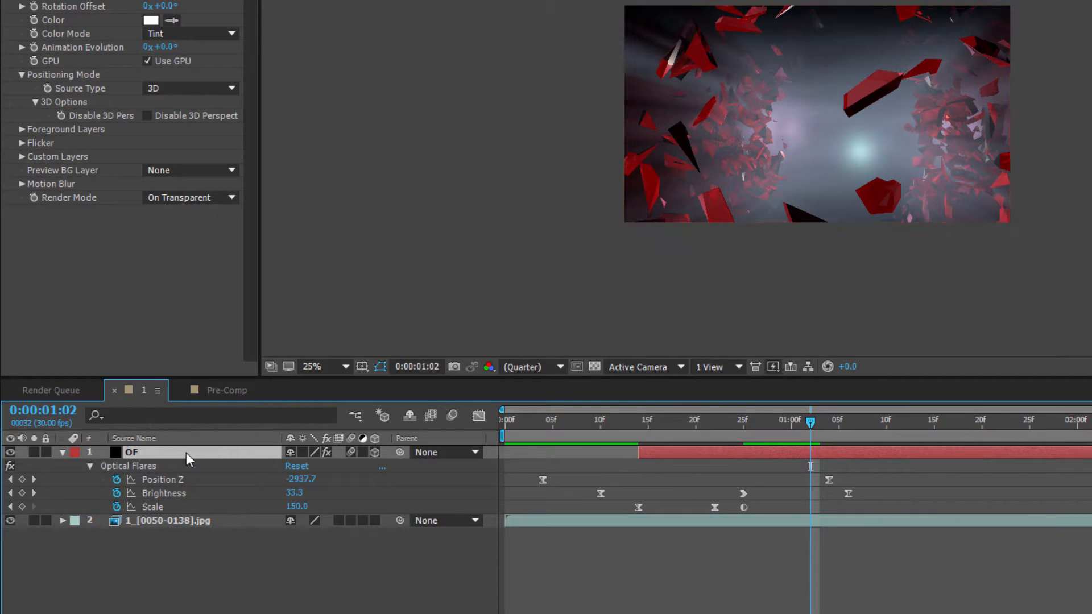
{"action": "key", "text": "space"}
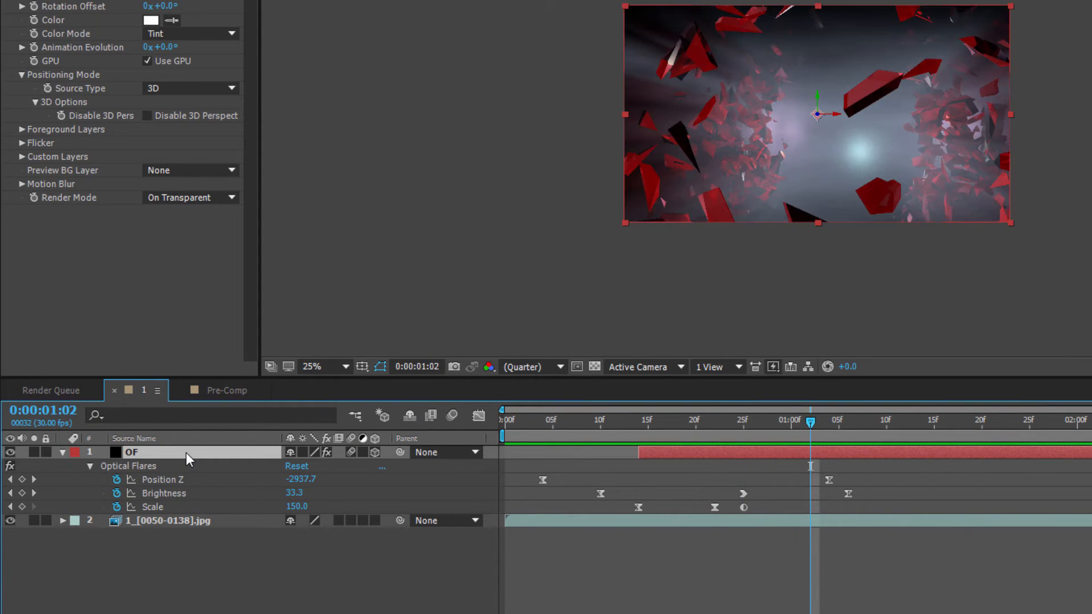
{"action": "left_click_drag", "start_coordinate": [722, 422], "coordinate": [801, 413]}
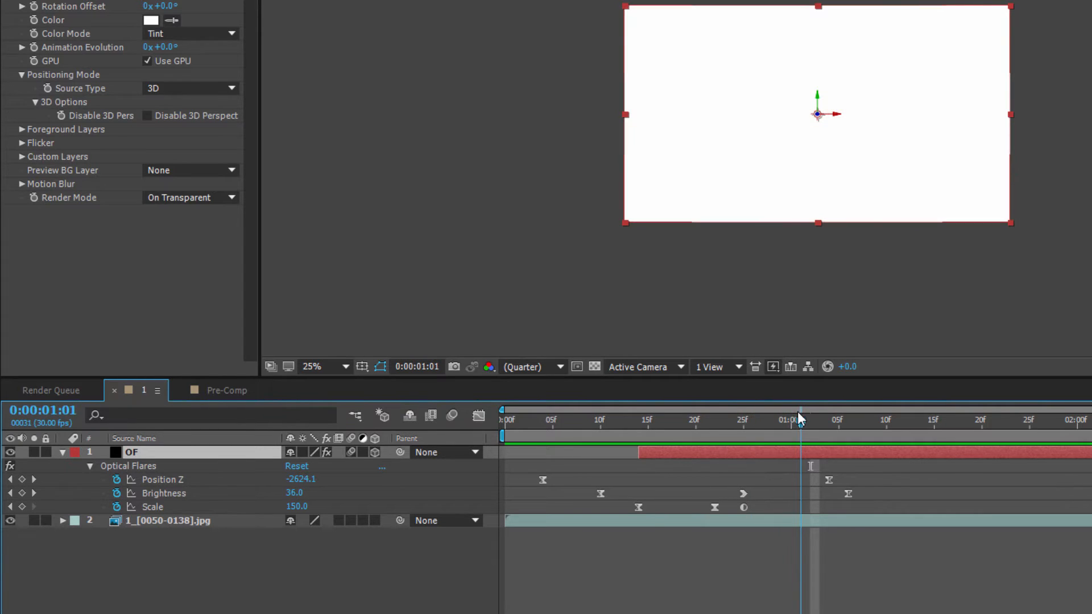
Step: Try moving the last Position Z keyframe to 0:00:01:07, checking the flare around 0:00:01:03
{"action": "left_click_drag", "start_coordinate": [831, 480], "coordinate": [859, 481]}
{"action": "left_click", "coordinate": [811, 422]}
{"action": "mouse_move", "coordinate": [815, 423]}
{"action": "left_mouse_down"}
{"action": "mouse_move", "coordinate": [831, 424]}
{"action": "mouse_move", "coordinate": [819, 422]}
{"action": "left_mouse_up"}
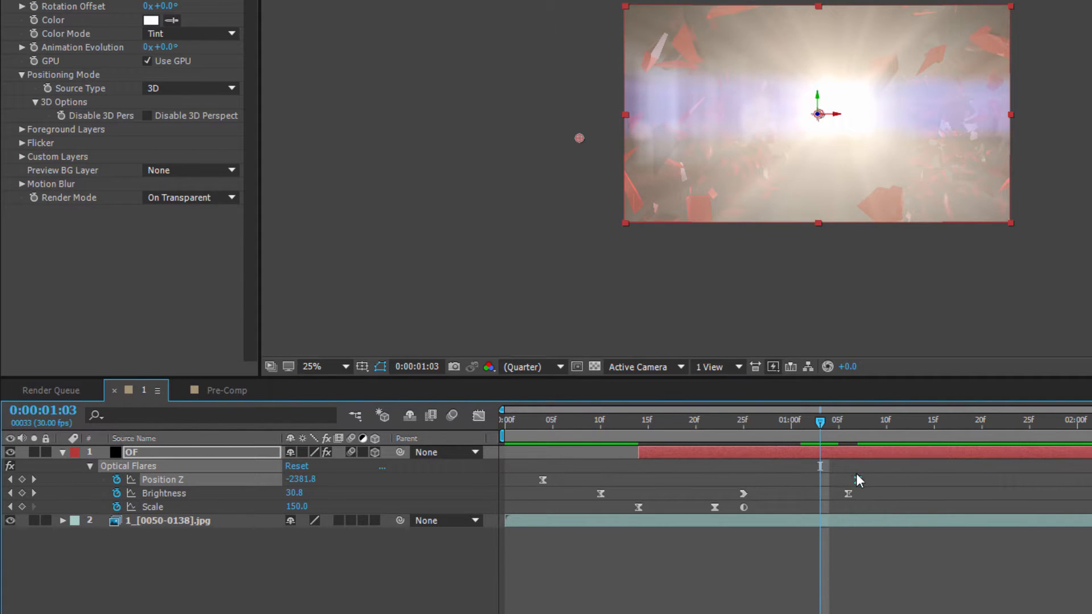
{"action": "mouse_move", "coordinate": [859, 480]}
{"action": "left_mouse_down"}
{"action": "mouse_move", "coordinate": [846, 480]}
{"action": "mouse_move", "coordinate": [856, 482]}
{"action": "left_mouse_up"}
{"action": "key", "text": "ctrl+z"}
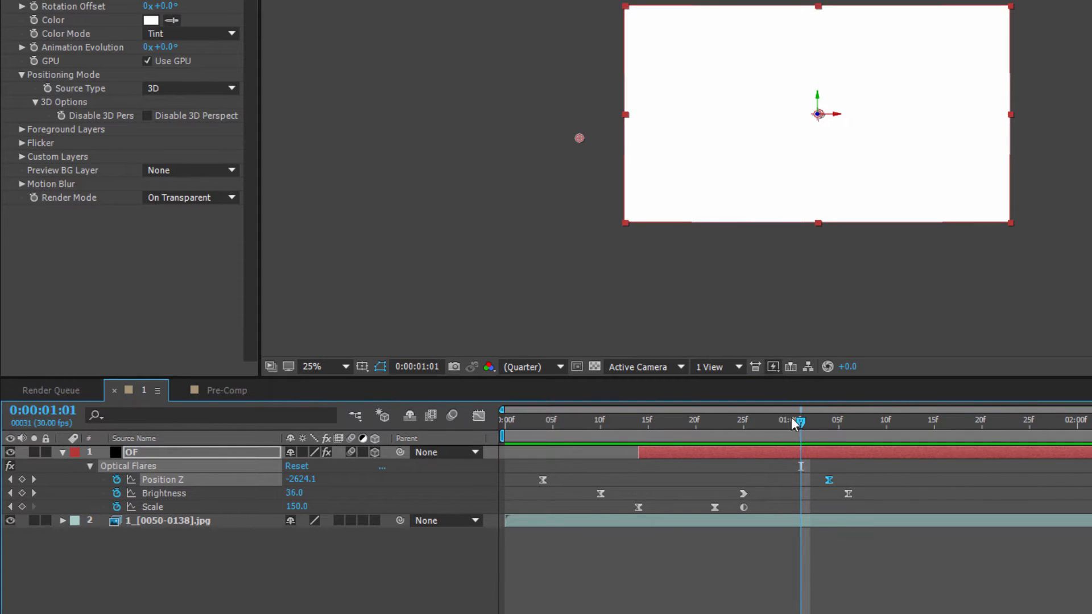
Step: Hold Position Z by keying it at 0:00:01:01 and pasting that keyframe at 0:00:01:03, with the last keyframe moved to 0:00:01:05
{"action": "mouse_move", "coordinate": [792, 420]}
{"action": "left_mouse_down"}
{"action": "mouse_move", "coordinate": [780, 425]}
{"action": "mouse_move", "coordinate": [796, 424]}
{"action": "left_mouse_up"}
{"action": "left_click", "coordinate": [21, 480]}
{"action": "left_click_drag", "start_coordinate": [803, 424], "coordinate": [824, 425]}
{"action": "key", "text": "ctrl+v"}
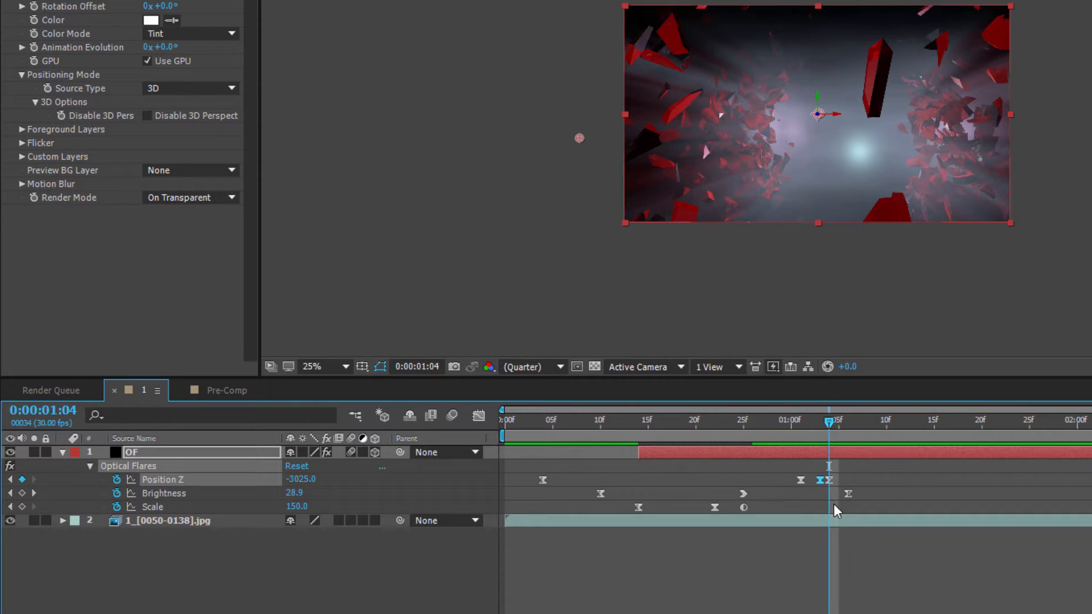
{"action": "left_click_drag", "start_coordinate": [831, 483], "coordinate": [840, 480]}
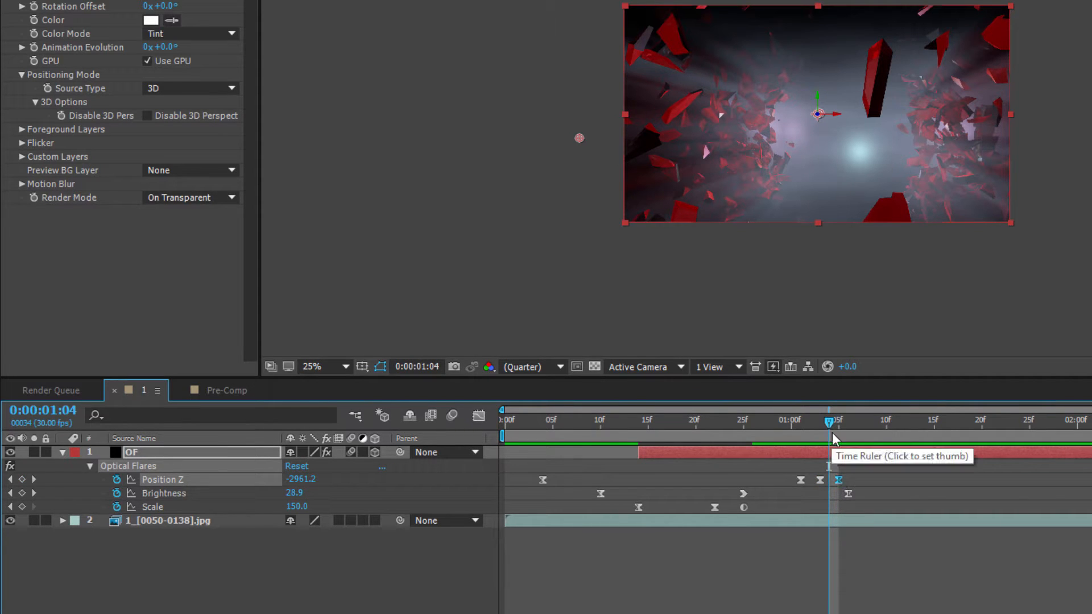
Step: Add a Scale keyframe at 0:00:01:03, move it to 0:00:01:02 and return to 0:00:01:03
{"action": "mouse_move", "coordinate": [833, 421]}
{"action": "left_mouse_down"}
{"action": "mouse_move", "coordinate": [843, 428]}
{"action": "mouse_move", "coordinate": [787, 429]}
{"action": "mouse_move", "coordinate": [820, 429]}
{"action": "left_mouse_up"}
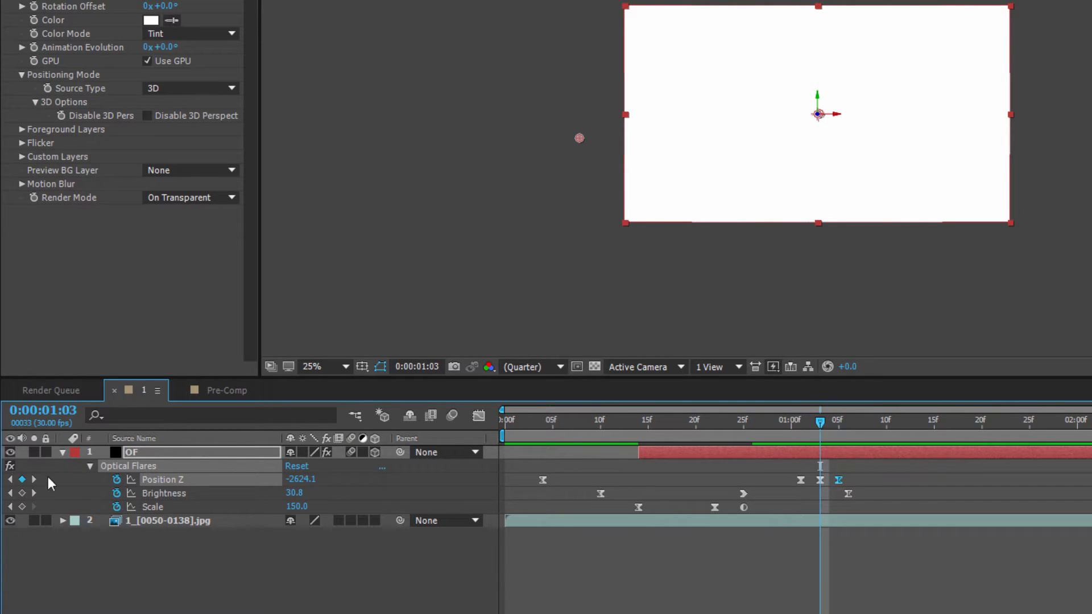
{"action": "left_click", "coordinate": [22, 506]}
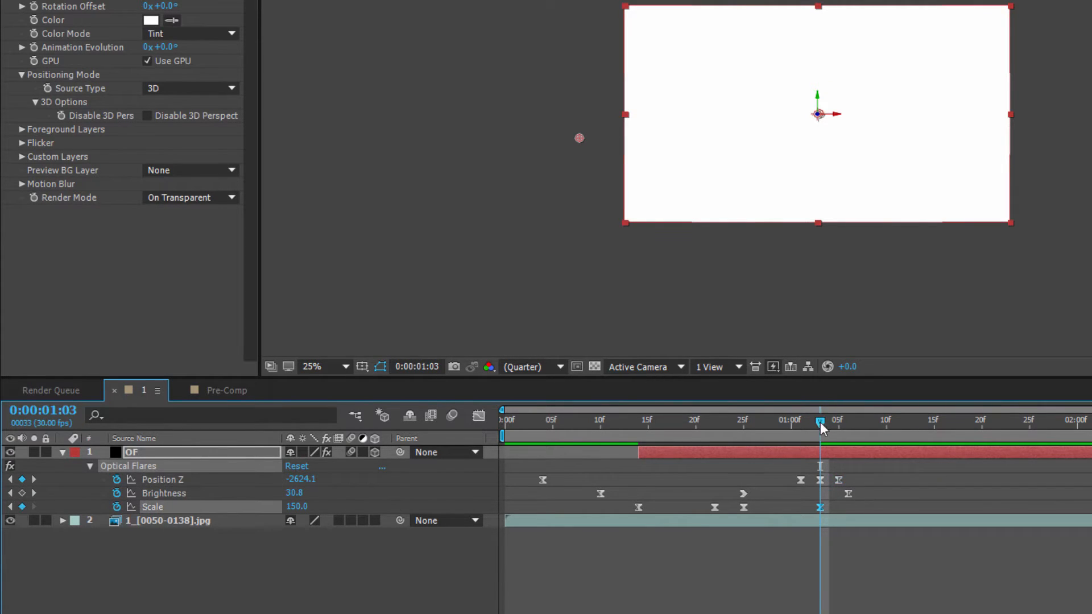
{"action": "left_click_drag", "start_coordinate": [820, 425], "coordinate": [832, 420]}
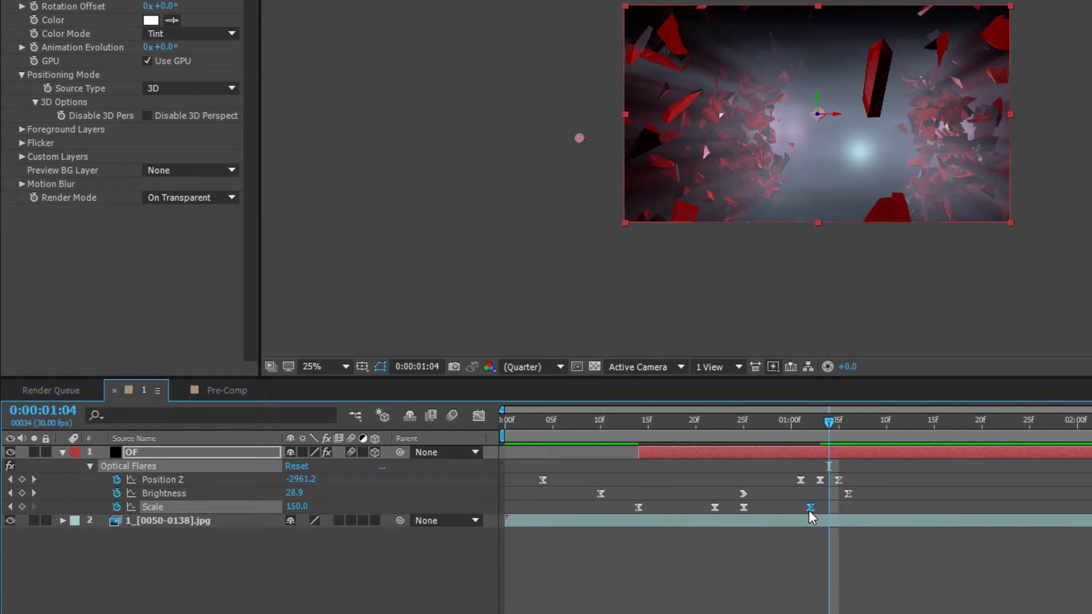
{"action": "left_click_drag", "start_coordinate": [828, 421], "coordinate": [824, 423]}
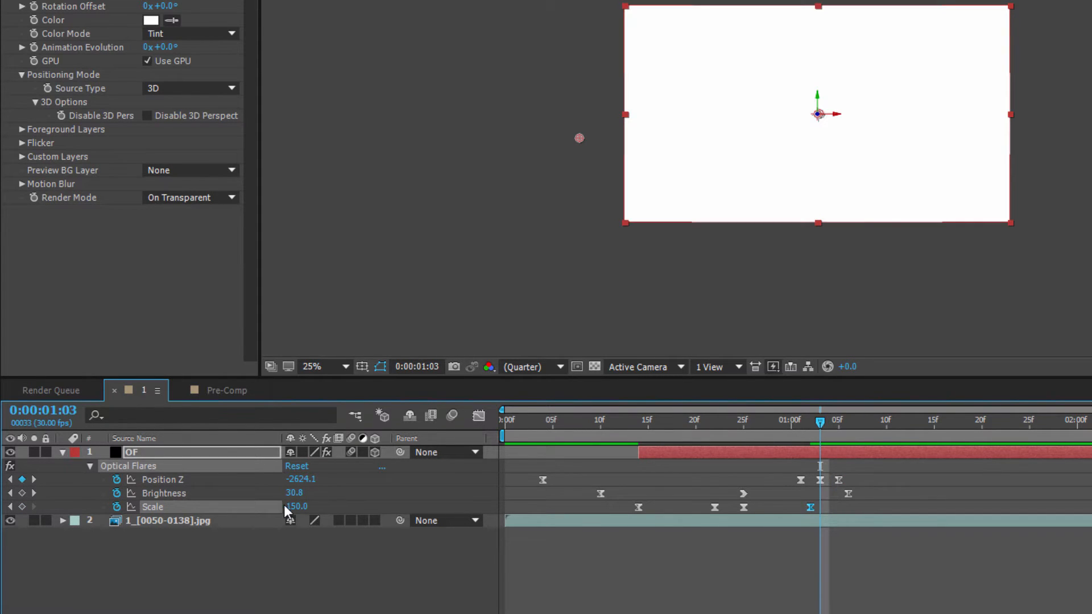
Step: Set Scale to 50 at 0:00:01:03, move the Scale keyframe before it to 0:00:01:00, and preview the flare
{"action": "left_click_drag", "start_coordinate": [296, 507], "coordinate": [281, 508]}
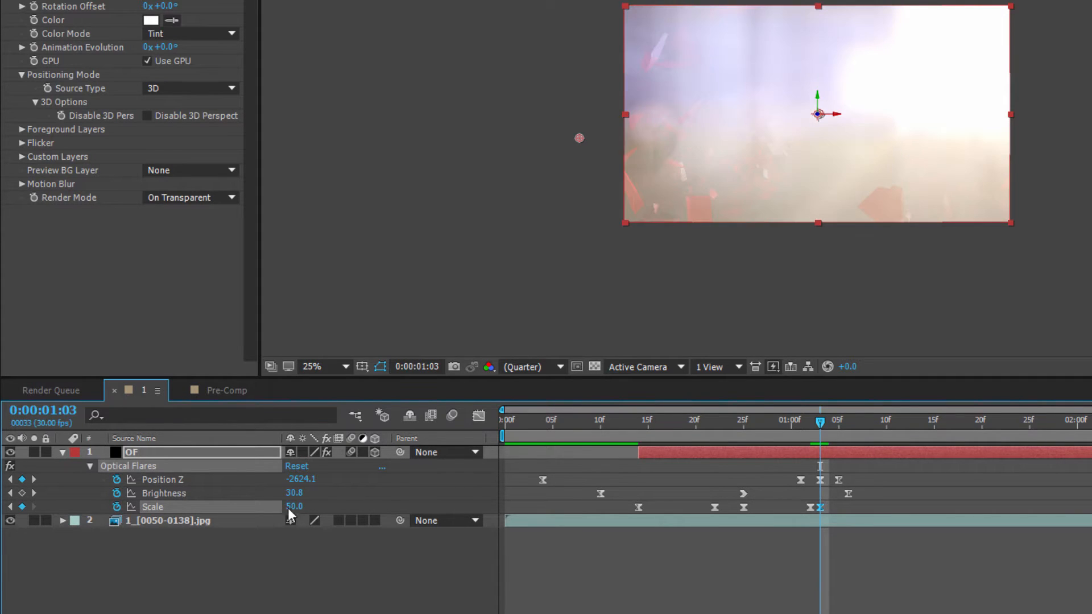
{"action": "left_click_drag", "start_coordinate": [810, 507], "coordinate": [797, 512]}
{"action": "mouse_move", "coordinate": [820, 422]}
{"action": "left_mouse_down"}
{"action": "mouse_move", "coordinate": [760, 427]}
{"action": "mouse_move", "coordinate": [828, 428]}
{"action": "left_mouse_up"}
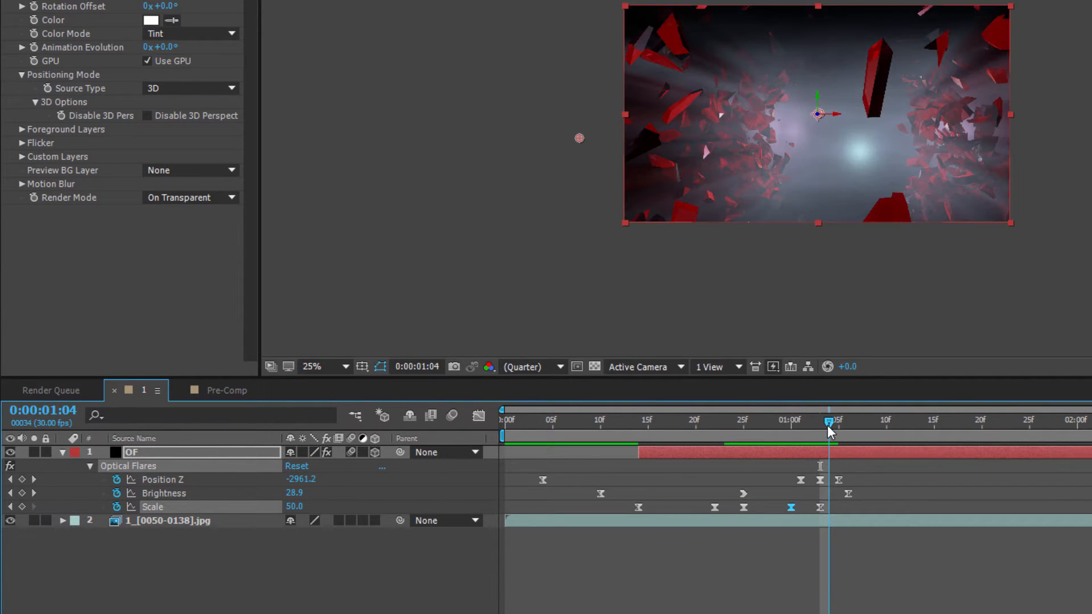
{"action": "key", "text": "space"}
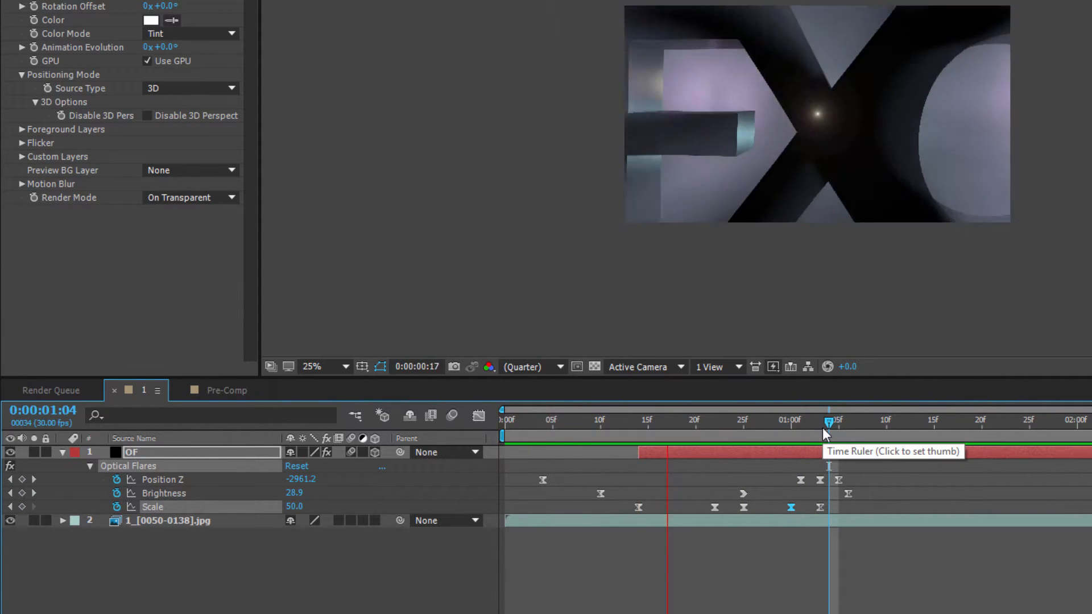
{"action": "key", "text": "space"}
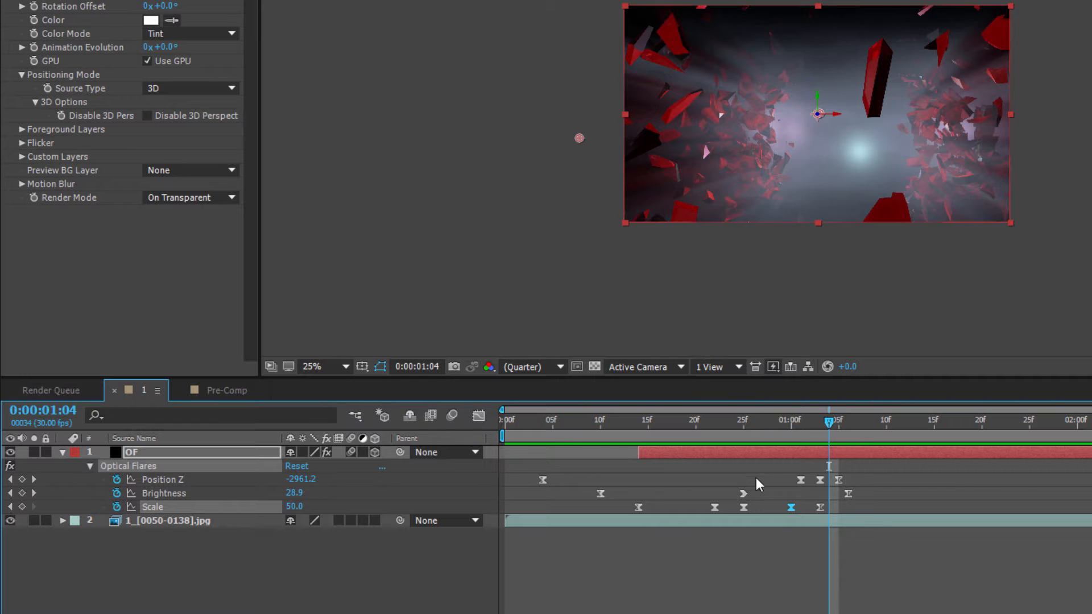
{"action": "left_click_drag", "start_coordinate": [753, 425], "coordinate": [828, 391]}
Step: Shift the OF layer and all its keyframes four frames earlier so the layer starts at 0:00:00:10
{"action": "left_click", "coordinate": [902, 473]}
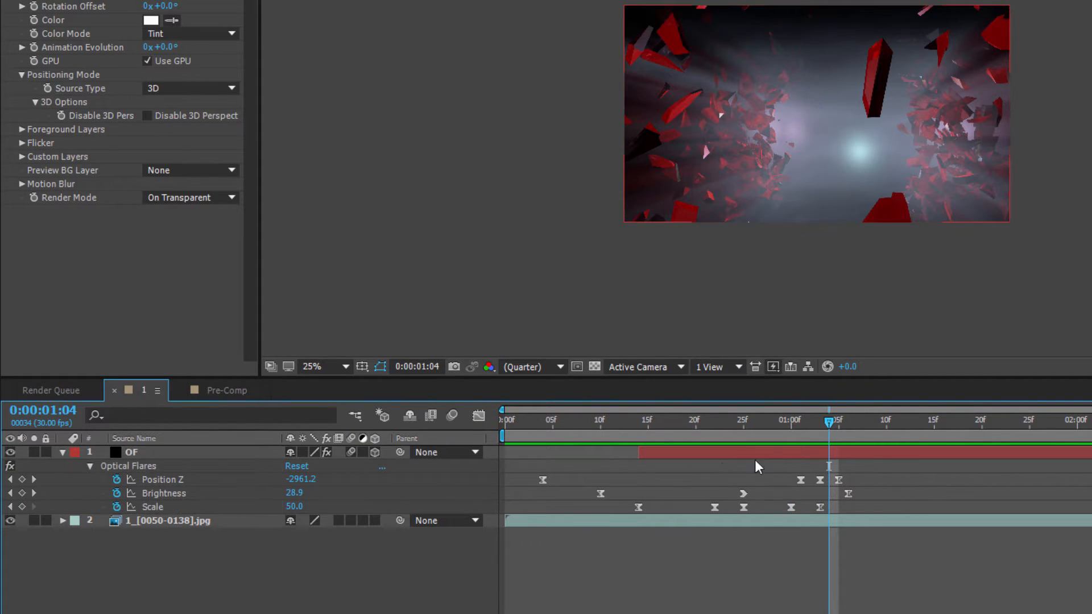
{"action": "left_click_drag", "start_coordinate": [884, 468], "coordinate": [548, 479]}
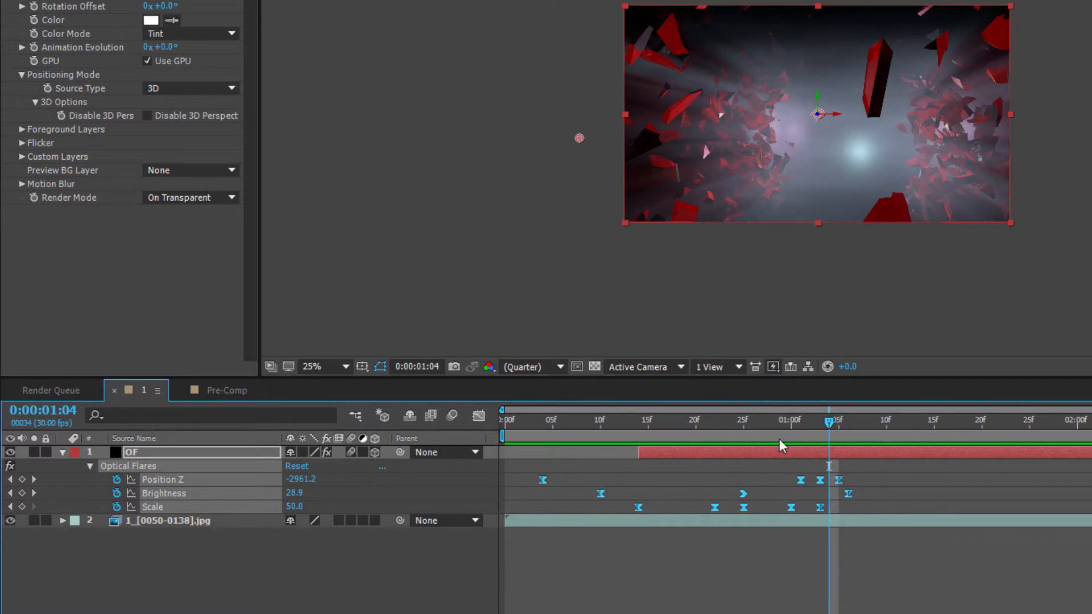
{"action": "left_click_drag", "start_coordinate": [809, 424], "coordinate": [756, 413]}
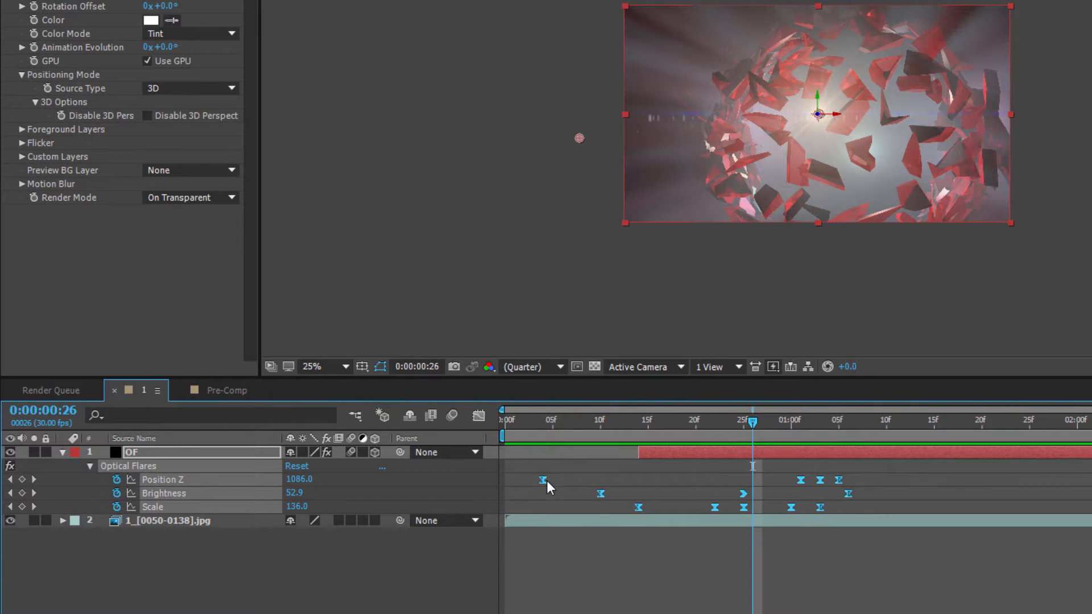
{"action": "left_click_drag", "start_coordinate": [739, 453], "coordinate": [700, 453]}
{"action": "left_click_drag", "start_coordinate": [634, 421], "coordinate": [734, 413]}
{"action": "left_click", "coordinate": [832, 480]}
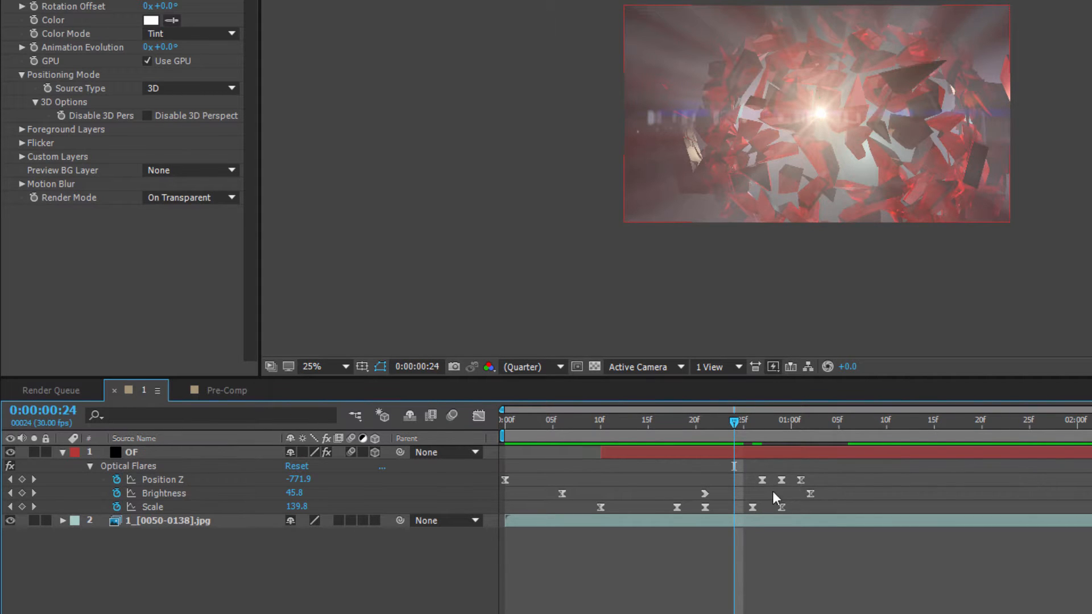
Step: Move all OF keyframes from the second Scale keyframe onward three frames earlier and check the flare around 0:00:00:18
{"action": "left_click_drag", "start_coordinate": [843, 473], "coordinate": [652, 508]}
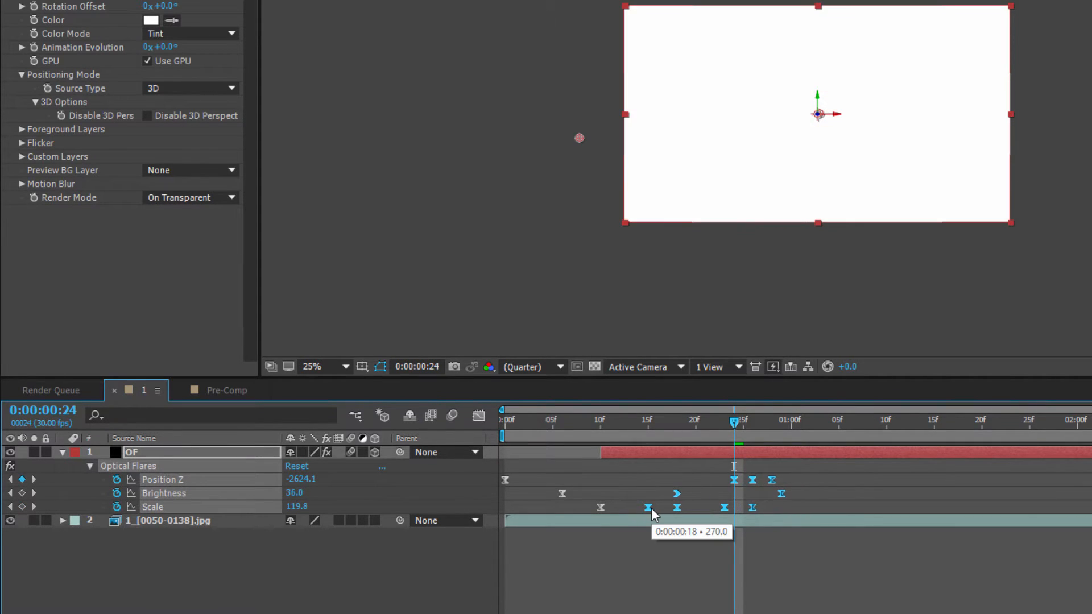
{"action": "left_click_drag", "start_coordinate": [652, 421], "coordinate": [732, 438]}
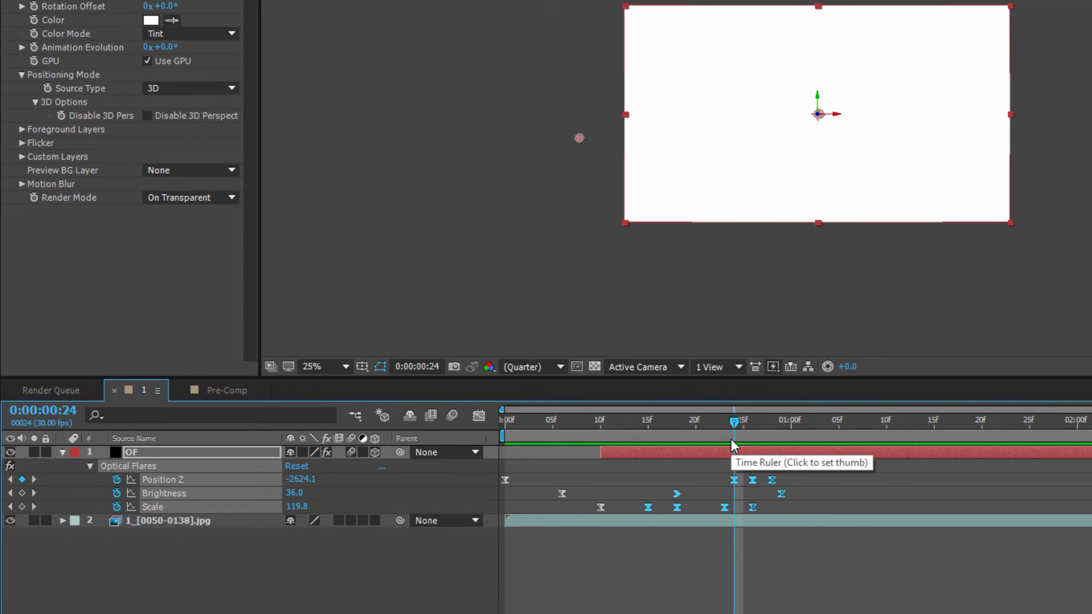
{"action": "left_click_drag", "start_coordinate": [713, 432], "coordinate": [678, 424]}
{"action": "left_click", "coordinate": [922, 493]}
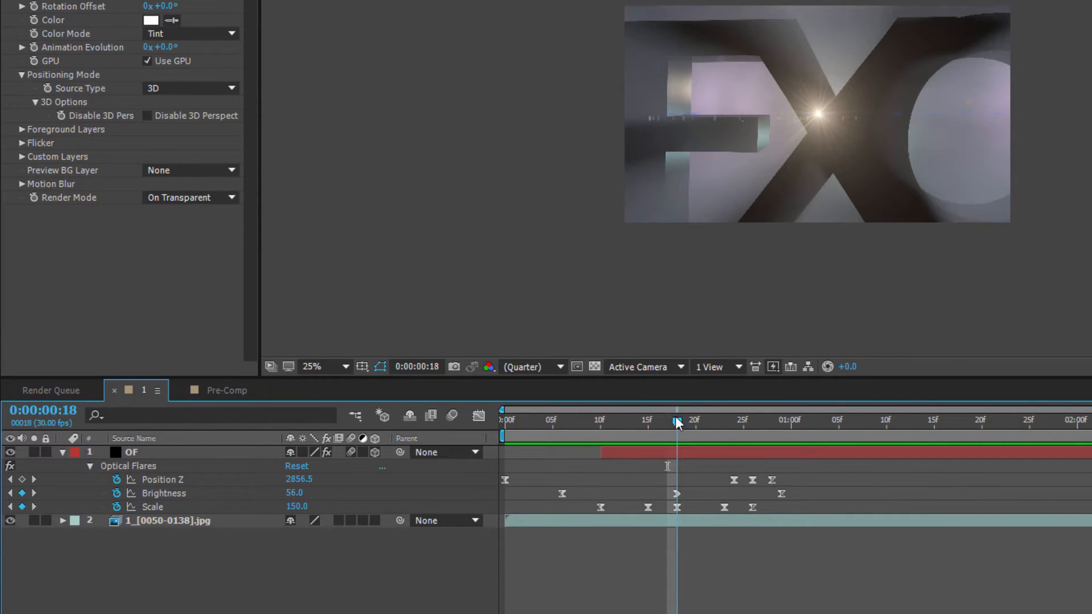
Step: Try keying Position Z at 916.5 at 0:00:00:18, and undo it
{"action": "left_click", "coordinate": [678, 494]}
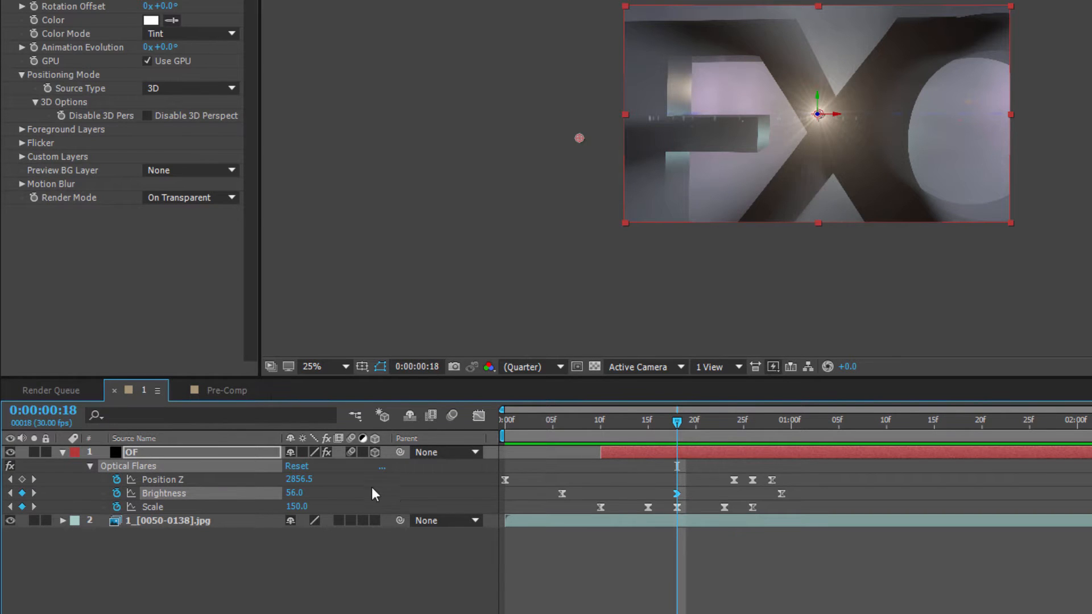
{"action": "mouse_move", "coordinate": [675, 423]}
{"action": "left_mouse_down"}
{"action": "mouse_move", "coordinate": [623, 425]}
{"action": "mouse_move", "coordinate": [674, 425]}
{"action": "left_mouse_up"}
{"action": "mouse_move", "coordinate": [685, 426]}
{"action": "left_mouse_down"}
{"action": "mouse_move", "coordinate": [714, 418]}
{"action": "mouse_move", "coordinate": [678, 432]}
{"action": "left_mouse_up"}
{"action": "left_click_drag", "start_coordinate": [297, 480], "coordinate": [140, 466]}
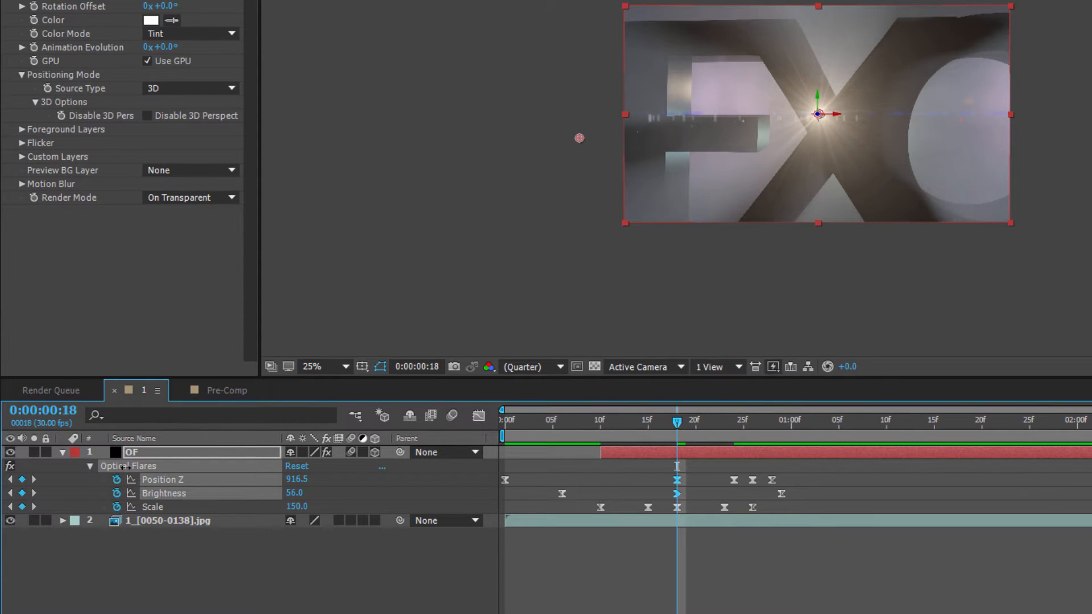
{"action": "mouse_move", "coordinate": [677, 422]}
{"action": "left_mouse_down"}
{"action": "mouse_move", "coordinate": [536, 422]}
{"action": "mouse_move", "coordinate": [695, 422]}
{"action": "left_mouse_up"}
{"action": "key", "text": "ctrl+z"}
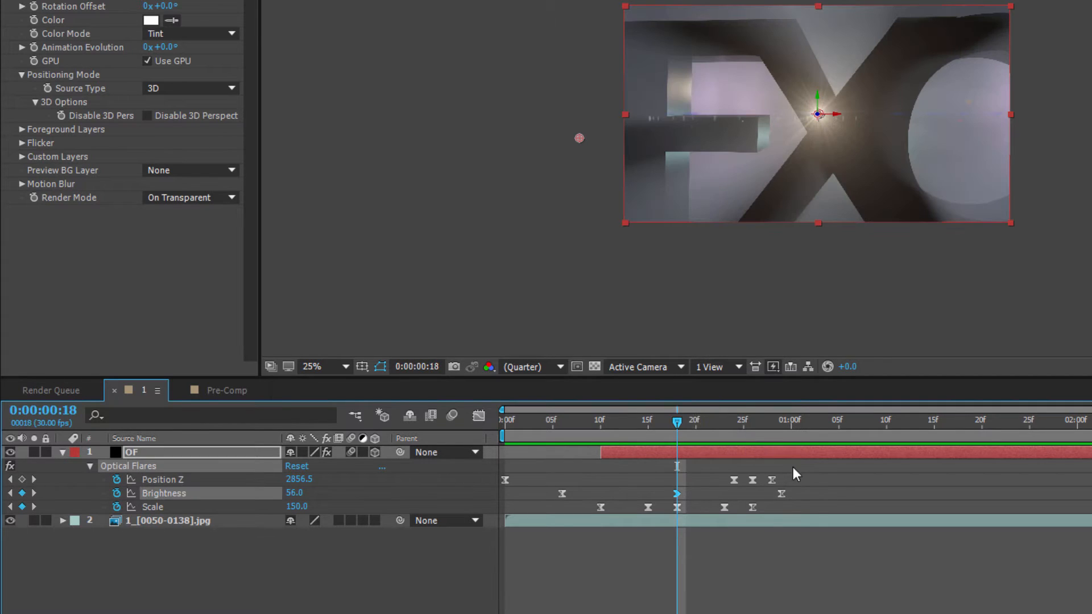
Step: Move the last three Position Z, last Brightness and last two Scale keyframes three frames earlier and preview the flare
{"action": "left_click_drag", "start_coordinate": [808, 477], "coordinate": [694, 510]}
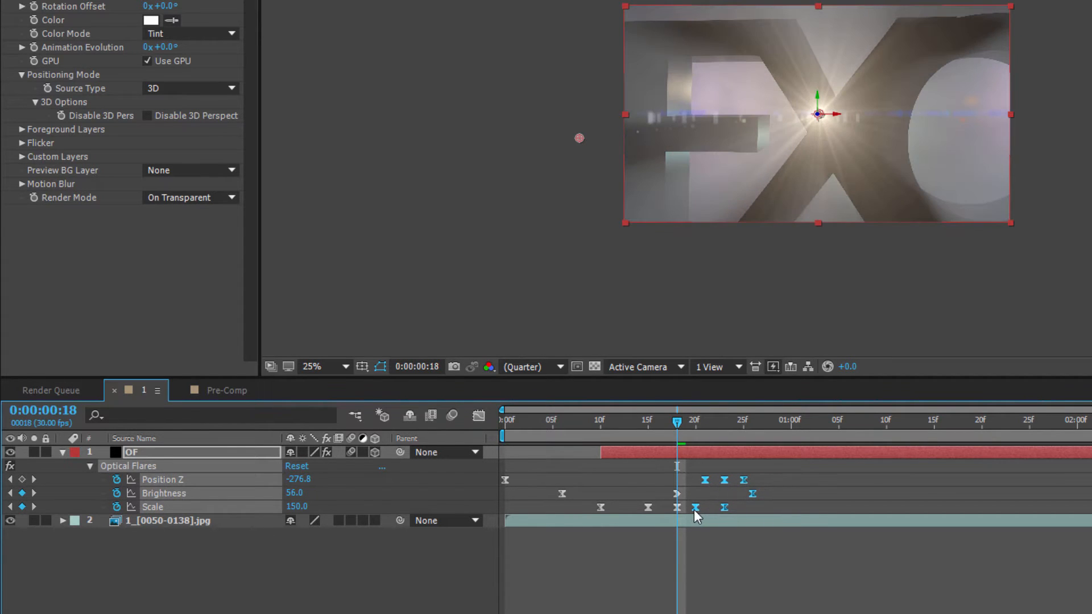
{"action": "left_click_drag", "start_coordinate": [676, 427], "coordinate": [696, 420]}
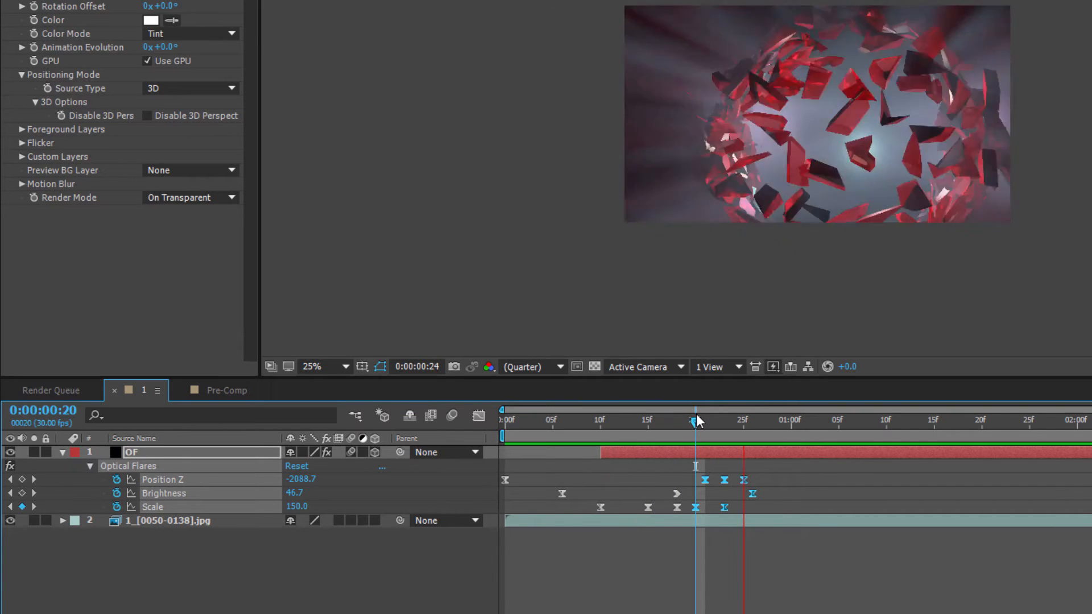
{"action": "key", "text": "space"}
{"action": "left_click", "coordinate": [690, 333]}
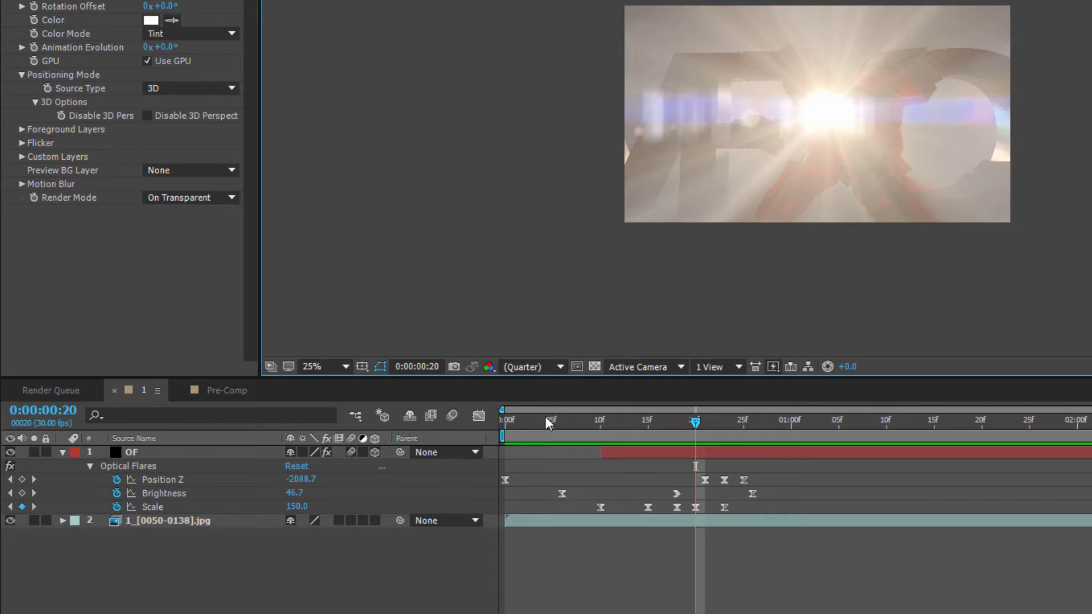
{"action": "left_click_drag", "start_coordinate": [545, 418], "coordinate": [745, 397]}
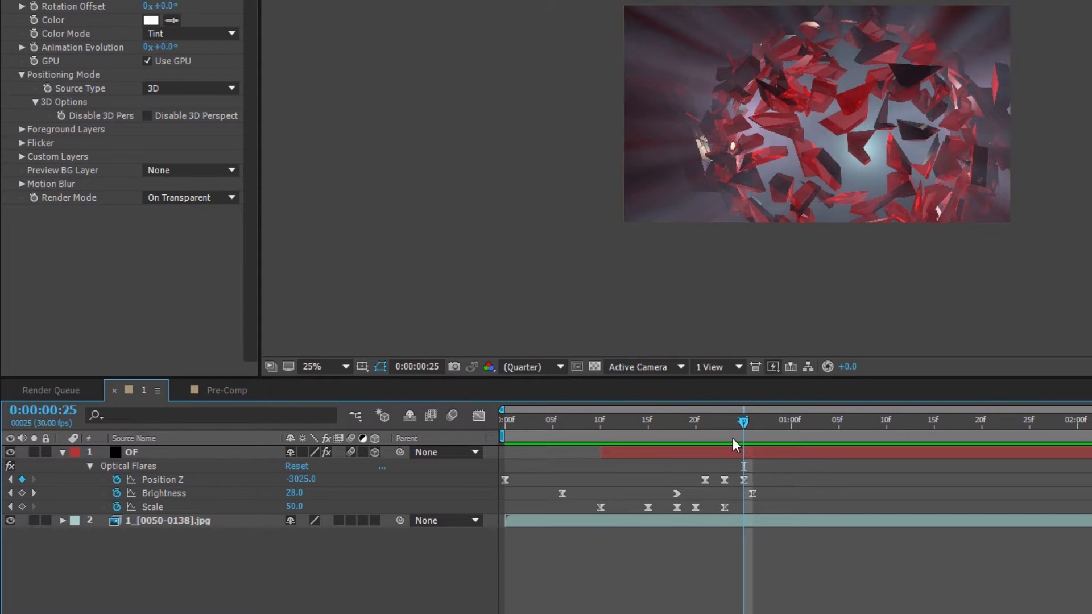
{"action": "left_click_drag", "start_coordinate": [744, 421], "coordinate": [686, 425]}
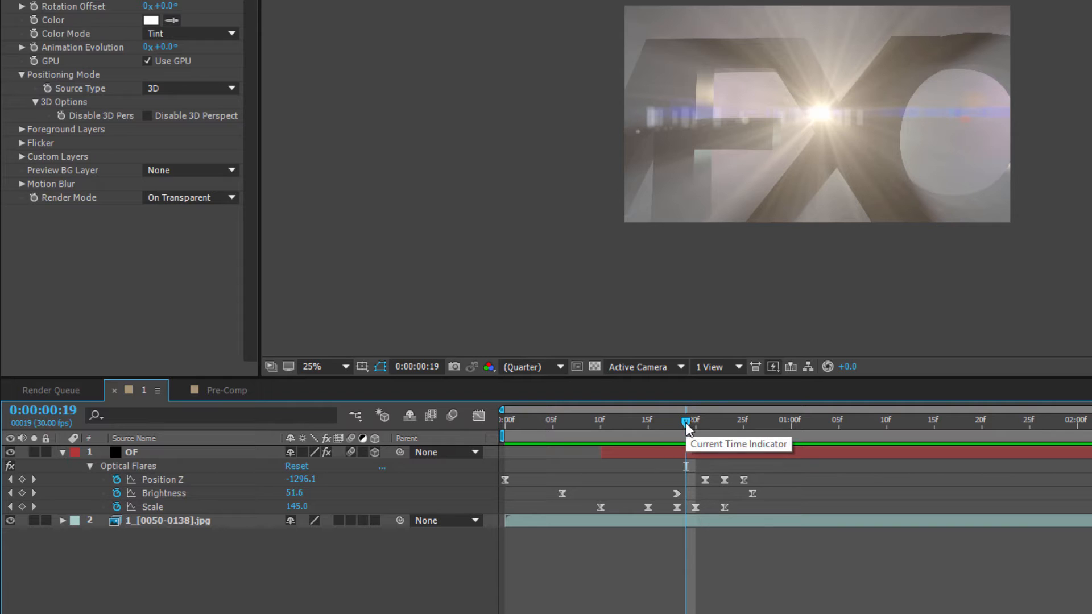
{"action": "left_click_drag", "start_coordinate": [688, 422], "coordinate": [732, 422]}
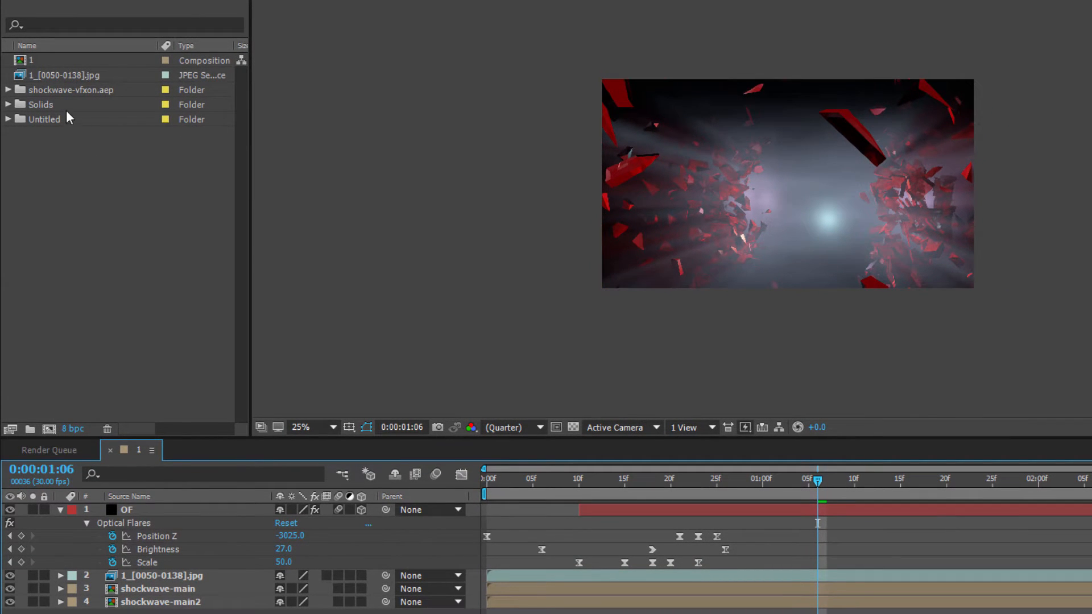
Step: Move the shockwave-main and shockwave-main2 layers above the 1_[0050-0138].jpg layer and hide OF, viewing 0:00:00:18
{"action": "left_click", "coordinate": [85, 90]}
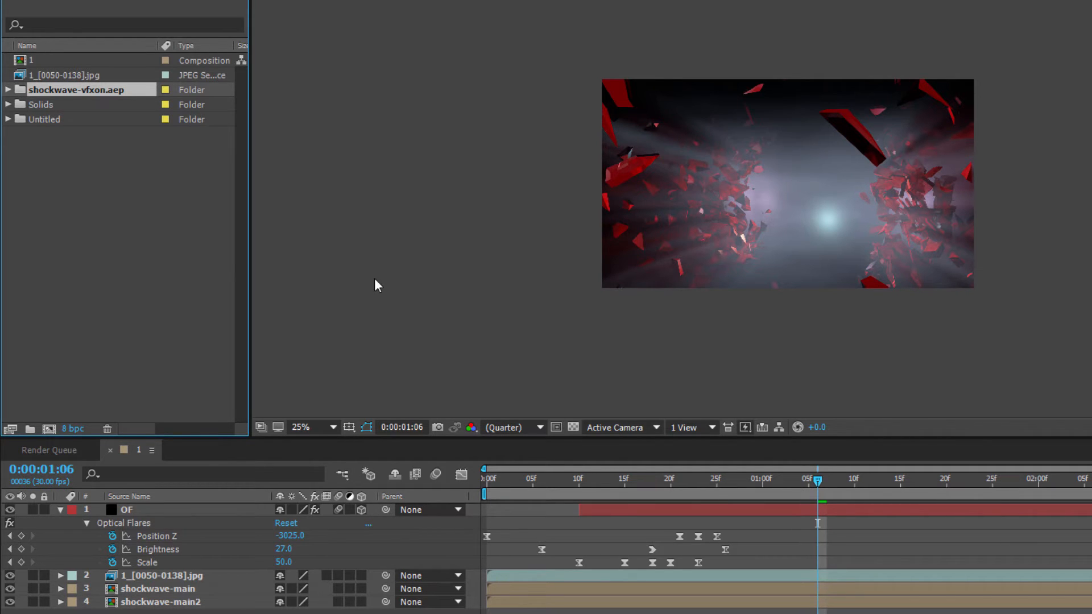
{"action": "mouse_move", "coordinate": [657, 487]}
{"action": "left_mouse_down"}
{"action": "mouse_move", "coordinate": [643, 485]}
{"action": "mouse_move", "coordinate": [652, 485]}
{"action": "left_mouse_up"}
{"action": "left_click", "coordinate": [155, 589]}
{"action": "left_click", "coordinate": [173, 604], "text": "shift"}
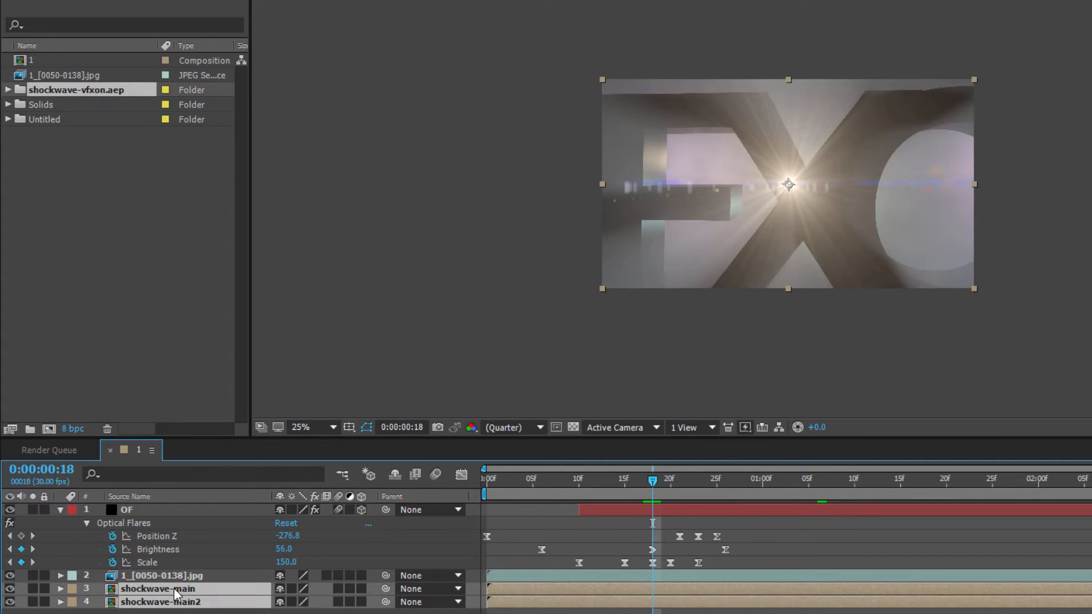
{"action": "left_click", "coordinate": [60, 509]}
{"action": "left_click_drag", "start_coordinate": [172, 535], "coordinate": [179, 519]}
{"action": "left_click", "coordinate": [9, 510]}
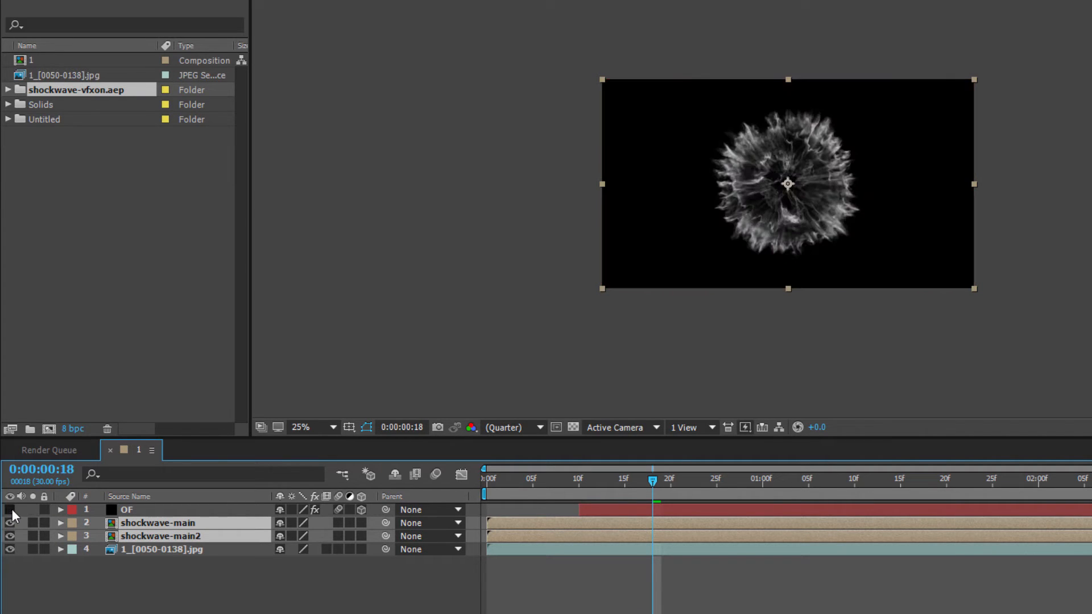
{"action": "left_click", "coordinate": [165, 586]}
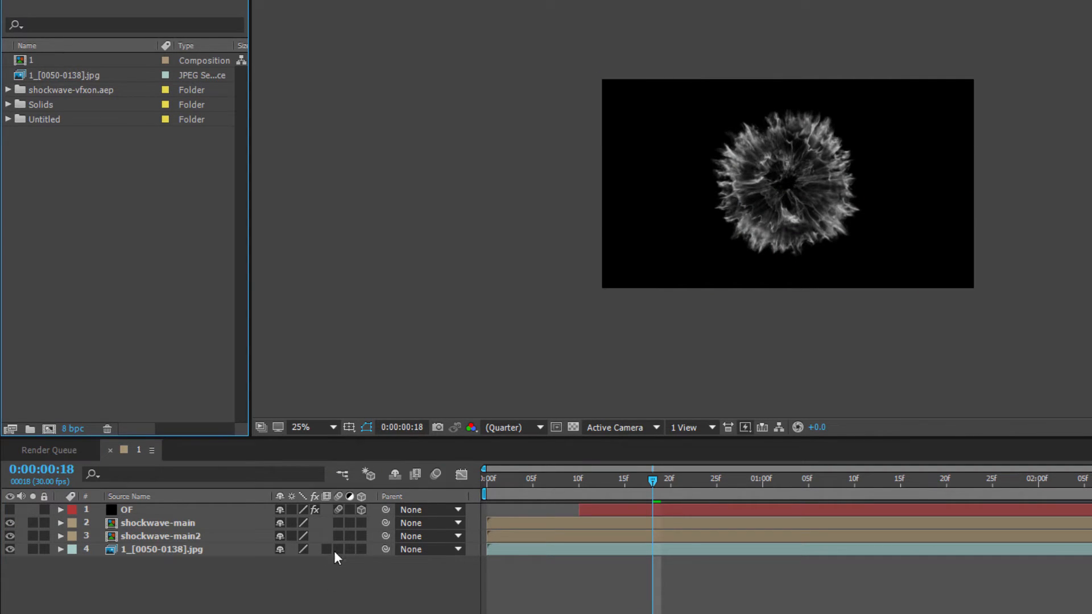
Step: Enable motion blur on shockwave-main and shockwave-main2 and set both layers' blending modes to Screen
{"action": "left_click", "coordinate": [339, 524]}
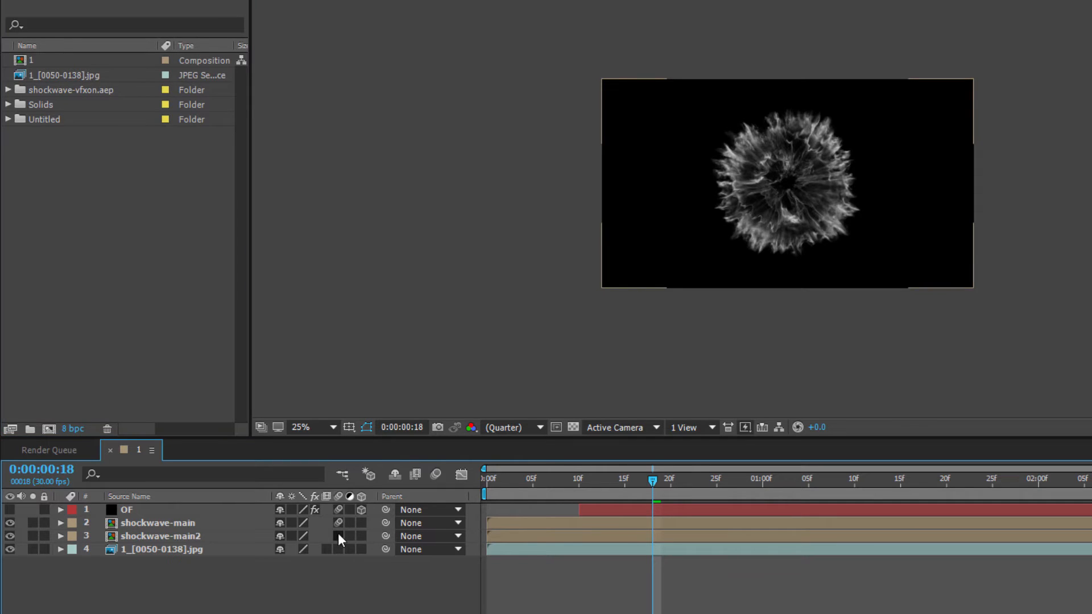
{"action": "left_click", "coordinate": [338, 536]}
{"action": "key", "text": "F4"}
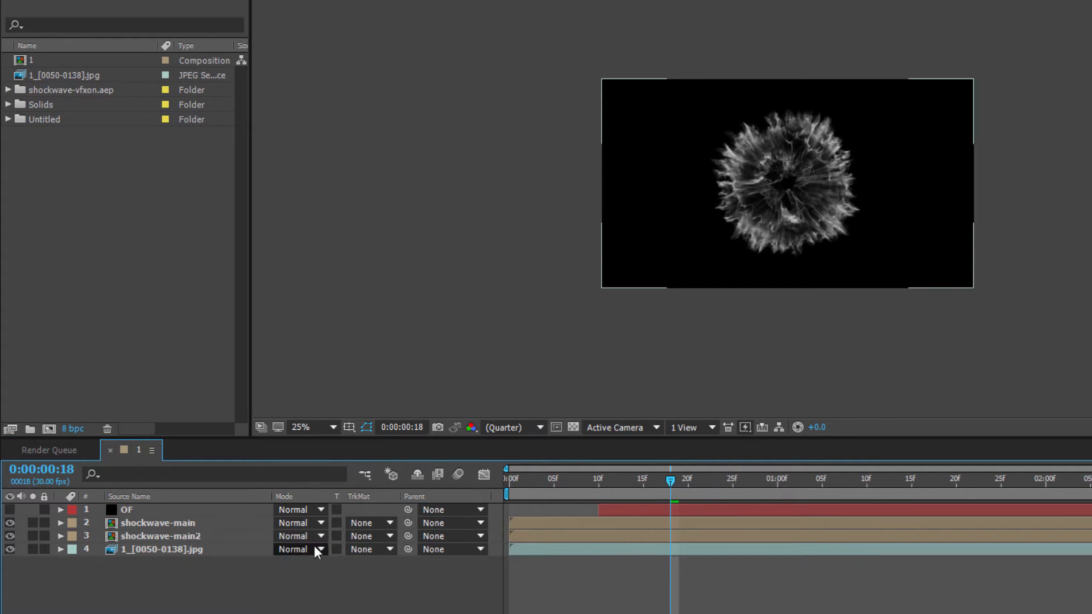
{"action": "left_click", "coordinate": [305, 537]}
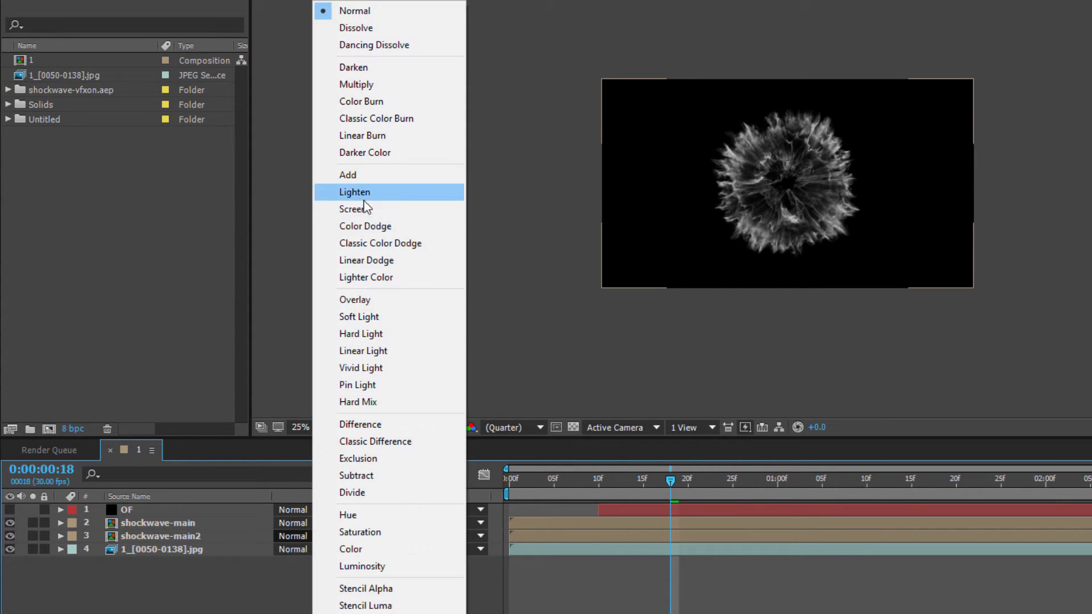
{"action": "left_click", "coordinate": [361, 208]}
{"action": "left_click", "coordinate": [305, 518]}
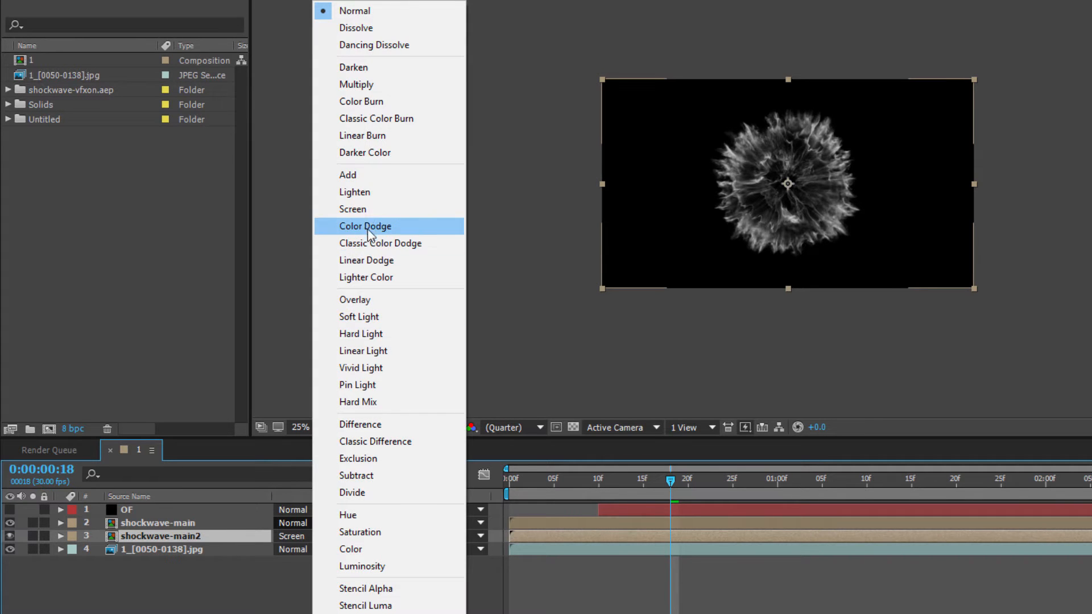
{"action": "left_click", "coordinate": [361, 207]}
{"action": "left_click", "coordinate": [224, 585]}
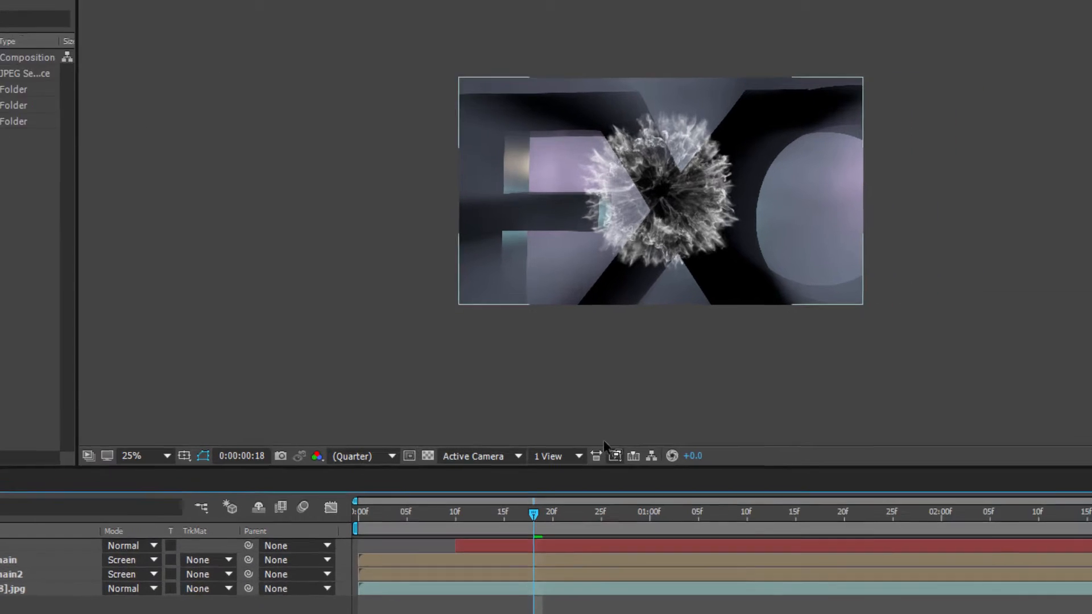
Step: Apply the Tint effect to the shockwave-main layer and map white to the red BE2A2A
{"action": "left_click_drag", "start_coordinate": [930, 172], "coordinate": [880, 173]}
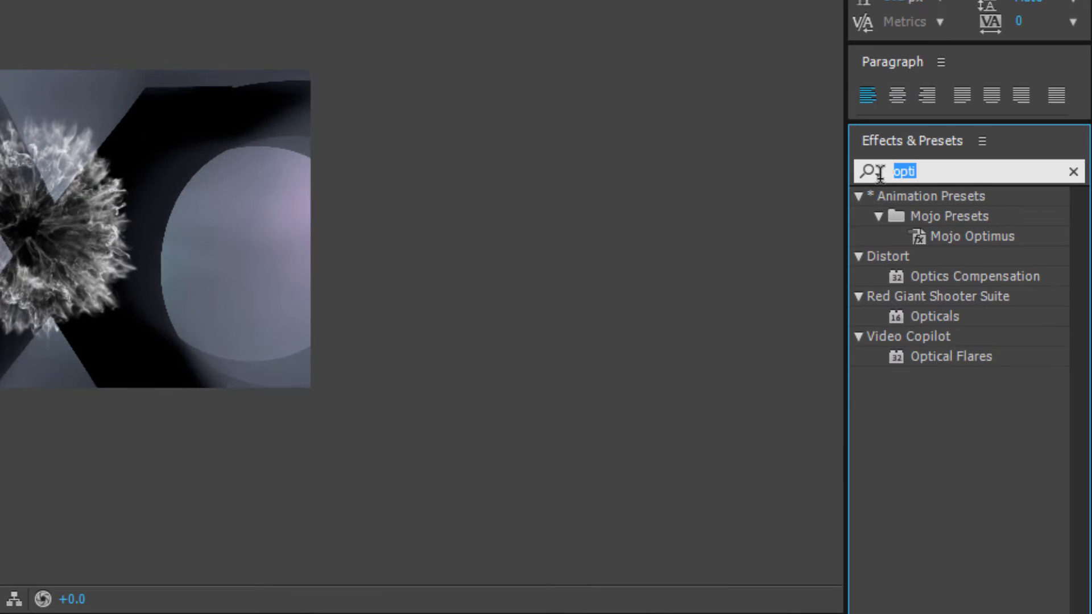
{"action": "type", "text": "tint"}
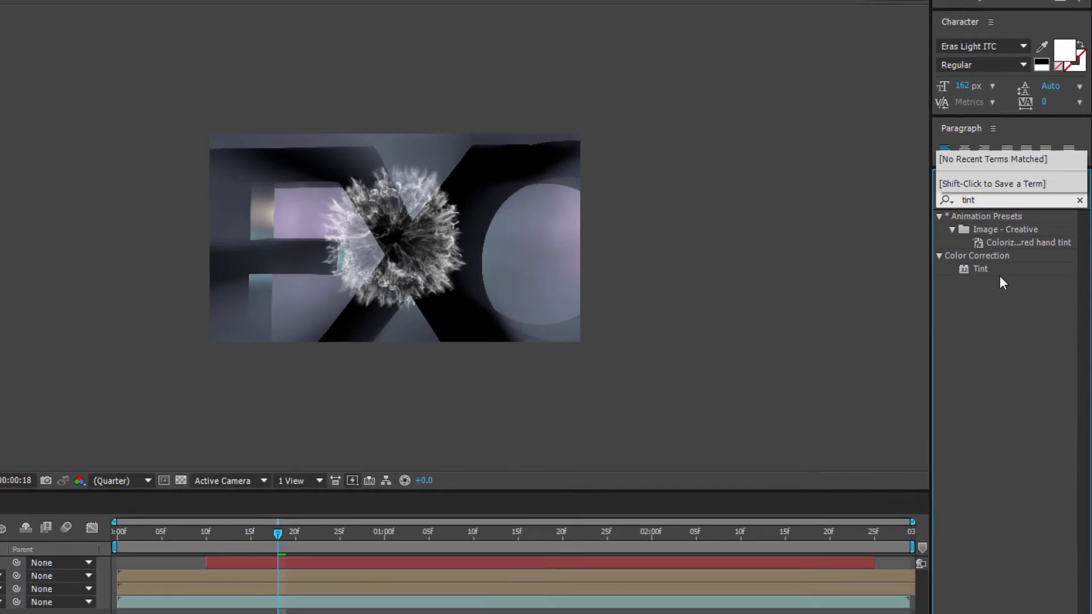
{"action": "left_click", "coordinate": [928, 281]}
{"action": "left_click_drag", "start_coordinate": [1013, 267], "coordinate": [117, 491]}
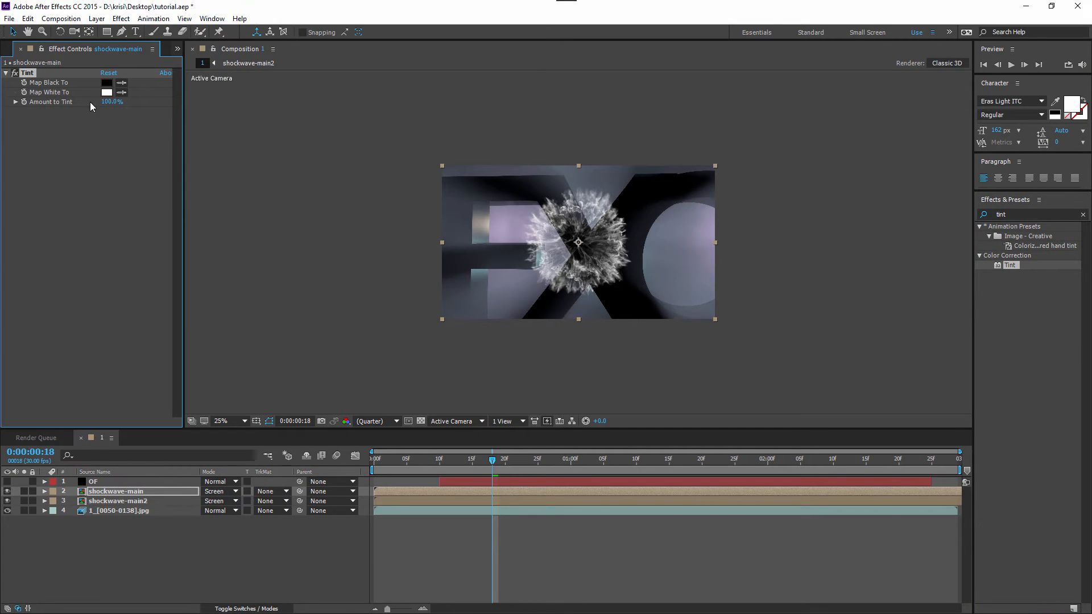
{"action": "left_click", "coordinate": [107, 92]}
{"action": "type", "text": "BE2A2A"}
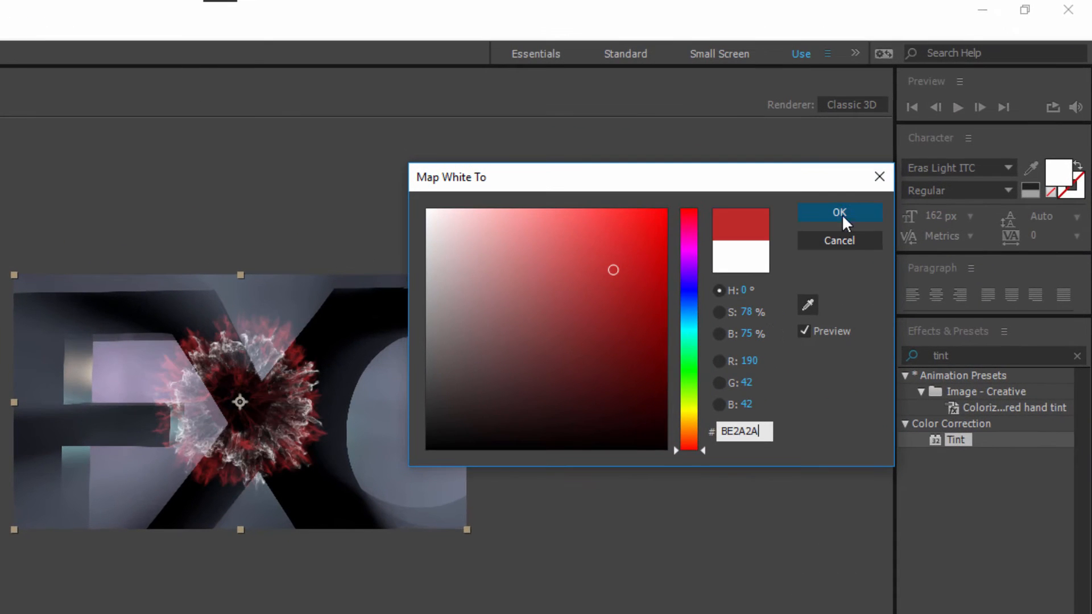
{"action": "left_click", "coordinate": [843, 211]}
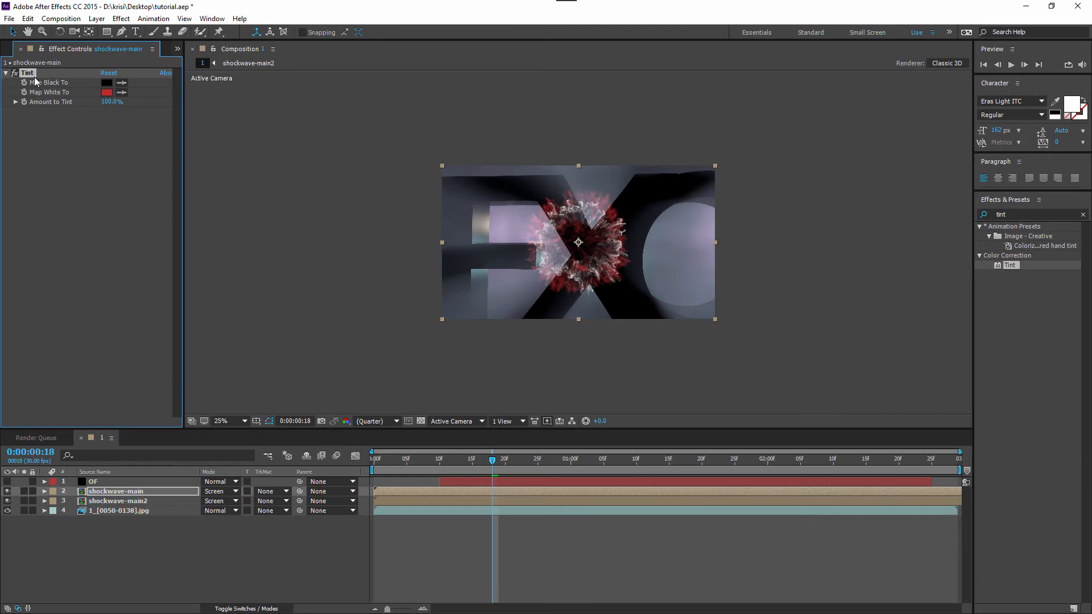
Step: Paste the red Tint effect from shockwave-main onto the shockwave-main2 layer
{"action": "left_click", "coordinate": [114, 501]}
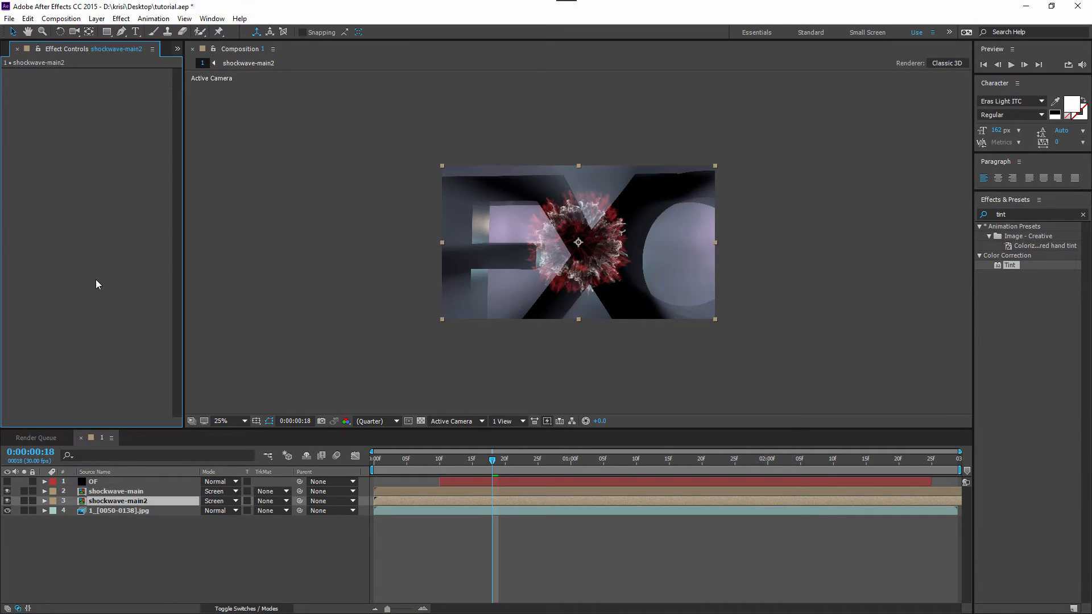
{"action": "key", "text": "ctrl+v"}
{"action": "left_click", "coordinate": [131, 219]}
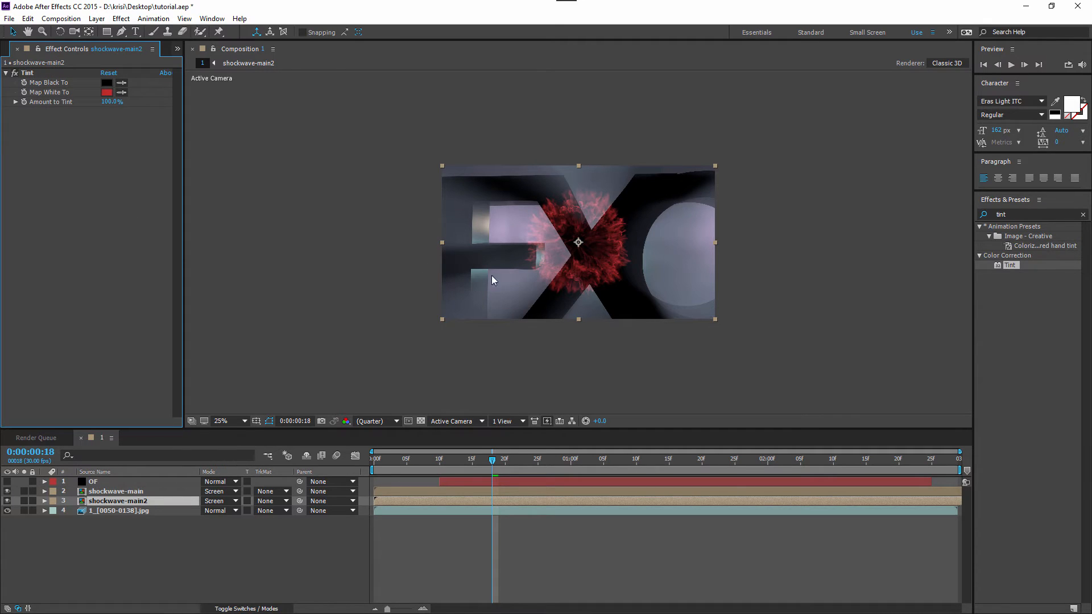
{"action": "left_click", "coordinate": [172, 547]}
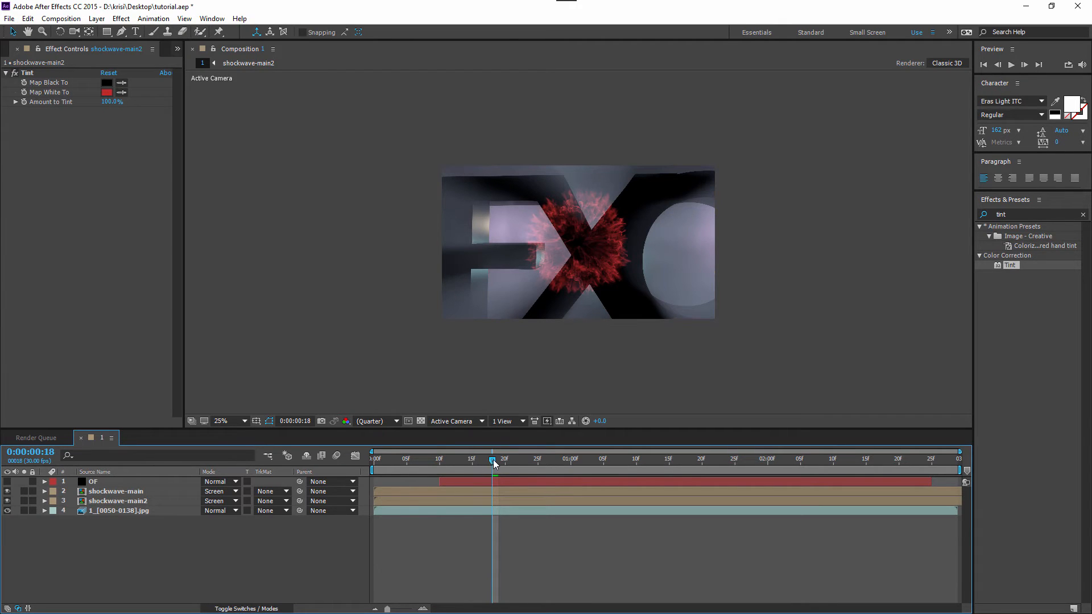
Step: Shift the shockwave-main and shockwave-main2 layers in time so both start at 0:00:00:19
{"action": "mouse_move", "coordinate": [492, 461]}
{"action": "left_mouse_down"}
{"action": "mouse_move", "coordinate": [532, 460]}
{"action": "mouse_move", "coordinate": [512, 463]}
{"action": "left_mouse_up"}
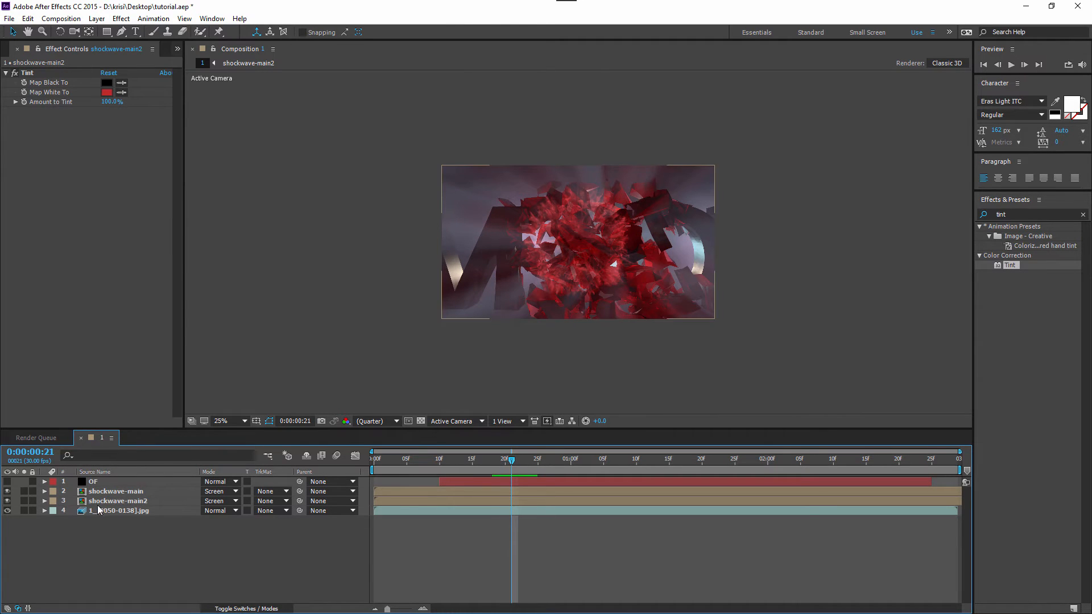
{"action": "left_click", "coordinate": [109, 492]}
{"action": "left_click", "coordinate": [148, 501], "text": "shift"}
{"action": "left_click_drag", "start_coordinate": [382, 493], "coordinate": [519, 500]}
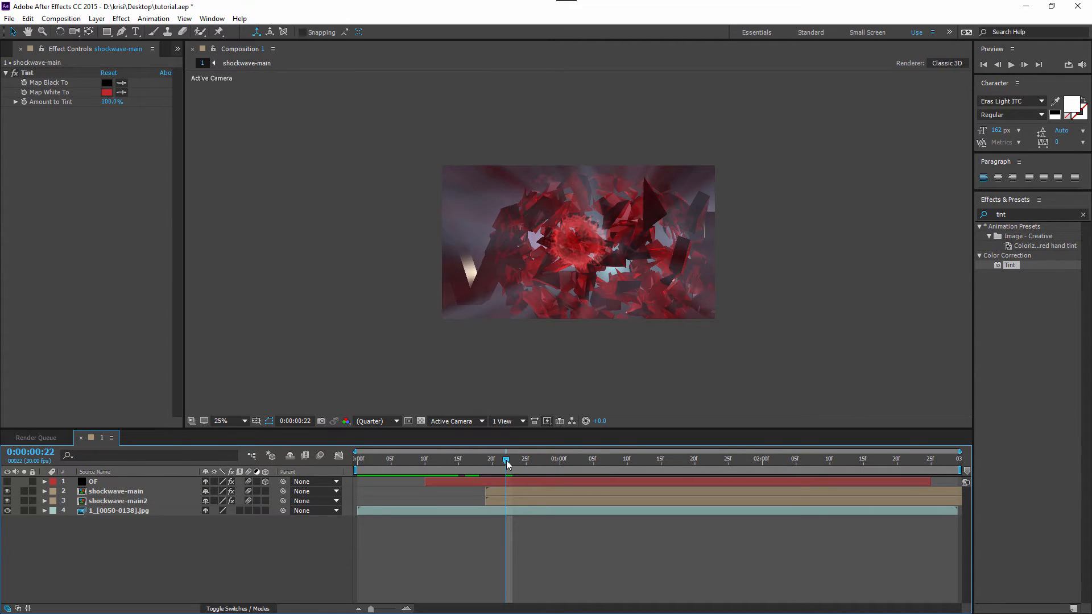
Step: Reposition both shockwave layers to 1096, 596 so they sit closer to the bright light at 0:00:01:00
{"action": "left_click_drag", "start_coordinate": [508, 464], "coordinate": [563, 467]}
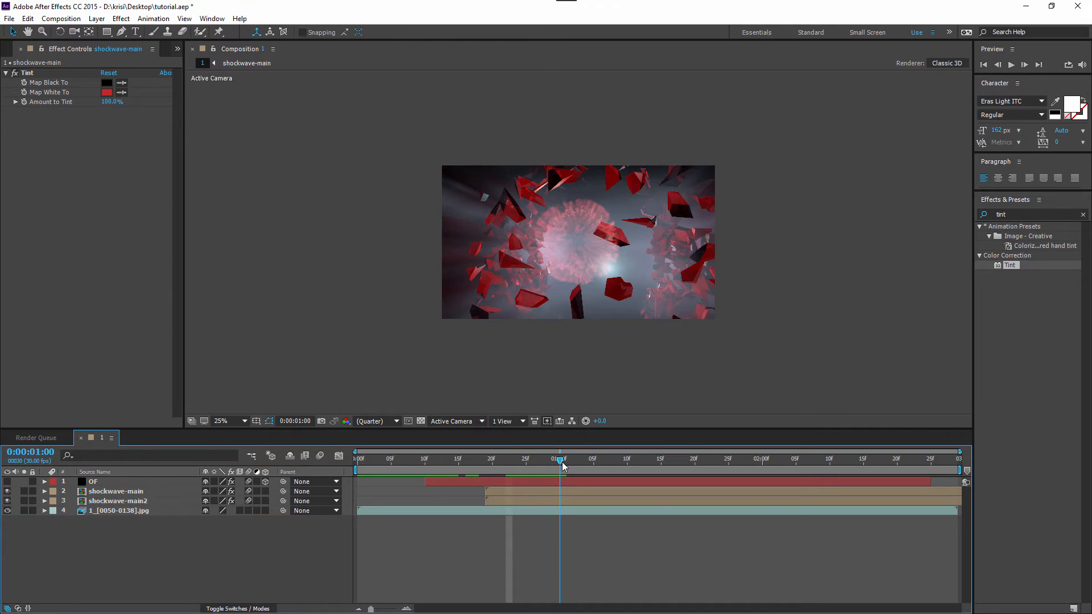
{"action": "left_click", "coordinate": [147, 491]}
{"action": "left_click", "coordinate": [120, 501], "text": "ctrl"}
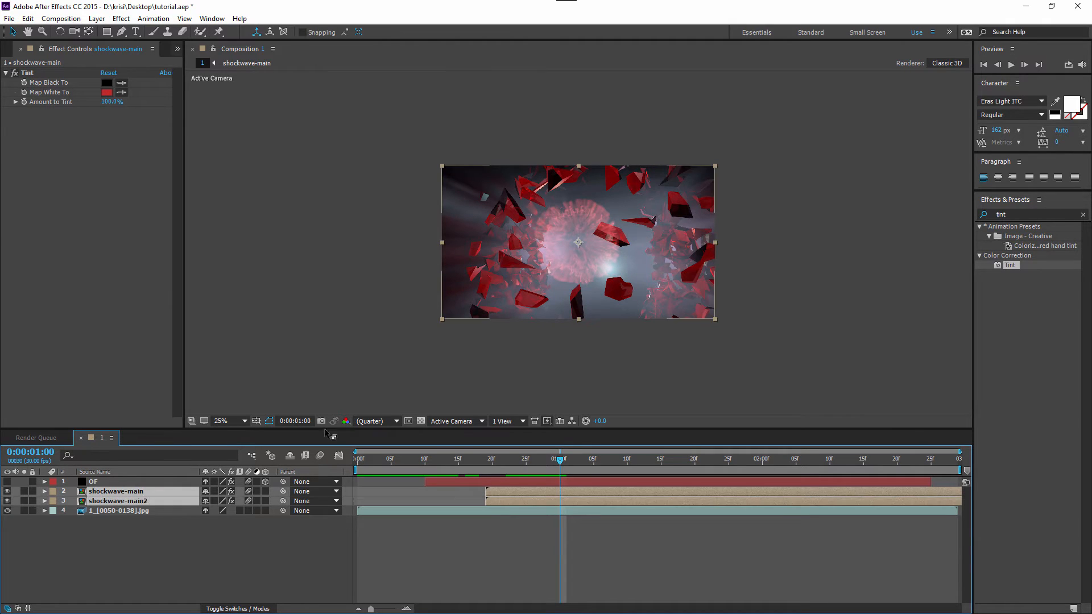
{"action": "left_click_drag", "start_coordinate": [593, 260], "coordinate": [613, 268]}
{"action": "left_click", "coordinate": [801, 242]}
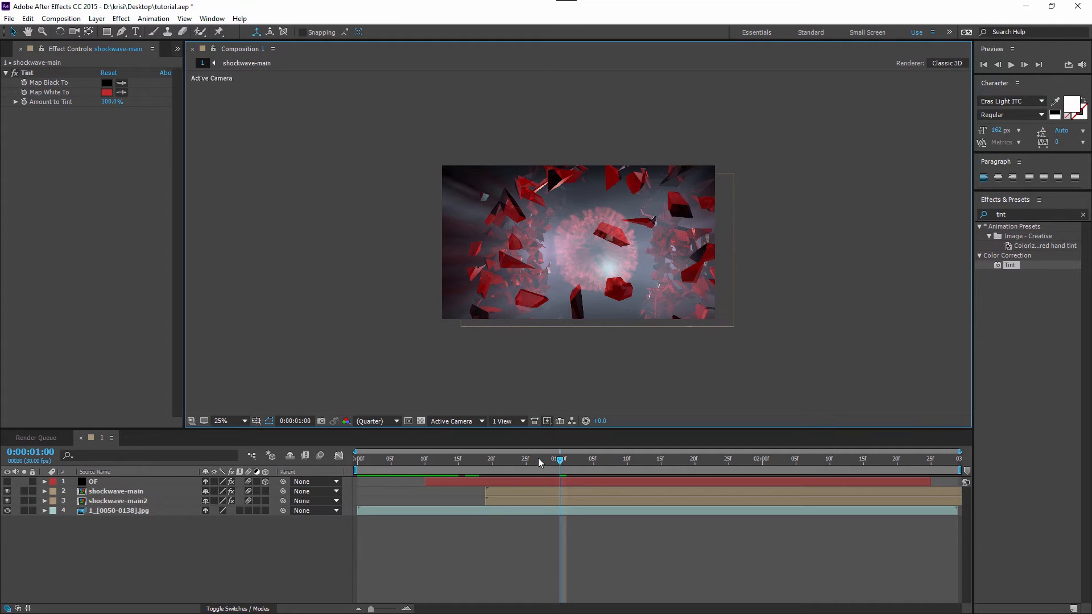
Step: Add an Opacity keyframe of 0% to shockwave-main at 0:00:00:19
{"action": "left_click_drag", "start_coordinate": [538, 459], "coordinate": [485, 463]}
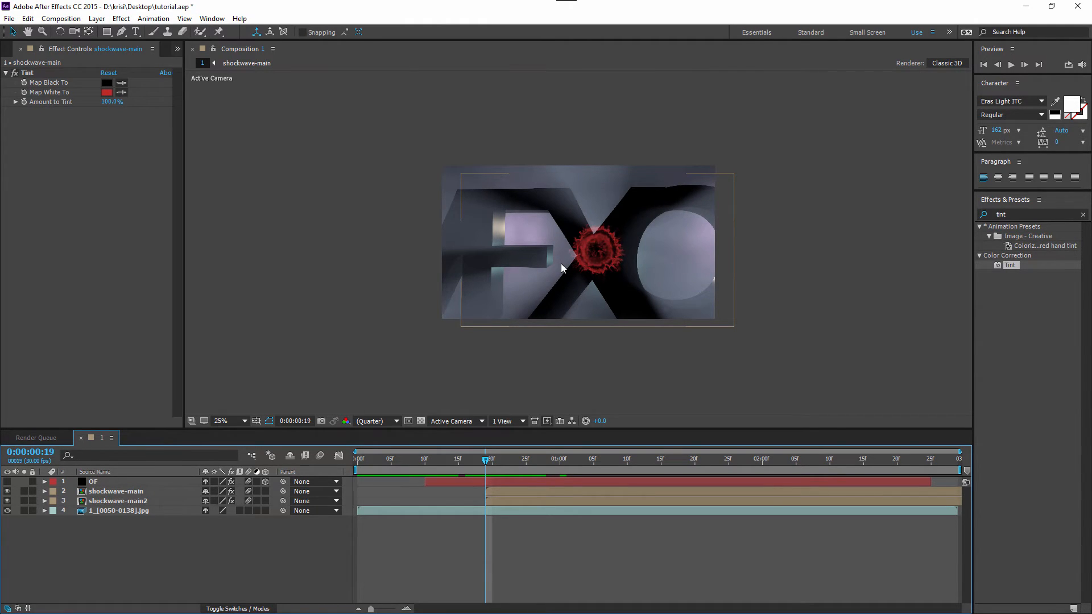
{"action": "left_click", "coordinate": [111, 491]}
{"action": "left_click", "coordinate": [45, 491]}
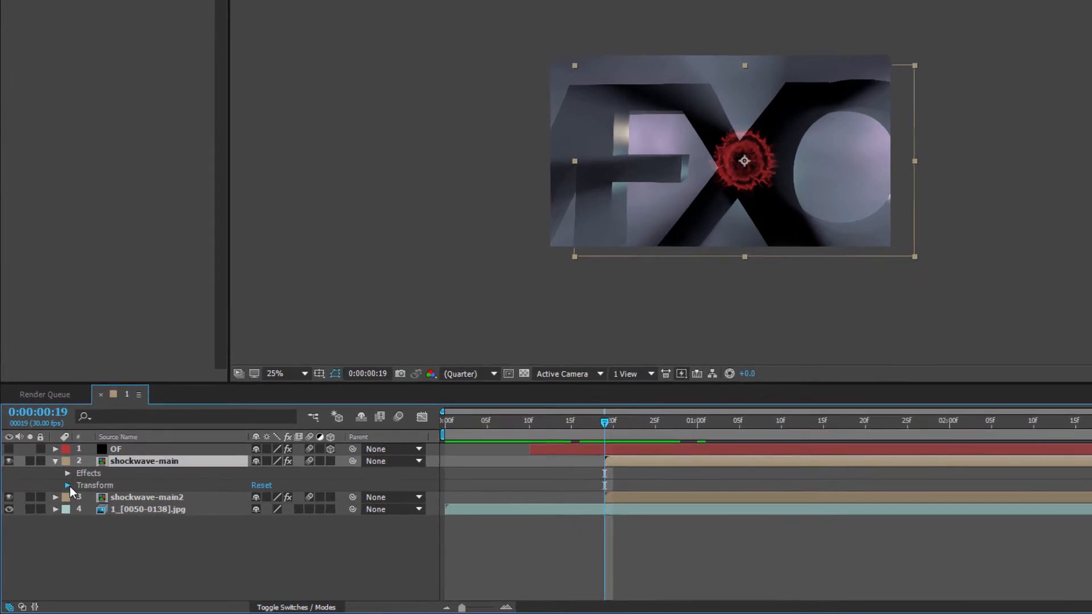
{"action": "left_click", "coordinate": [54, 510]}
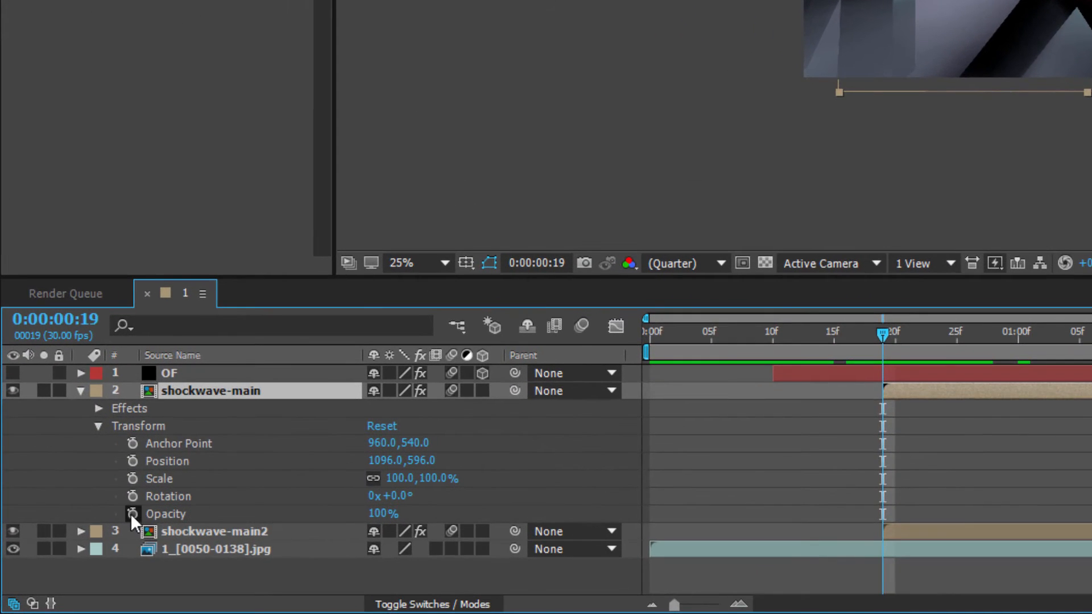
{"action": "left_click", "coordinate": [132, 512]}
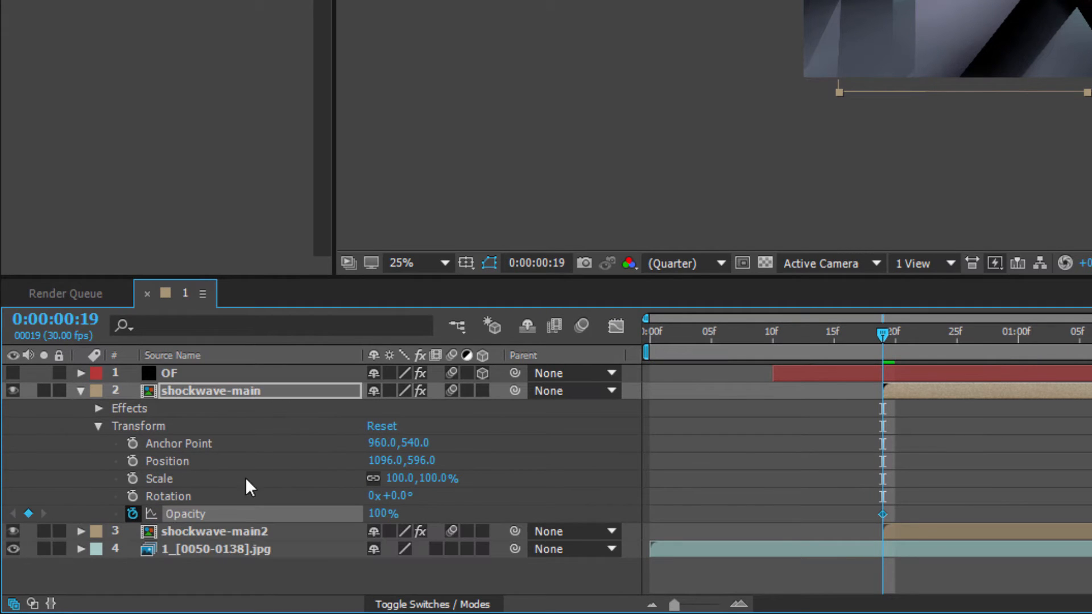
{"action": "left_click", "coordinate": [375, 515]}
{"action": "type", "text": "0"}
{"action": "key", "text": "Return"}
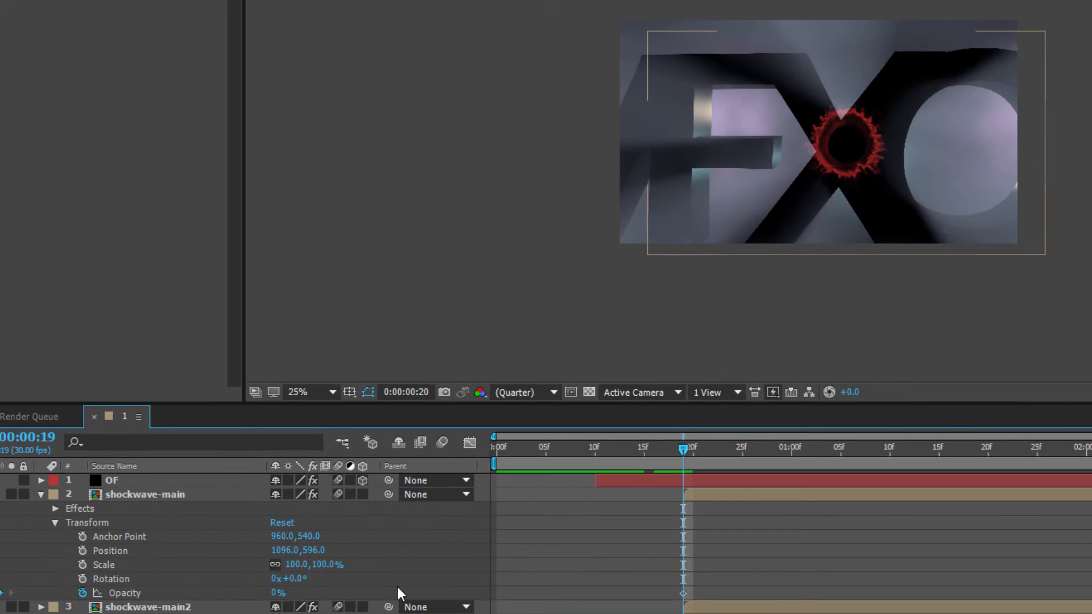
Step: Add a second Opacity keyframe of 100% to shockwave-main at 0:00:00:29
{"action": "key", "text": "Page_Down"}
{"action": "key", "text": "Page_Down"}
{"action": "key", "text": "Page_Down"}
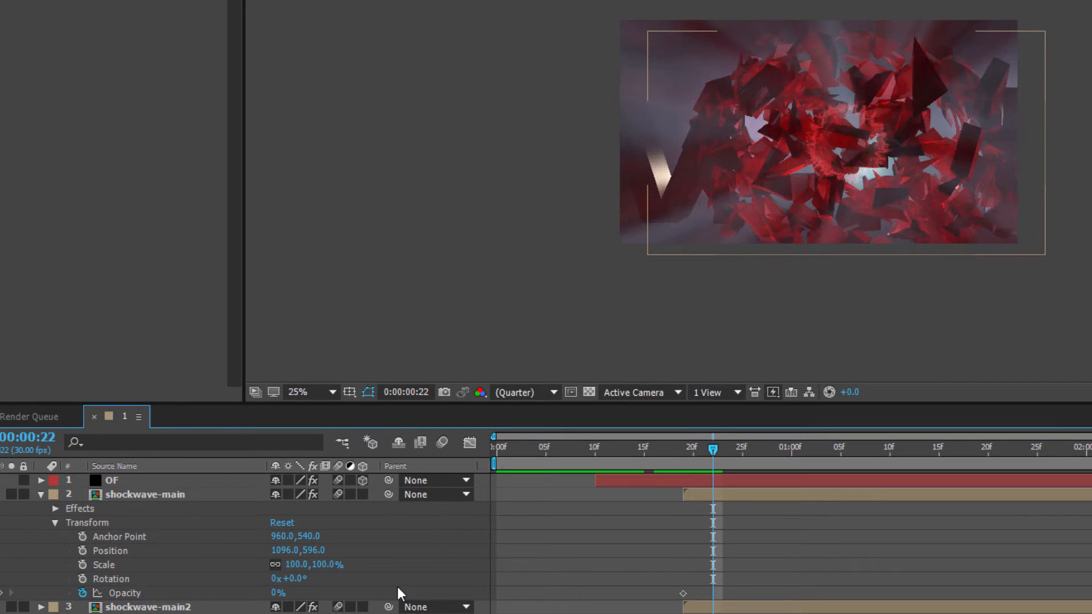
{"action": "key", "text": "Page_Up"}
{"action": "key", "text": "Page_Up"}
{"action": "key", "text": "Page_Up"}
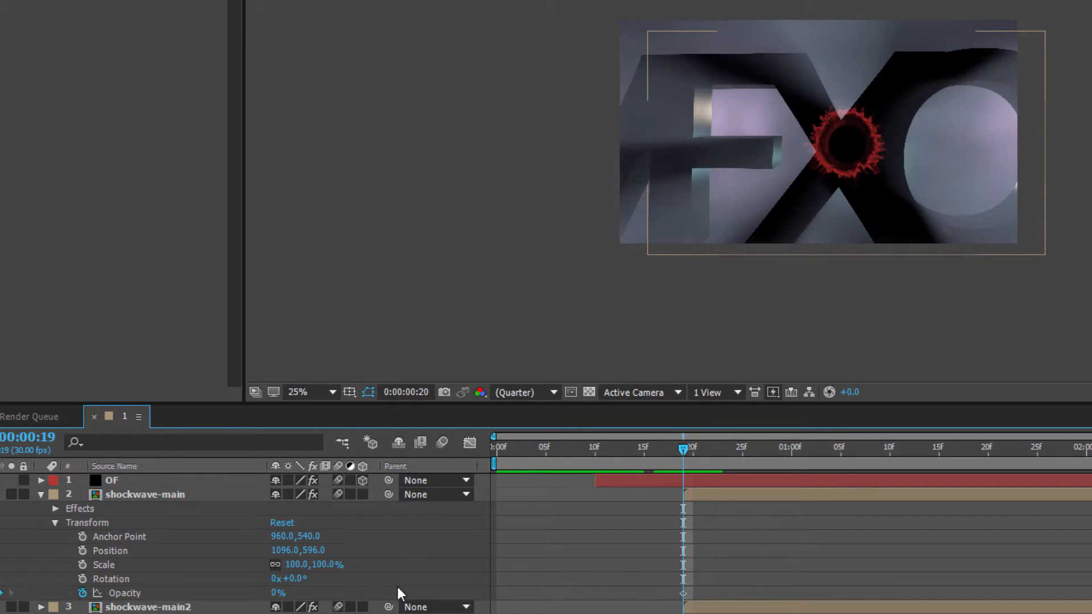
{"action": "key", "text": "Page_Down"}
{"action": "key", "text": "Page_Down"}
{"action": "key", "text": "Page_Down"}
{"action": "key", "text": "Page_Down"}
{"action": "key", "text": "Page_Down"}
{"action": "key", "text": "Page_Down"}
{"action": "key", "text": "Page_Down"}
{"action": "key", "text": "Page_Down"}
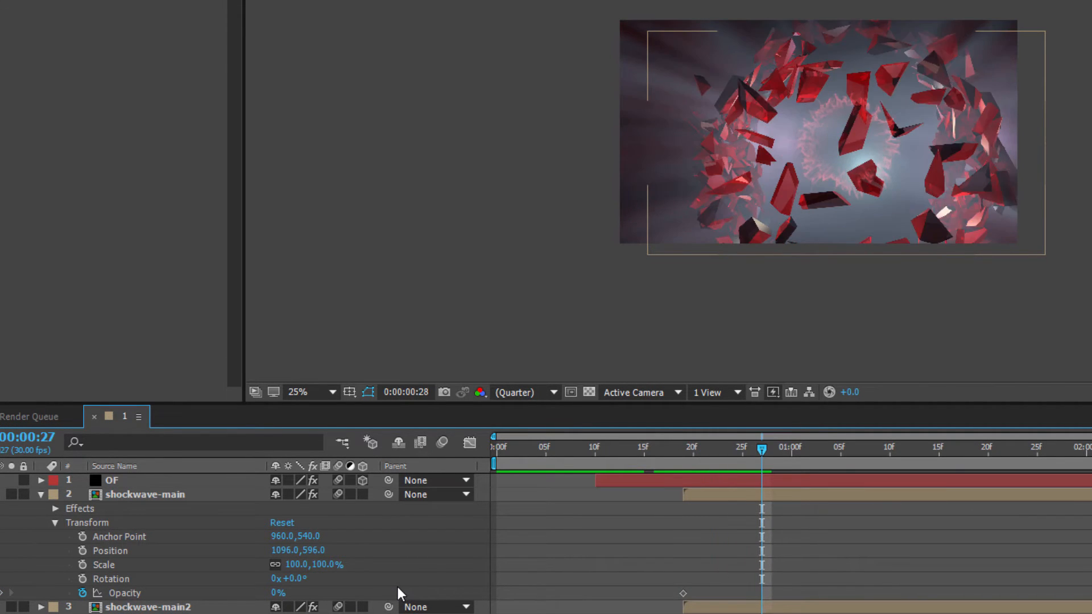
{"action": "key", "text": "Page_Down"}
{"action": "key", "text": "Page_Down"}
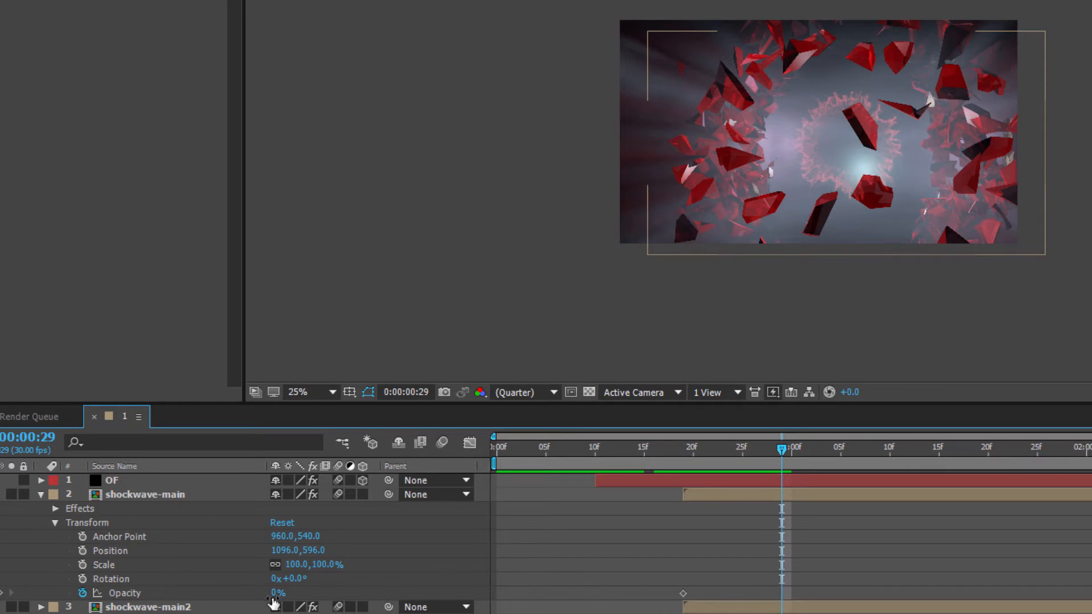
{"action": "left_click_drag", "start_coordinate": [274, 594], "coordinate": [495, 576]}
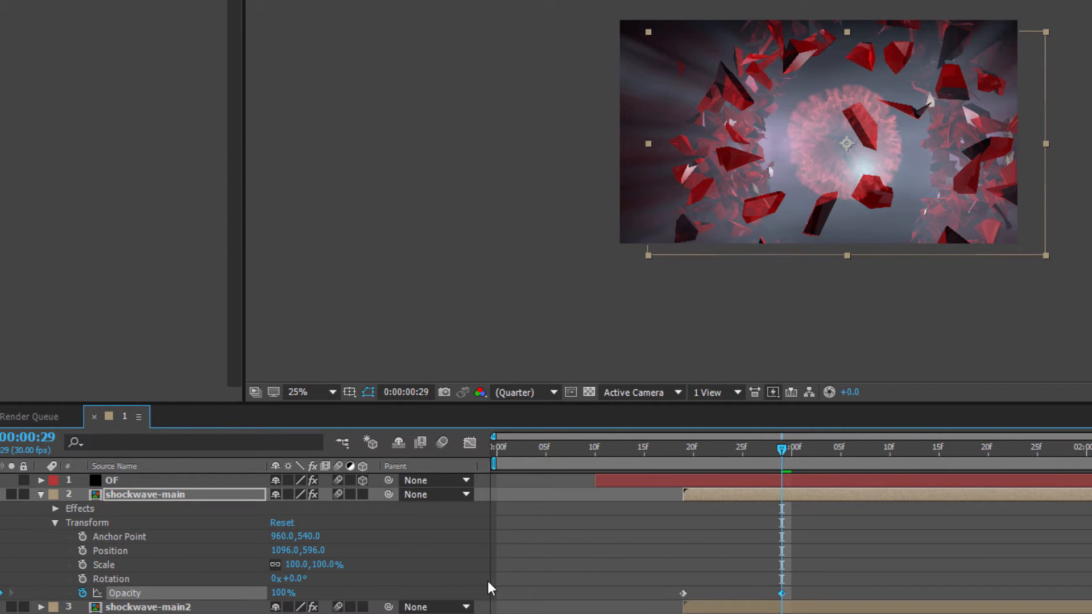
Step: Copy both Opacity keyframes of shockwave-main to shockwave-main2, starting at 0:00:00:19
{"action": "left_click_drag", "start_coordinate": [797, 591], "coordinate": [681, 600]}
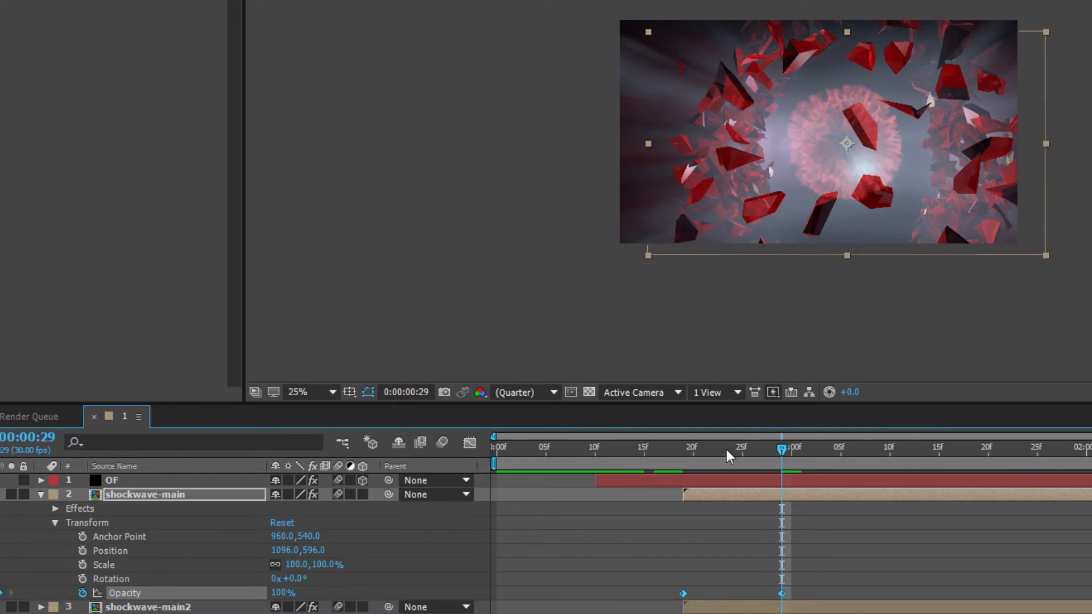
{"action": "left_click_drag", "start_coordinate": [725, 450], "coordinate": [684, 451]}
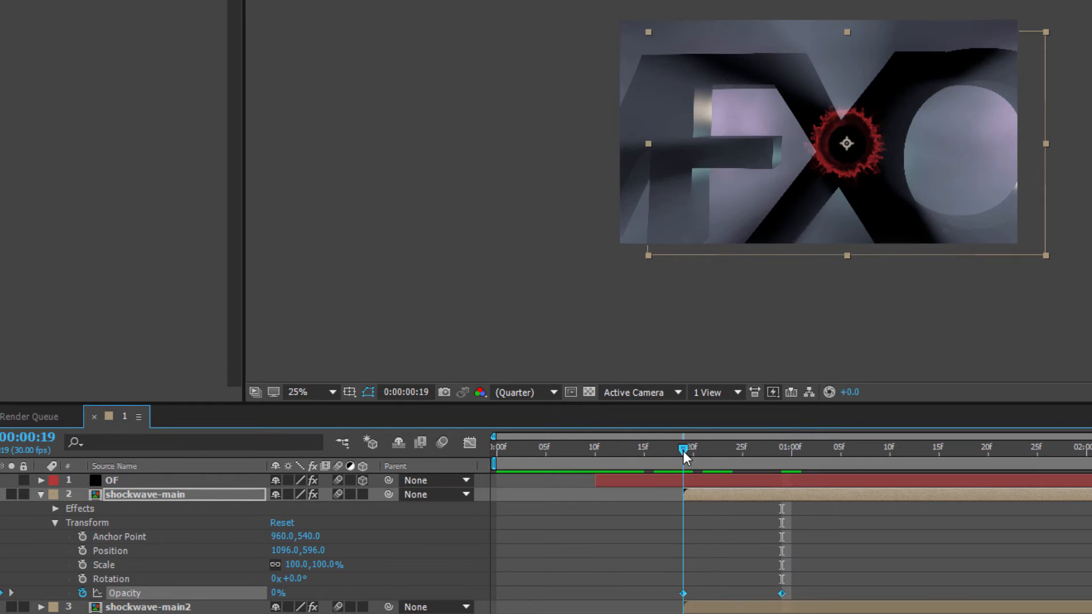
{"action": "left_click", "coordinate": [138, 608]}
{"action": "key", "text": "ctrl+v"}
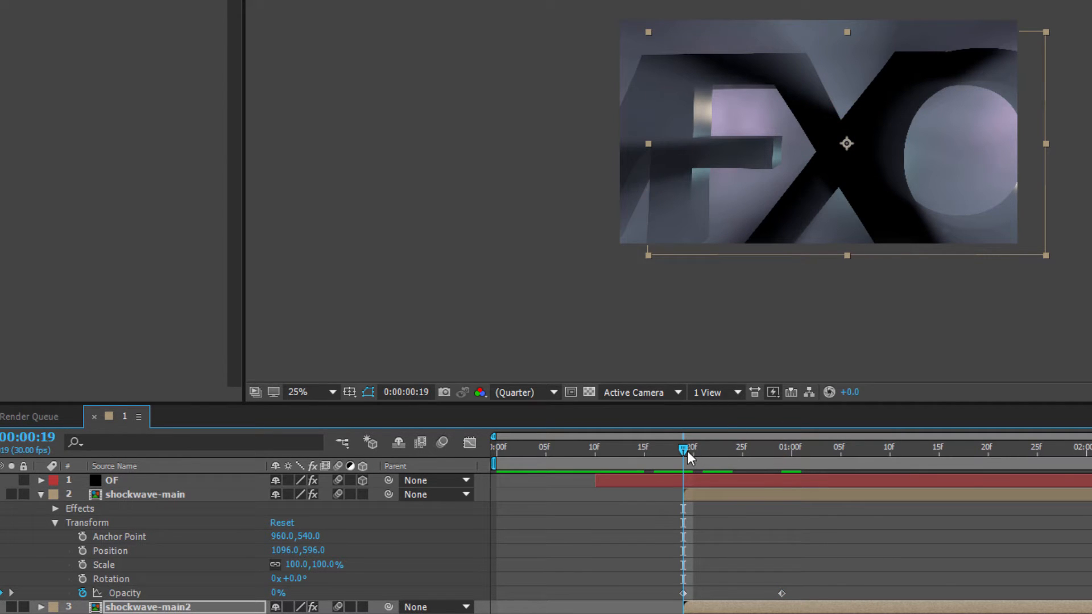
Step: Move shockwave-main's first Opacity keyframe to 0:00:00:25 and preview the frames after it
{"action": "left_click_drag", "start_coordinate": [684, 450], "coordinate": [747, 429]}
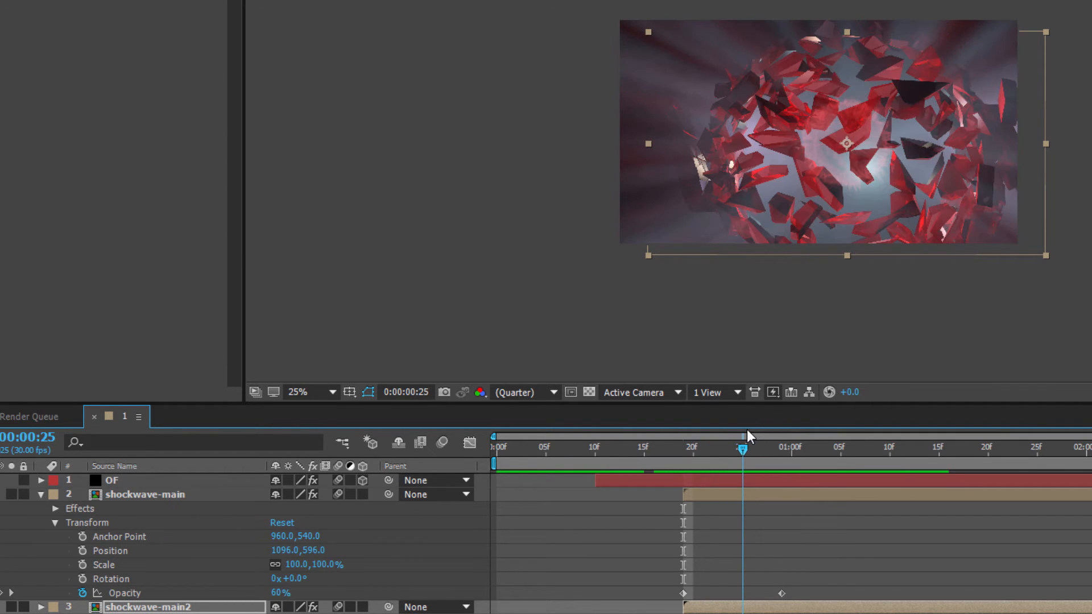
{"action": "left_click_drag", "start_coordinate": [683, 594], "coordinate": [743, 593]}
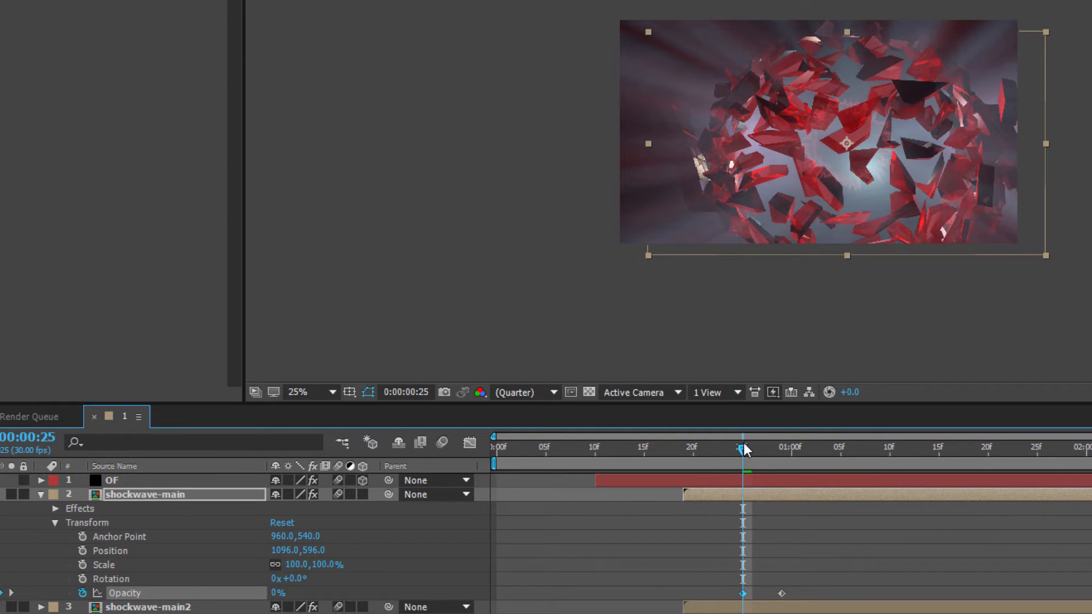
{"action": "left_click_drag", "start_coordinate": [743, 450], "coordinate": [821, 448]}
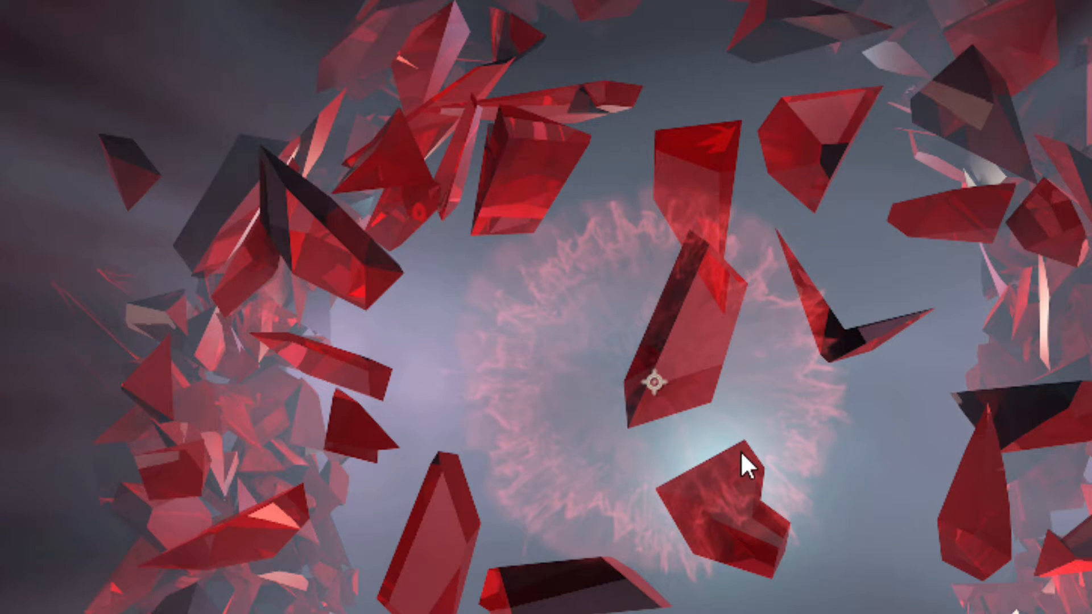
Step: Draw a closed Pen mask on shockwave-main around the red shard in front of the shockwave at 0:00:01:00
{"action": "scroll", "coordinate": [740, 450], "scroll_direction": "down", "scroll_amount": 1}
{"action": "scroll", "coordinate": [790, 360], "scroll_direction": "up", "scroll_amount": 1}
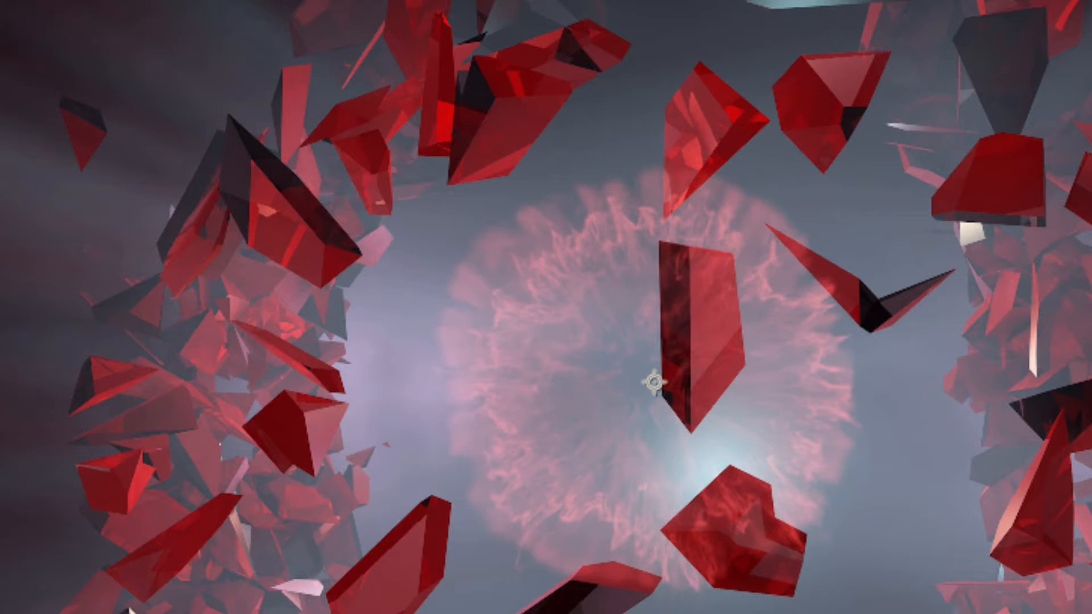
{"action": "key", "text": "space"}
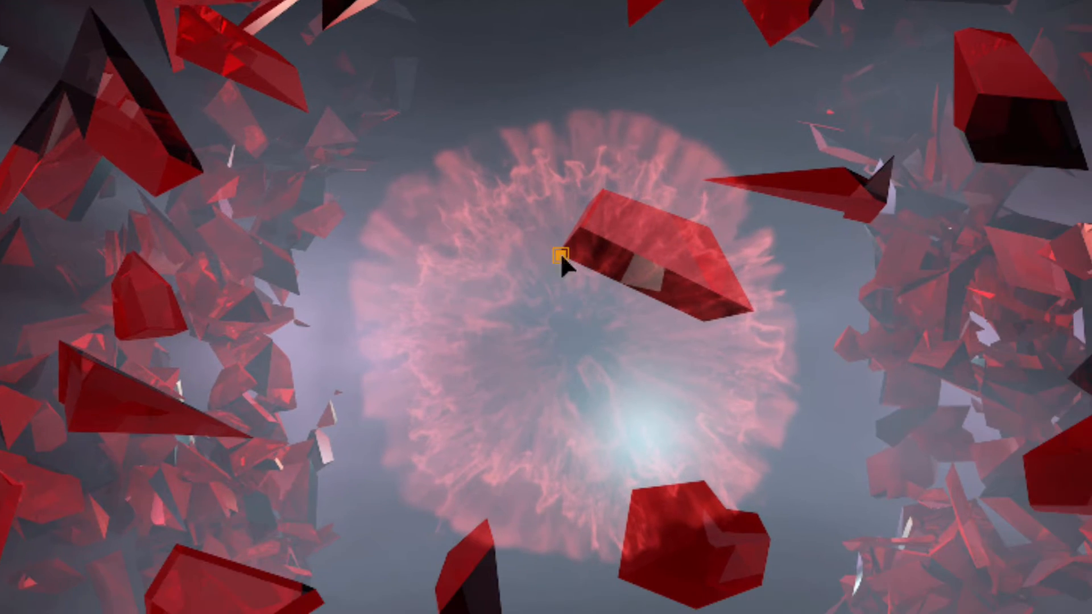
{"action": "left_click", "coordinate": [702, 321]}
{"action": "left_click", "coordinate": [751, 310]}
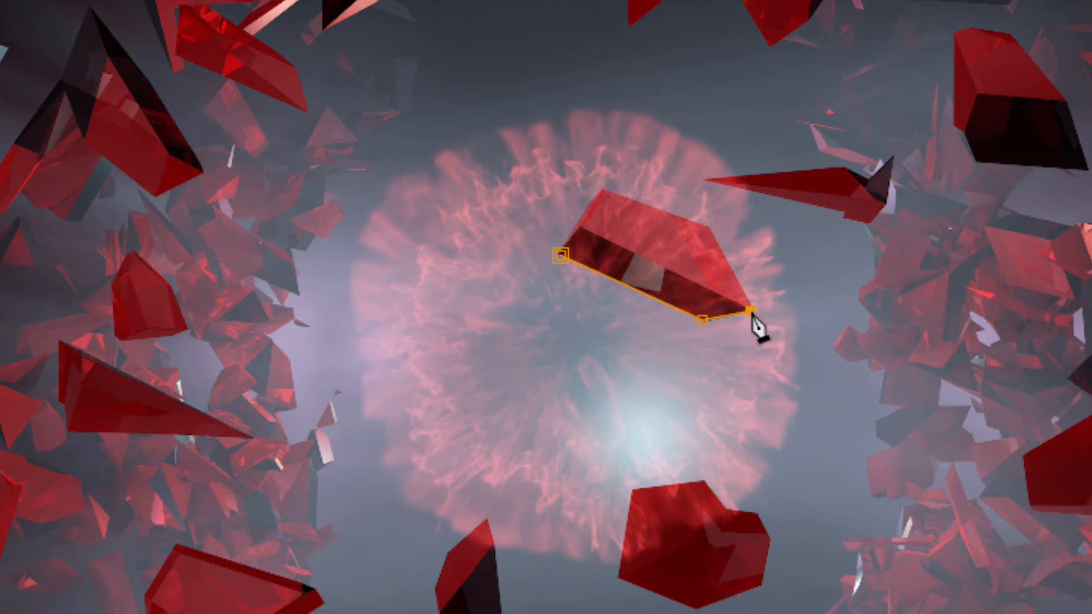
{"action": "left_click", "coordinate": [706, 227]}
{"action": "left_click", "coordinate": [603, 187]}
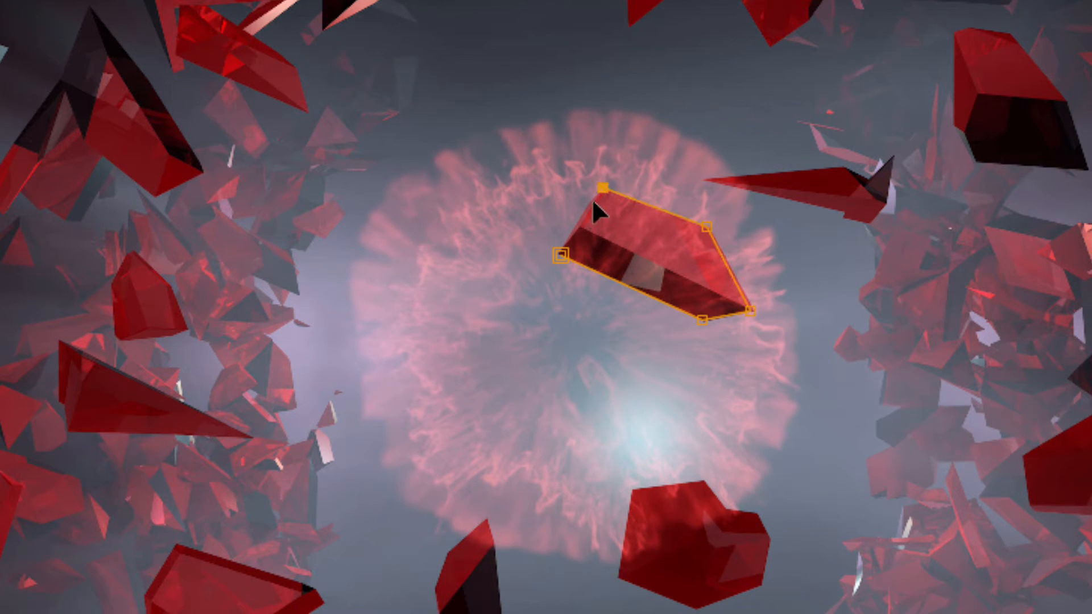
{"action": "left_click", "coordinate": [561, 255]}
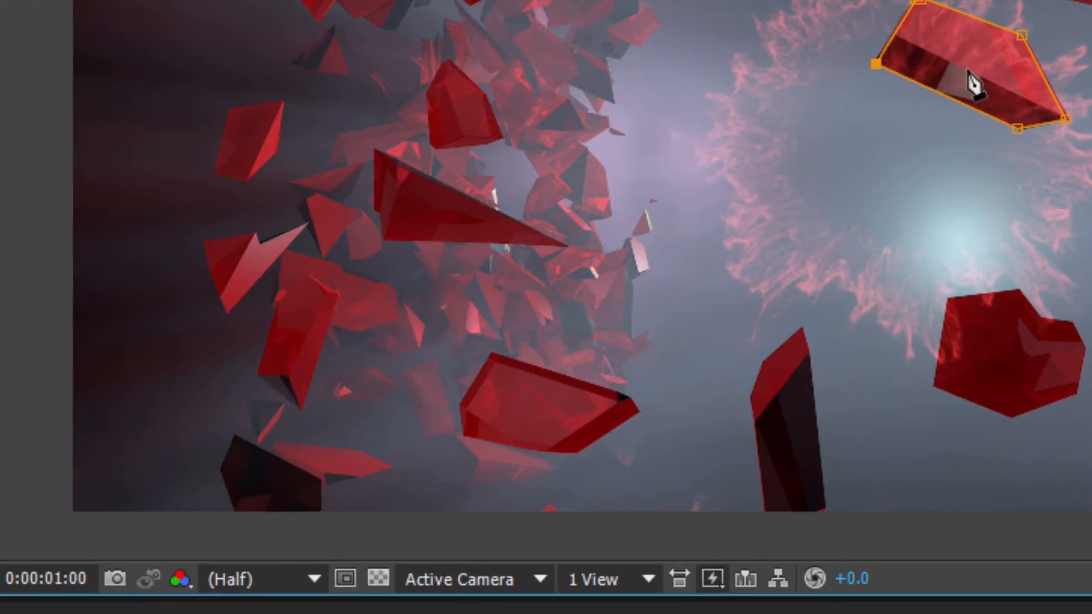
Step: Invert Mask 1 on the shockwave-main layer so the shockwave is cut out over the shard
{"action": "left_click", "coordinate": [112, 317]}
{"action": "left_click", "coordinate": [120, 319]}
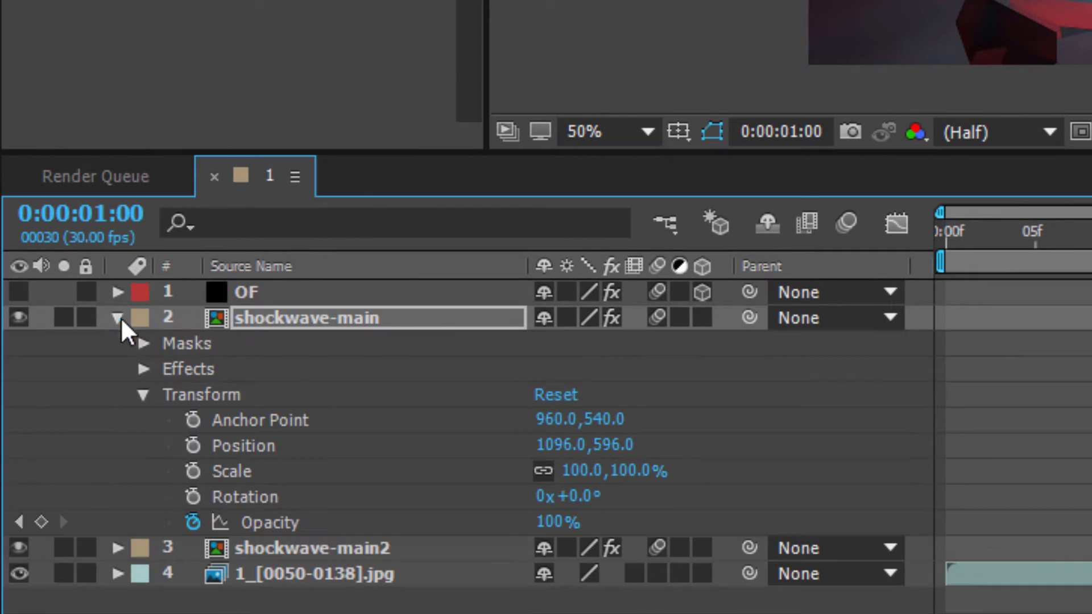
{"action": "left_click", "coordinate": [142, 343]}
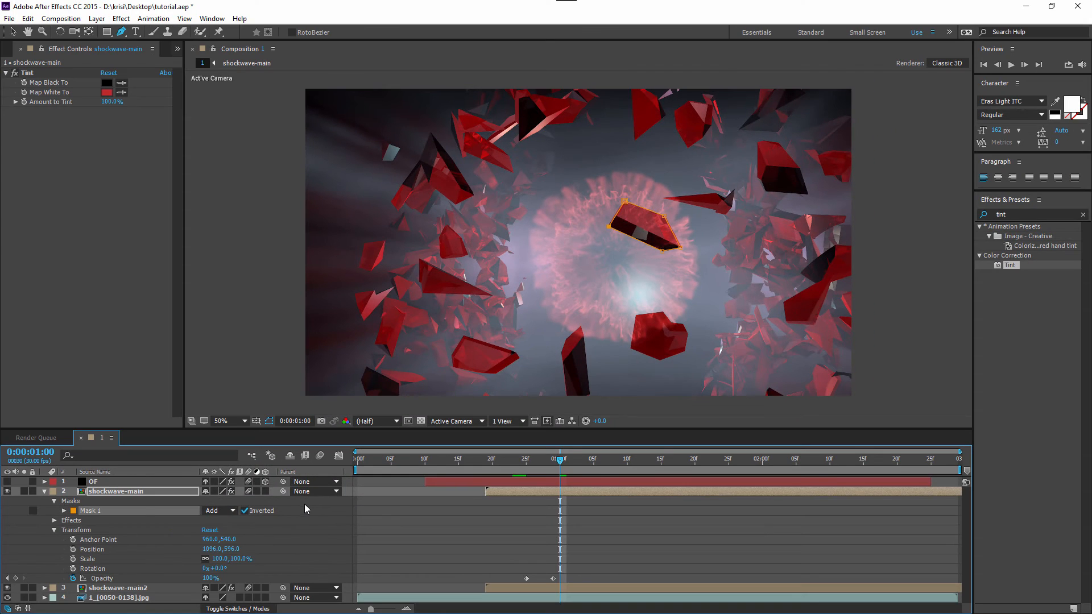
{"action": "left_click", "coordinate": [305, 508]}
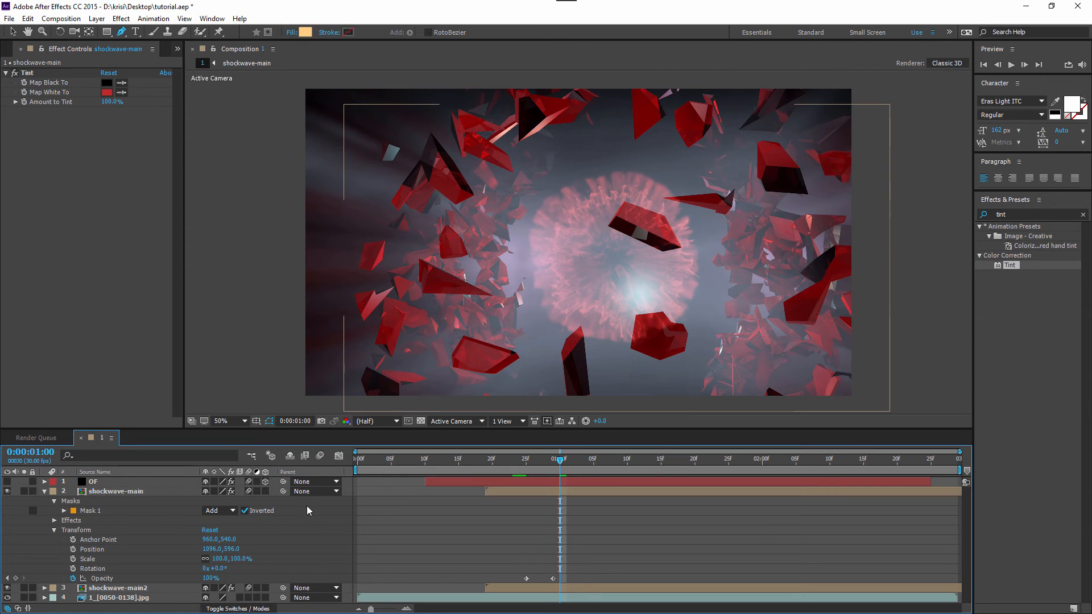
Step: Set the Mask Feather of Mask 1 on shockwave-main to 21 pixels
{"action": "left_click", "coordinate": [64, 511]}
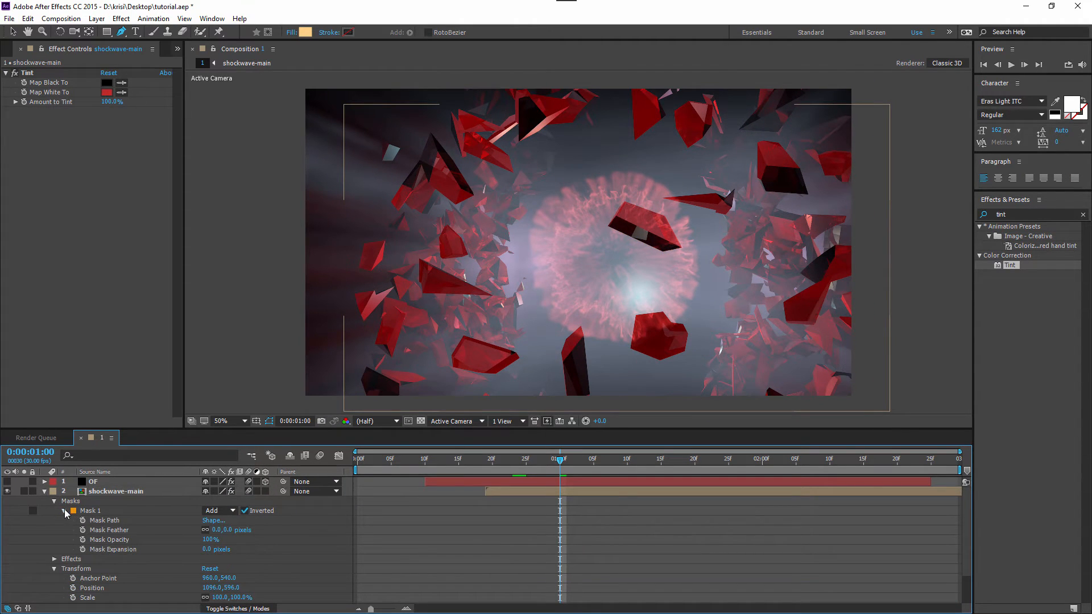
{"action": "left_click", "coordinate": [149, 521]}
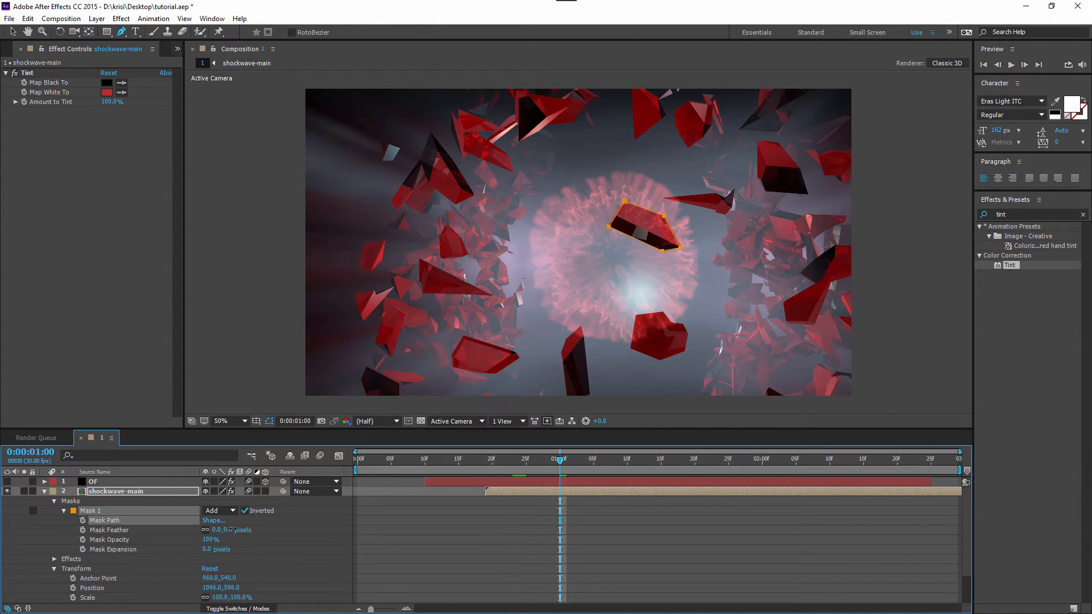
{"action": "left_click_drag", "start_coordinate": [232, 530], "coordinate": [242, 529]}
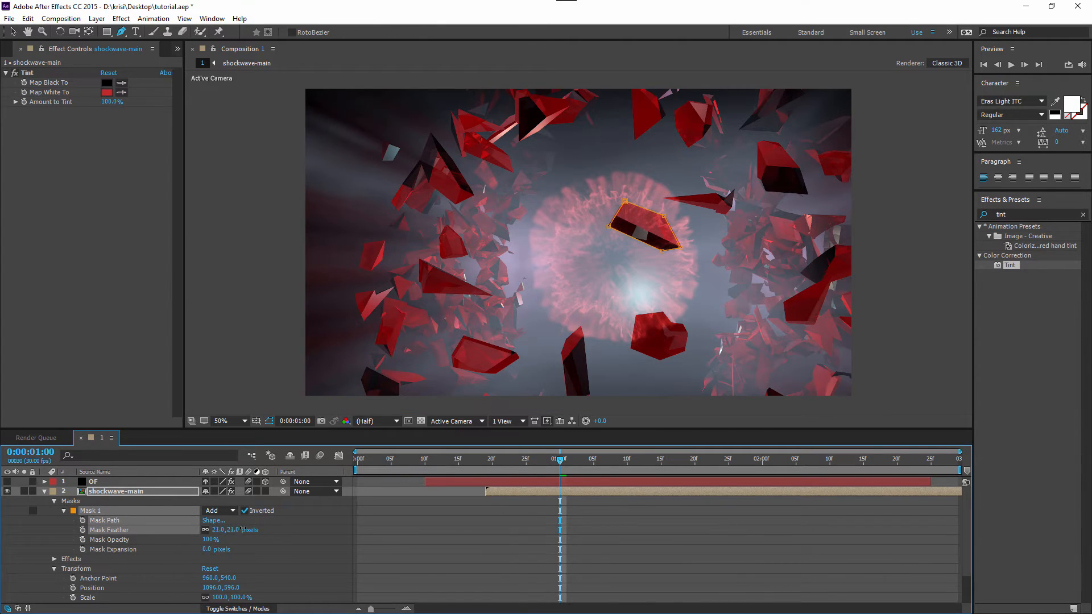
Step: Set the Mask Feather of Mask 1 on shockwave-main to 44 pixels and compare the result with the mask's inversion off and on
{"action": "left_click", "coordinate": [251, 526]}
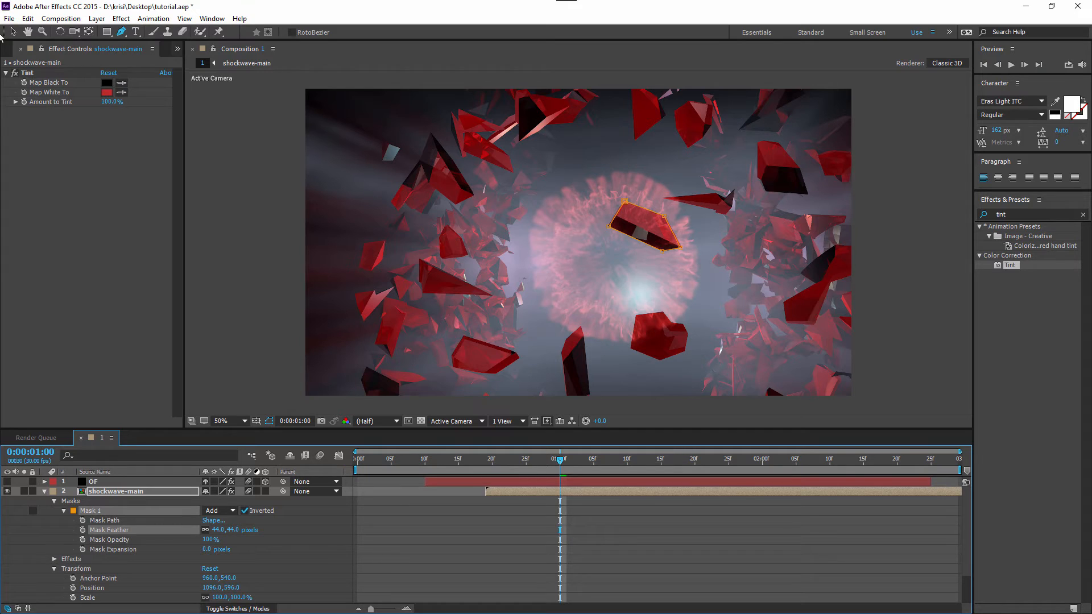
{"action": "left_click", "coordinate": [13, 31]}
{"action": "left_click", "coordinate": [208, 201]}
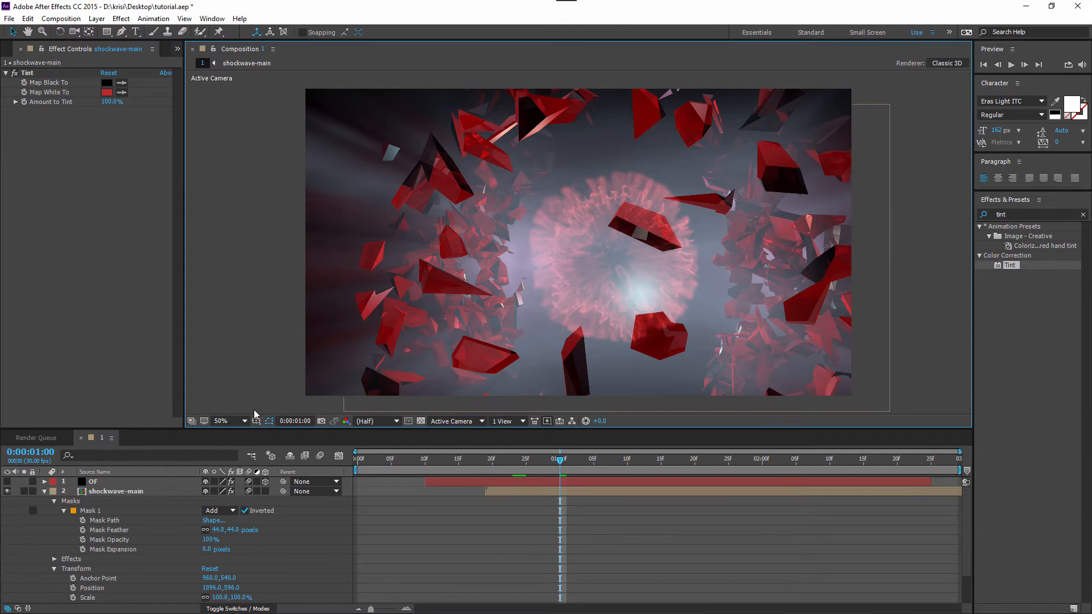
{"action": "left_click", "coordinate": [246, 509]}
{"action": "left_click", "coordinate": [246, 509]}
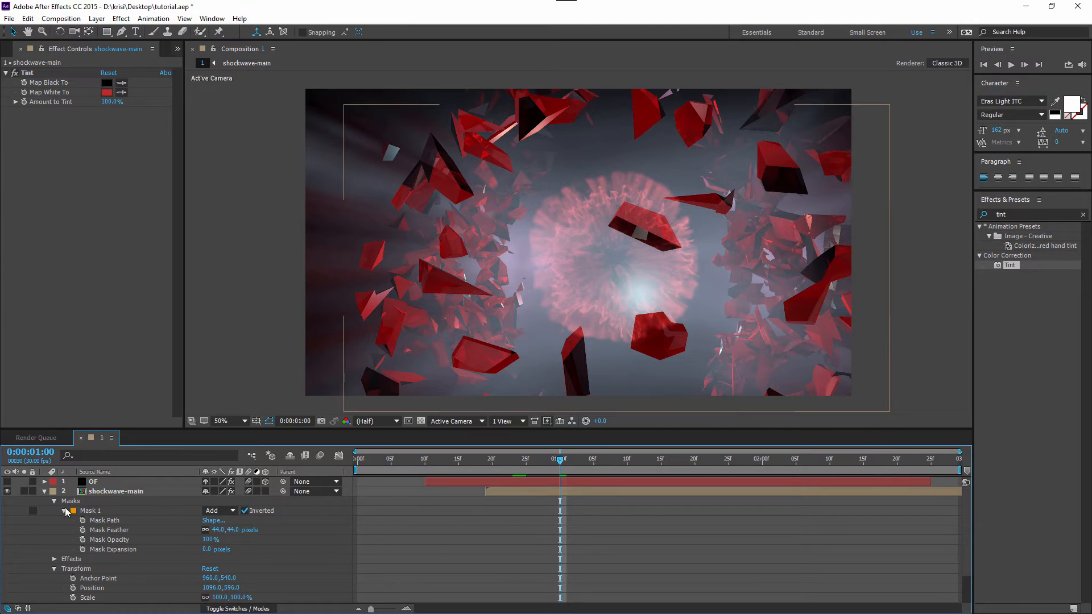
Step: Hide the shockwave-main2 layer
{"action": "scroll", "coordinate": [66, 513], "scroll_direction": "down", "scroll_amount": 2}
{"action": "left_click", "coordinate": [7, 590]}
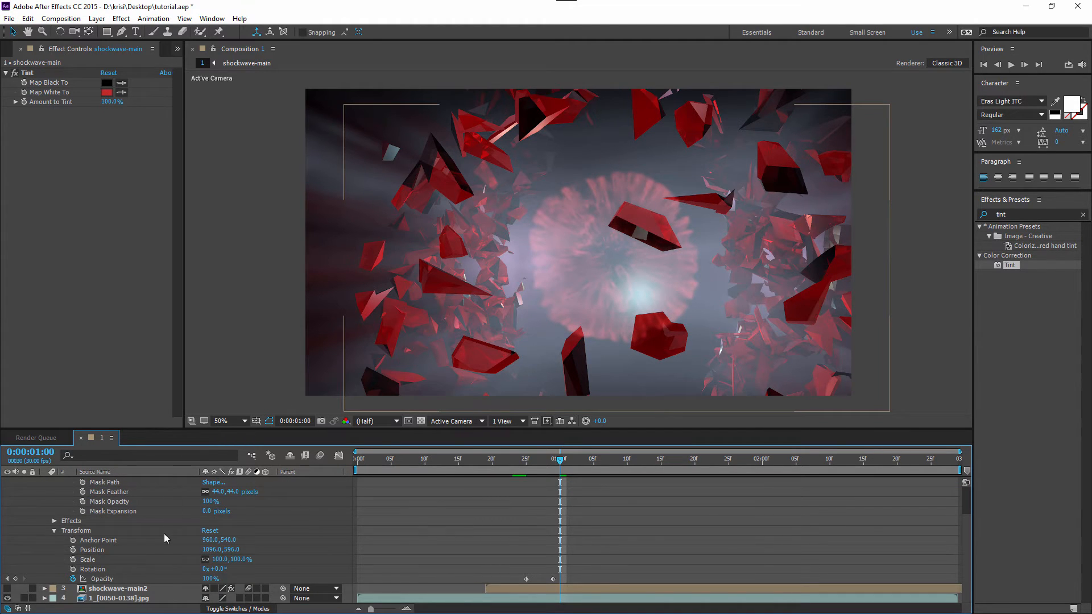
{"action": "scroll", "coordinate": [164, 535], "scroll_direction": "up", "scroll_amount": 2}
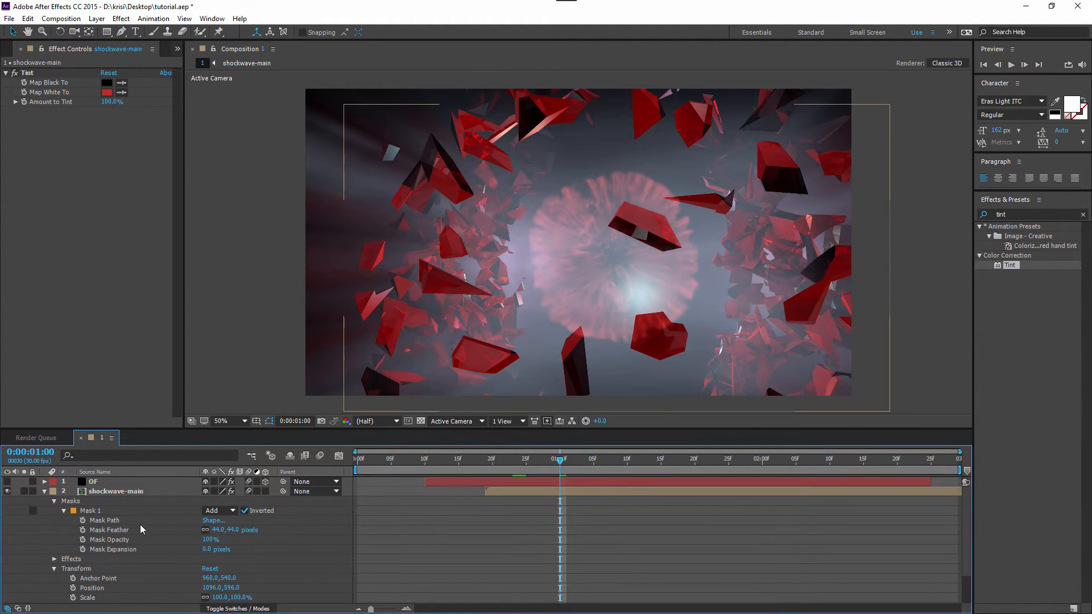
Step: Keyframe Mask 1's Mask Path at 0:00:01:00 and reshape the mask around the moved shard at 0:00:01:01
{"action": "left_click", "coordinate": [106, 520]}
{"action": "left_click", "coordinate": [83, 520]}
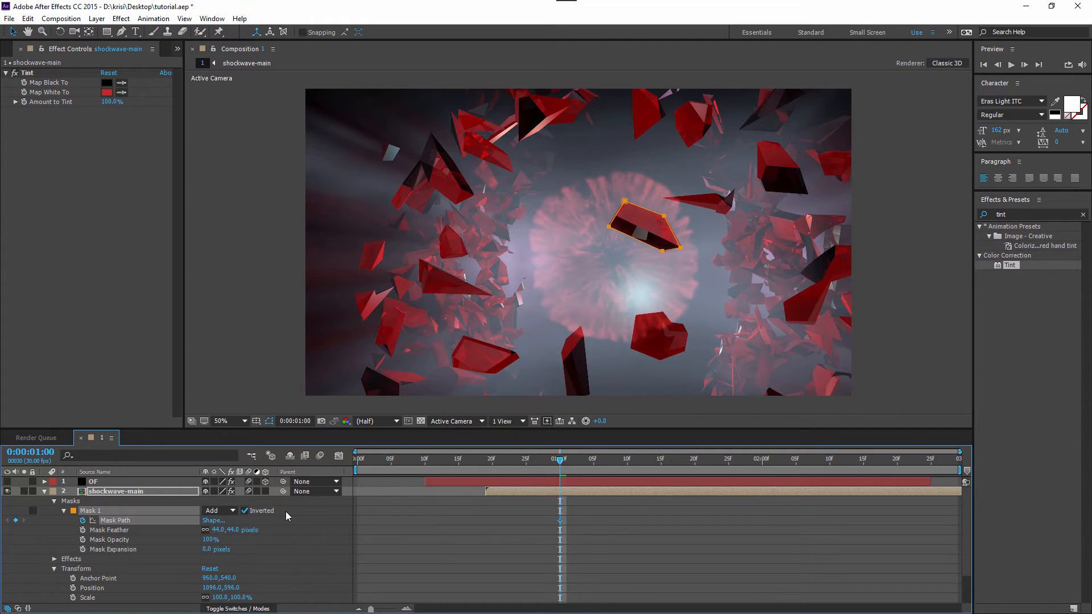
{"action": "key", "text": "Page_Down"}
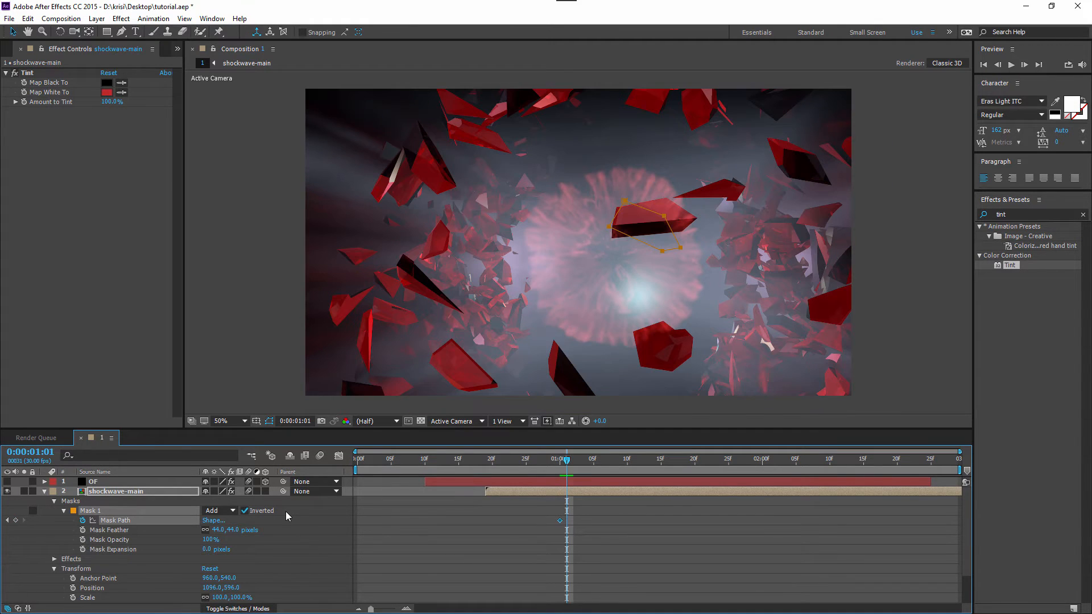
{"action": "left_click", "coordinate": [627, 205]}
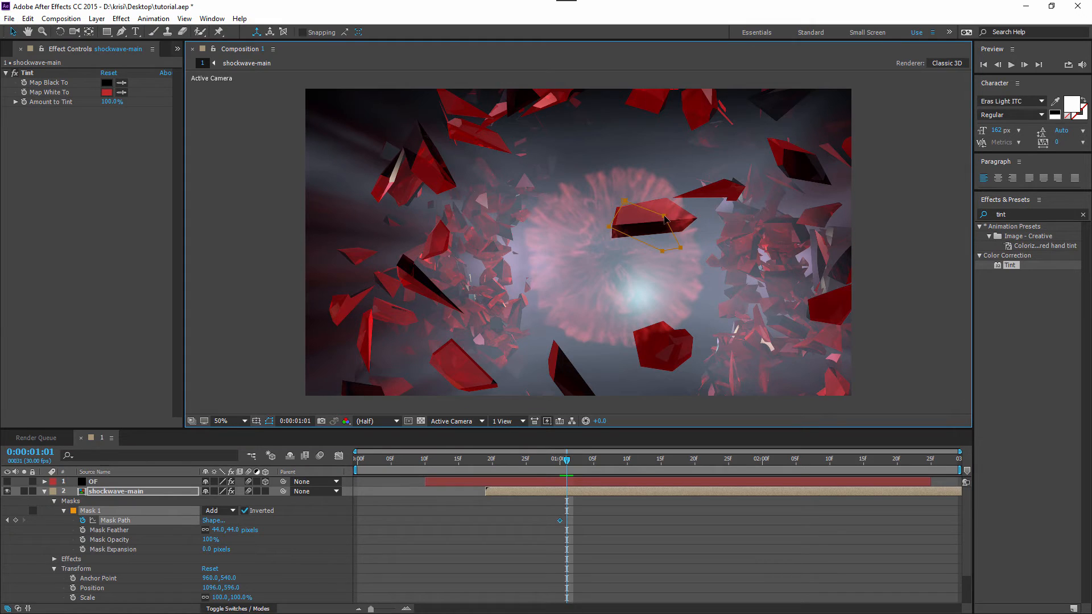
{"action": "left_click", "coordinate": [125, 522]}
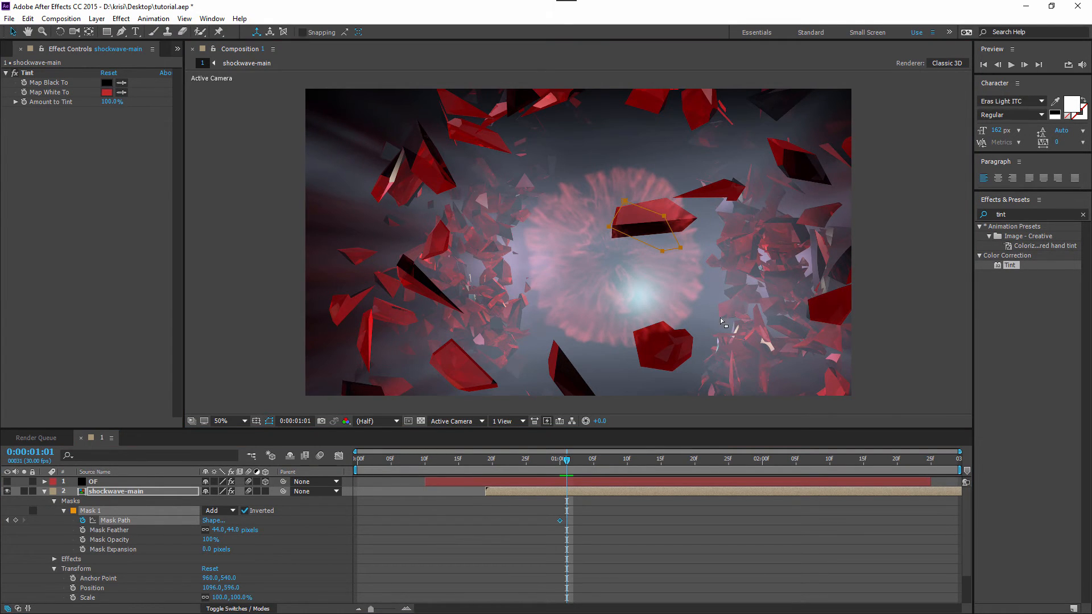
{"action": "left_click", "coordinate": [683, 251]}
{"action": "mouse_move", "coordinate": [683, 251]}
{"action": "left_mouse_down"}
{"action": "mouse_move", "coordinate": [697, 218]}
{"action": "mouse_move", "coordinate": [665, 197]}
{"action": "mouse_move", "coordinate": [617, 206]}
{"action": "mouse_move", "coordinate": [612, 240]}
{"action": "mouse_move", "coordinate": [684, 235]}
{"action": "left_mouse_up"}
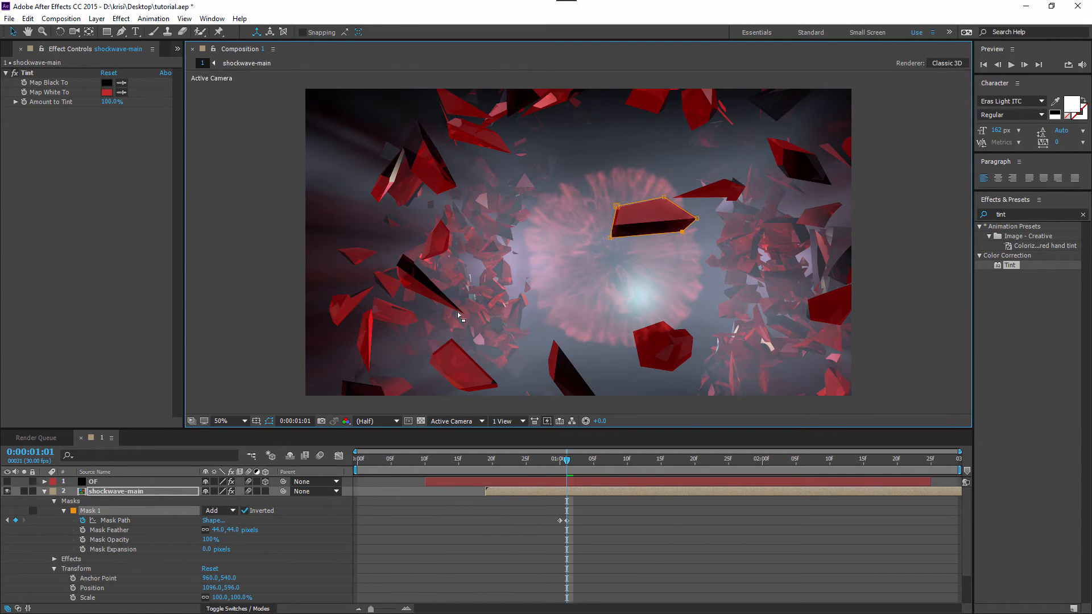
Step: Delete Mask 1 from the shockwave-main layer
{"action": "left_click", "coordinate": [99, 512]}
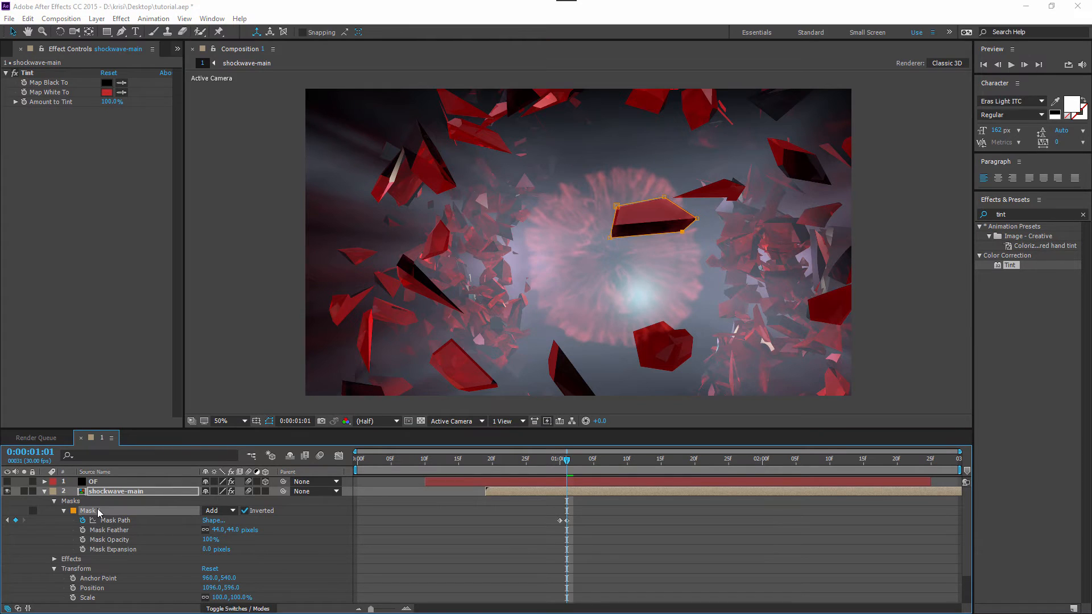
{"action": "left_click", "coordinate": [653, 336]}
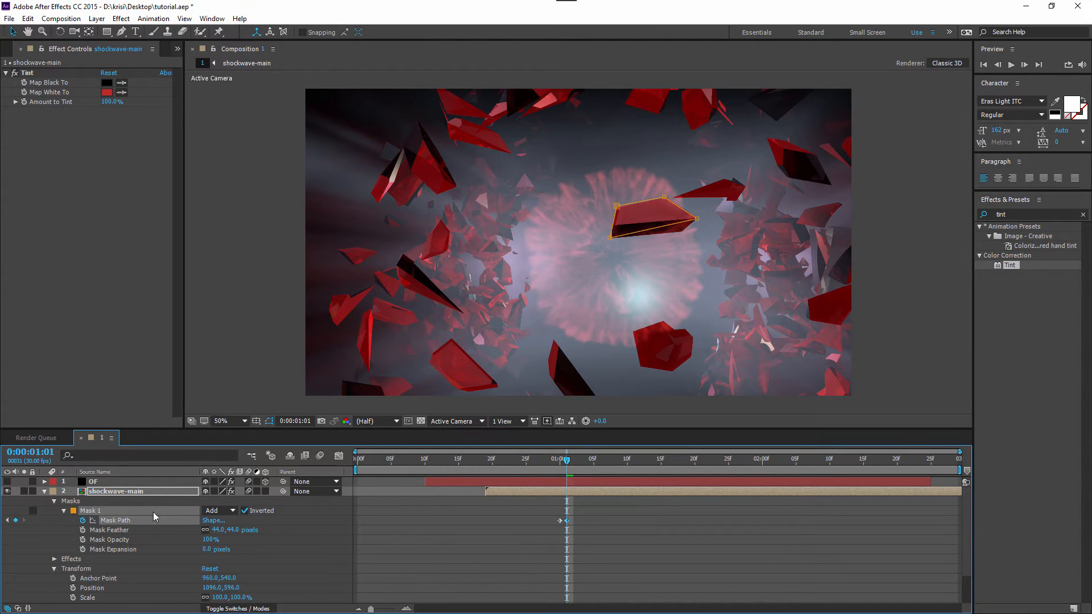
{"action": "left_click_drag", "start_coordinate": [596, 516], "coordinate": [551, 534]}
{"action": "key", "text": "Delete"}
{"action": "left_click", "coordinate": [246, 511]}
{"action": "key", "text": "Delete"}
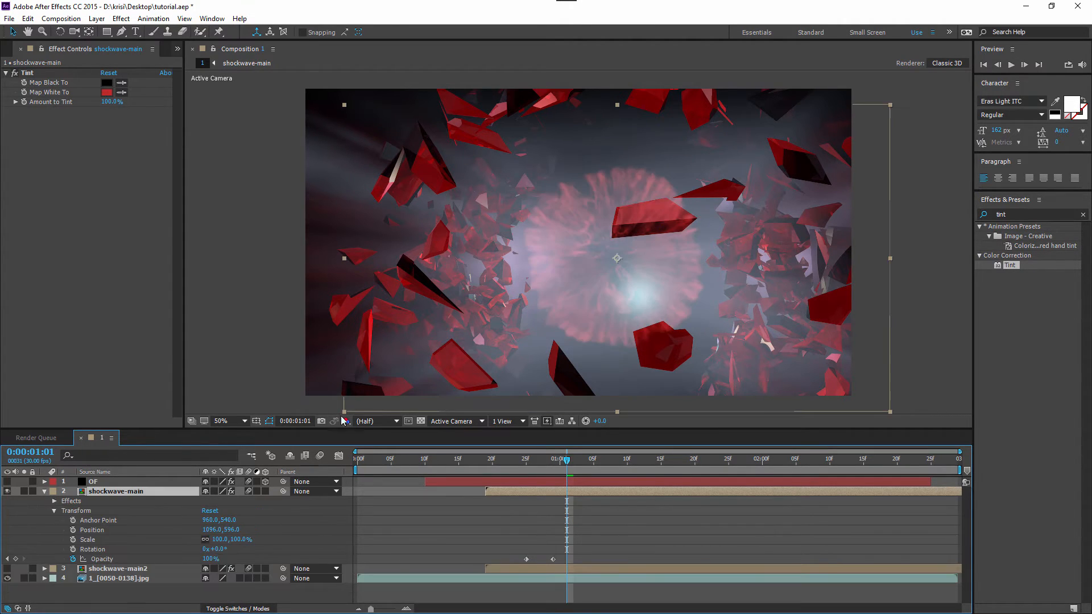
Step: Collapse the shockwave-main properties, show the shockwave-main2 layer and move the time indicator to 0:00:01:02
{"action": "left_click", "coordinate": [45, 491]}
{"action": "left_click", "coordinate": [7, 502]}
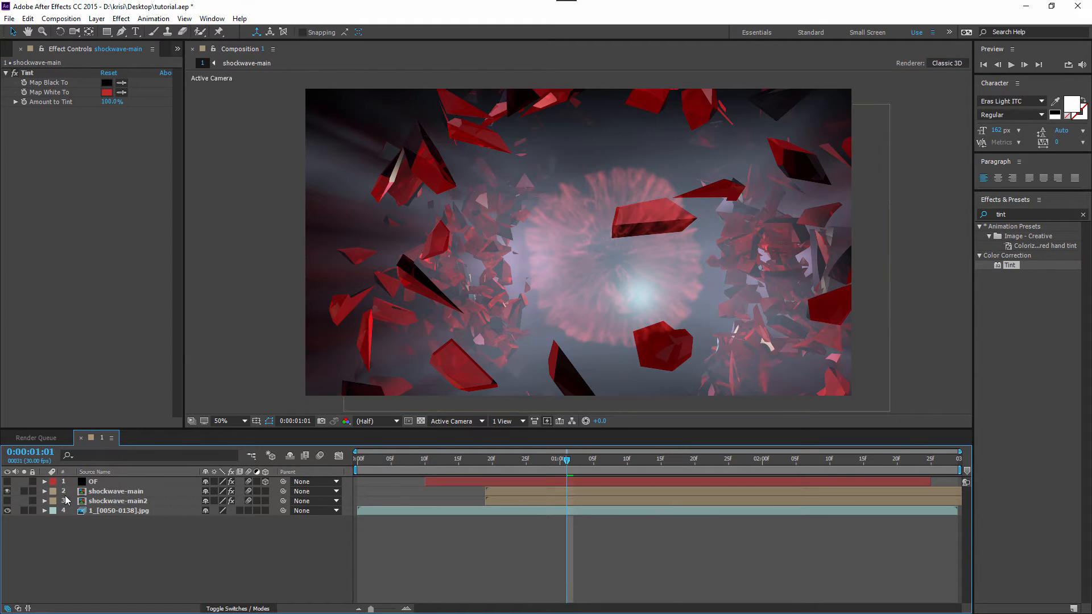
{"action": "scroll", "coordinate": [633, 268], "scroll_direction": "down", "scroll_amount": 1}
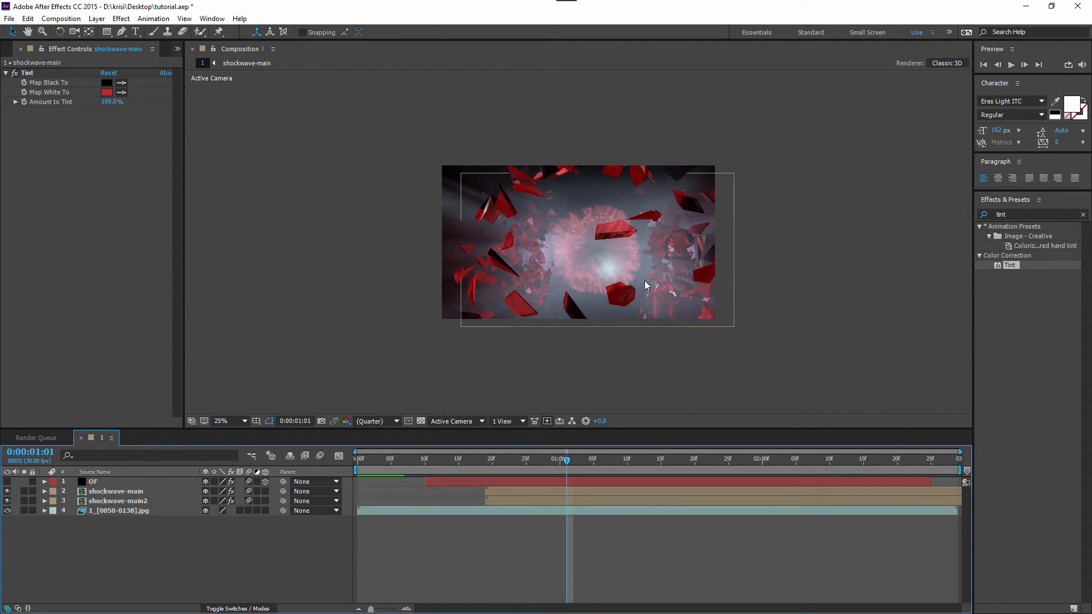
{"action": "scroll", "coordinate": [658, 263], "scroll_direction": "up", "scroll_amount": 1}
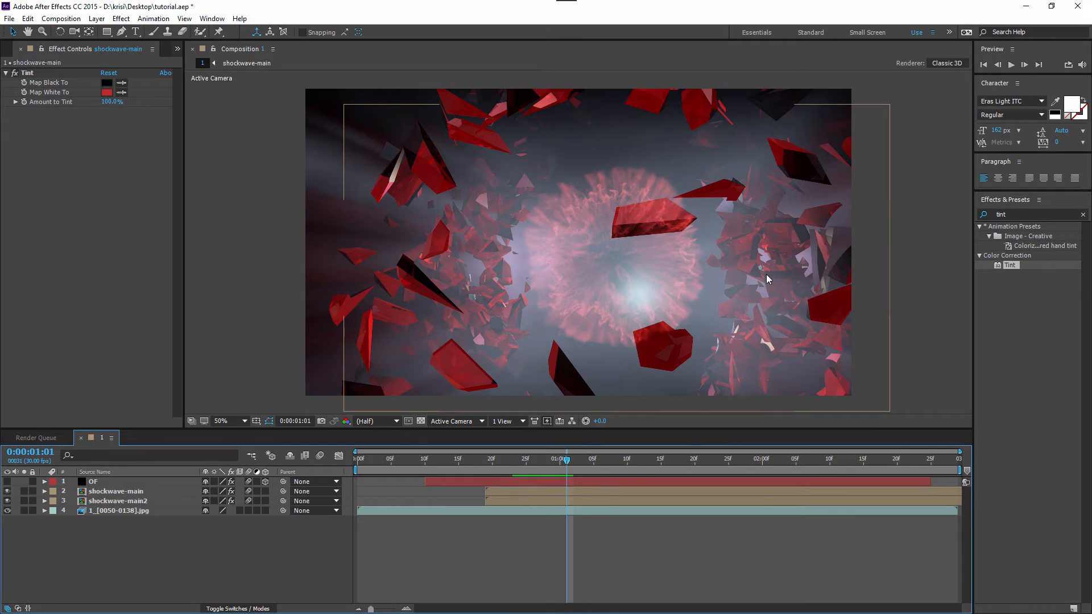
{"action": "scroll", "coordinate": [766, 276], "scroll_direction": "down", "scroll_amount": 1}
{"action": "scroll", "coordinate": [792, 246], "scroll_direction": "up", "scroll_amount": 1}
{"action": "scroll", "coordinate": [733, 309], "scroll_direction": "down", "scroll_amount": 1}
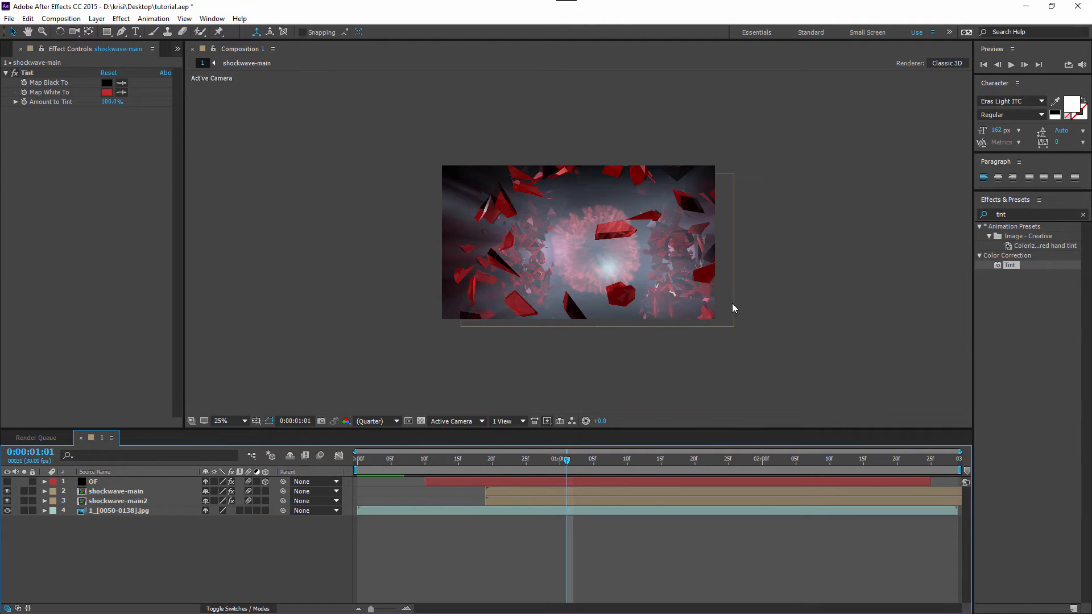
{"action": "mouse_move", "coordinate": [567, 458]}
{"action": "left_mouse_down"}
{"action": "mouse_move", "coordinate": [881, 406]}
{"action": "mouse_move", "coordinate": [571, 445]}
{"action": "left_mouse_up"}
{"action": "key", "text": "F3"}
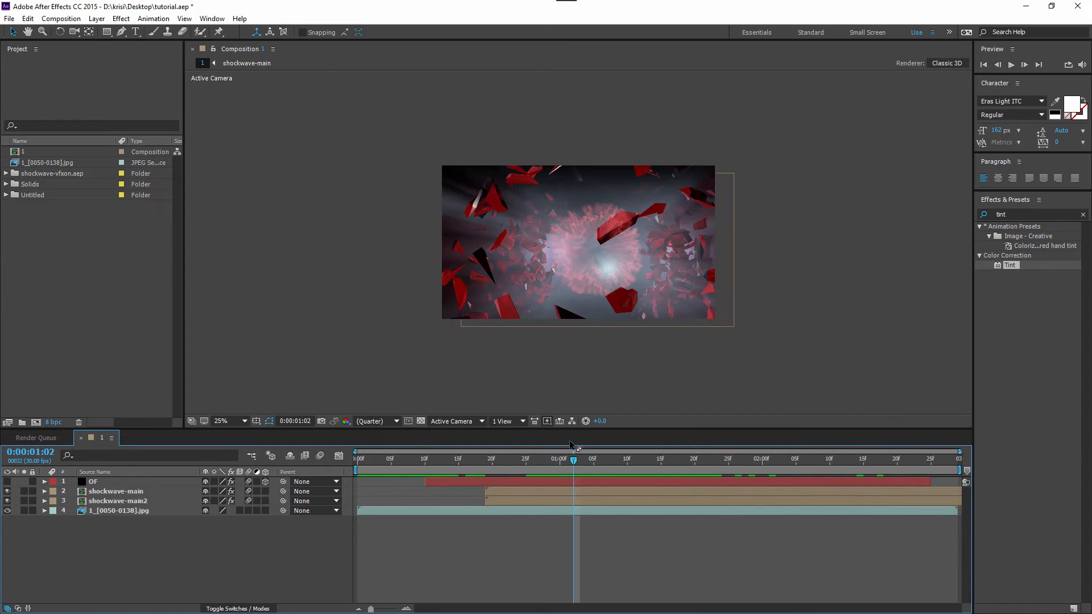
Step: Create a new black 1920 x 1080 px solid layer named Particle
{"action": "right_click", "coordinate": [177, 544]}
{"action": "mouse_move", "coordinate": [251, 442]}
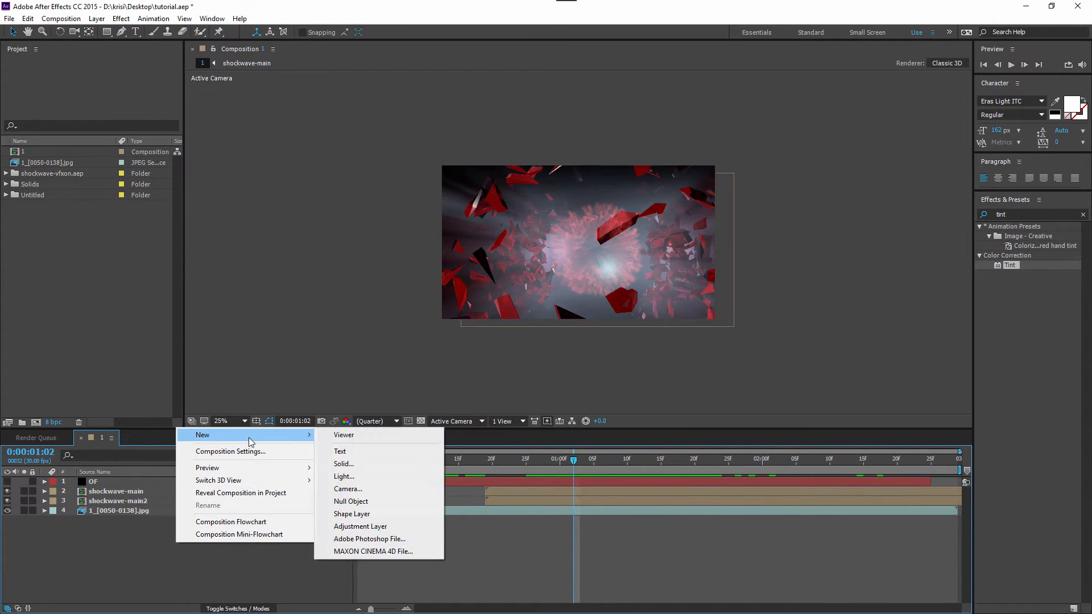
{"action": "left_click", "coordinate": [352, 463]}
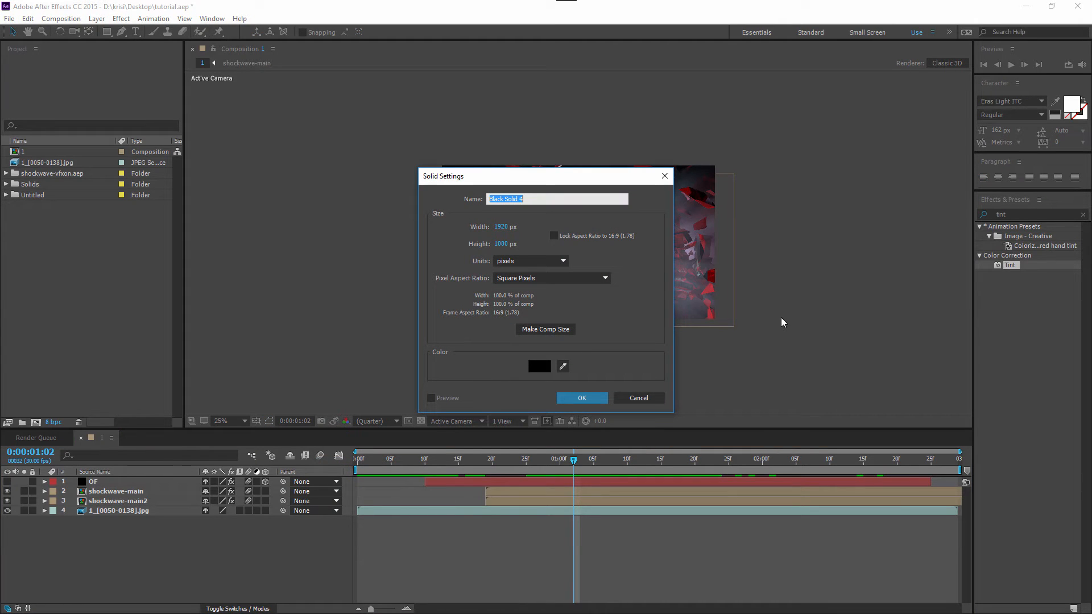
{"action": "type", "text": "Particle"}
{"action": "left_click", "coordinate": [582, 398]}
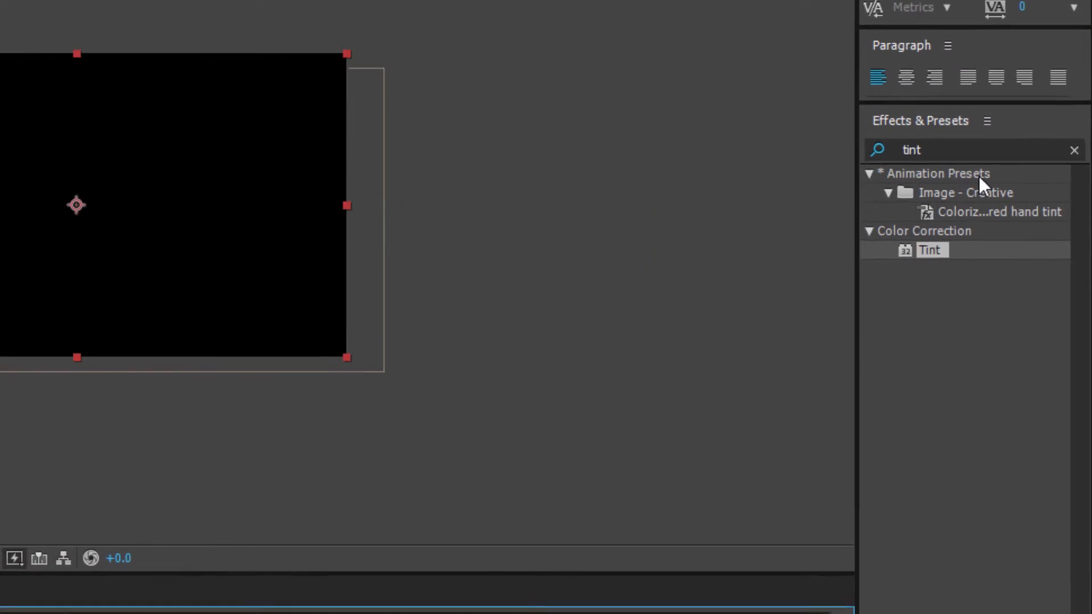
Step: Search the effects for "parti" and apply Particular, Particle Playground, CC Particle World and CC Particle Systems II to the Particle layer
{"action": "left_click", "coordinate": [1006, 216]}
{"action": "double_click", "coordinate": [894, 136]}
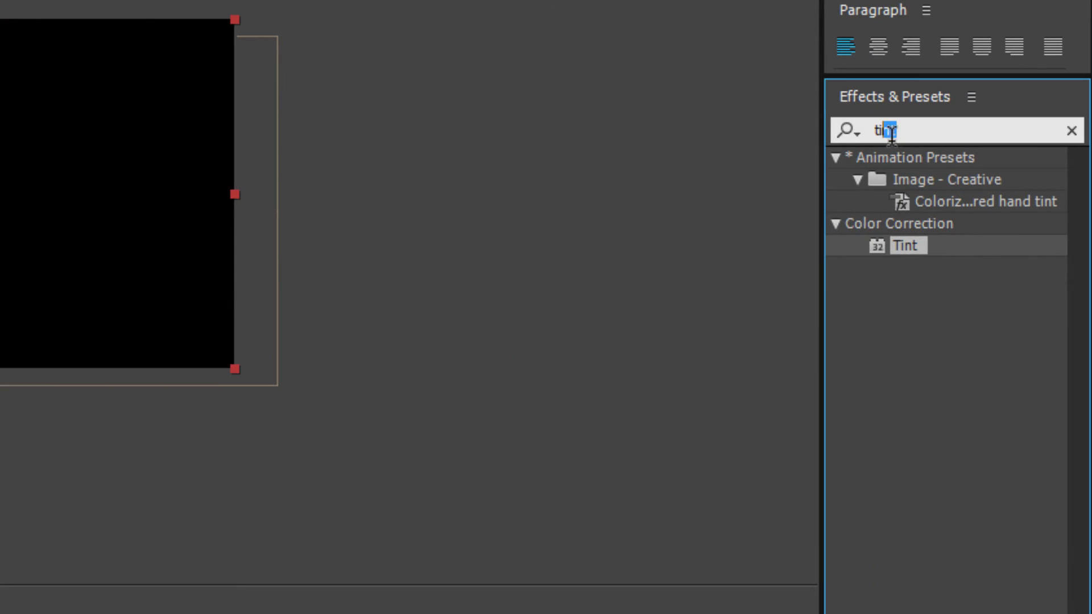
{"action": "left_click", "coordinate": [915, 127]}
{"action": "left_click_drag", "start_coordinate": [914, 127], "coordinate": [874, 117]}
{"action": "type", "text": "parti"}
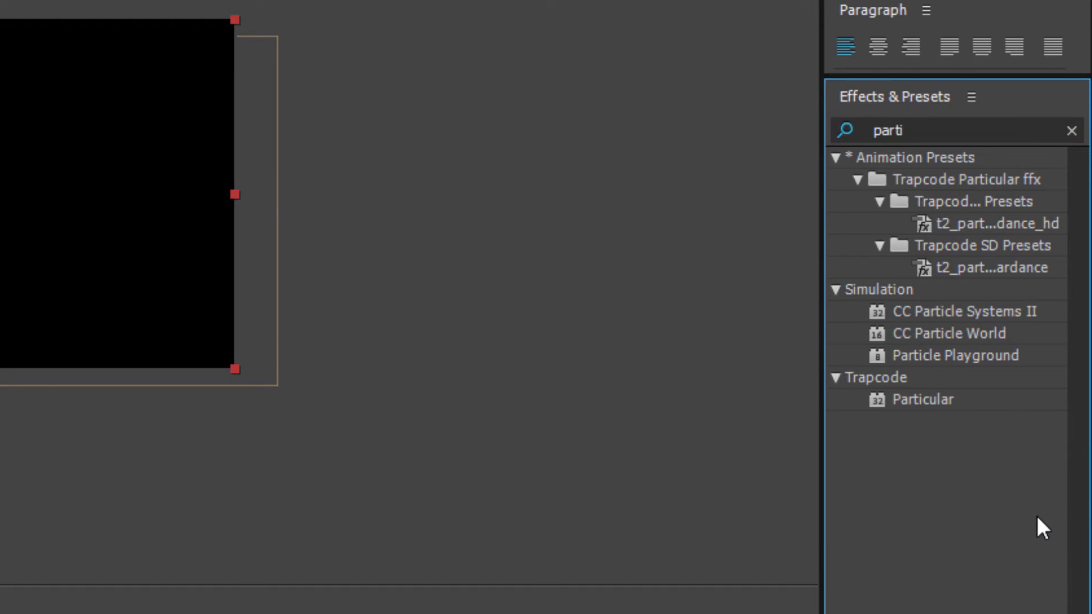
{"action": "left_click", "coordinate": [934, 402]}
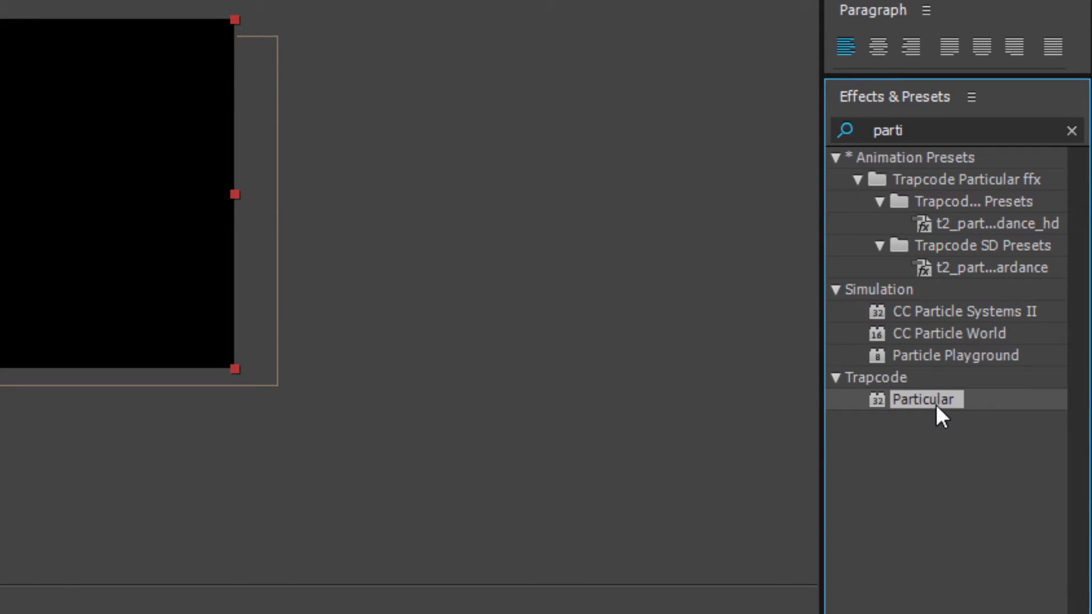
{"action": "left_click", "coordinate": [989, 355], "text": "ctrl"}
{"action": "left_click", "coordinate": [976, 334], "text": "ctrl"}
{"action": "left_click", "coordinate": [974, 313], "text": "ctrl"}
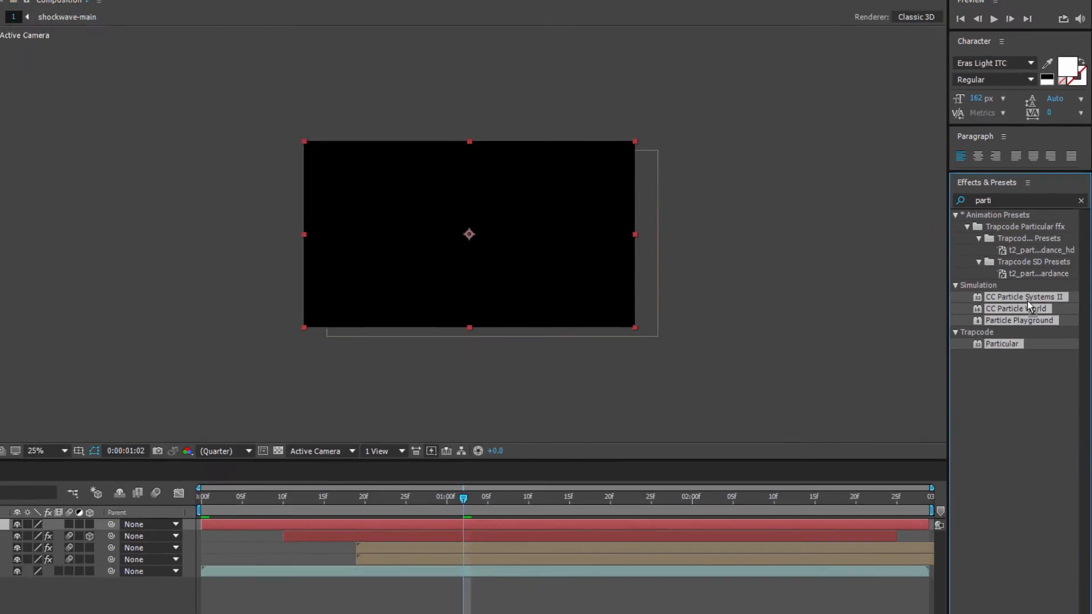
{"action": "left_click_drag", "start_coordinate": [1028, 301], "coordinate": [0, 523]}
Step: Collapse the other particle effects on the Particle layer and delete CC Particle Systems II
{"action": "left_click", "coordinate": [15, 73]}
{"action": "left_click", "coordinate": [6, 73]}
{"action": "left_click", "coordinate": [6, 82]}
{"action": "left_click", "coordinate": [6, 92]}
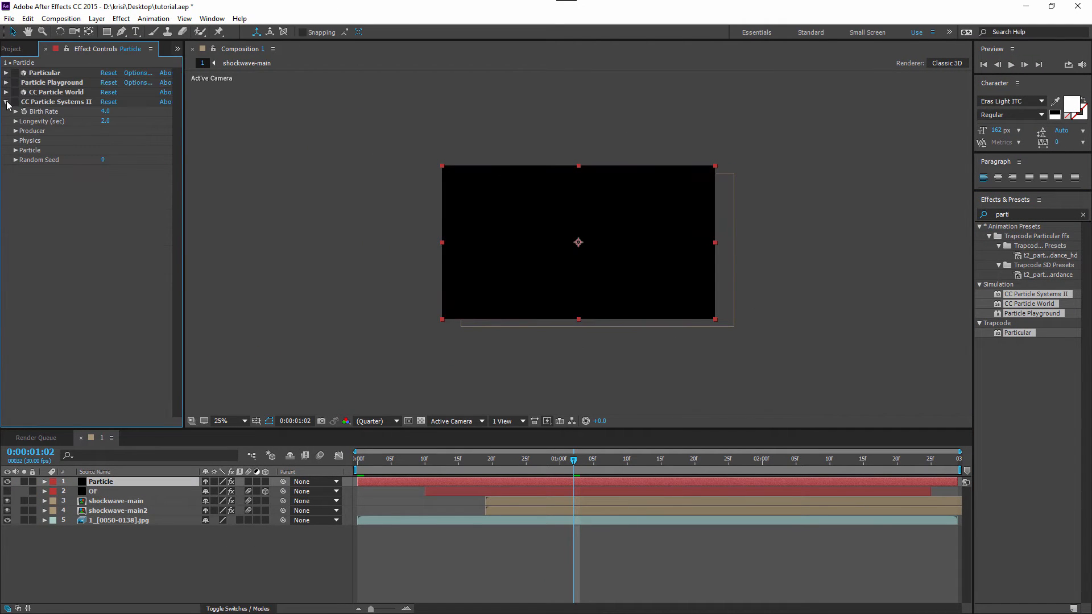
{"action": "left_click", "coordinate": [43, 101]}
{"action": "key", "text": "Delete"}
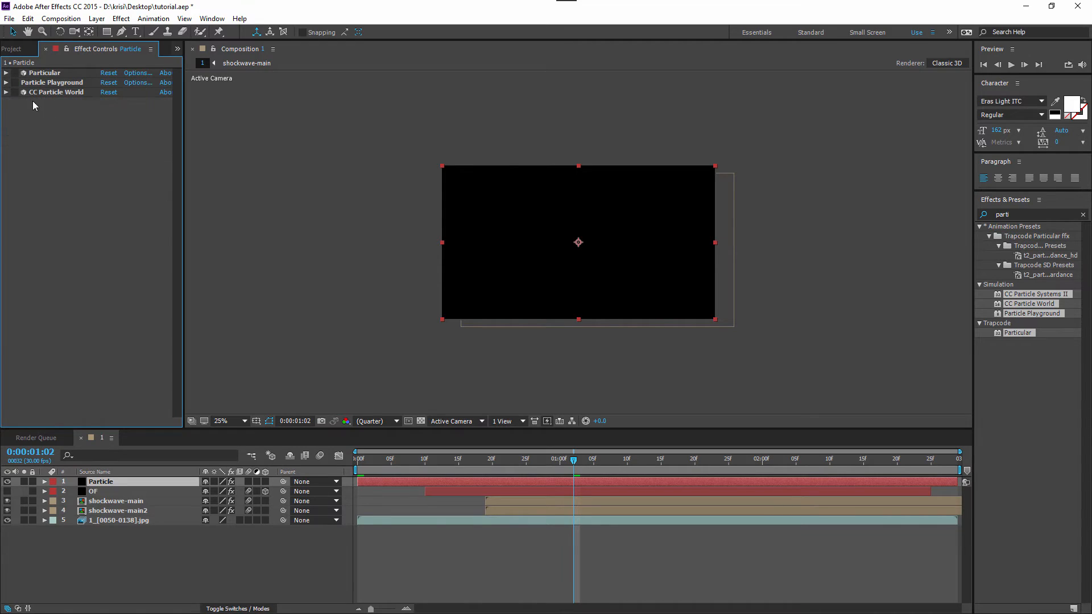
Step: Check CC Particle World's default particles and delete CC Particle World and Particle Playground from the Particle layer
{"action": "left_click", "coordinate": [15, 92]}
{"action": "left_click", "coordinate": [5, 92]}
{"action": "left_click", "coordinate": [50, 92]}
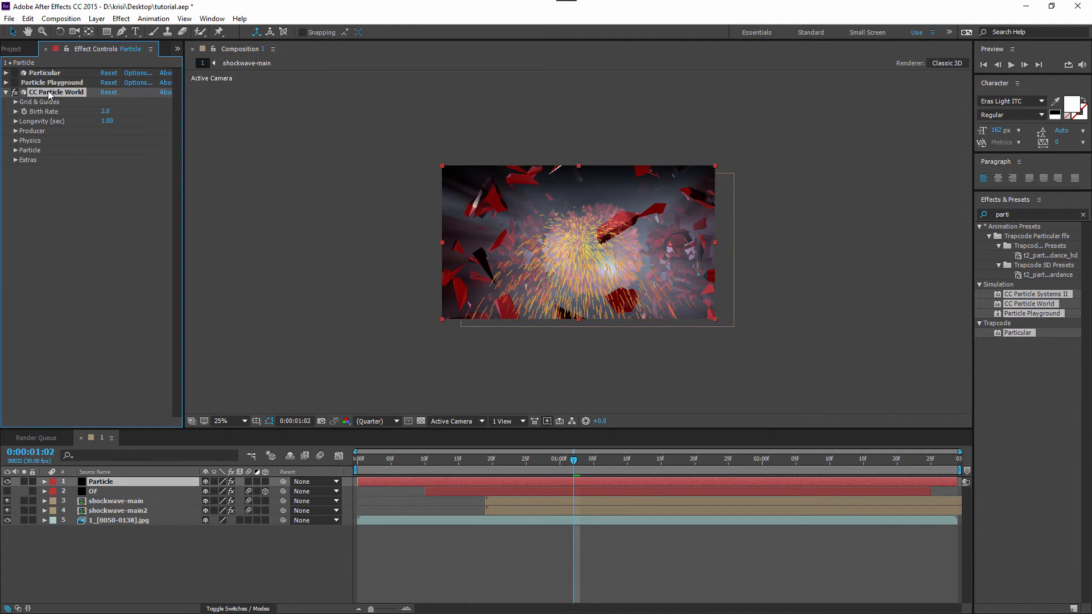
{"action": "key", "text": "Delete"}
{"action": "left_click", "coordinate": [6, 83]}
{"action": "left_click", "coordinate": [43, 83]}
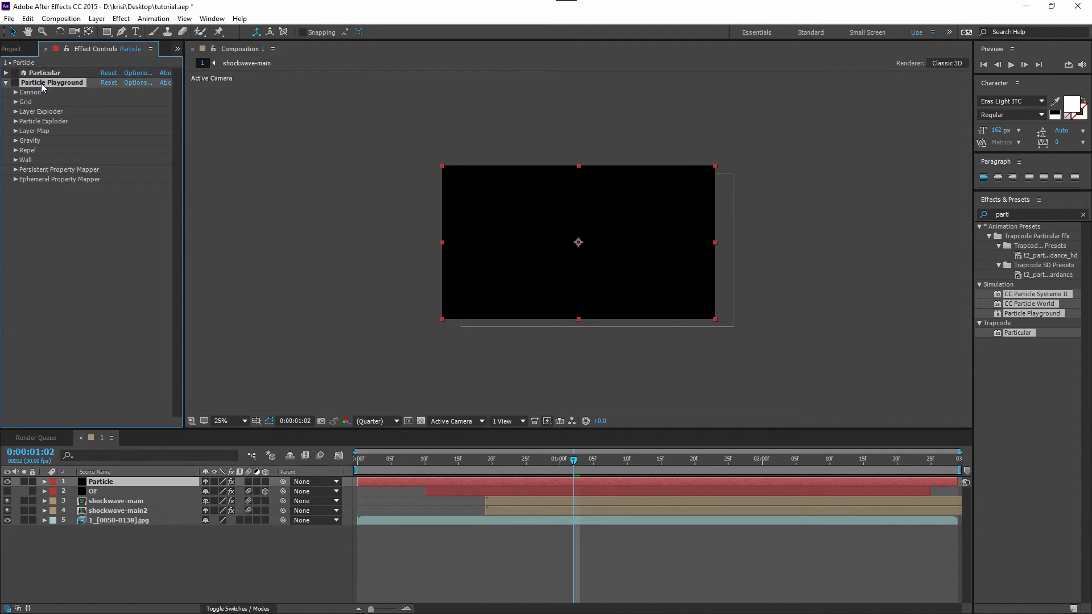
{"action": "key", "text": "Delete"}
Step: Expand Particular's Emitter settings on the Particle layer and set the Emitter Type to Box
{"action": "left_click", "coordinate": [5, 73]}
{"action": "left_click", "coordinate": [16, 92]}
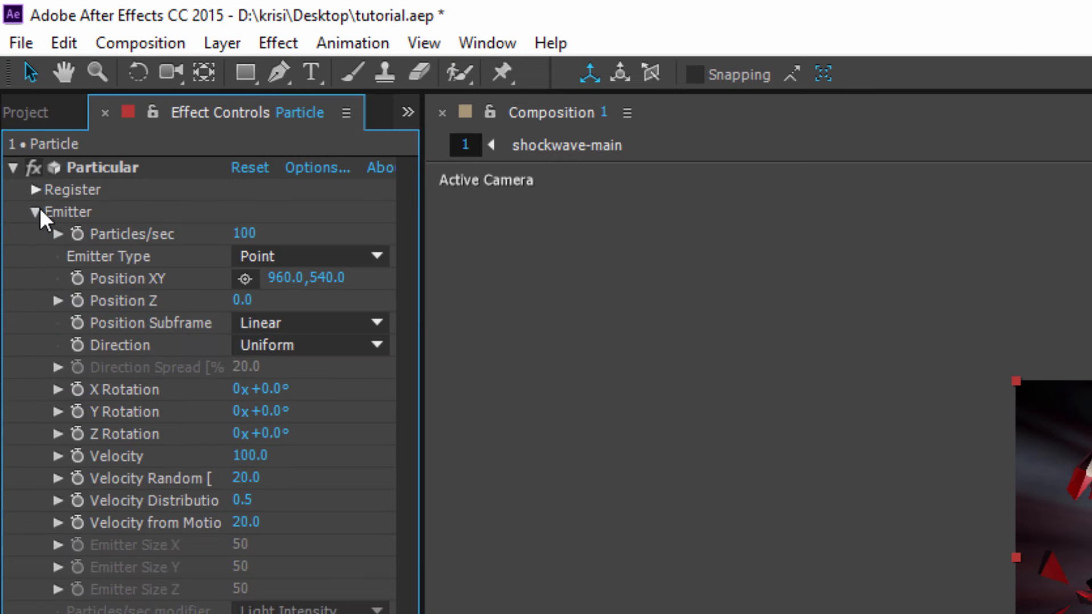
{"action": "left_click", "coordinate": [297, 257]}
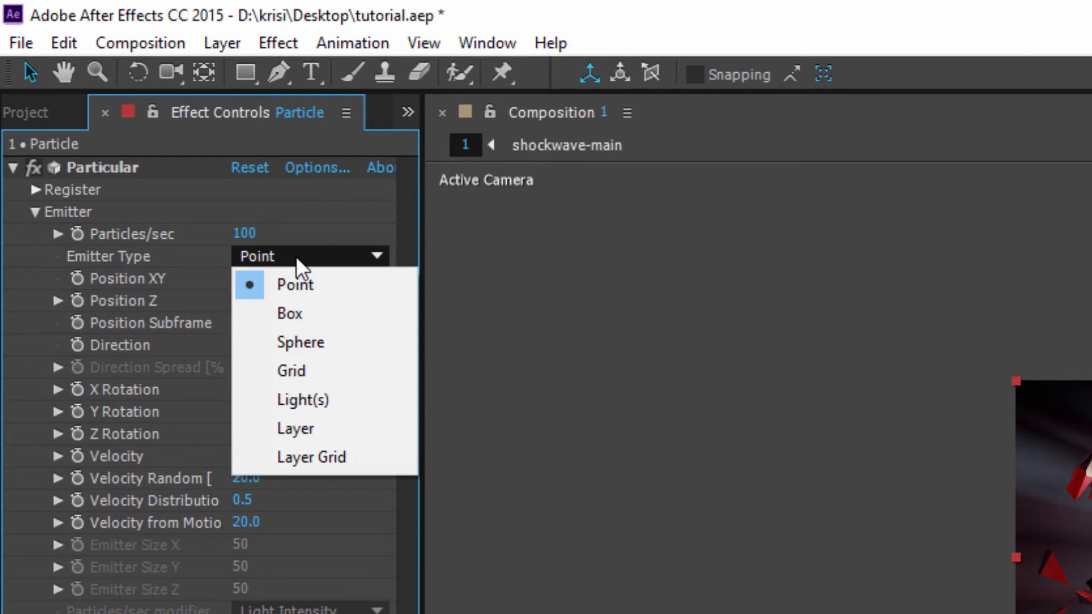
{"action": "left_click", "coordinate": [316, 316]}
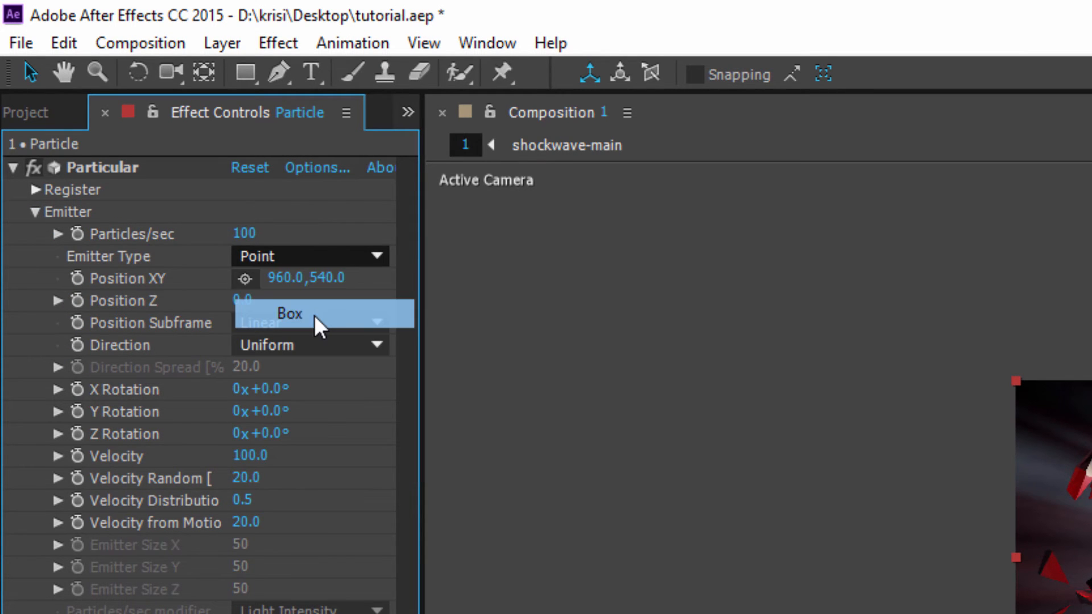
Step: Set the box emitter's Velocity to 340, Velocity Random to 41 and Velocity Distribution to 1.3
{"action": "left_click", "coordinate": [243, 457]}
{"action": "type", "text": "340"}
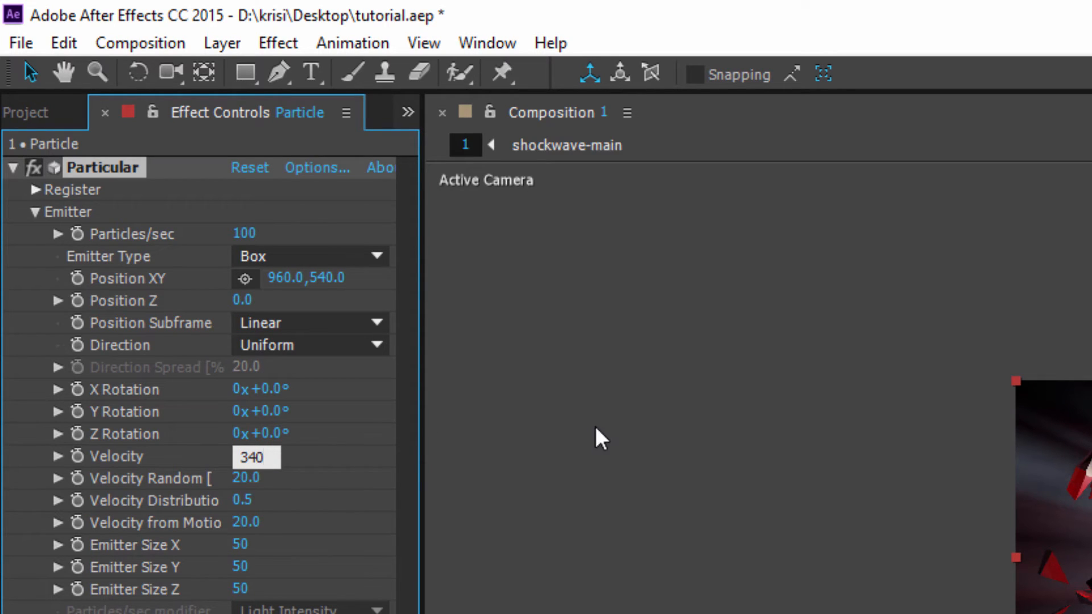
{"action": "left_click", "coordinate": [595, 425]}
{"action": "left_click", "coordinate": [248, 479]}
{"action": "type", "text": "41"}
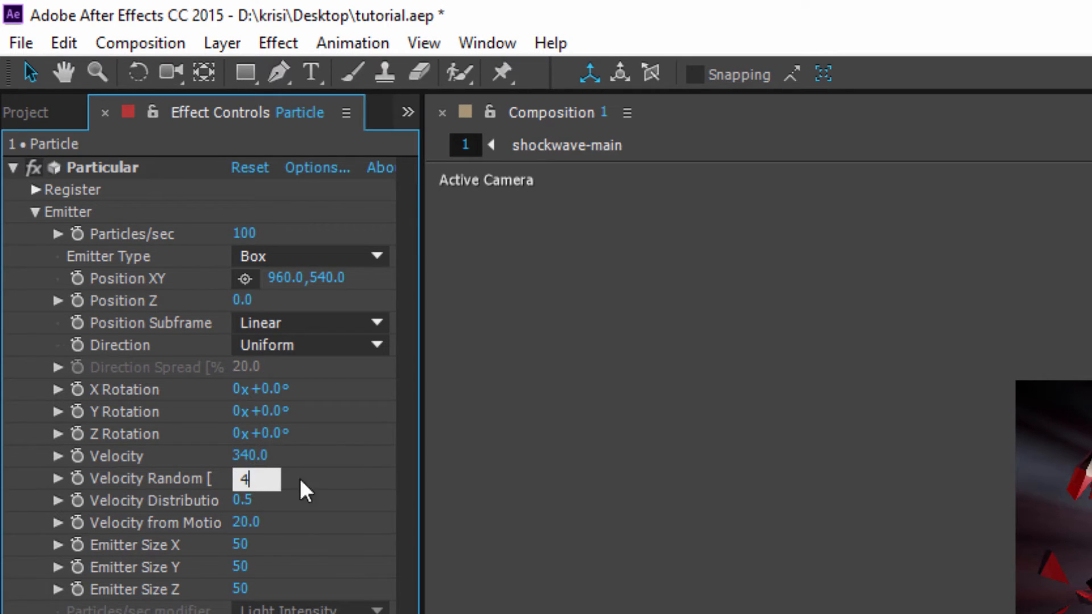
{"action": "left_click", "coordinate": [526, 444]}
{"action": "left_click", "coordinate": [246, 500]}
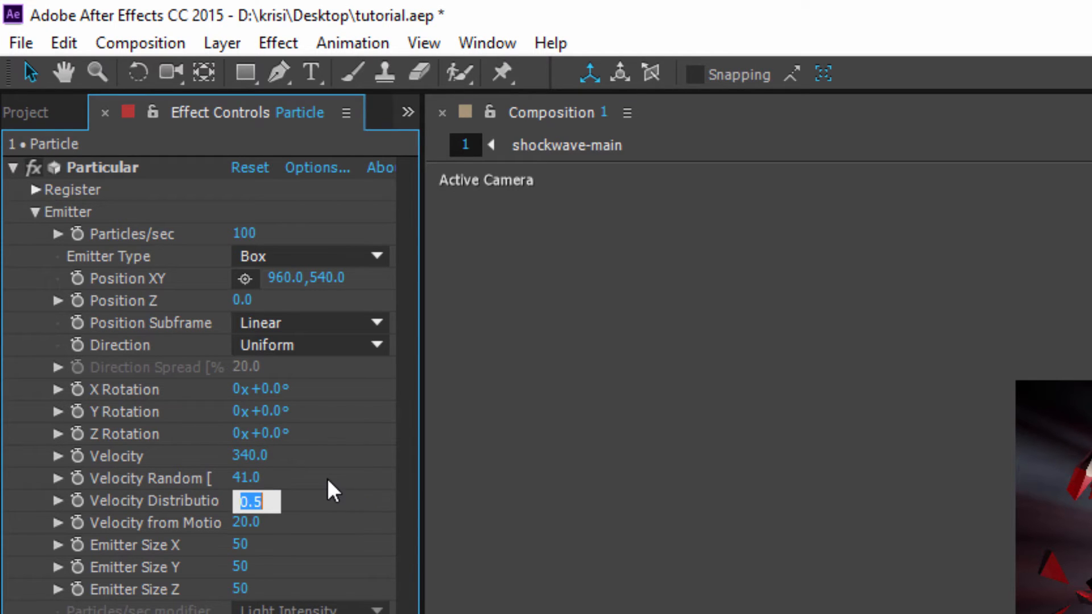
{"action": "type", "text": "1.3"}
{"action": "left_click", "coordinate": [515, 458]}
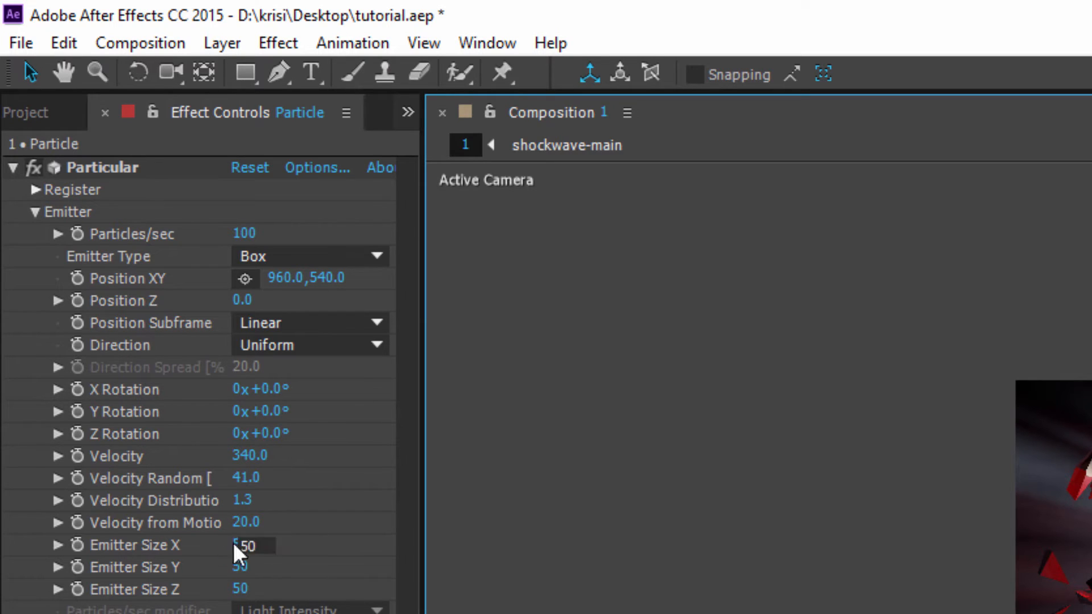
Step: Set the box emitter's size to 36 in X, 14 in Y and 1992 in Z
{"action": "left_click", "coordinate": [238, 544]}
{"action": "type", "text": "36"}
{"action": "left_click", "coordinate": [589, 544]}
{"action": "left_click", "coordinate": [240, 567]}
{"action": "type", "text": "14"}
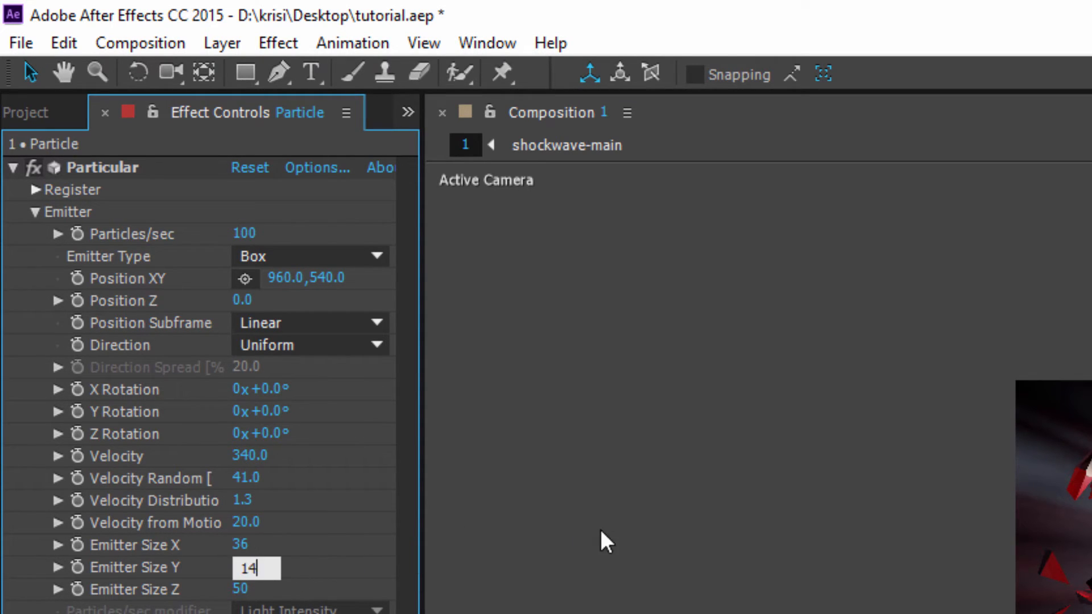
{"action": "left_click", "coordinate": [603, 530]}
{"action": "left_click_drag", "start_coordinate": [238, 590], "coordinate": [1087, 518]}
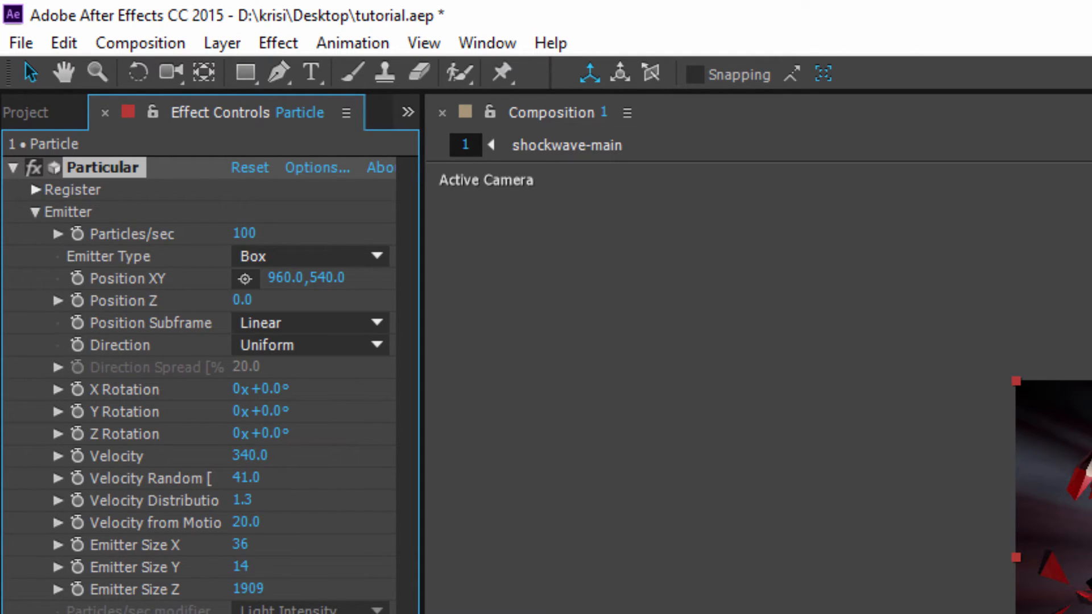
{"action": "left_click_drag", "start_coordinate": [249, 589], "coordinate": [336, 560]}
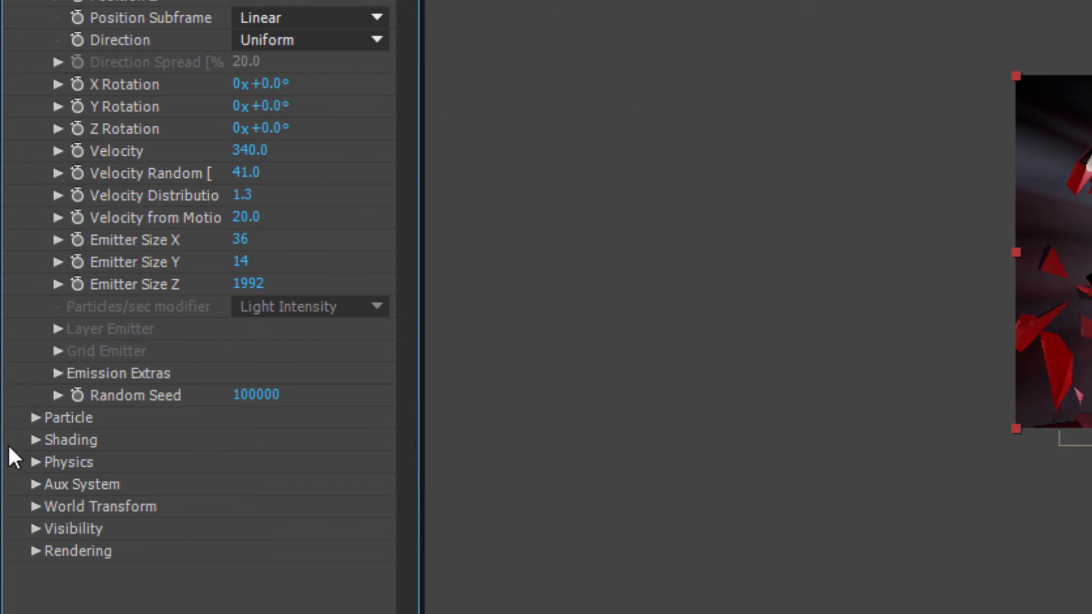
Step: Expand Particular's Particle settings, set the Particle Type to Streaklet and the Streaklet Feather to 0
{"action": "left_click", "coordinate": [35, 417]}
{"action": "scroll", "coordinate": [240, 359], "scroll_direction": "down", "scroll_amount": 6}
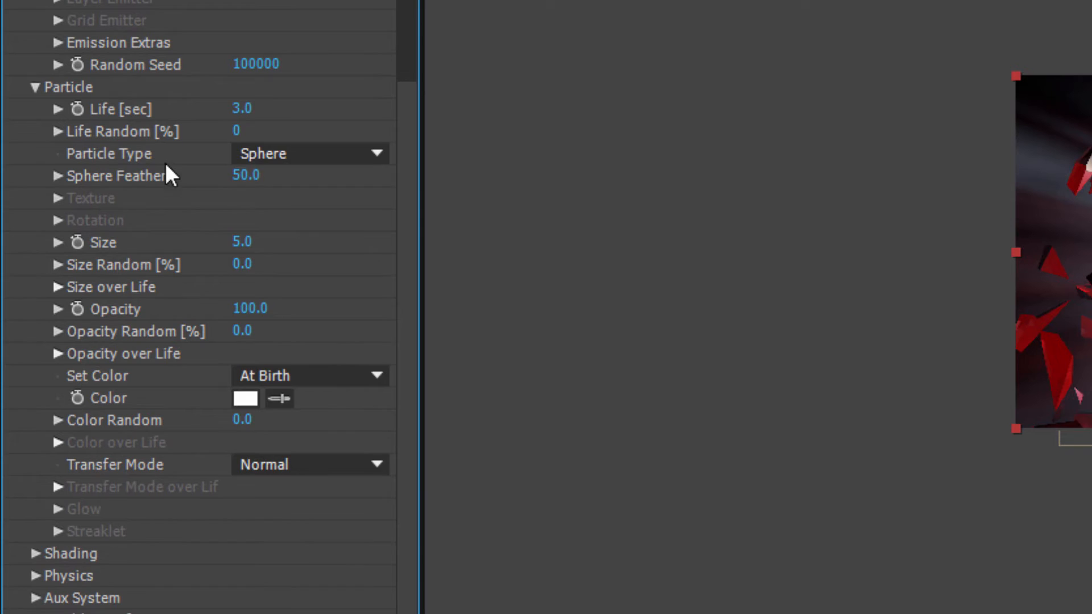
{"action": "left_click", "coordinate": [258, 156]}
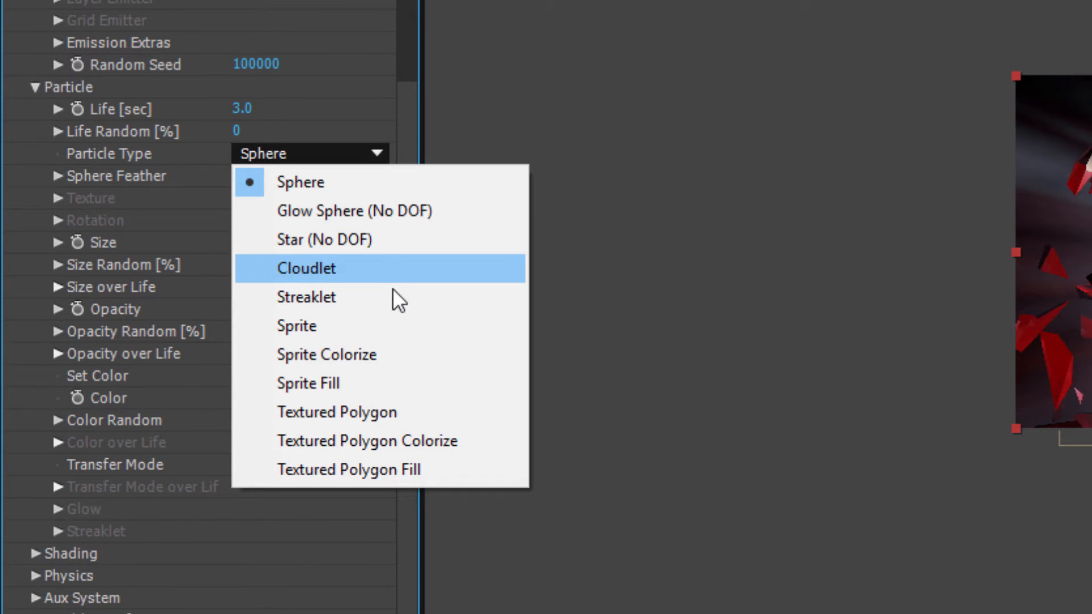
{"action": "left_click", "coordinate": [339, 303]}
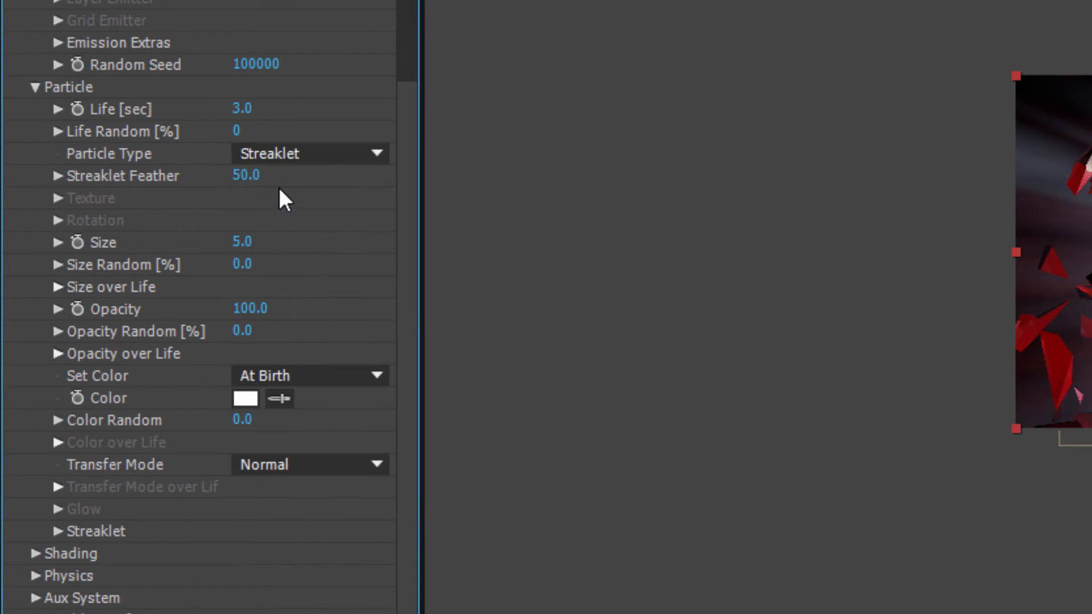
{"action": "left_click", "coordinate": [253, 185]}
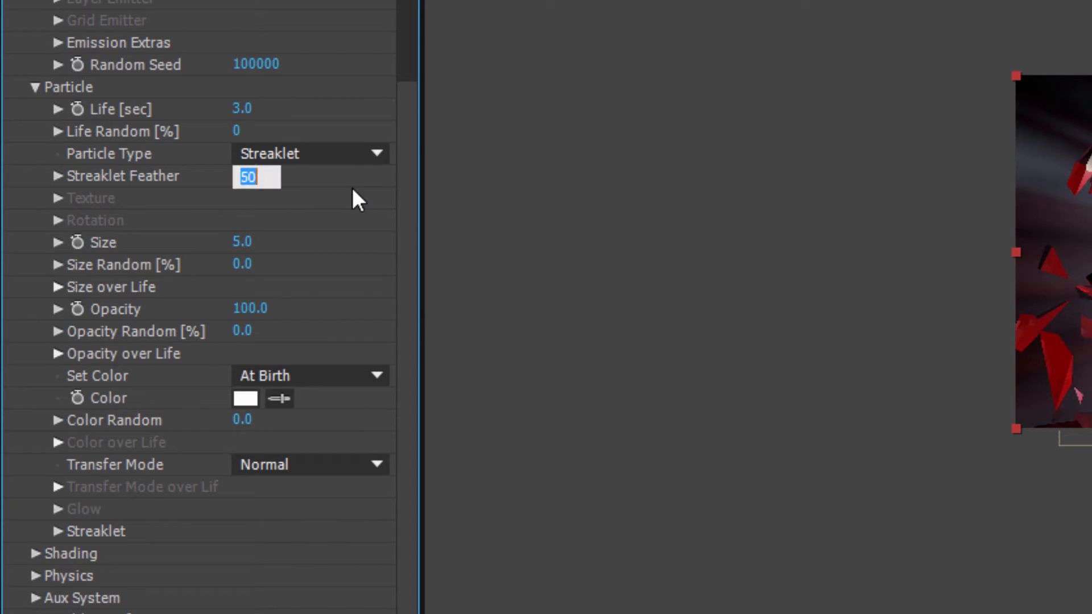
{"action": "type", "text": "0"}
{"action": "key", "text": "Return"}
Step: Open the streaklet particles' Size value for editing
{"action": "left_click", "coordinate": [248, 241]}
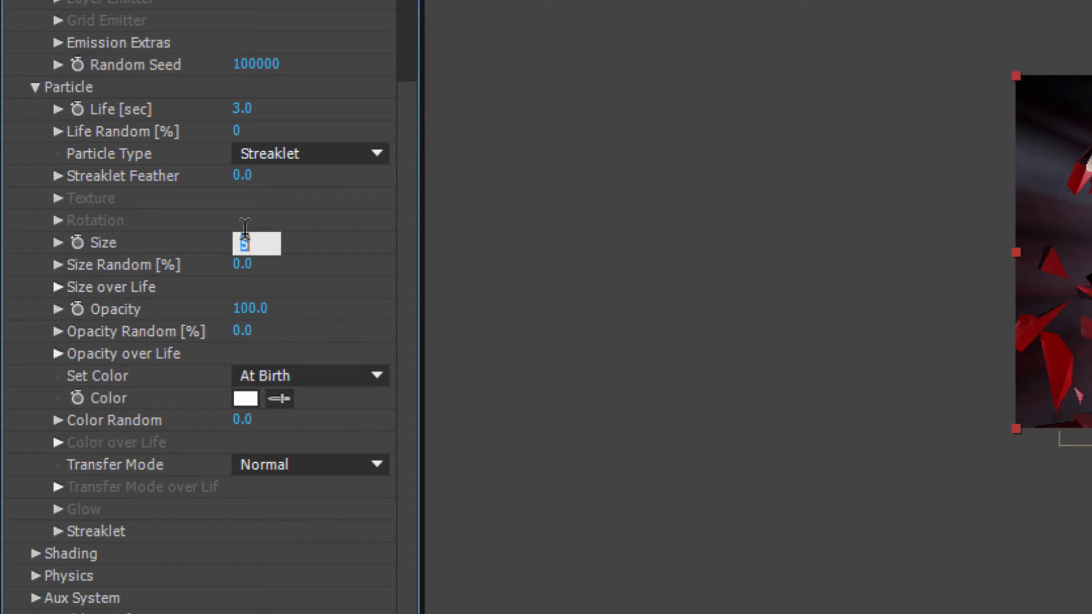
Step: Set the particle Size to 8, Size Random to 25% and Opacity Random to 35%
{"action": "type", "text": "8"}
{"action": "key", "text": "Return"}
{"action": "left_click", "coordinate": [246, 265]}
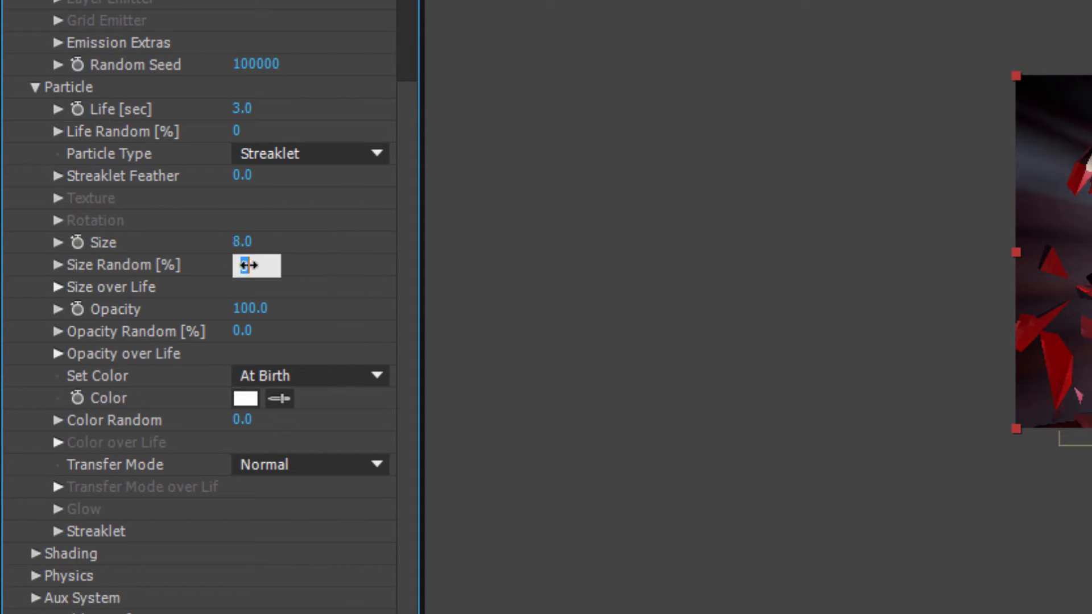
{"action": "type", "text": "25"}
{"action": "key", "text": "Return"}
{"action": "left_click", "coordinate": [249, 335]}
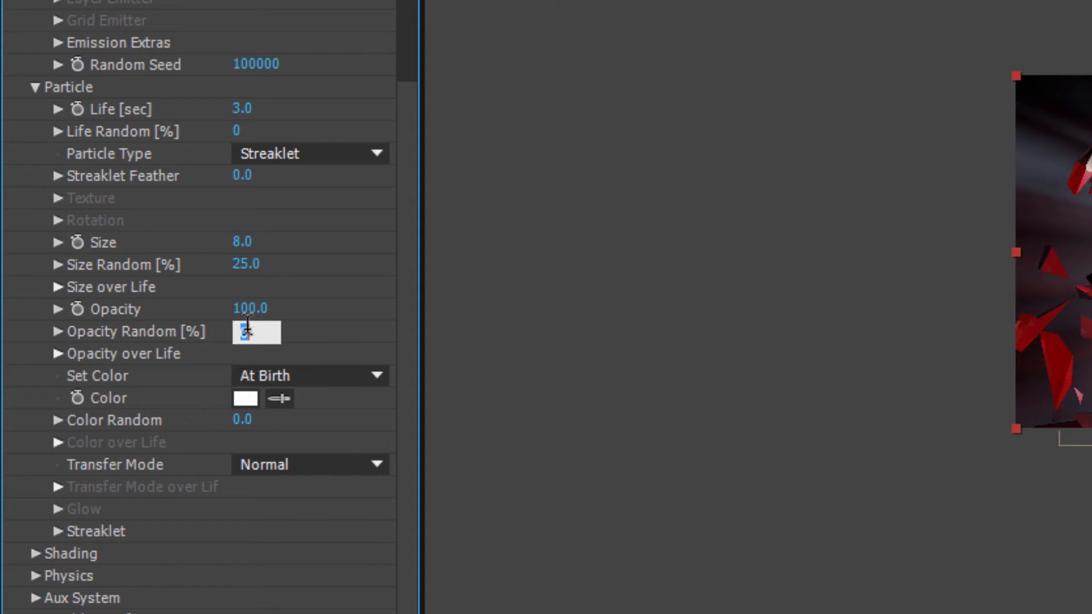
{"action": "type", "text": "35"}
{"action": "key", "text": "Return"}
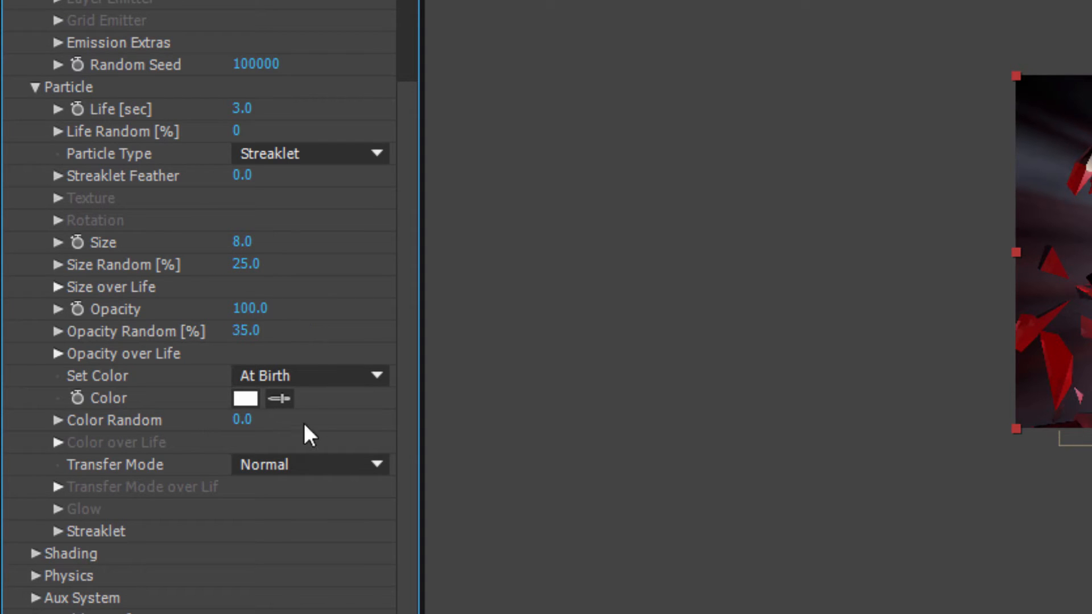
Step: Set the particle color to Over Life and clear the extra color stops from the gradient until a single solid color remains
{"action": "left_click", "coordinate": [282, 378]}
{"action": "left_click", "coordinate": [340, 432]}
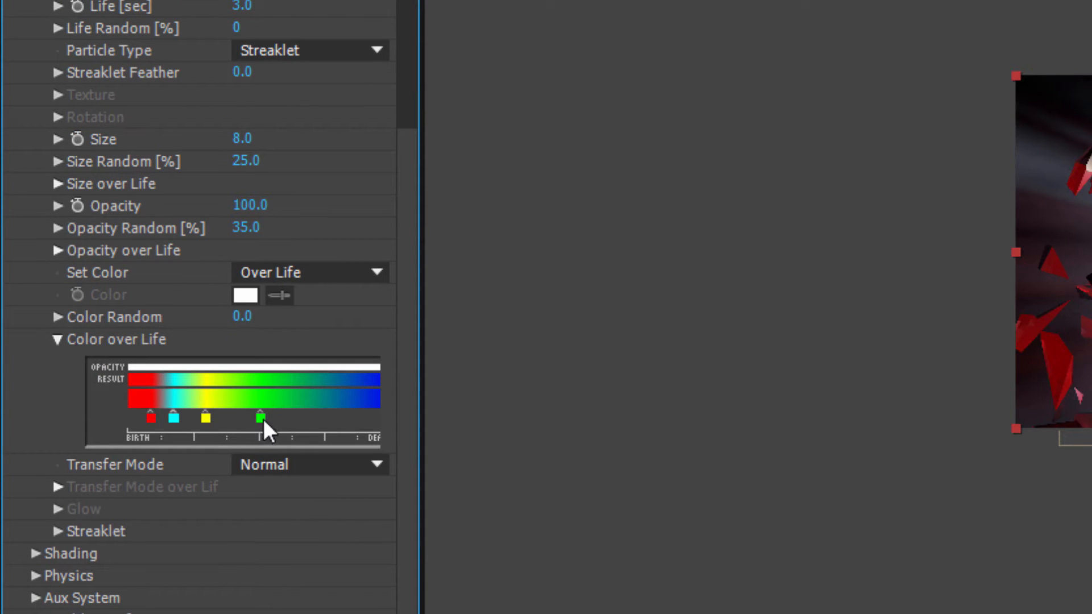
{"action": "left_click_drag", "start_coordinate": [261, 419], "coordinate": [343, 420]}
{"action": "left_click_drag", "start_coordinate": [206, 418], "coordinate": [683, 410]}
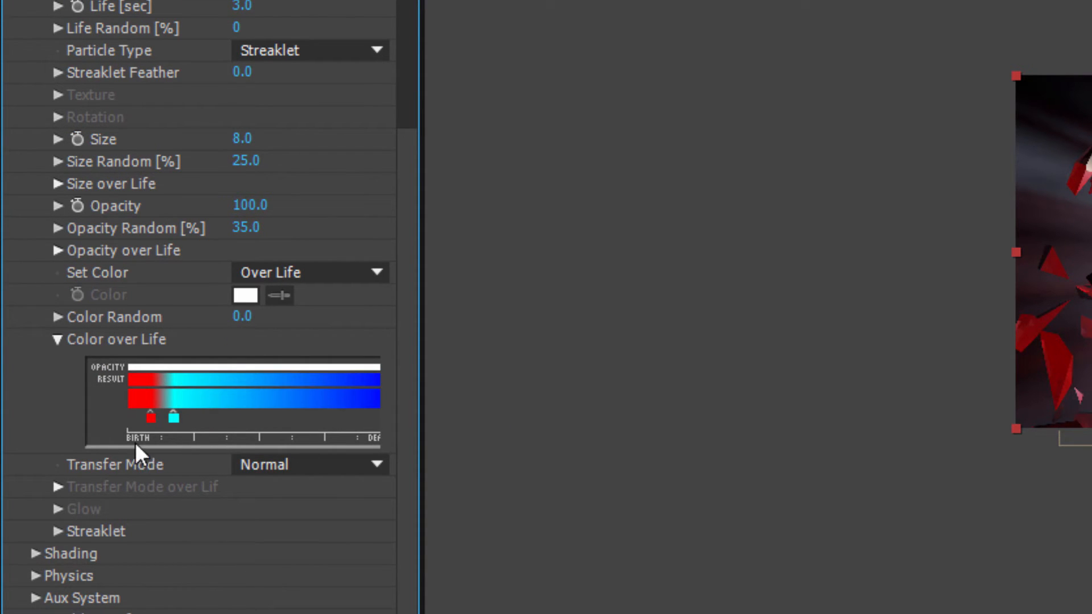
{"action": "left_click_drag", "start_coordinate": [176, 419], "coordinate": [0, 424]}
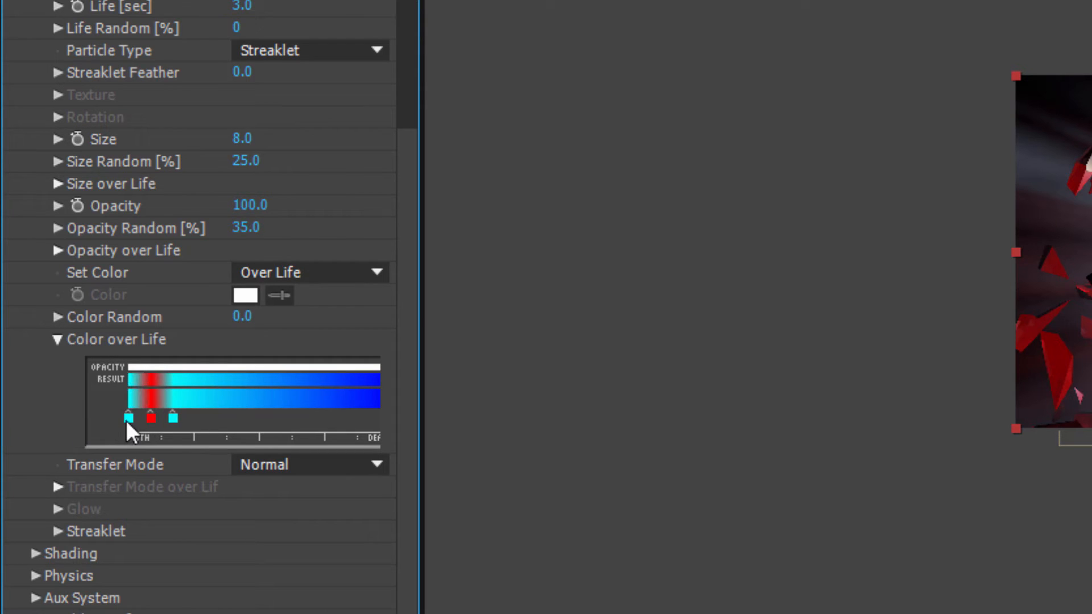
{"action": "left_click_drag", "start_coordinate": [126, 420], "coordinate": [828, 416]}
{"action": "left_click_drag", "start_coordinate": [173, 420], "coordinate": [753, 427]}
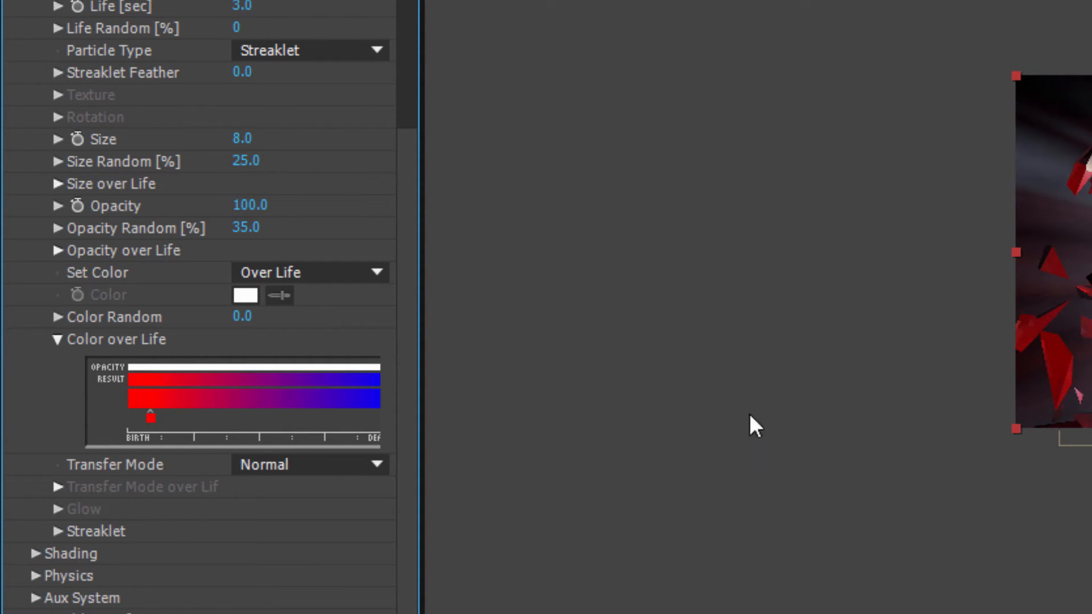
{"action": "left_click_drag", "start_coordinate": [152, 419], "coordinate": [824, 415]}
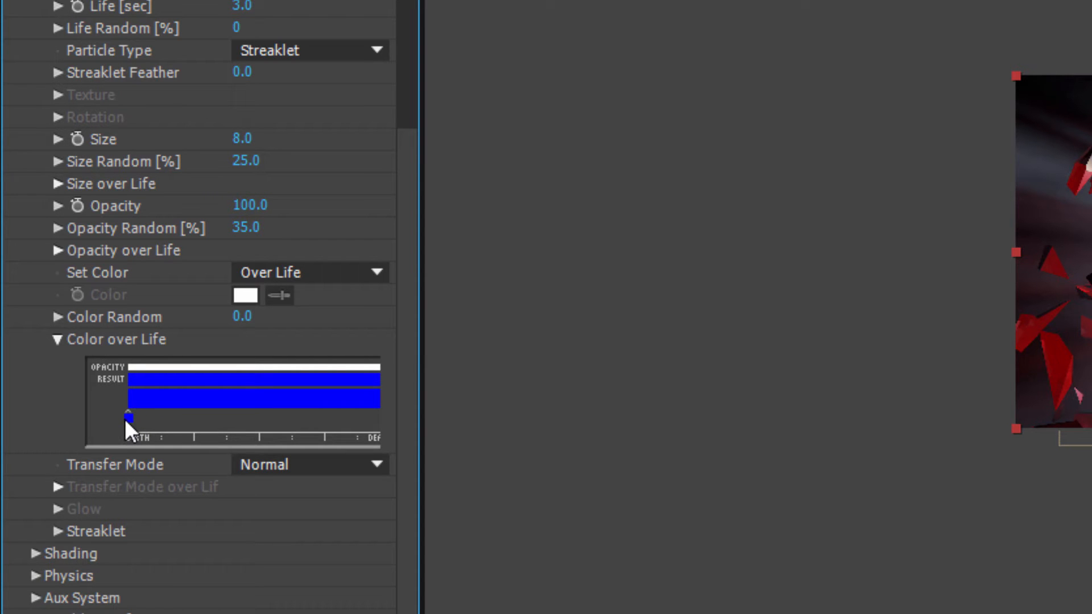
Step: Recolor the birth stop of the Color over Life gradient with a strong red sampled from a shard and refined in the color field
{"action": "double_click", "coordinate": [128, 420]}
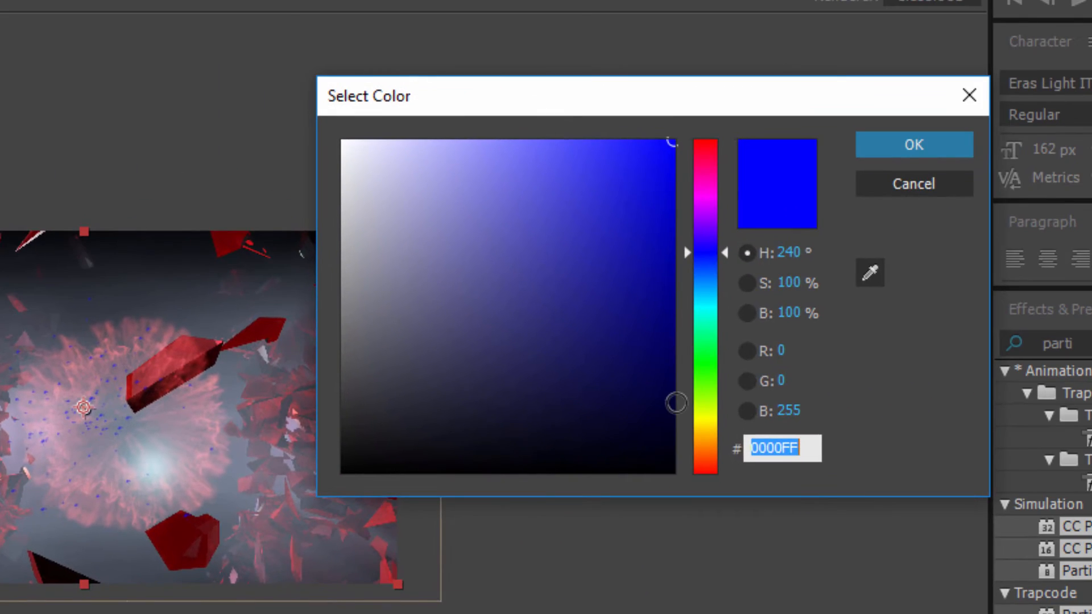
{"action": "key", "text": "BackSpace"}
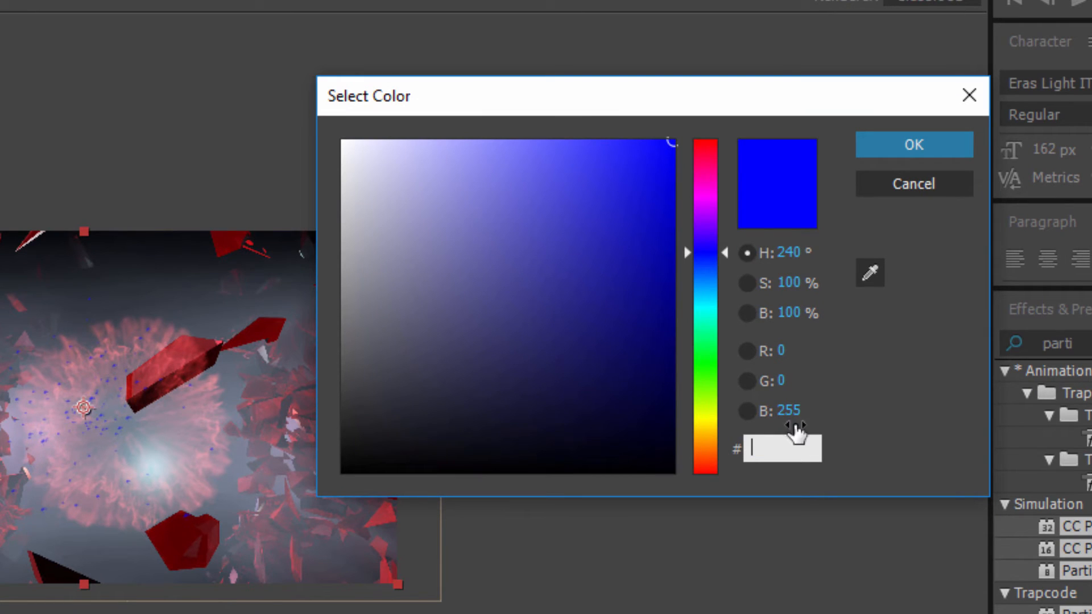
{"action": "left_click", "coordinate": [870, 273]}
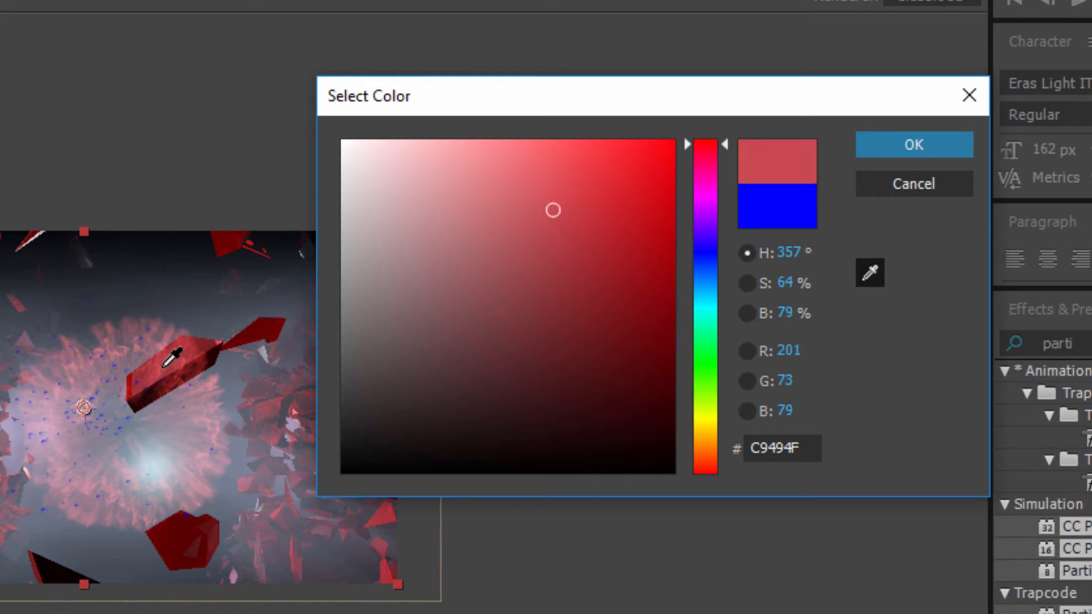
{"action": "left_click", "coordinate": [186, 342]}
{"action": "left_click_drag", "start_coordinate": [568, 252], "coordinate": [611, 194]}
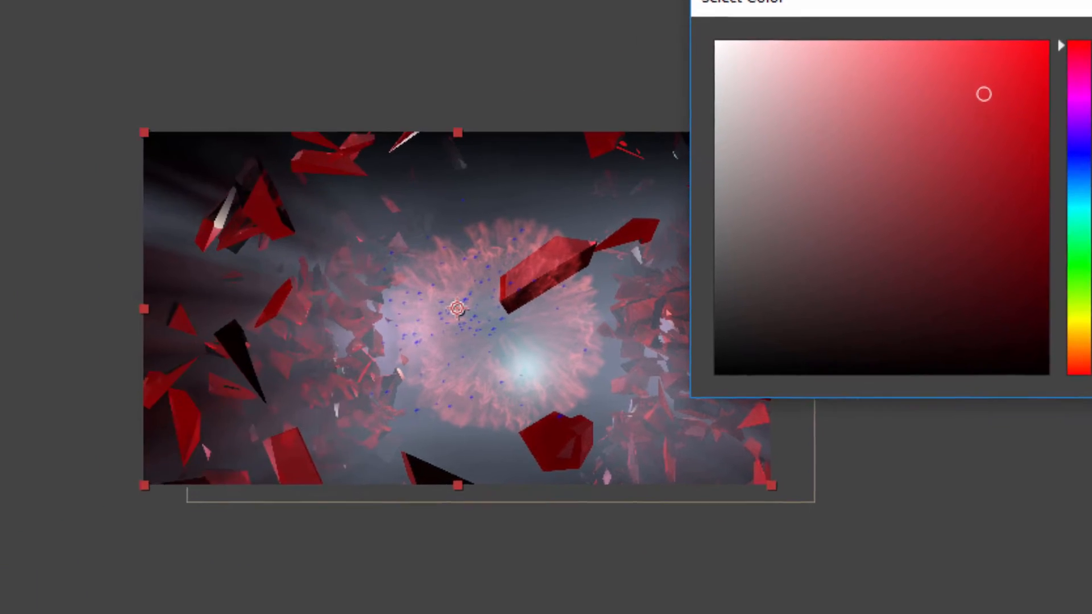
{"action": "left_click", "coordinate": [914, 145]}
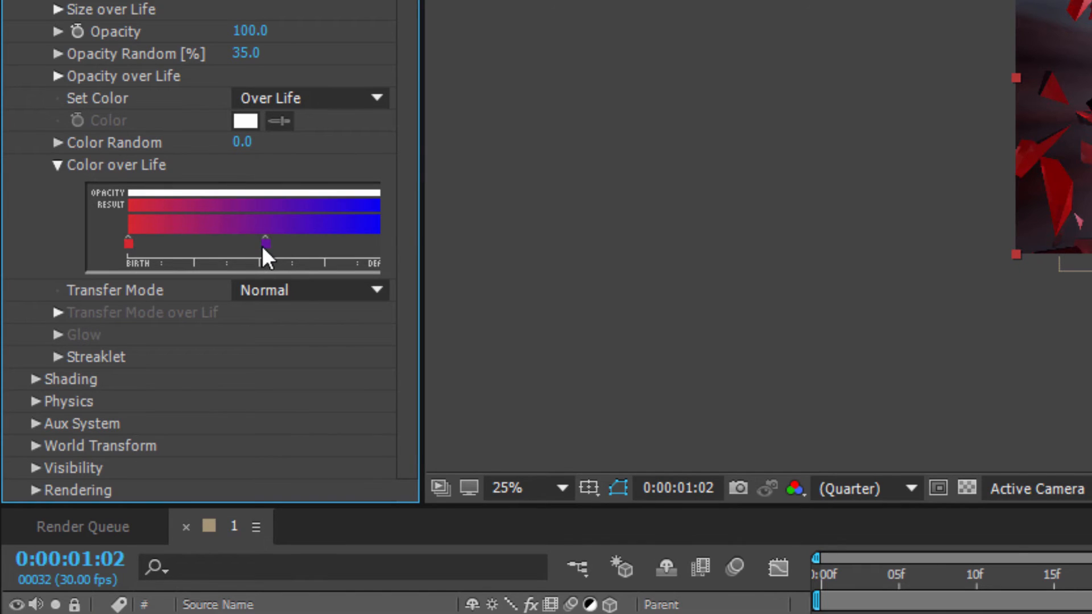
Step: Color the second gradient stop with the red sampled from a shard and move it to the death end
{"action": "double_click", "coordinate": [269, 244]}
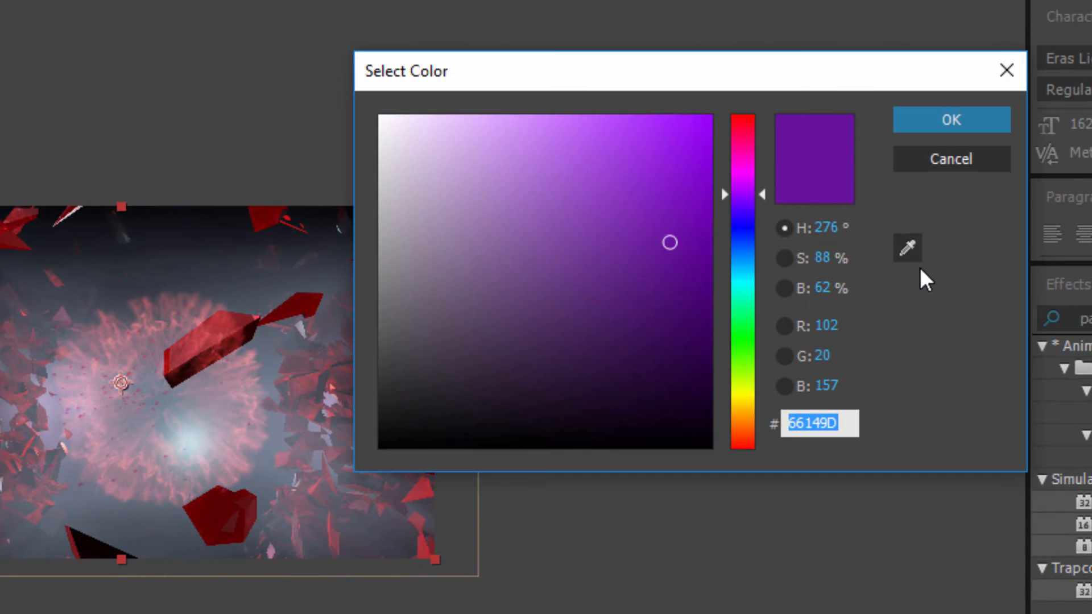
{"action": "left_click", "coordinate": [908, 248]}
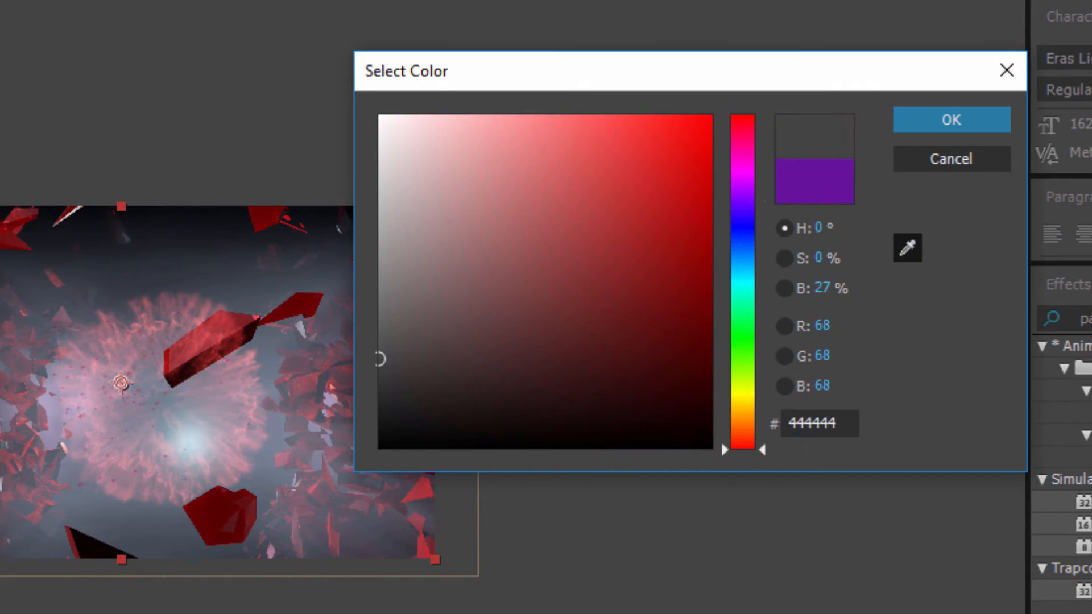
{"action": "left_click", "coordinate": [263, 248]}
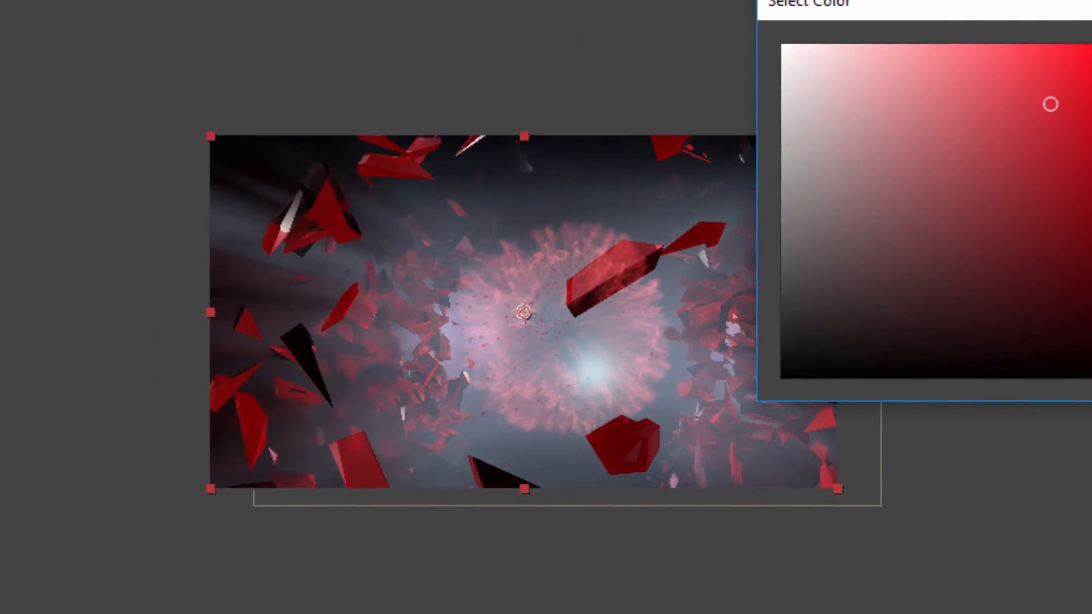
{"action": "left_click", "coordinate": [952, 120]}
{"action": "mouse_move", "coordinate": [270, 336]}
{"action": "left_mouse_down"}
{"action": "mouse_move", "coordinate": [410, 340]}
{"action": "mouse_move", "coordinate": [367, 348]}
{"action": "left_mouse_up"}
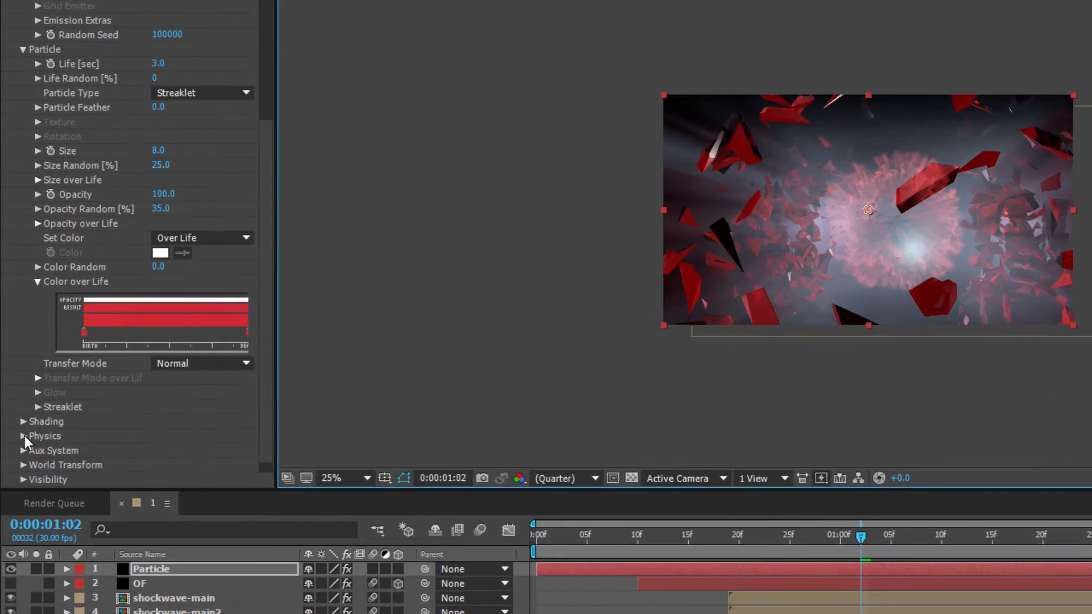
Step: In the Air physics settings, set Spin Amplitude to 7 and Spin Frequency to 3
{"action": "left_click", "coordinate": [27, 393]}
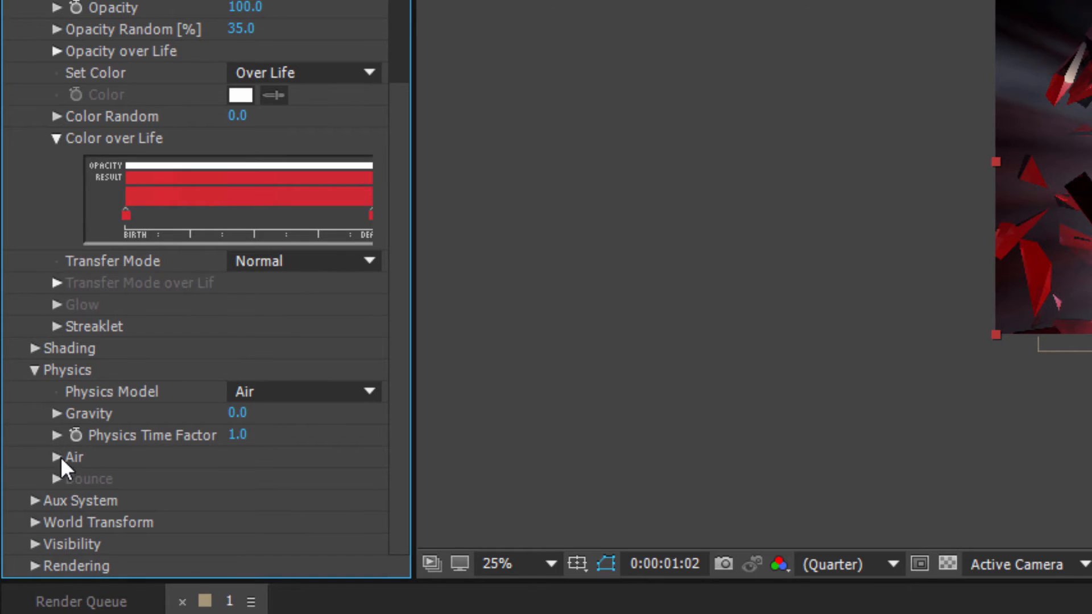
{"action": "left_click", "coordinate": [57, 457]}
{"action": "scroll", "coordinate": [262, 403], "scroll_direction": "down", "scroll_amount": 5}
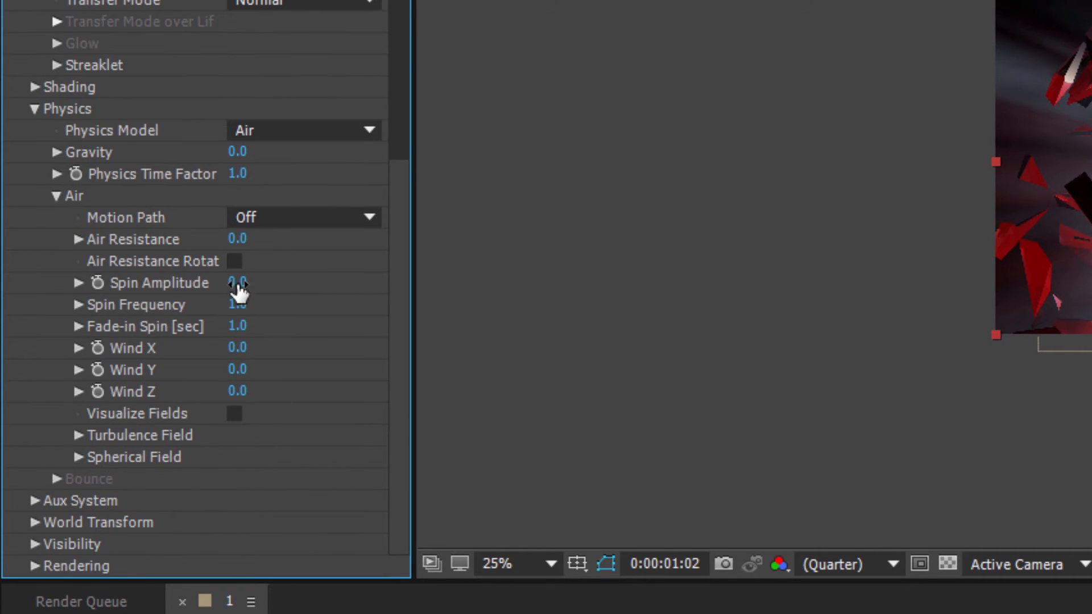
{"action": "left_click", "coordinate": [238, 282]}
{"action": "type", "text": "7"}
{"action": "left_click", "coordinate": [236, 308]}
{"action": "type", "text": "3"}
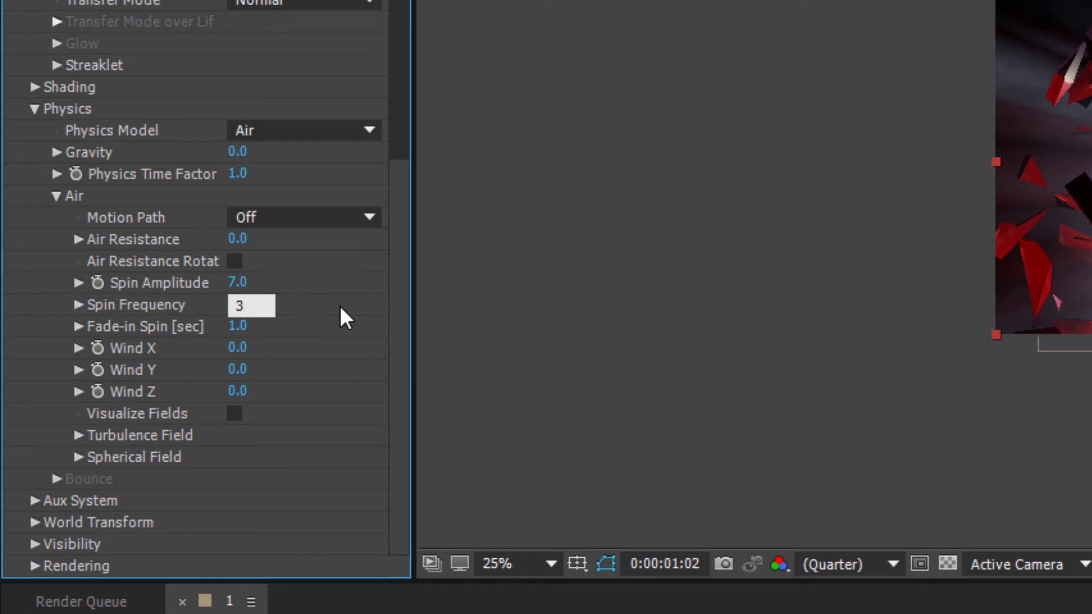
{"action": "left_click", "coordinate": [340, 306]}
{"action": "left_click", "coordinate": [79, 435]}
{"action": "scroll", "coordinate": [104, 421], "scroll_direction": "down", "scroll_amount": 6}
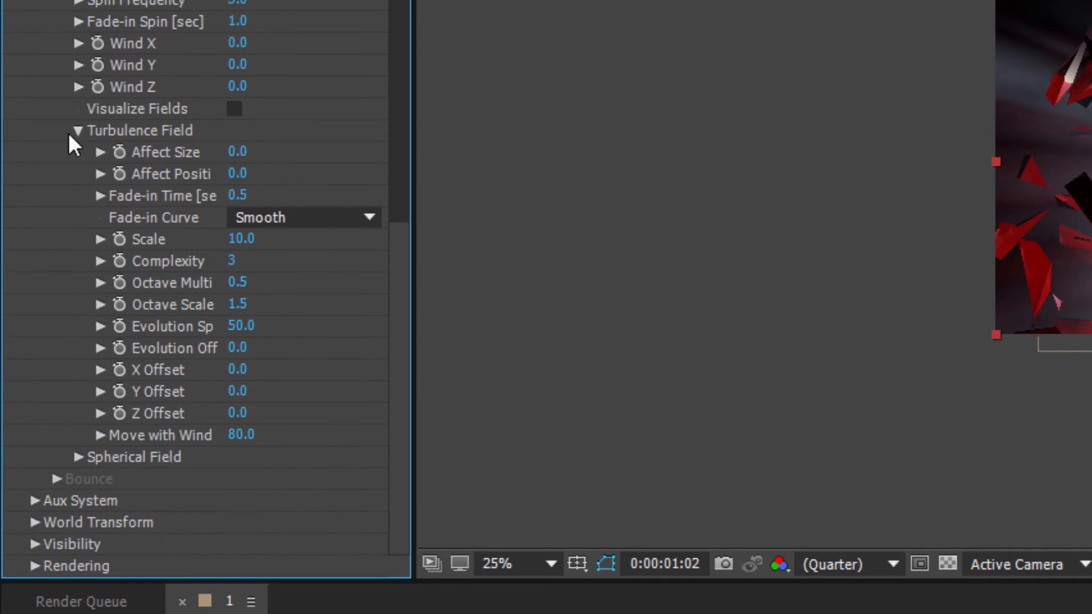
{"action": "left_click", "coordinate": [78, 130]}
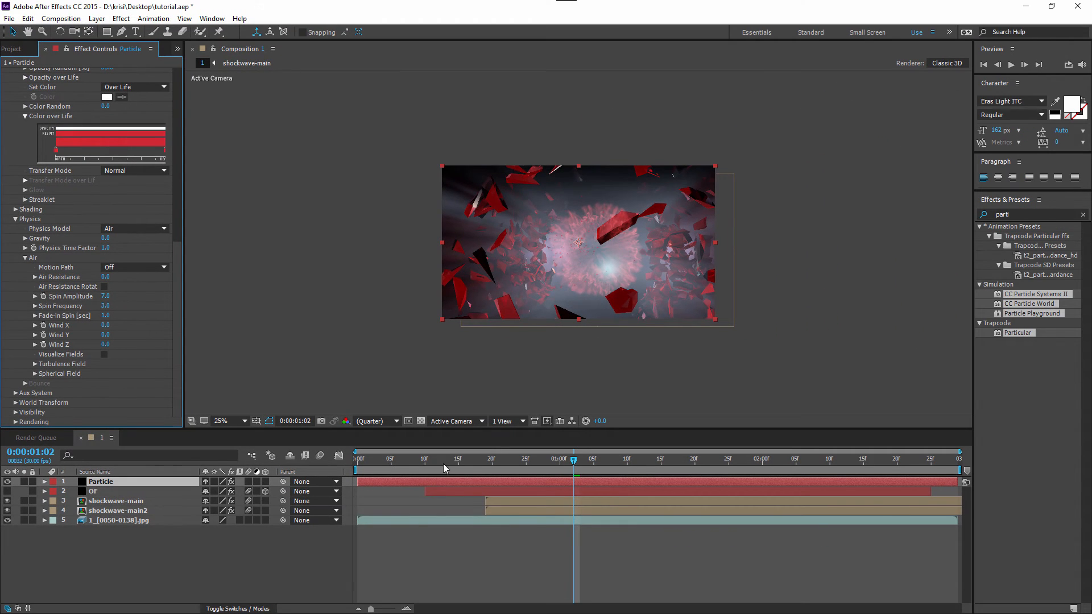
Step: Scrub through the explosion and start keyframing Wind Z at 0:00:00:14
{"action": "left_click", "coordinate": [592, 506]}
{"action": "left_click_drag", "start_coordinate": [459, 463], "coordinate": [512, 460]}
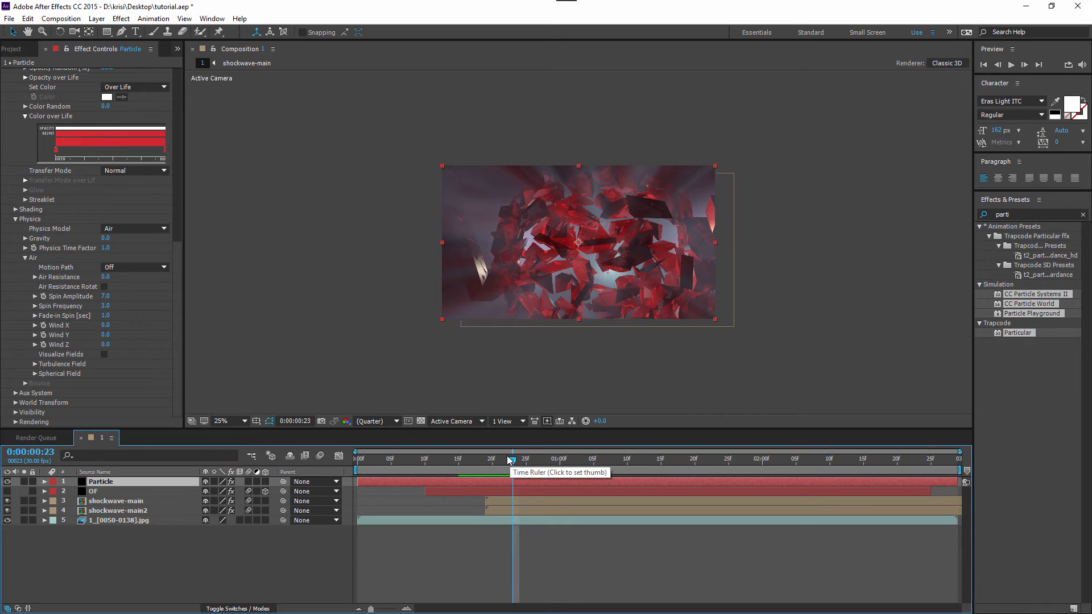
{"action": "left_click_drag", "start_coordinate": [442, 462], "coordinate": [452, 462]}
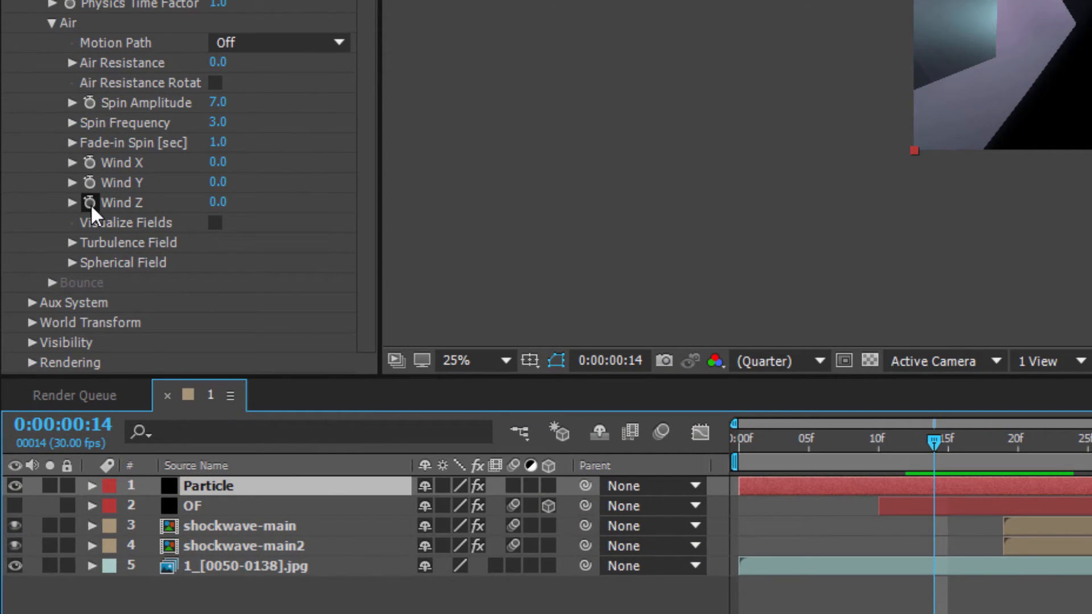
{"action": "left_click", "coordinate": [90, 203]}
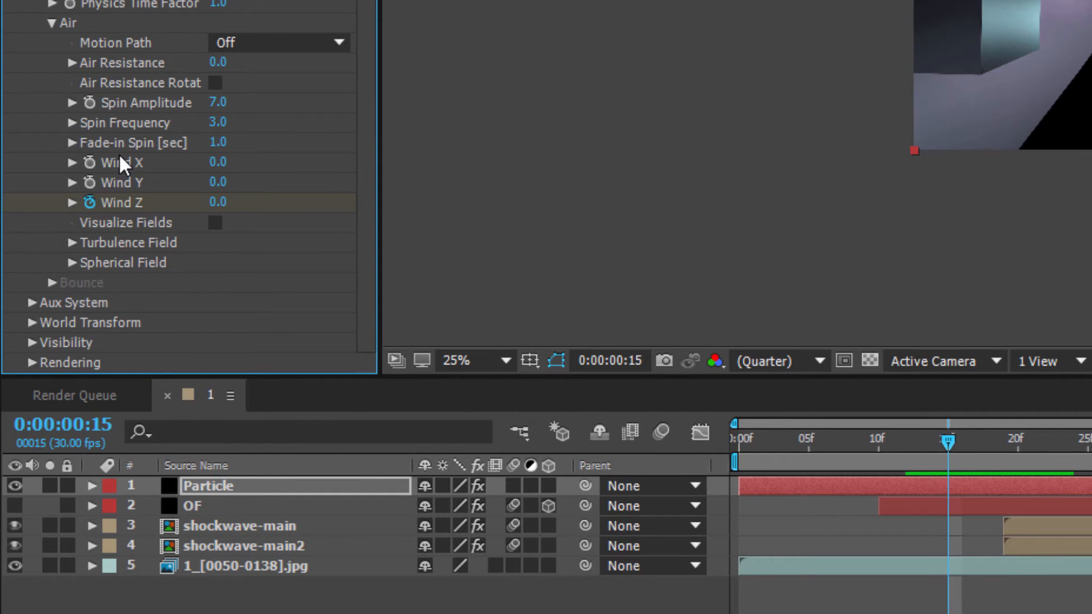
Step: Start keyframing Emitter Size X and Y at frame 18, and keyframe Particles/sec at 0 on frame 21
{"action": "scroll", "coordinate": [127, 94], "scroll_direction": "up", "scroll_amount": 15}
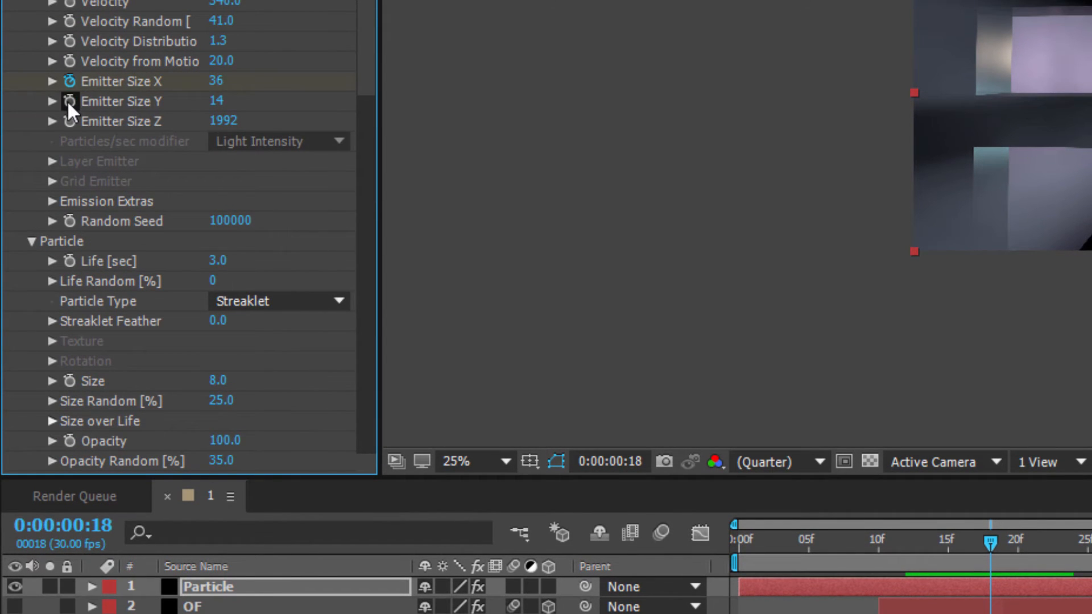
{"action": "left_click", "coordinate": [68, 100]}
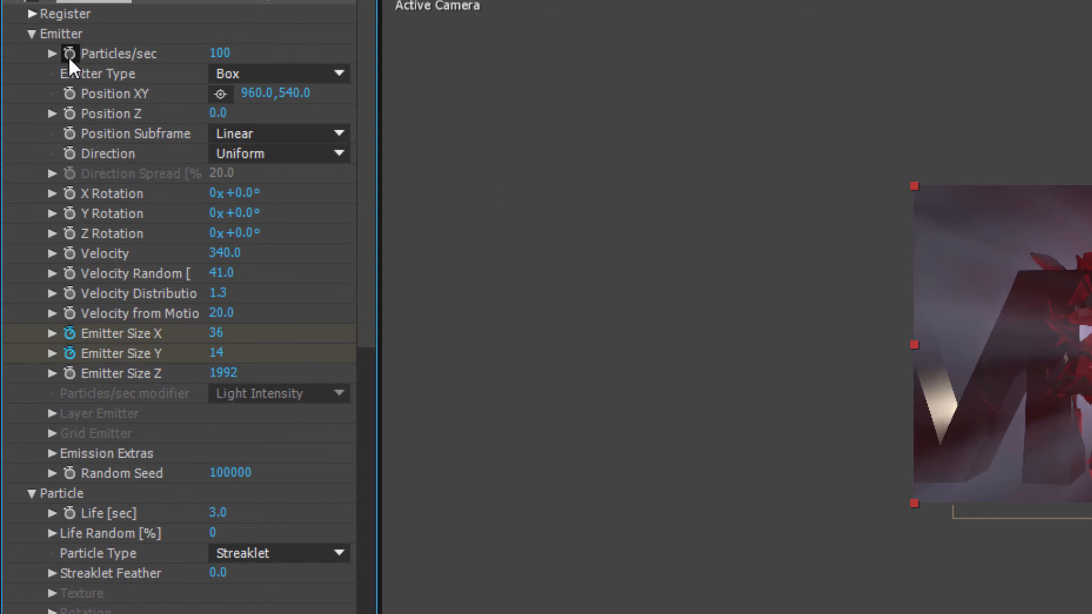
{"action": "left_click", "coordinate": [68, 53]}
{"action": "left_click", "coordinate": [216, 53]}
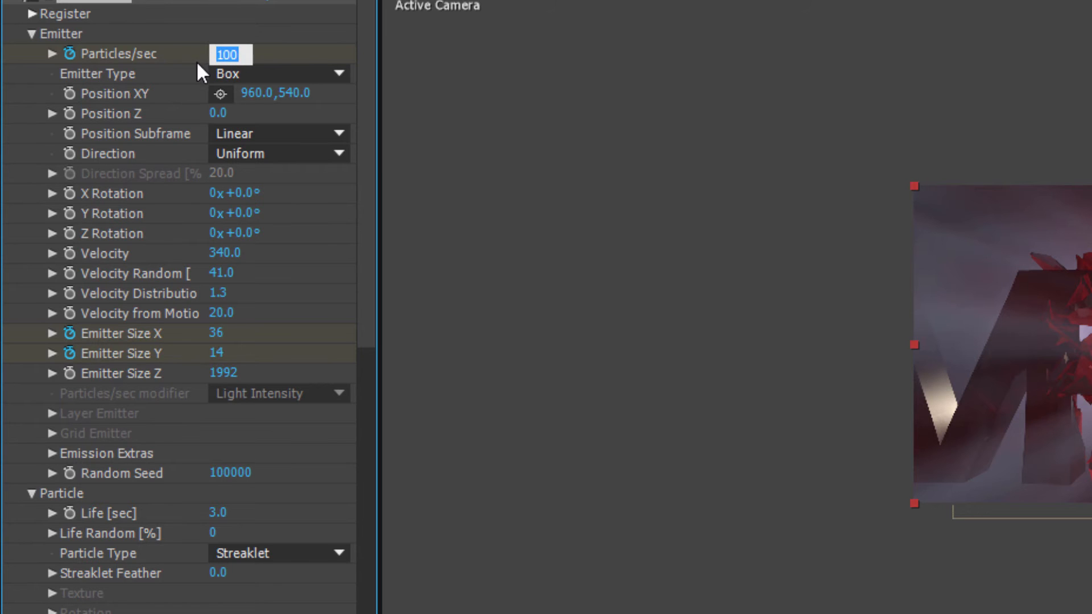
{"action": "type", "text": "0"}
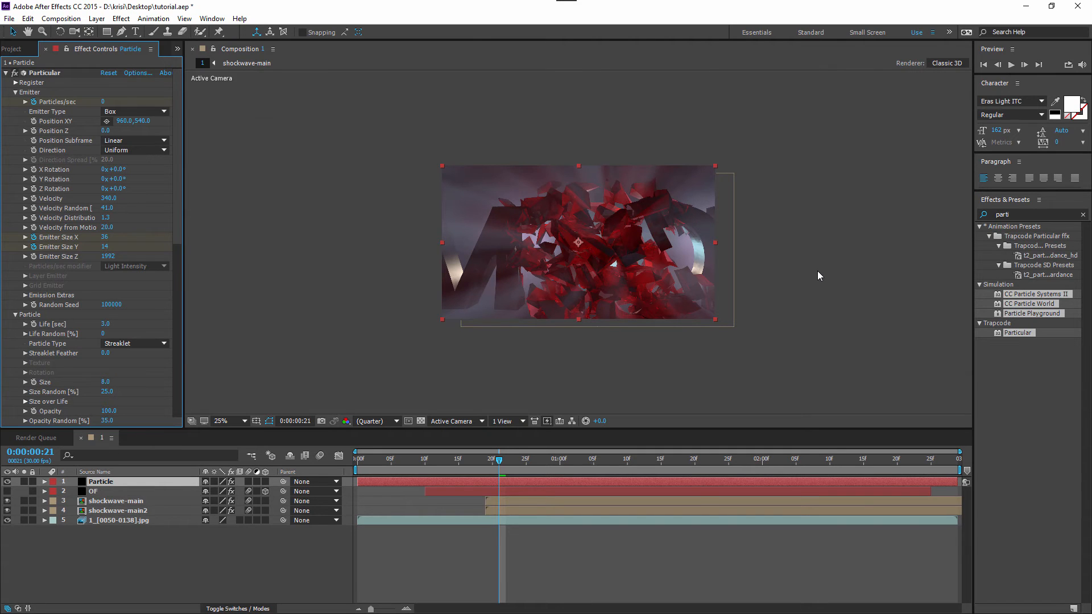
Step: Add a Wind Z keyframe of -4435 at 0:00:00:22
{"action": "key", "text": "Page_Down"}
{"action": "scroll", "coordinate": [74, 224], "scroll_direction": "down", "scroll_amount": 6}
{"action": "scroll", "coordinate": [107, 337], "scroll_direction": "down", "scroll_amount": 7}
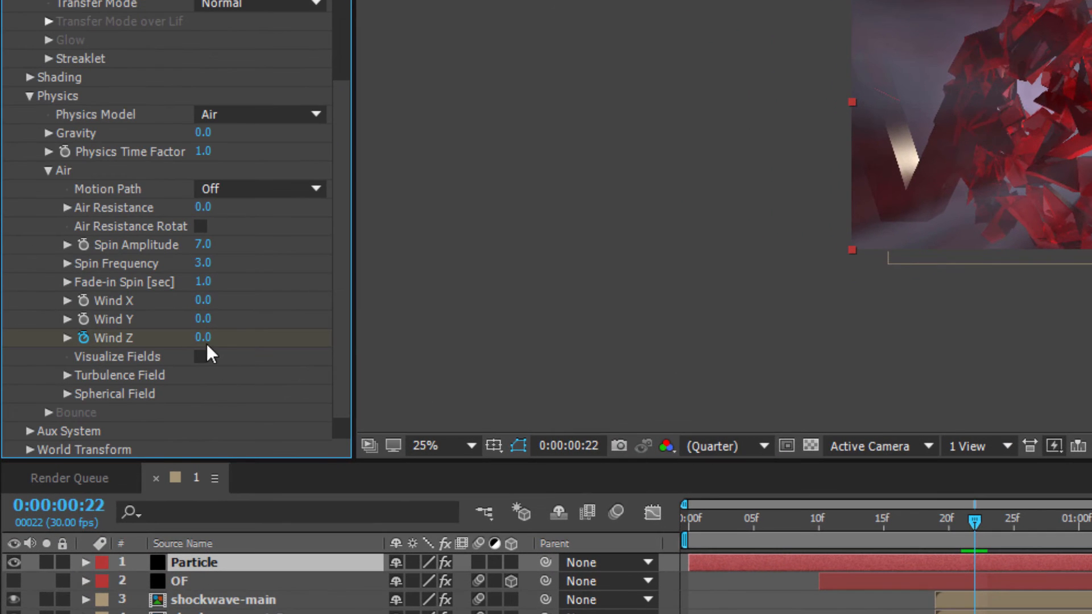
{"action": "left_click", "coordinate": [105, 365]}
{"action": "key", "text": "BackSpace"}
{"action": "type", "text": "-4435"}
{"action": "key", "text": "Return"}
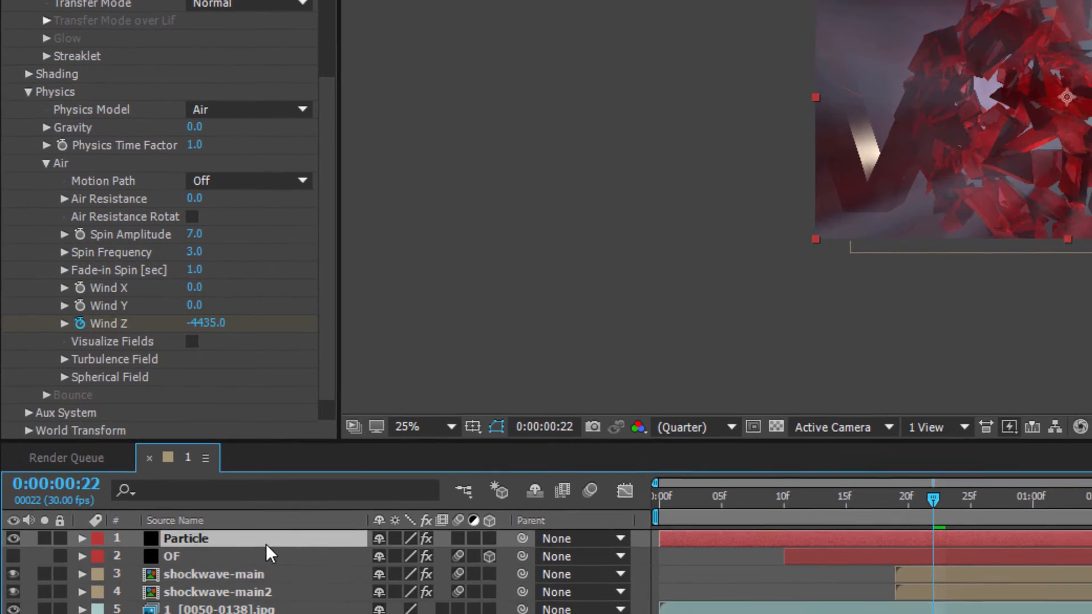
Step: Reveal the Particle layer's keyframes, add a Particles/sec keyframe of 150 at 0:00:00:24, and scrub ahead to check the burst
{"action": "key", "text": "u"}
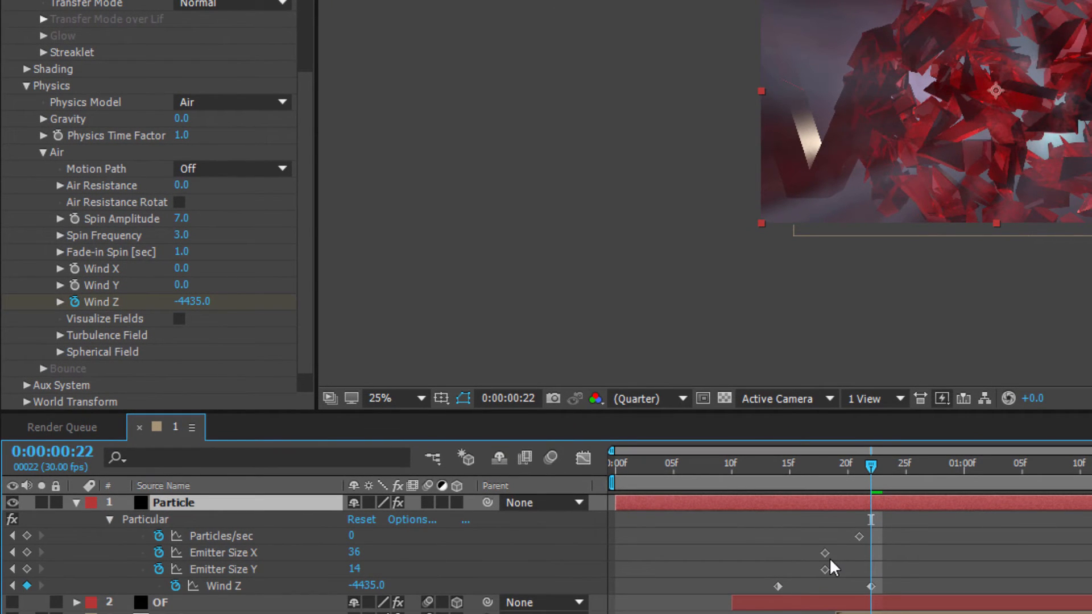
{"action": "key", "text": "Page_Down"}
{"action": "key", "text": "Page_Down"}
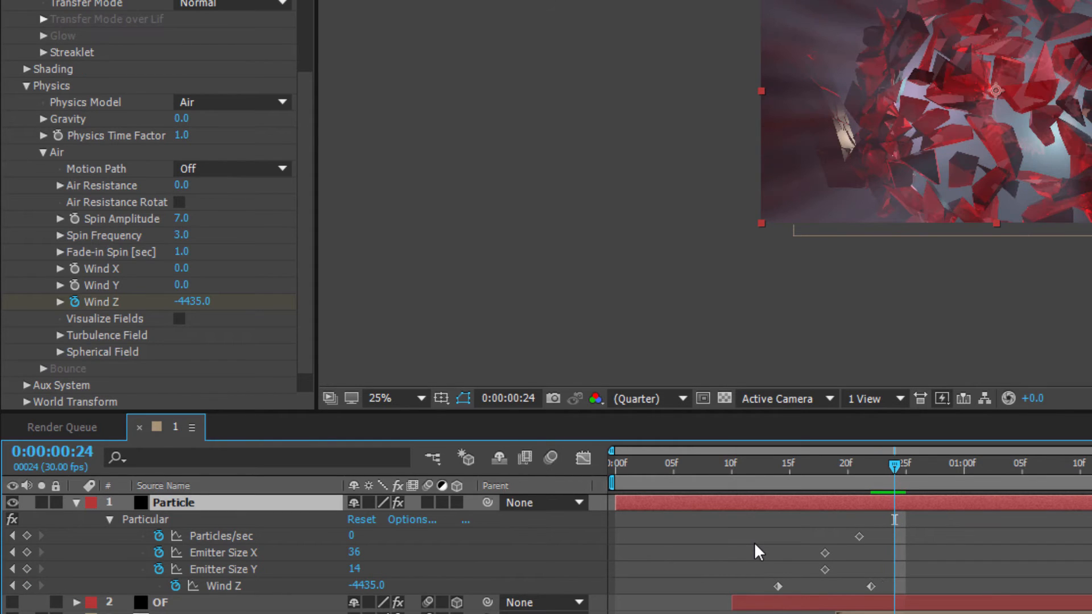
{"action": "left_click", "coordinate": [354, 536]}
{"action": "type", "text": "1"}
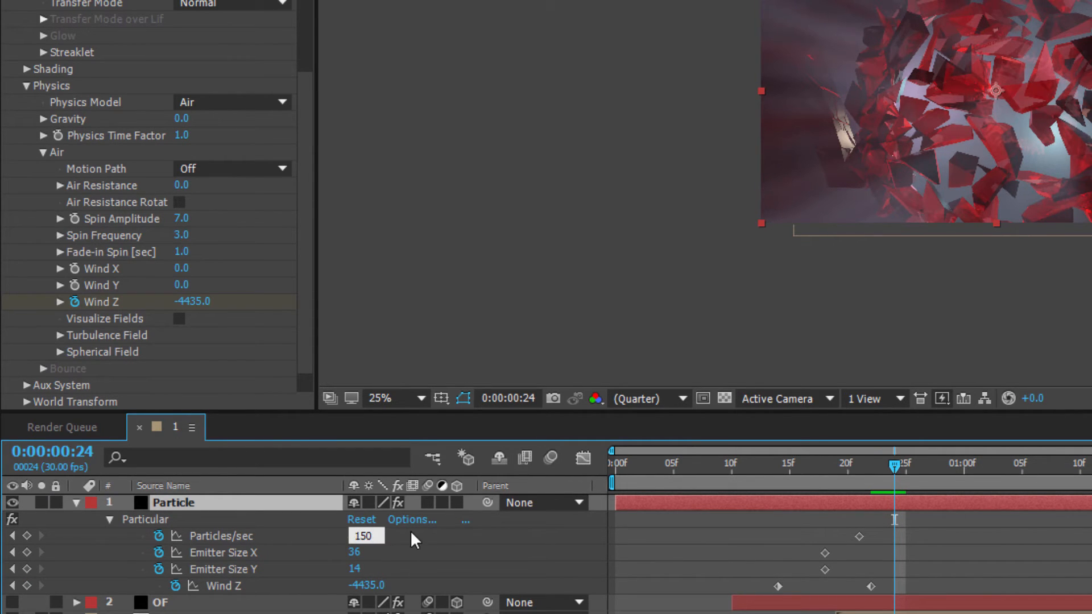
{"action": "type", "text": "50"}
{"action": "left_click_drag", "start_coordinate": [903, 463], "coordinate": [1070, 441]}
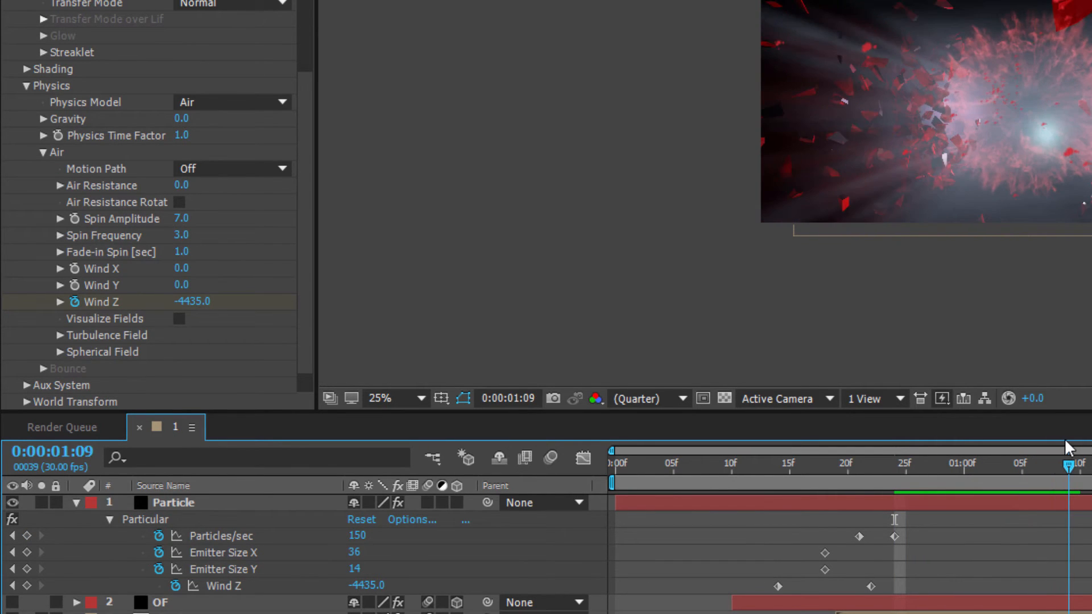
Step: Add keyframes at 0:00:01:09 on the Particle layer with Emitter Size X at 104 and Emitter Size Y at 983
{"action": "left_click", "coordinate": [356, 555]}
{"action": "type", "text": "10"}
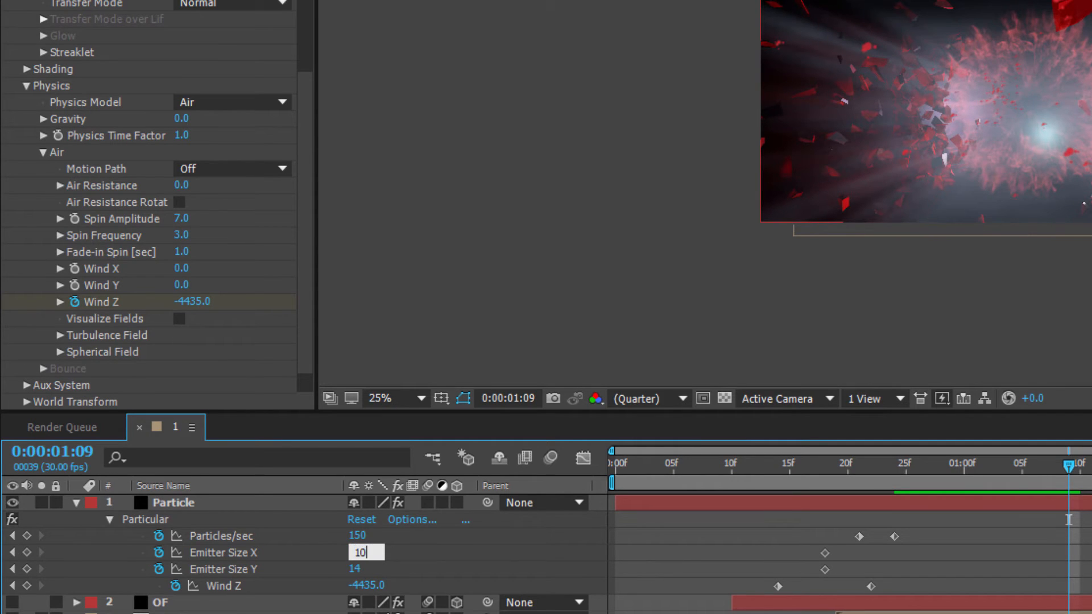
{"action": "type", "text": "4"}
{"action": "key", "text": "Return"}
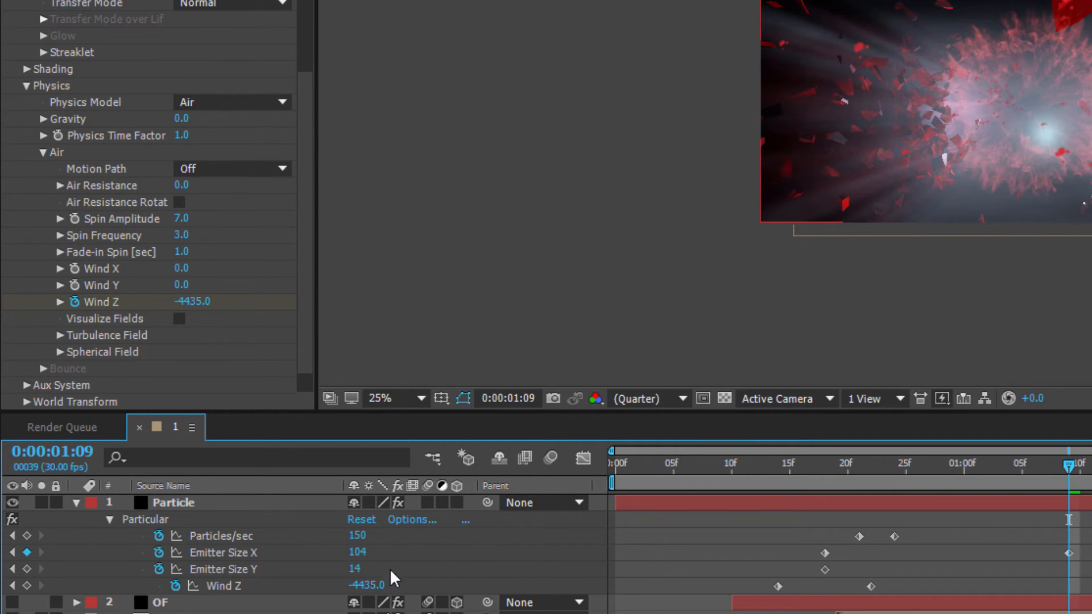
{"action": "left_click", "coordinate": [360, 569]}
{"action": "type", "text": "83"}
{"action": "key", "text": "Return"}
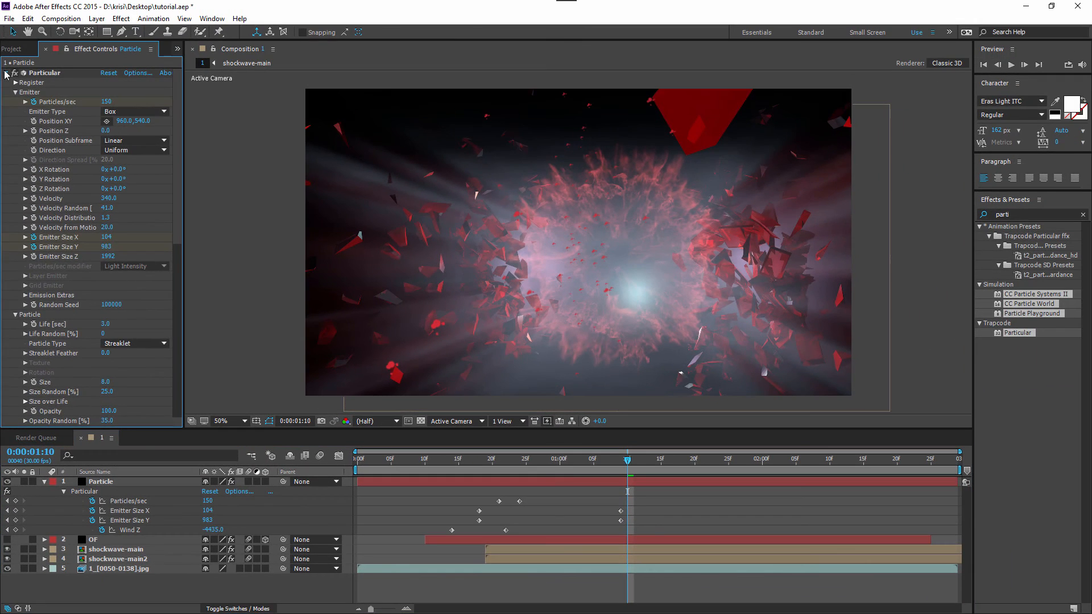
Step: Collapse the Particular settings and the Particle layer's properties, and switch on motion blur for that layer
{"action": "left_click", "coordinate": [7, 72]}
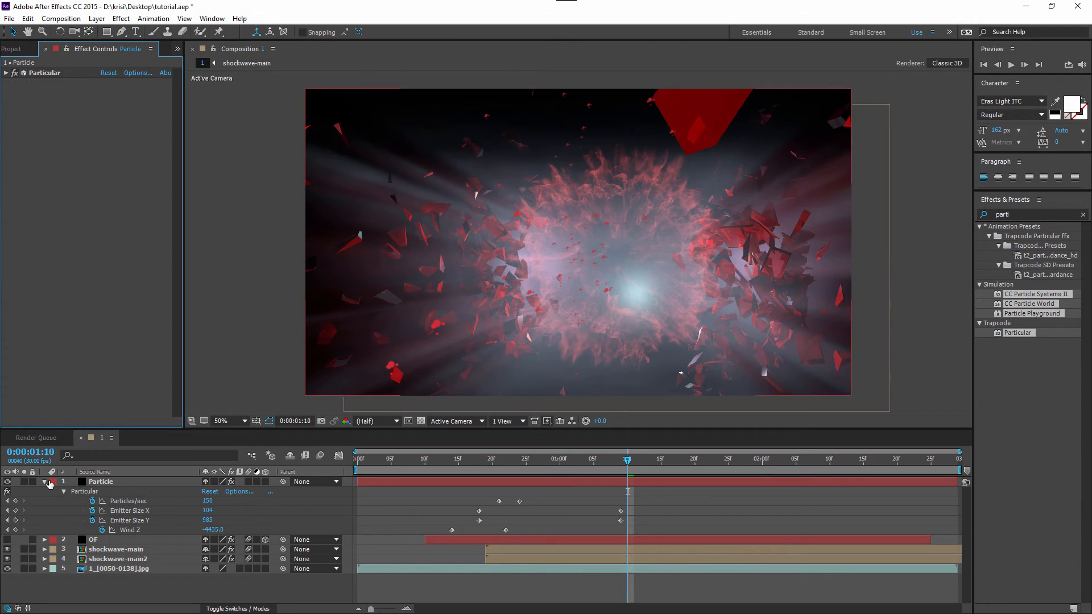
{"action": "left_click", "coordinate": [45, 483]}
{"action": "left_click", "coordinate": [596, 482]}
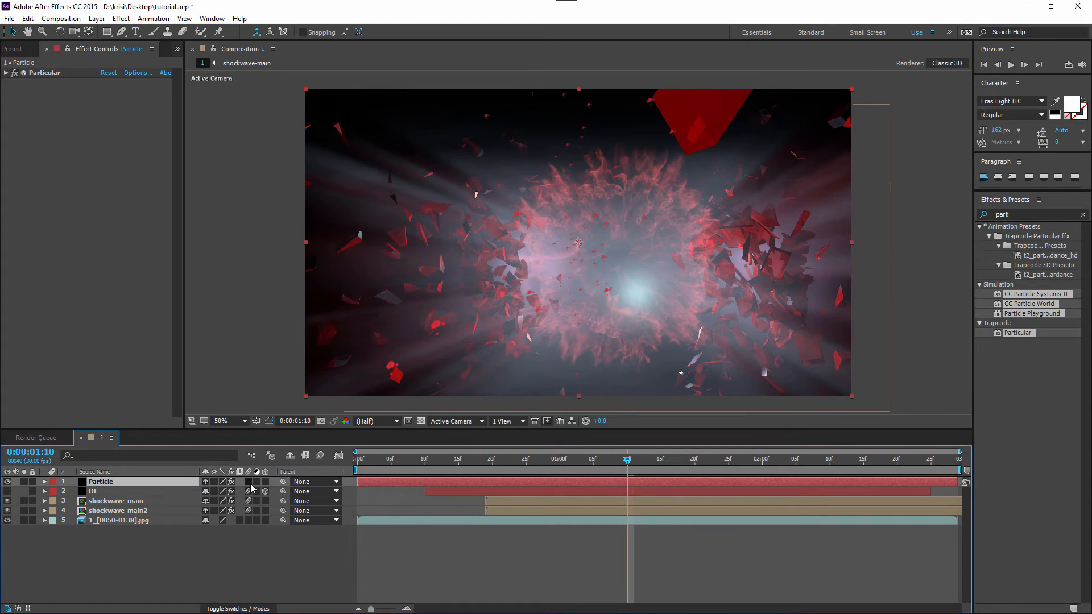
{"action": "left_click", "coordinate": [249, 482]}
Step: Create a new adjustment layer above all other layers and rename it CC
{"action": "left_click", "coordinate": [112, 555]}
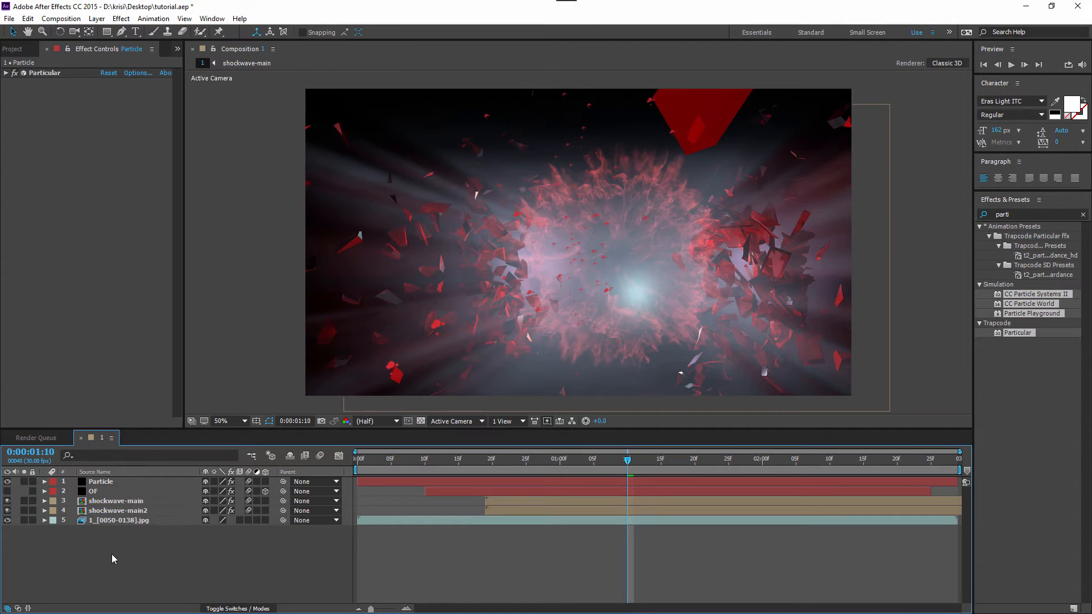
{"action": "right_click", "coordinate": [112, 560]}
{"action": "mouse_move", "coordinate": [171, 446]}
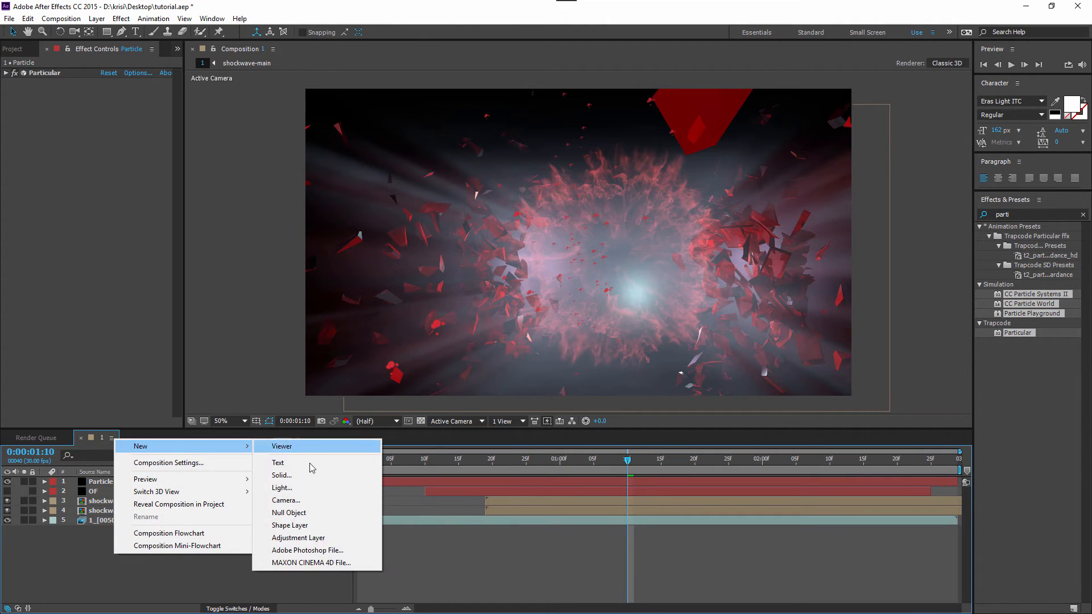
{"action": "left_click", "coordinate": [298, 537]}
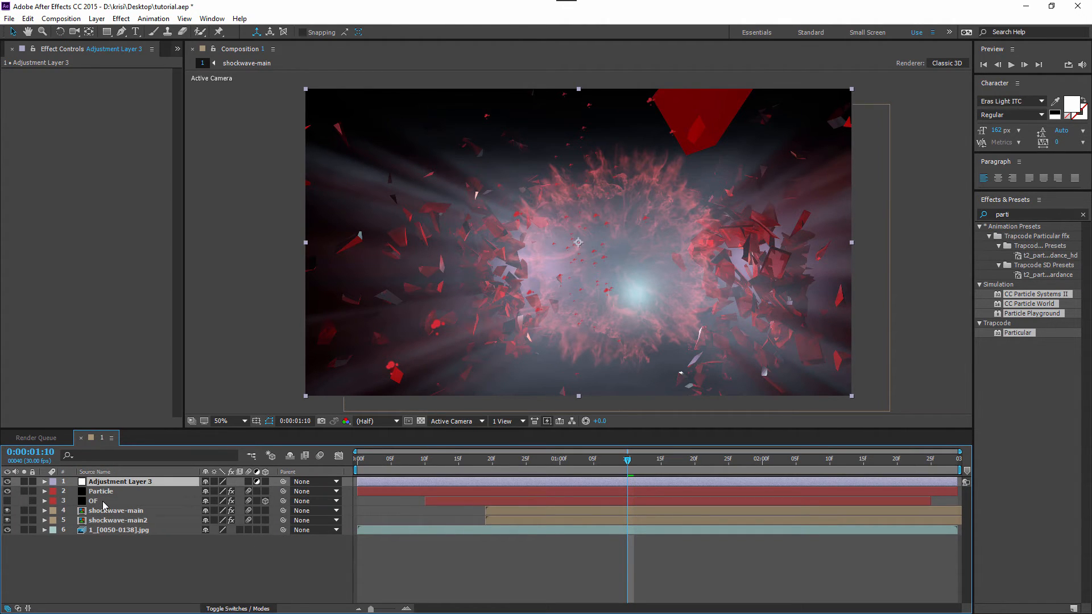
{"action": "key", "text": "Return"}
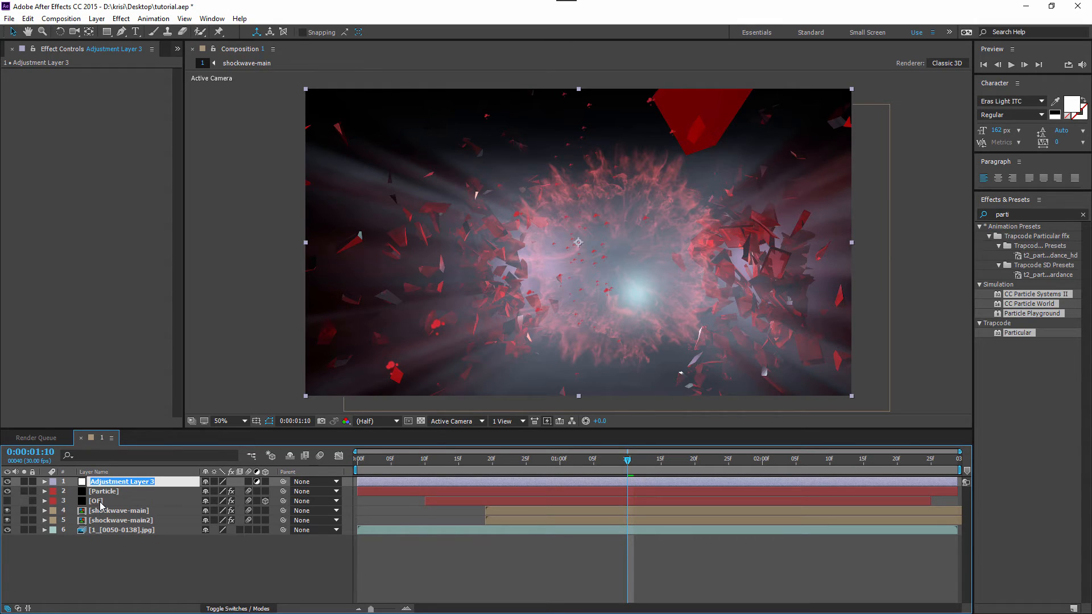
{"action": "type", "text": "CC"}
{"action": "left_click", "coordinate": [158, 567]}
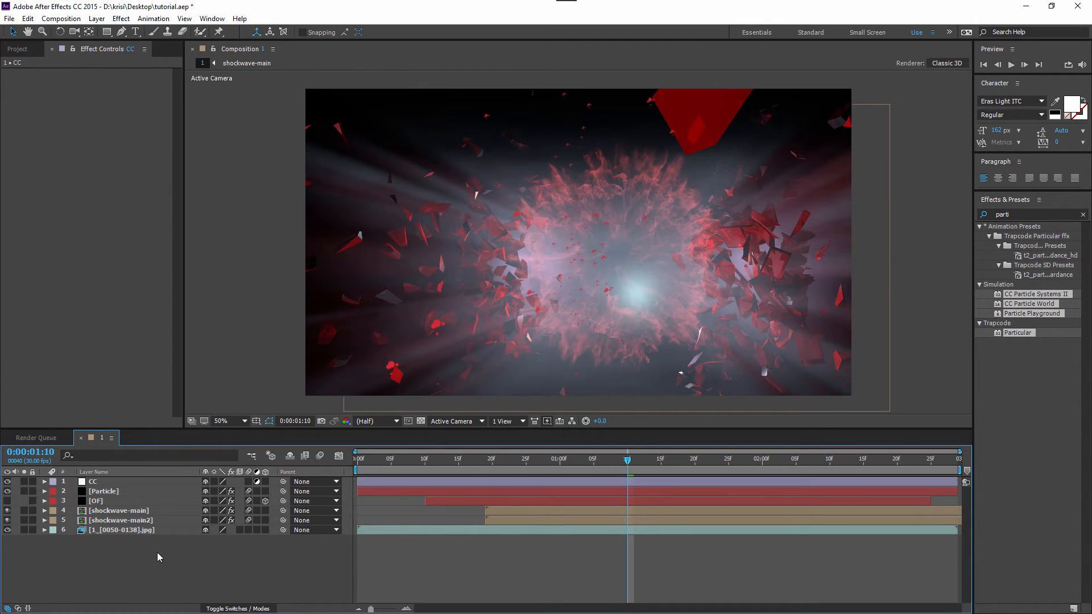
Step: Find the Curves effect and apply it to the CC adjustment layer
{"action": "left_click", "coordinate": [983, 217]}
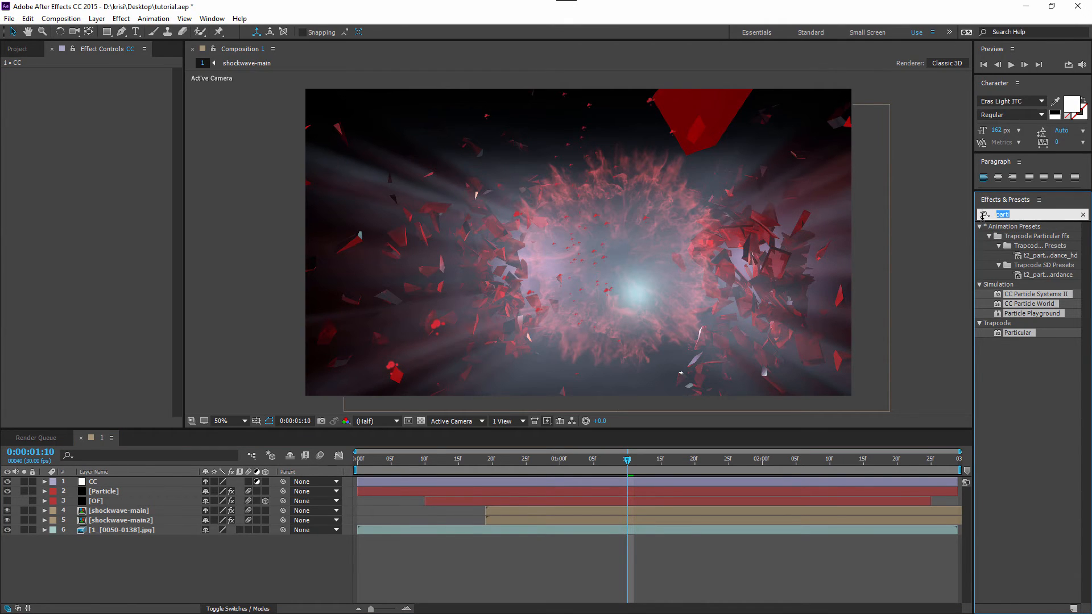
{"action": "type", "text": "curv"}
{"action": "left_click", "coordinate": [1022, 270]}
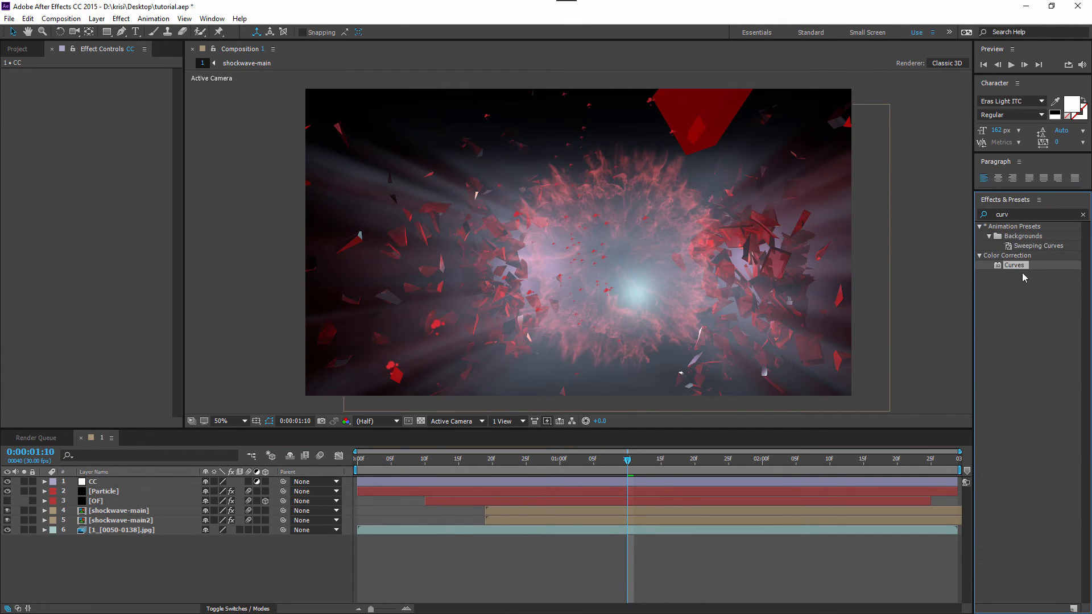
{"action": "left_click_drag", "start_coordinate": [1020, 271], "coordinate": [125, 482]}
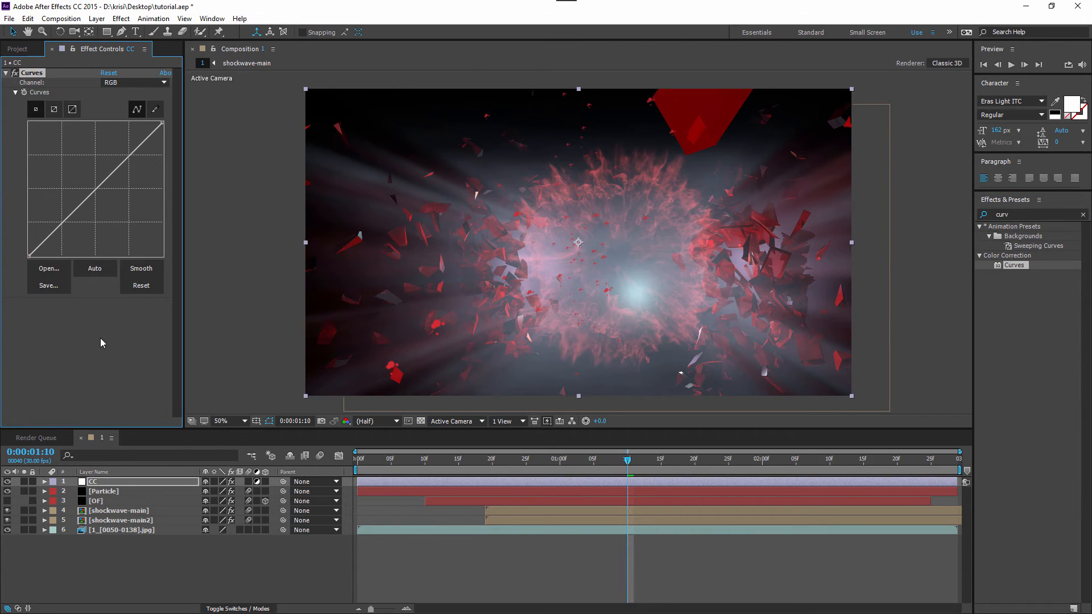
Step: Find the Color Correction Vibrance effect and add it below Curves on the CC layer
{"action": "left_click", "coordinate": [992, 216]}
{"action": "type", "text": "vibr"}
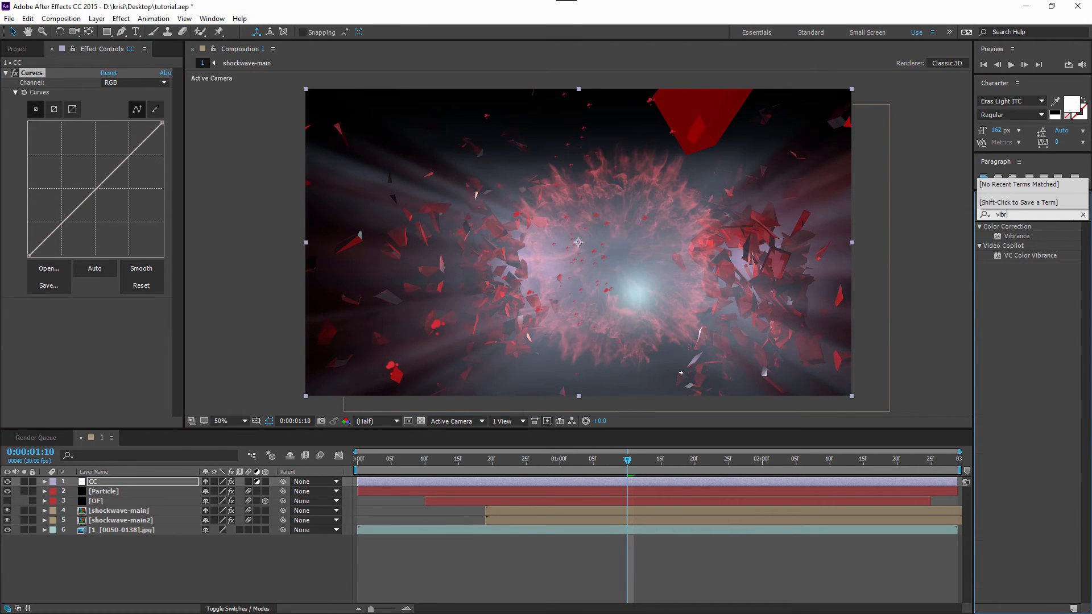
{"action": "left_click_drag", "start_coordinate": [1024, 237], "coordinate": [32, 336]}
Step: Add the Color Balance effect below Vibrance on the CC layer, collapse both effects and clear the effect search
{"action": "left_click_drag", "start_coordinate": [1038, 216], "coordinate": [980, 222]}
{"action": "type", "text": "c"}
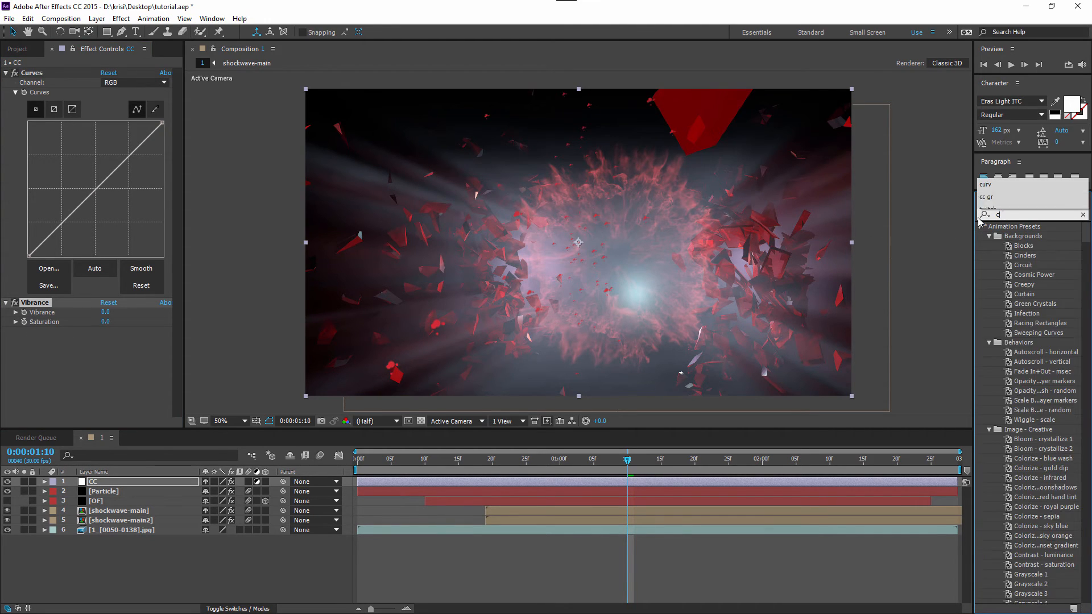
{"action": "type", "text": "olor ba"}
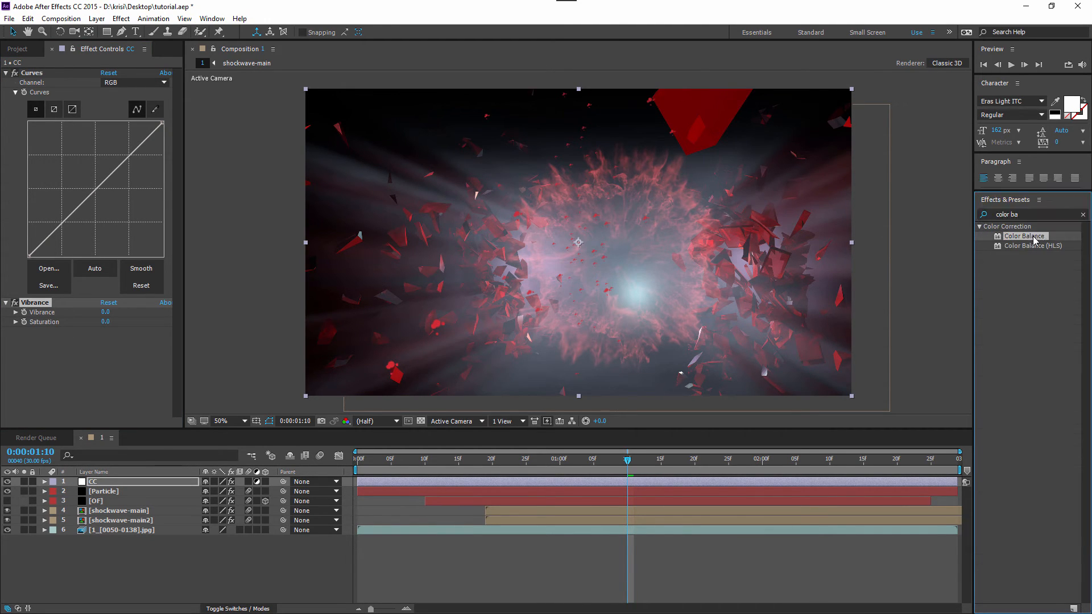
{"action": "left_click_drag", "start_coordinate": [1024, 236], "coordinate": [122, 367]}
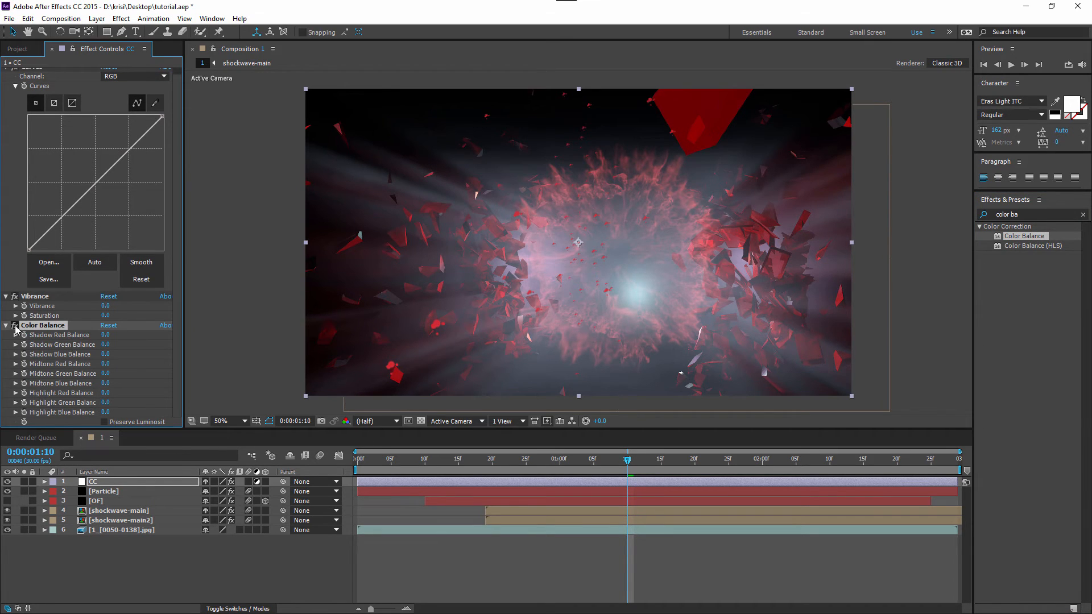
{"action": "left_click", "coordinate": [6, 296]}
{"action": "left_click", "coordinate": [6, 312]}
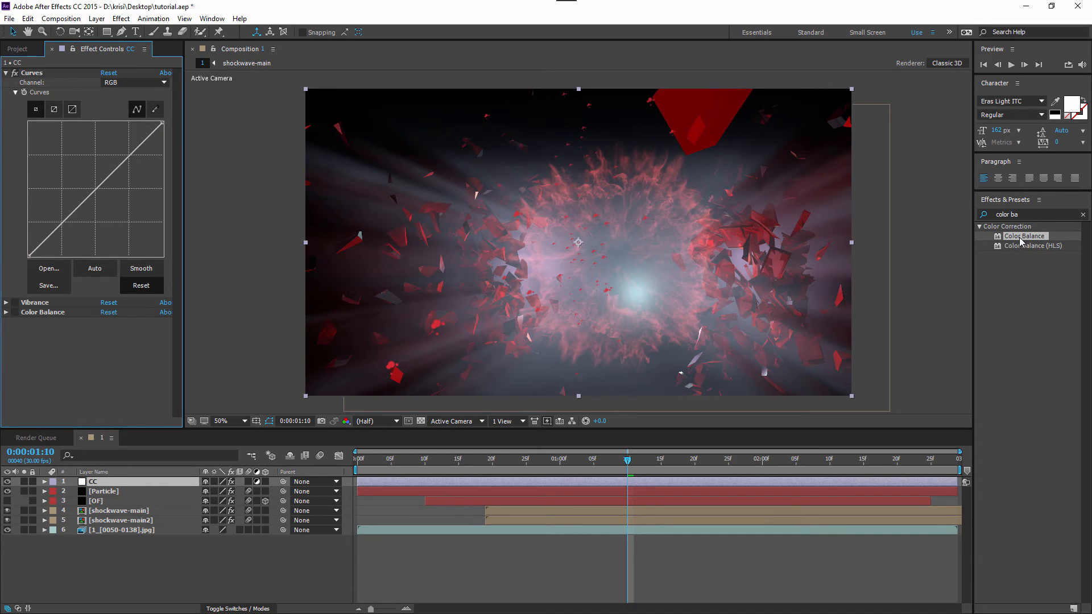
{"action": "left_click", "coordinate": [1083, 214]}
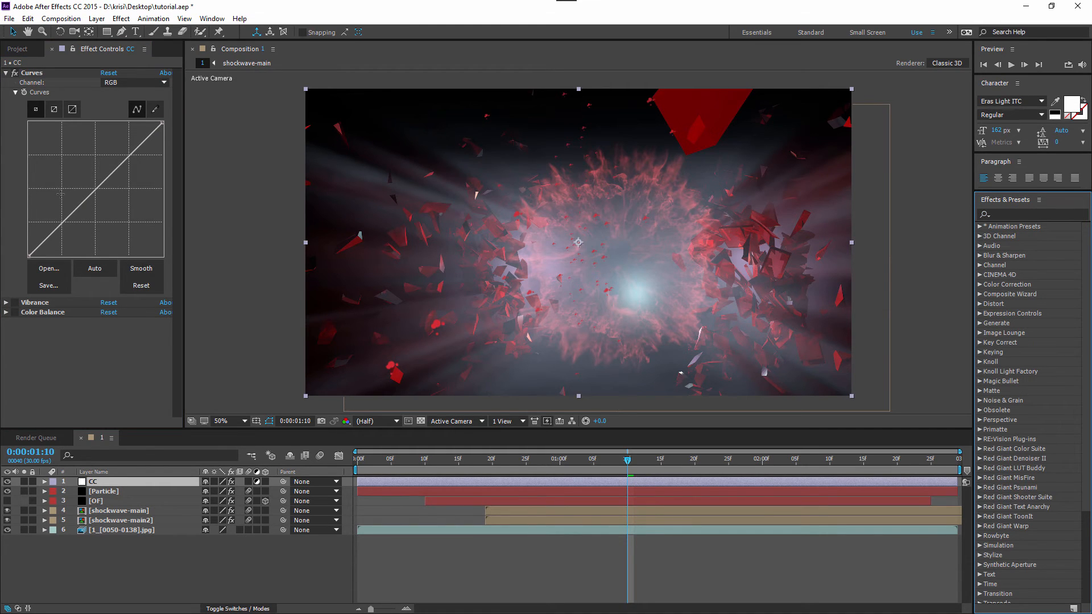
{"action": "left_click", "coordinate": [126, 288]}
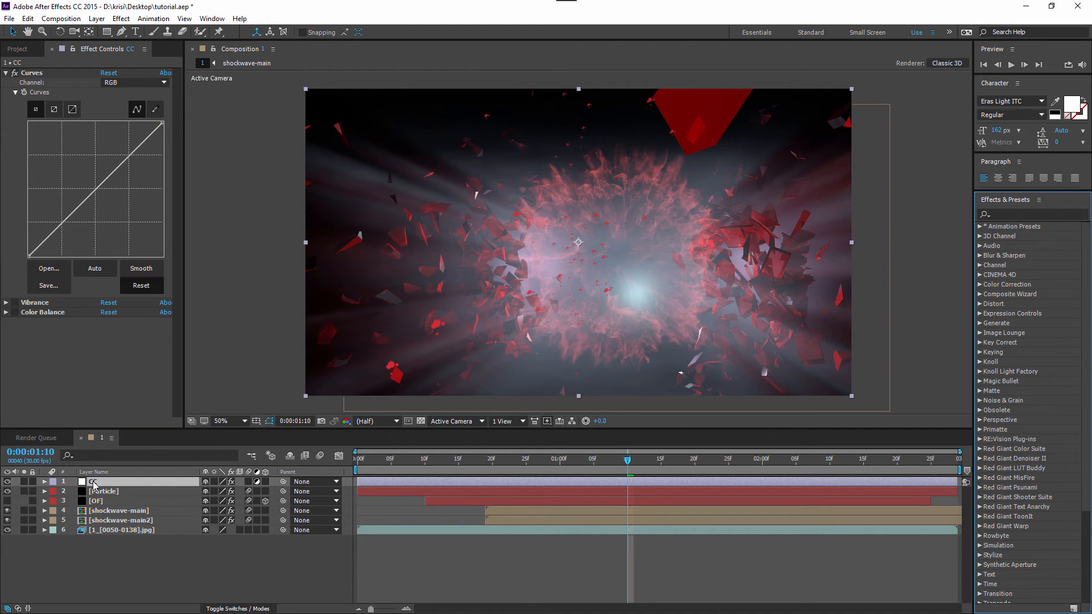
{"action": "left_click", "coordinate": [89, 275]}
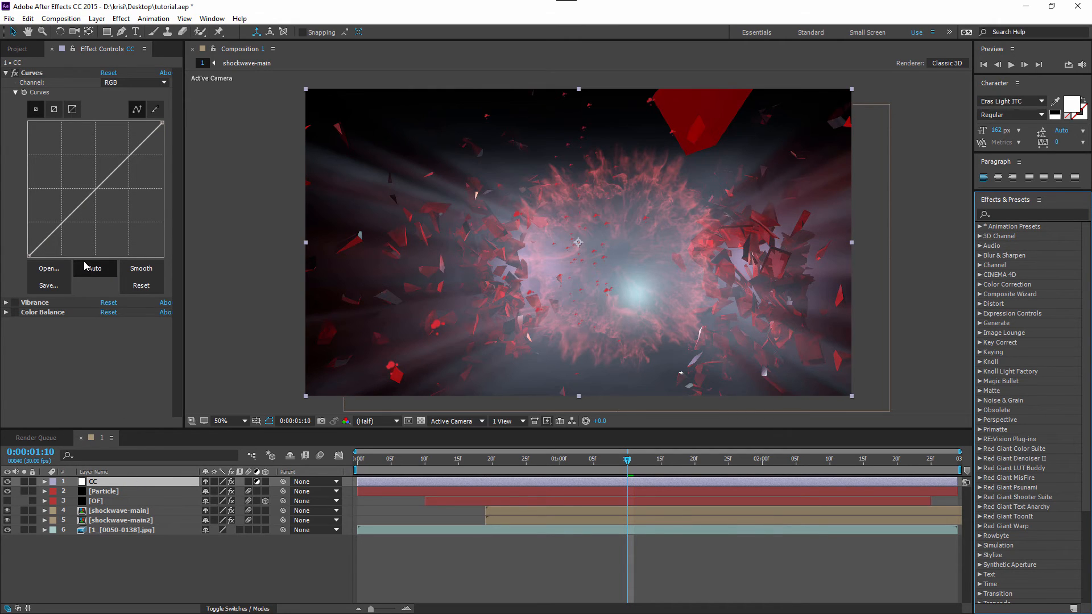
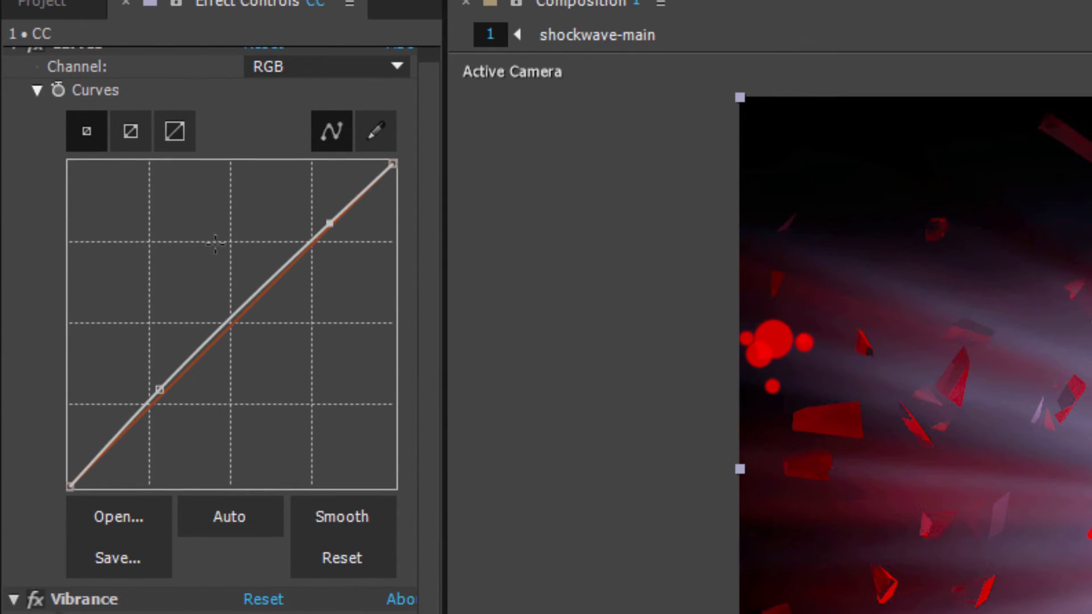
Step: Enlarge the Curves graph to medium size and widen the effect settings area to inspect the RGB curve
{"action": "left_click", "coordinate": [289, 83]}
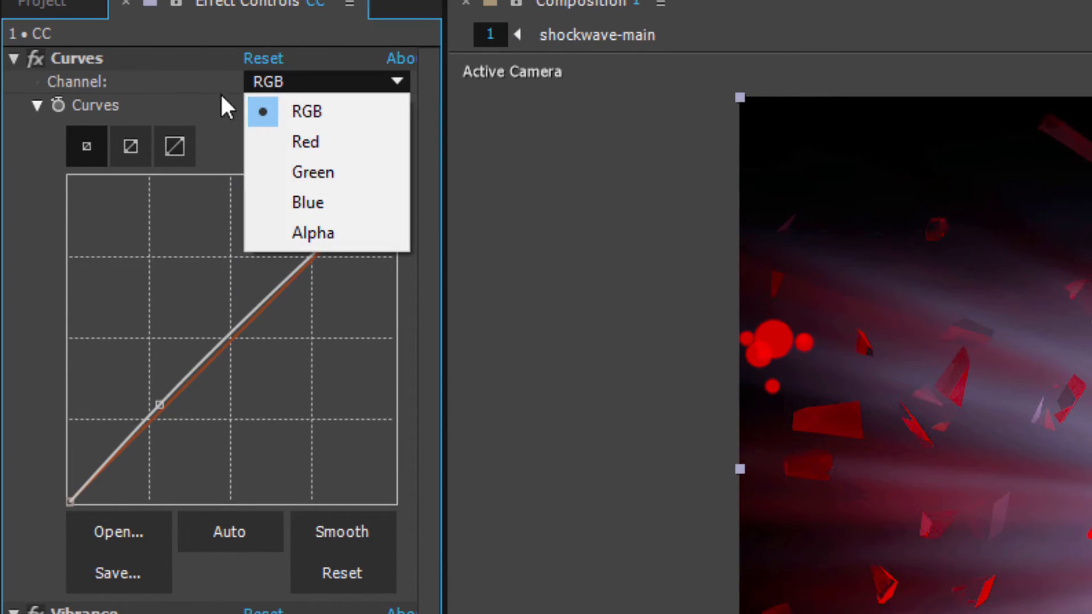
{"action": "left_click", "coordinate": [308, 114]}
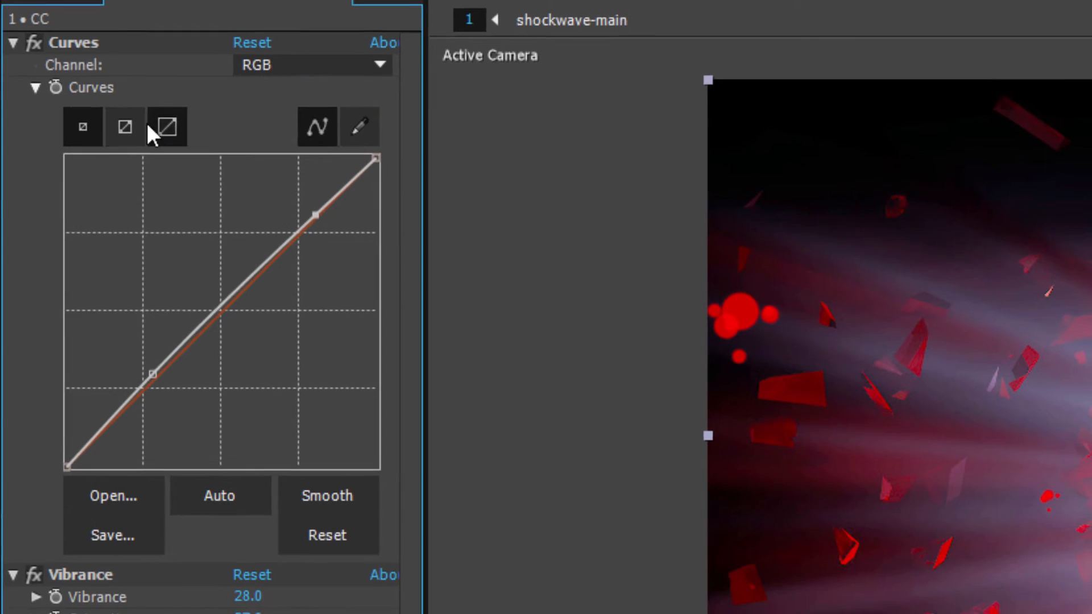
{"action": "left_click", "coordinate": [130, 147]}
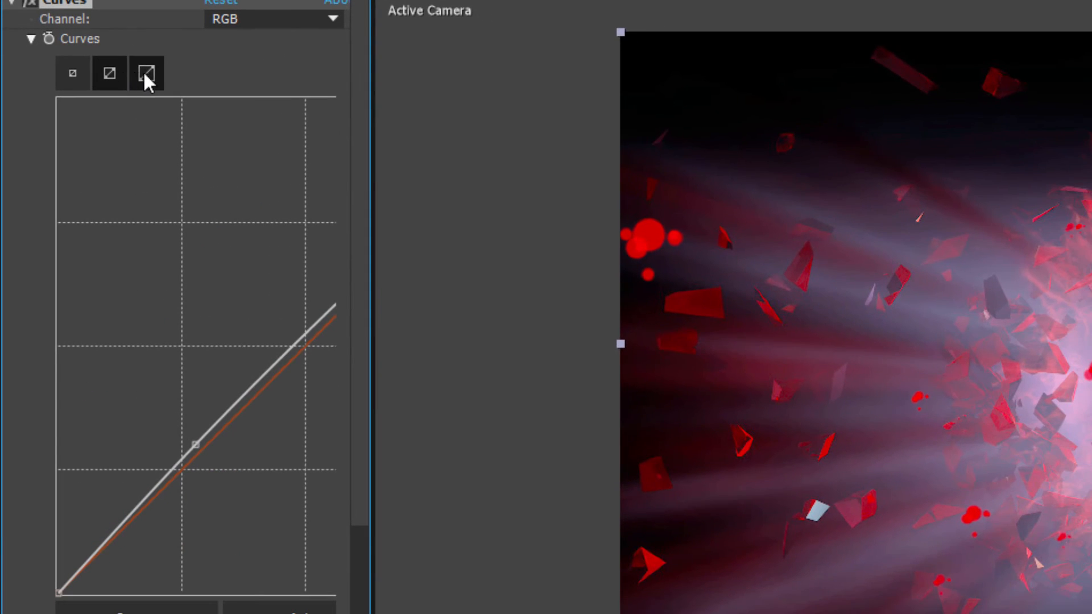
{"action": "left_click_drag", "start_coordinate": [370, 420], "coordinate": [659, 415]}
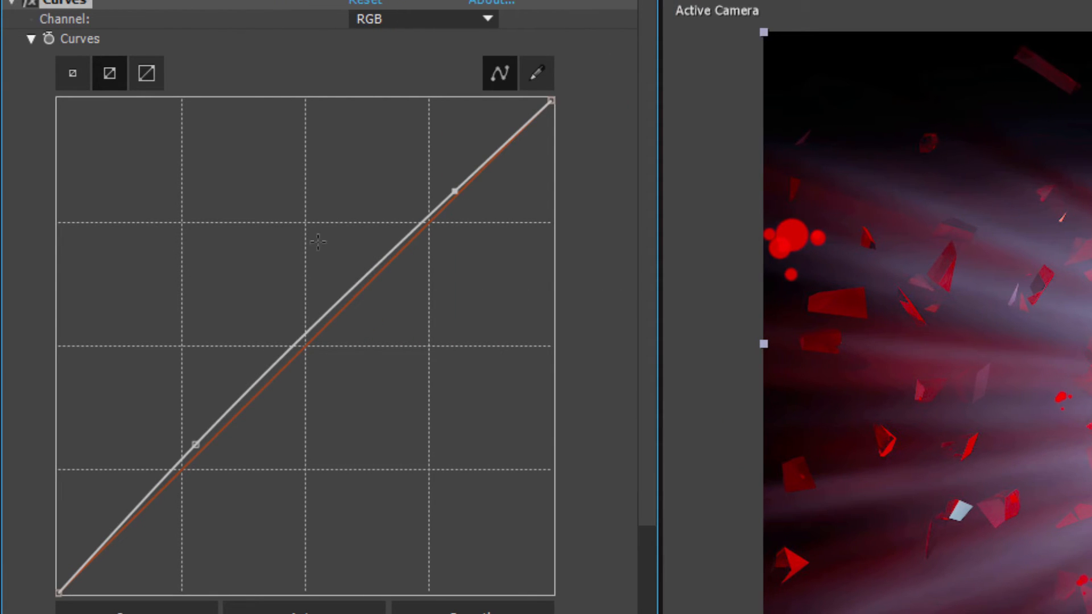
Step: Examine the Red, Green, Blue and Alpha curves of the Curves effect, returning to the RGB channel
{"action": "left_click", "coordinate": [418, 22]}
{"action": "left_click", "coordinate": [415, 70]}
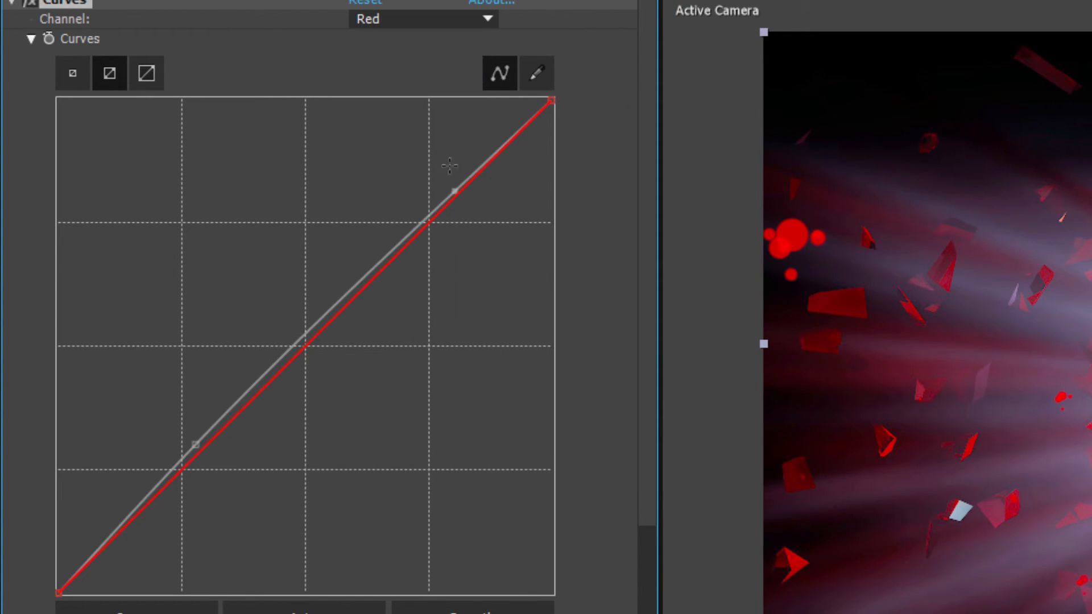
{"action": "left_click", "coordinate": [417, 23]}
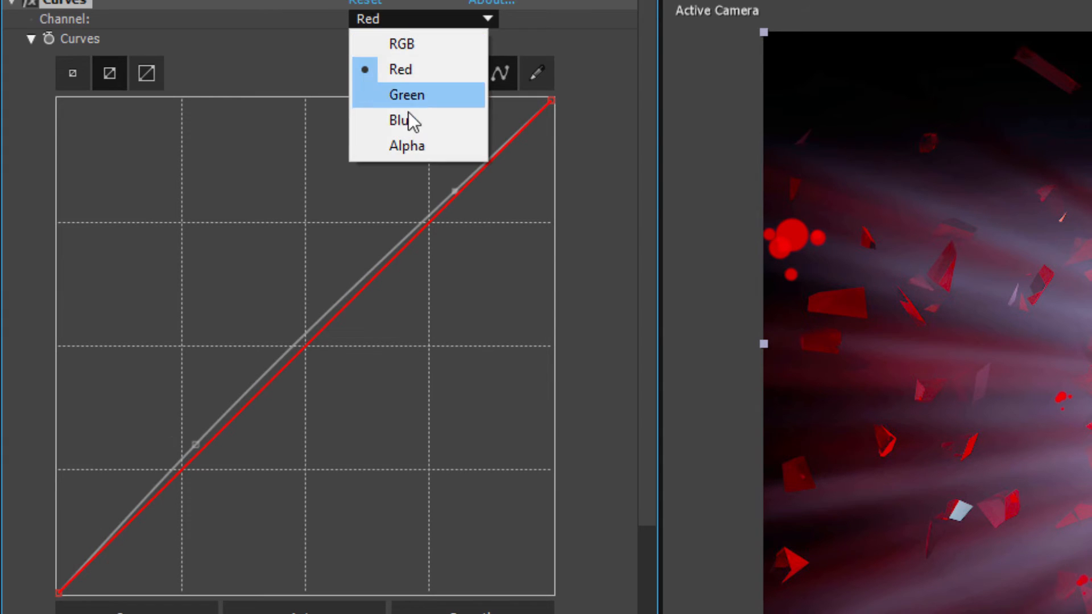
{"action": "left_click", "coordinate": [410, 95]}
{"action": "left_click", "coordinate": [396, 22]}
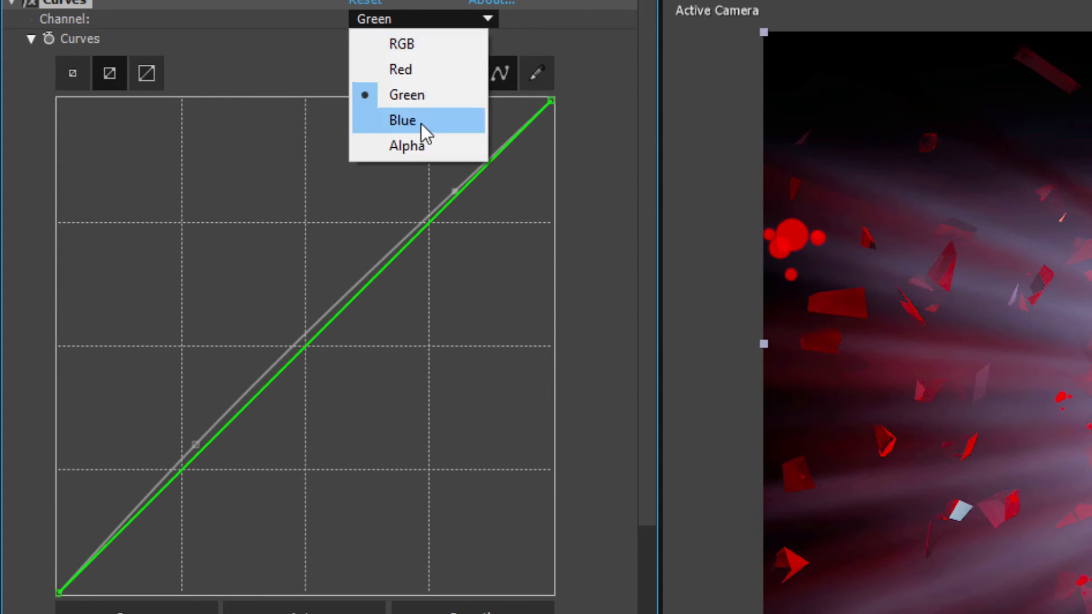
{"action": "left_click", "coordinate": [422, 122]}
{"action": "left_click", "coordinate": [432, 22]}
{"action": "left_click", "coordinate": [415, 146]}
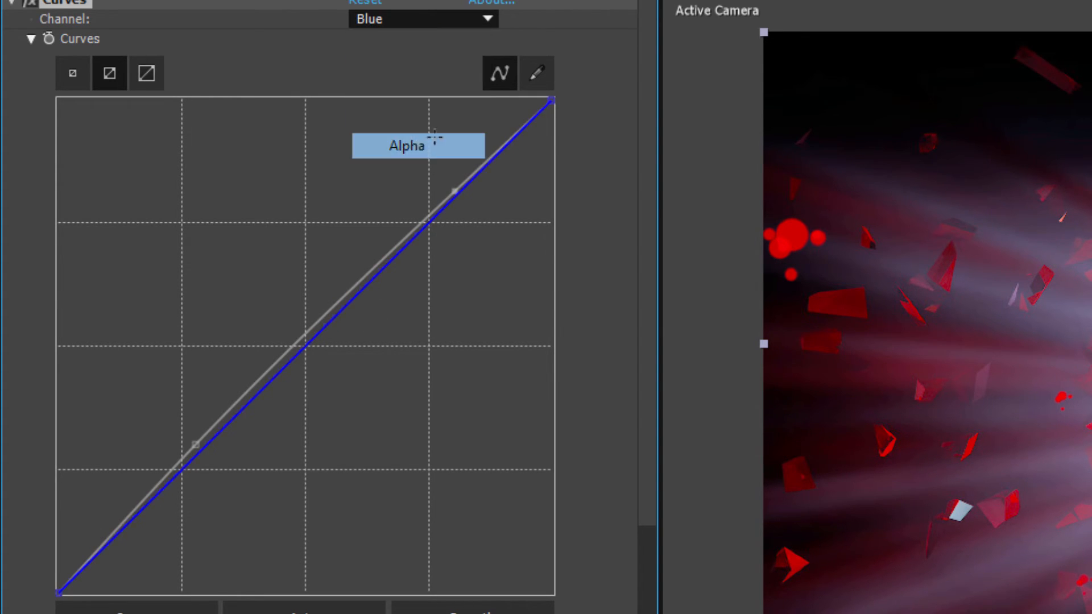
{"action": "left_click", "coordinate": [373, 18]}
{"action": "left_click", "coordinate": [380, 49]}
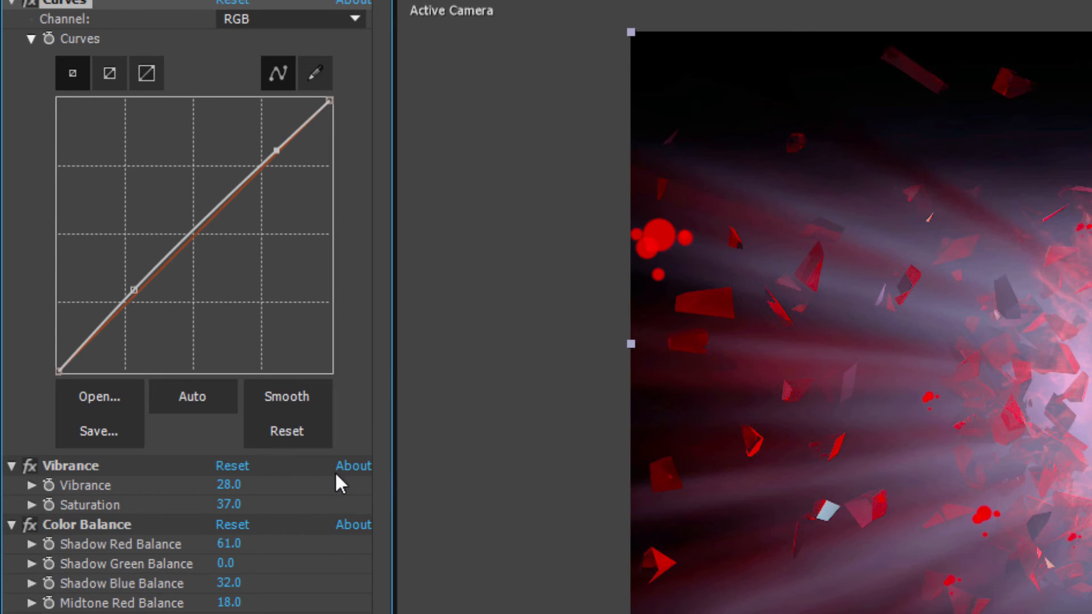
Step: Collapse the Curves, Vibrance and Color Balance effects on the CC layer and enable motion blur for the composition
{"action": "scroll", "coordinate": [250, 526], "scroll_direction": "down", "scroll_amount": 1}
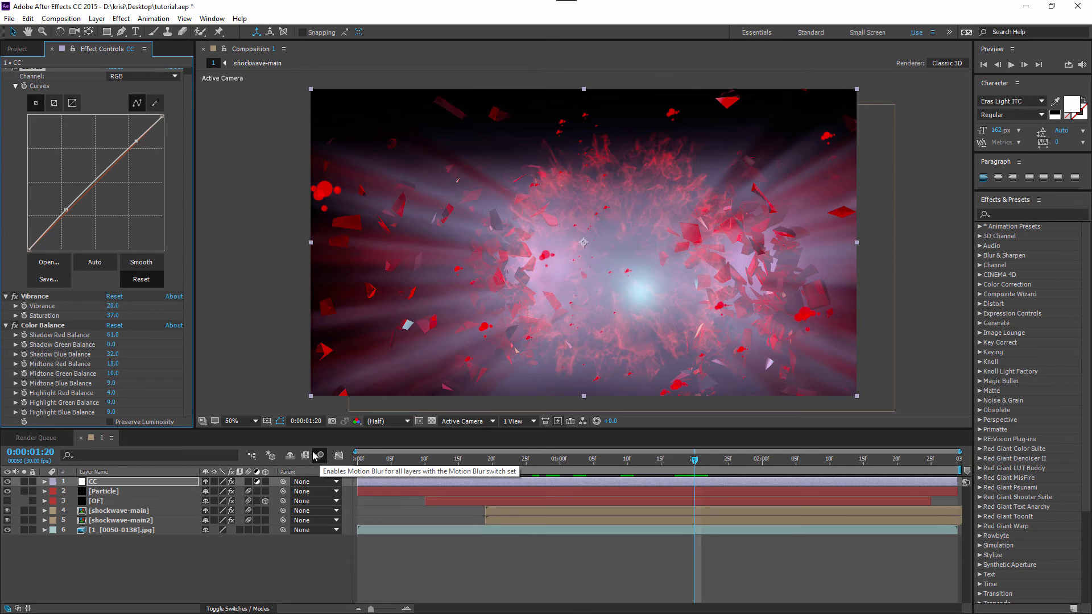
{"action": "scroll", "coordinate": [10, 114], "scroll_direction": "up", "scroll_amount": 1}
{"action": "left_click", "coordinate": [6, 73]}
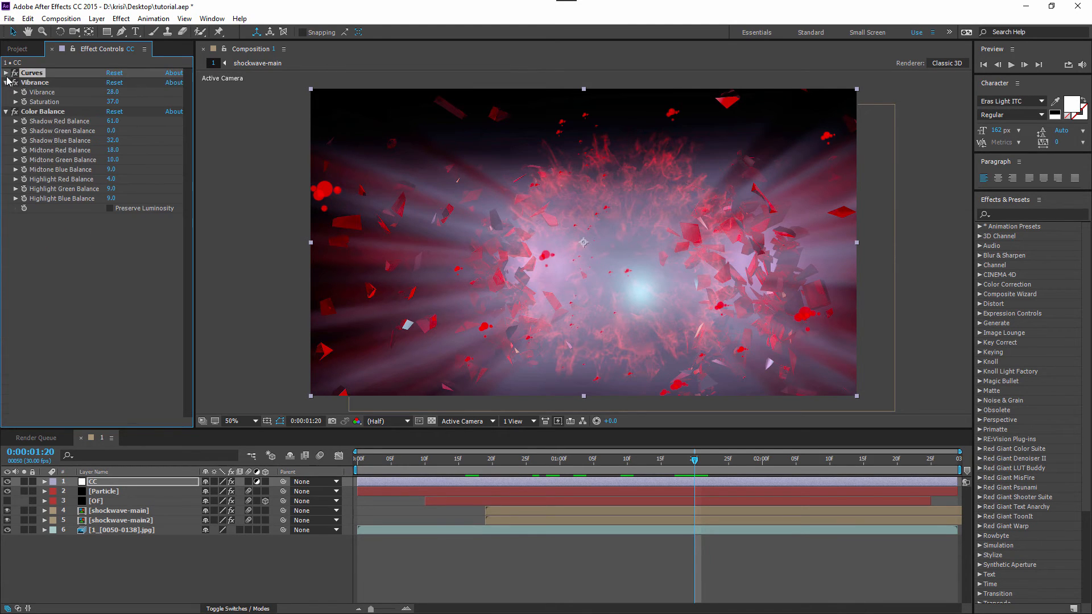
{"action": "left_click", "coordinate": [5, 82]}
{"action": "left_click", "coordinate": [6, 92]}
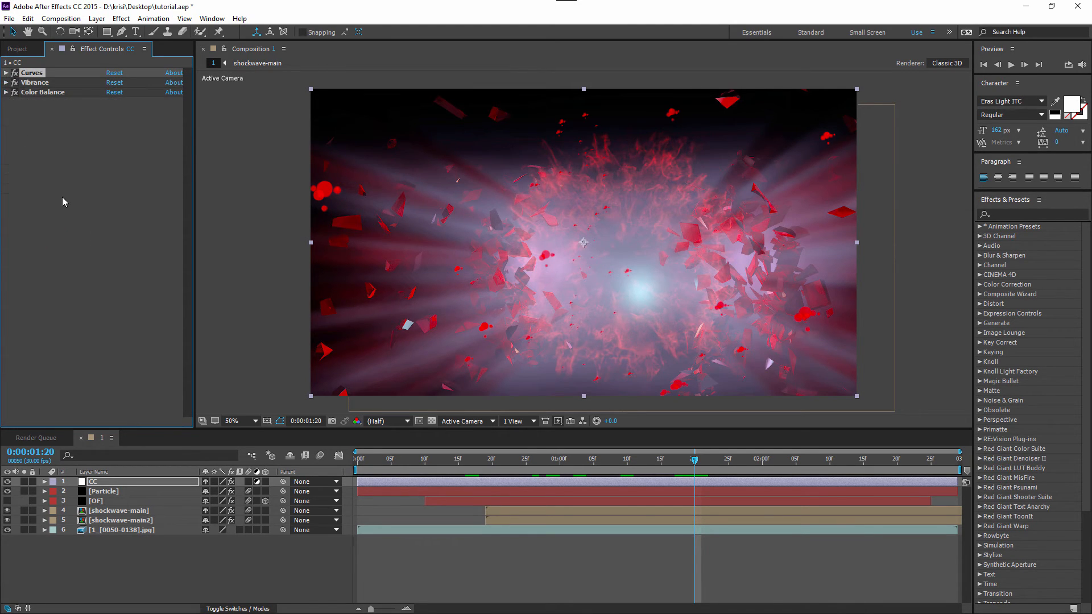
{"action": "left_click", "coordinate": [319, 458]}
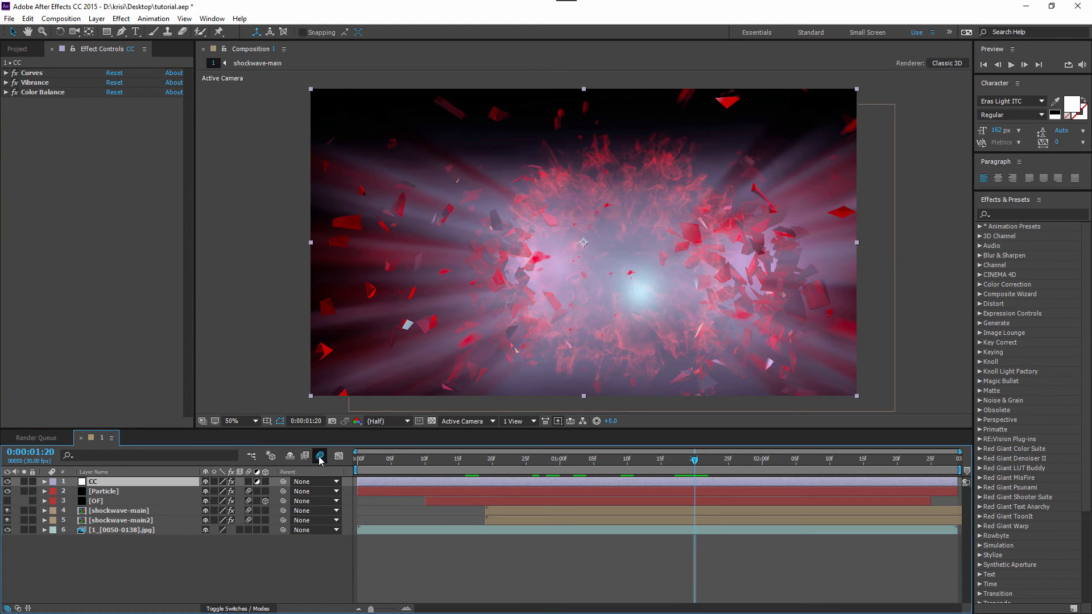
Step: Select the Particle layer and examine the debris explosion up to 0:00:02:03
{"action": "left_click", "coordinate": [124, 493]}
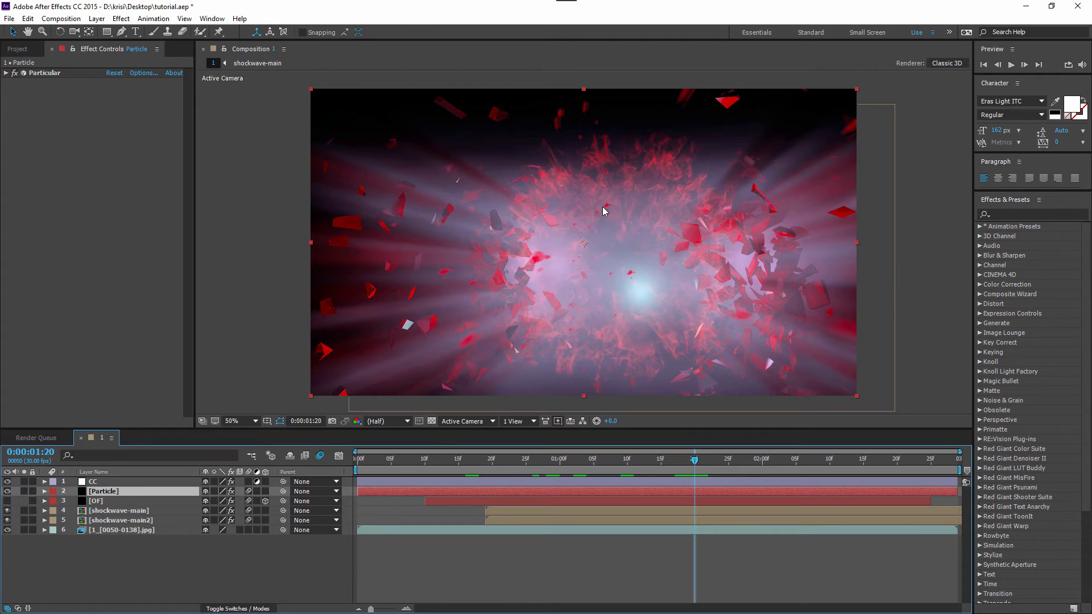
{"action": "left_click_drag", "start_coordinate": [569, 462], "coordinate": [783, 476]}
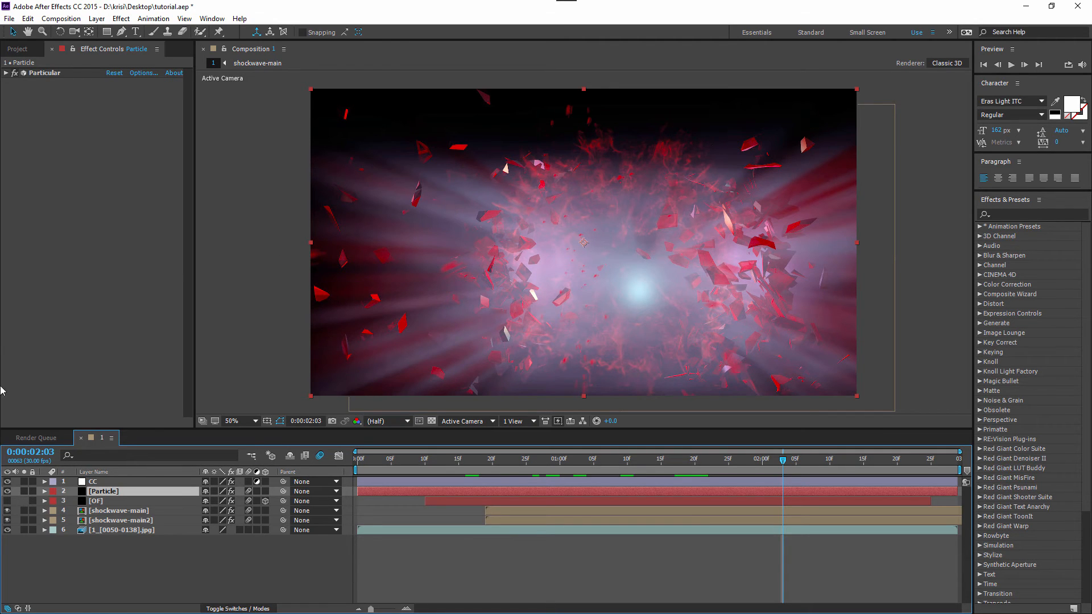
{"action": "left_click", "coordinate": [7, 500]}
Step: Create a new composition from composition 1 and rename it Main
{"action": "left_click", "coordinate": [17, 49]}
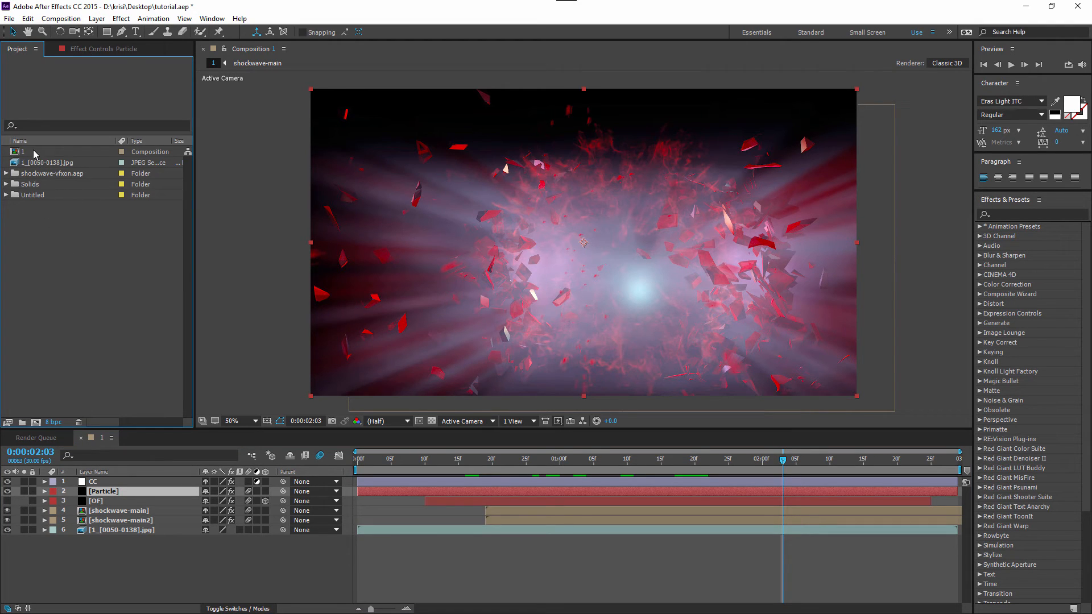
{"action": "left_click_drag", "start_coordinate": [35, 153], "coordinate": [36, 425]}
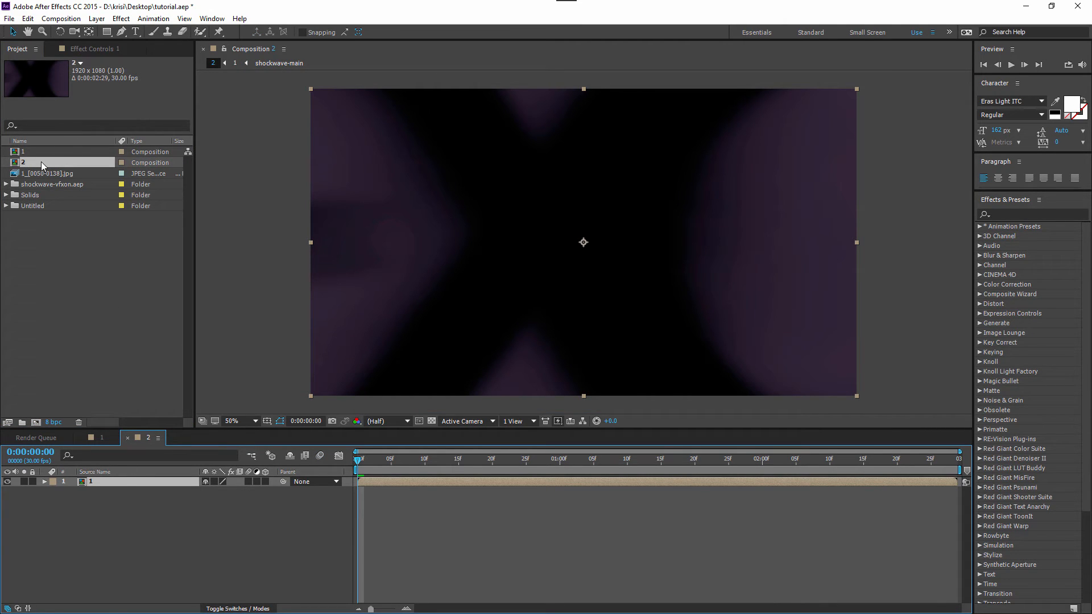
{"action": "right_click", "coordinate": [41, 162]}
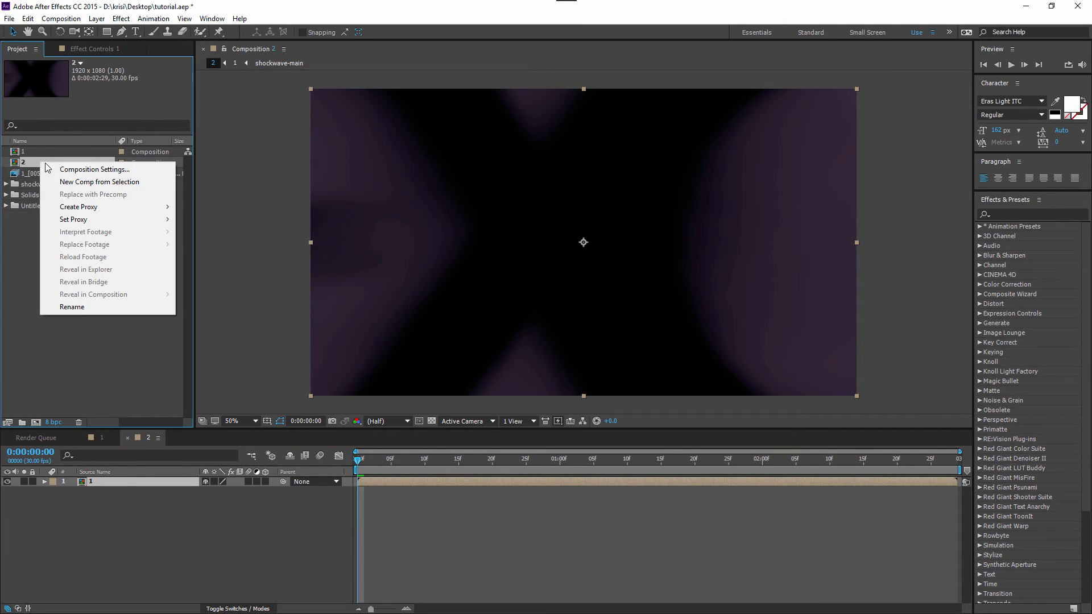
{"action": "left_click", "coordinate": [91, 169]}
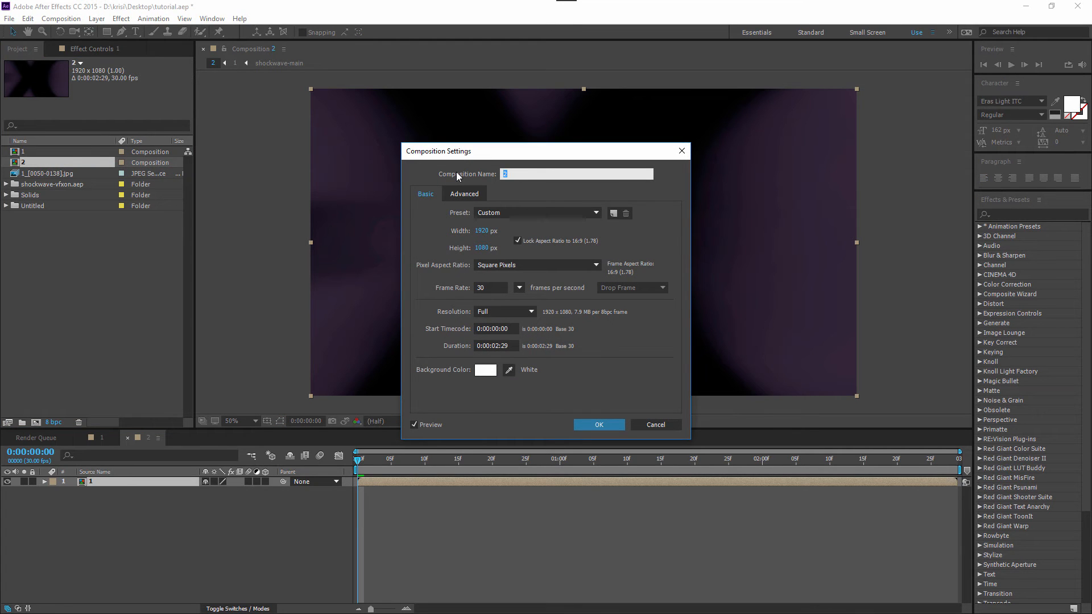
{"action": "type", "text": "Main"}
{"action": "key", "text": "Return"}
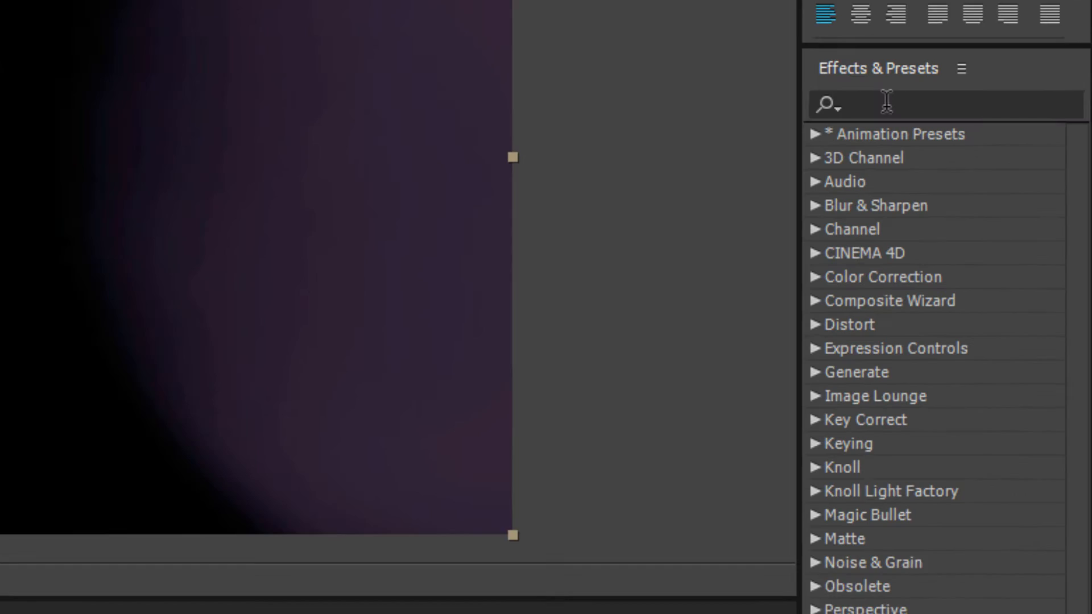
Step: Find the Optics Compensation effect and apply it to layer 1 in the Main composition
{"action": "left_click", "coordinate": [1007, 212]}
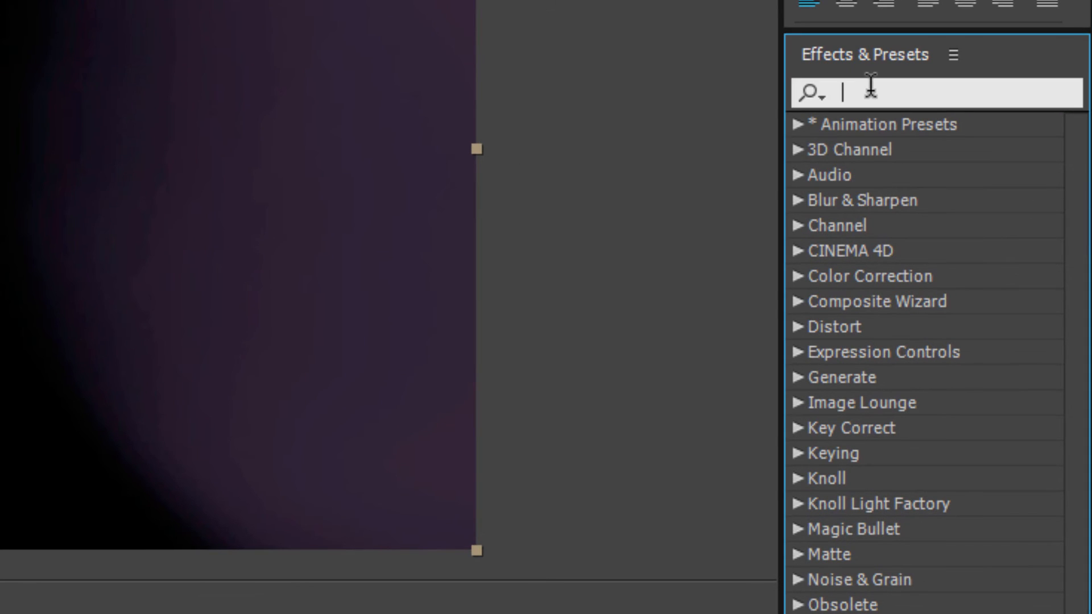
{"action": "type", "text": "optic"}
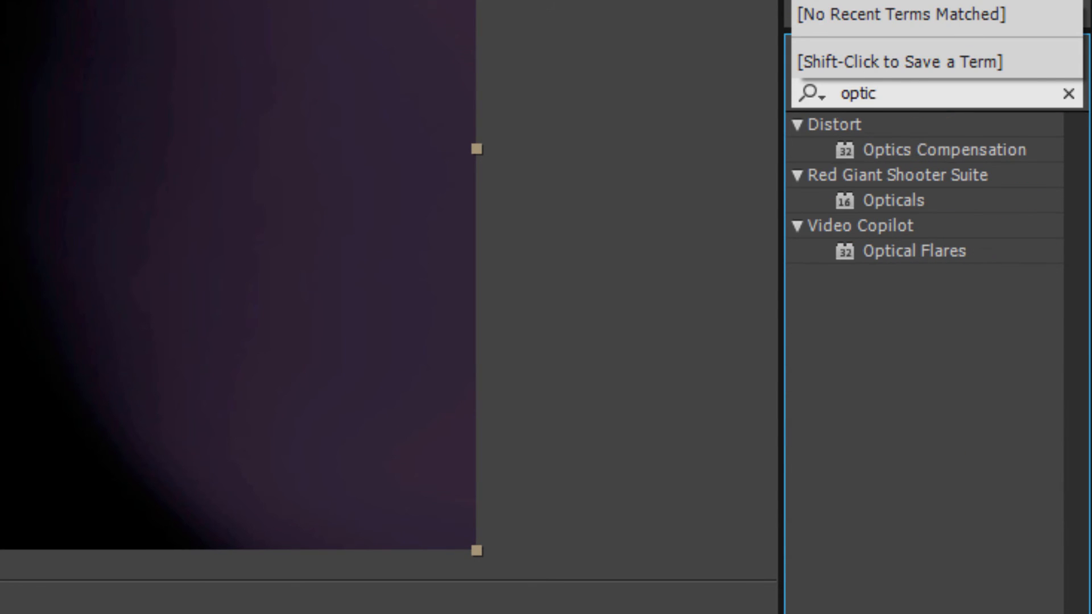
{"action": "left_click_drag", "start_coordinate": [995, 141], "coordinate": [111, 472]}
{"action": "left_click_drag", "start_coordinate": [108, 473], "coordinate": [108, 472]}
Step: Add the Turbulent Displace effect twice to layer 1 and collapse Optics Compensation and the first Turbulent Displace
{"action": "left_click", "coordinate": [993, 215]}
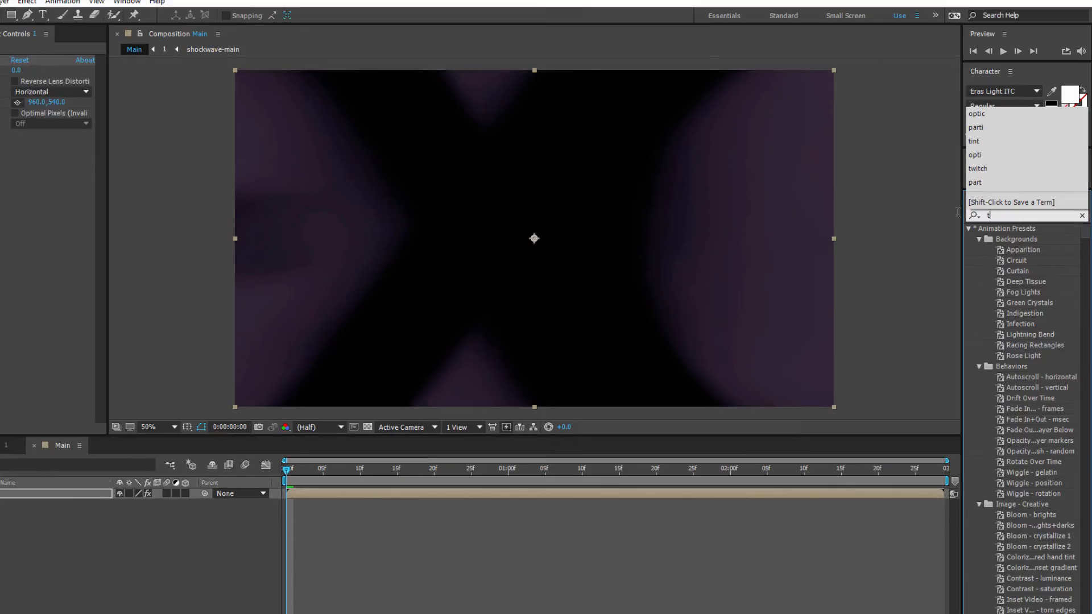
{"action": "type", "text": "turbu"}
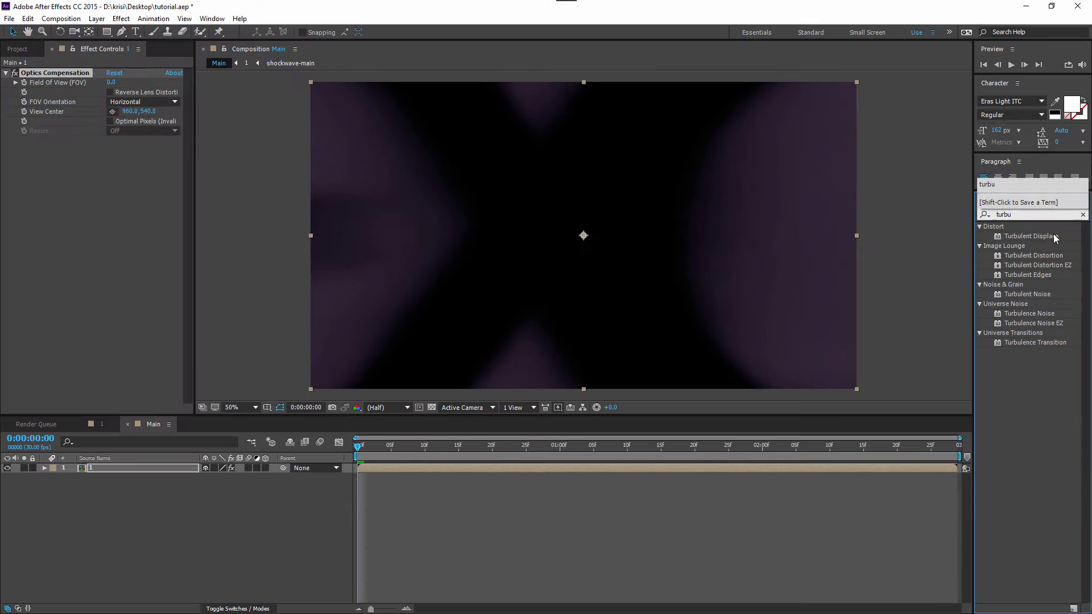
{"action": "left_click_drag", "start_coordinate": [1052, 236], "coordinate": [548, 290]}
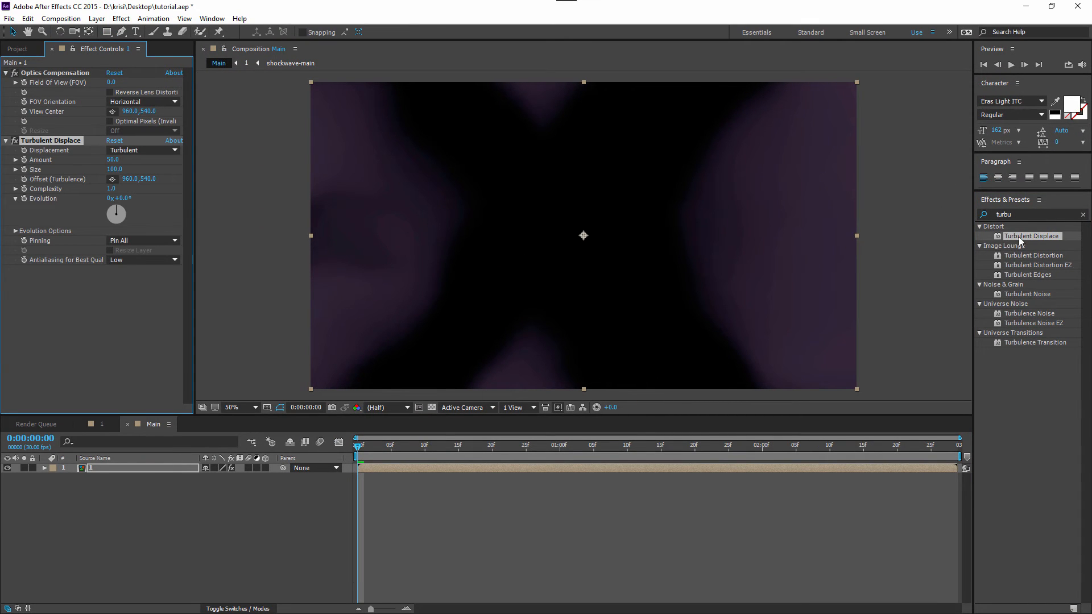
{"action": "left_click_drag", "start_coordinate": [1021, 241], "coordinate": [141, 469]}
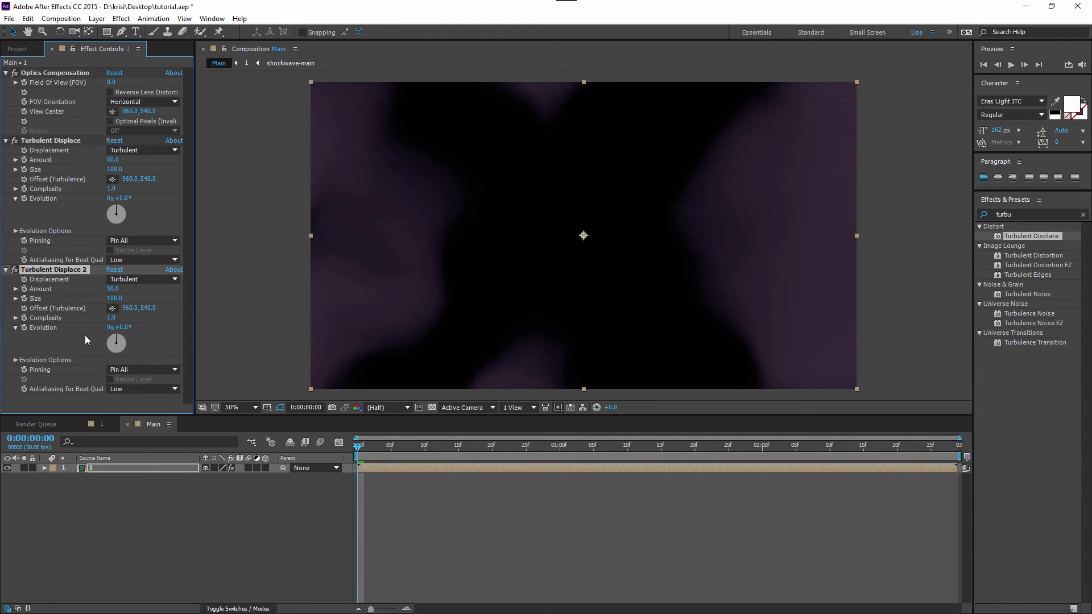
{"action": "left_click", "coordinate": [5, 73]}
{"action": "left_click", "coordinate": [7, 83]}
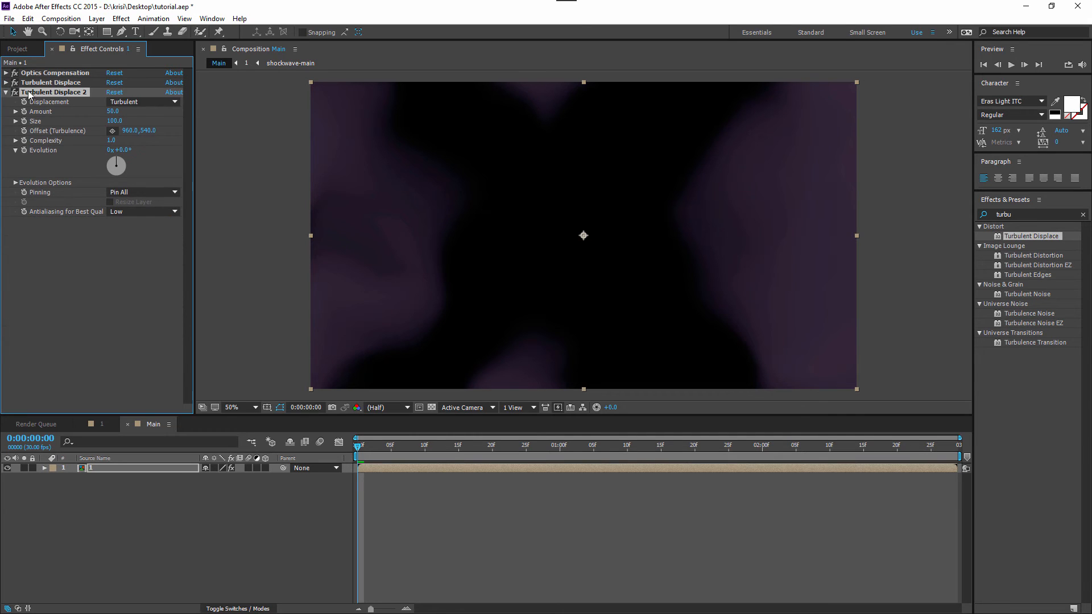
Step: Add the CC Flo Motion and Spherize effects to layer 1 below Turbulent Displace
{"action": "left_click", "coordinate": [1024, 215]}
{"action": "type", "text": "CC Flo"}
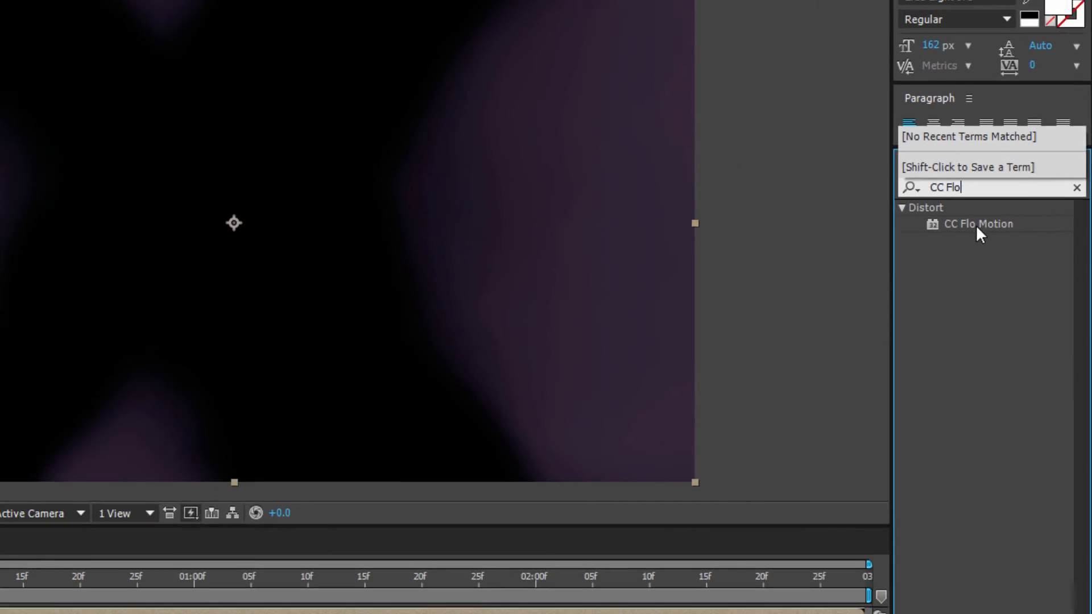
{"action": "left_click_drag", "start_coordinate": [947, 216], "coordinate": [66, 170]}
{"action": "left_click", "coordinate": [1000, 214]}
{"action": "type", "text": "spher"}
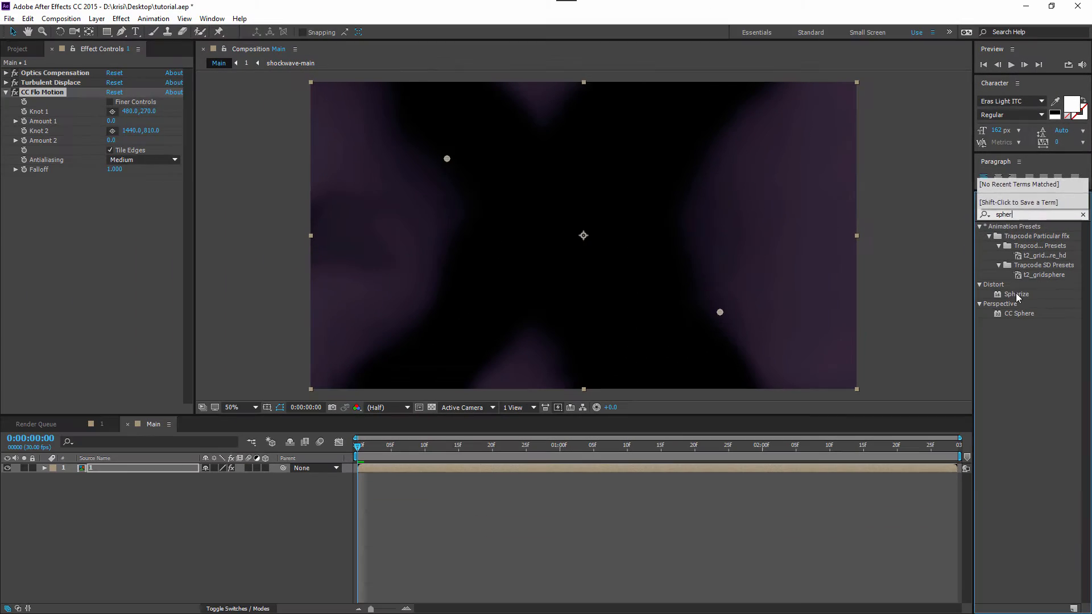
{"action": "left_click_drag", "start_coordinate": [1018, 295], "coordinate": [71, 259]}
Step: Add the CC Lens and RGB Displacement effects to layer 1 below Spherize
{"action": "left_click", "coordinate": [983, 214]}
{"action": "type", "text": "cc l"}
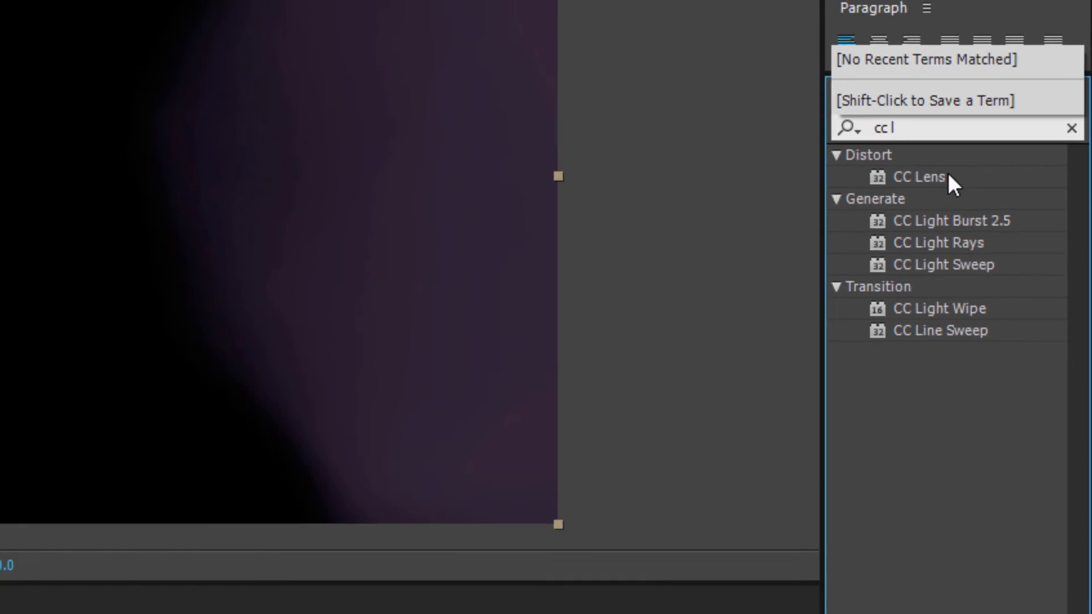
{"action": "left_click_drag", "start_coordinate": [922, 164], "coordinate": [144, 274]}
{"action": "left_click", "coordinate": [1015, 214]}
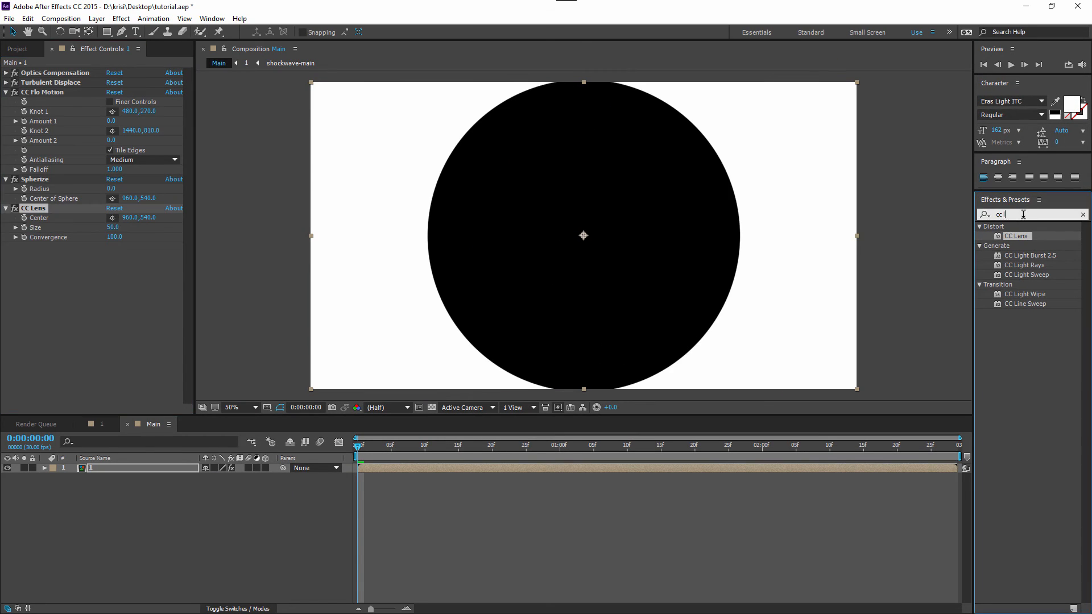
{"action": "type", "text": "rgb"}
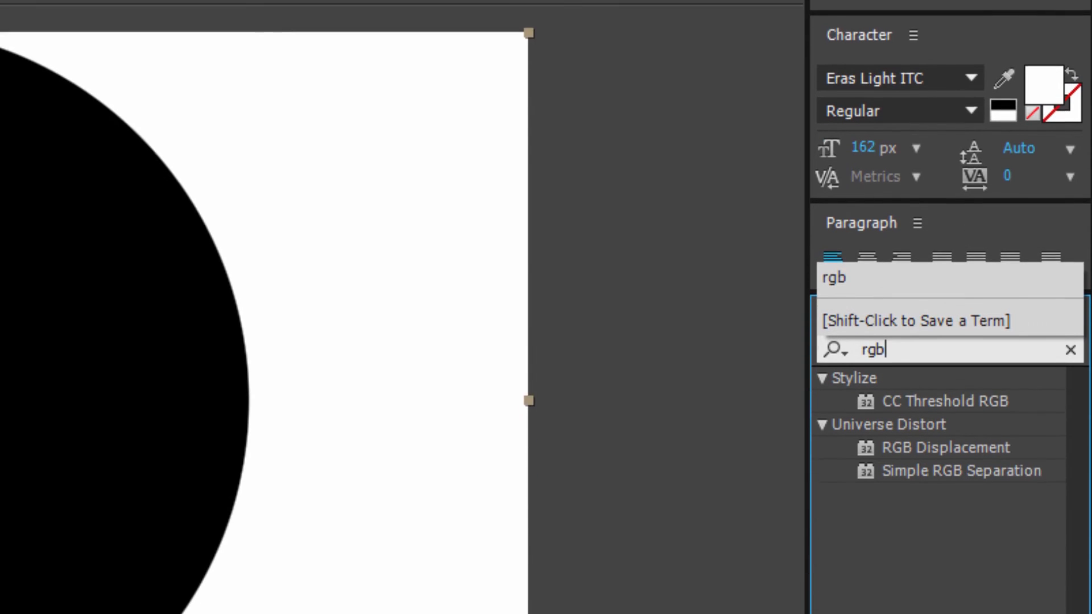
{"action": "left_click_drag", "start_coordinate": [973, 404], "coordinate": [114, 297]}
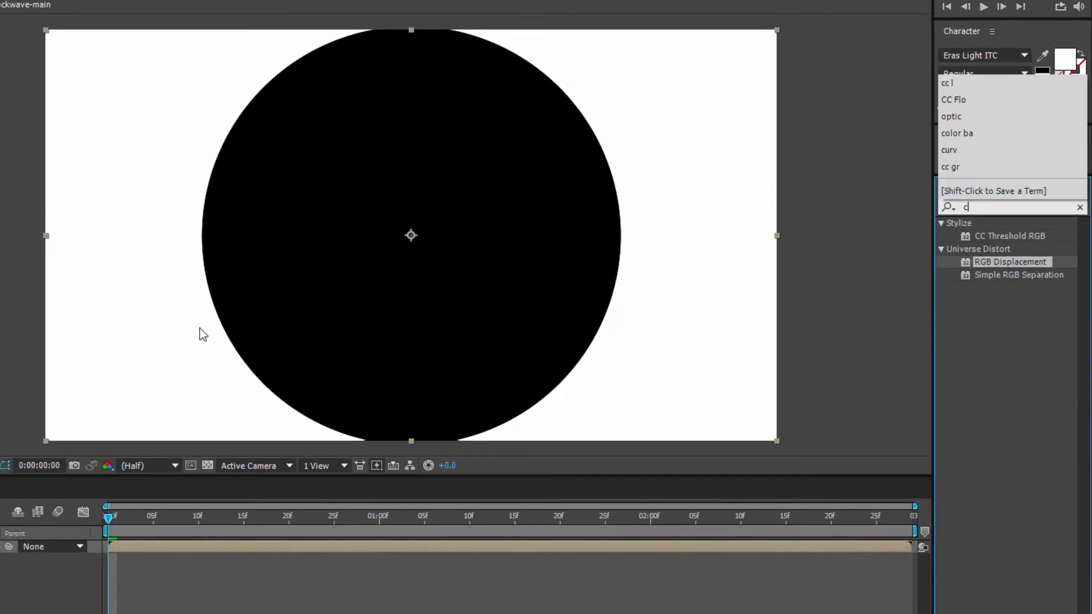
Step: Add the CC Griddler effect below RGB Displacement and collapse all effects on layer 1
{"action": "type", "text": "cc grid"}
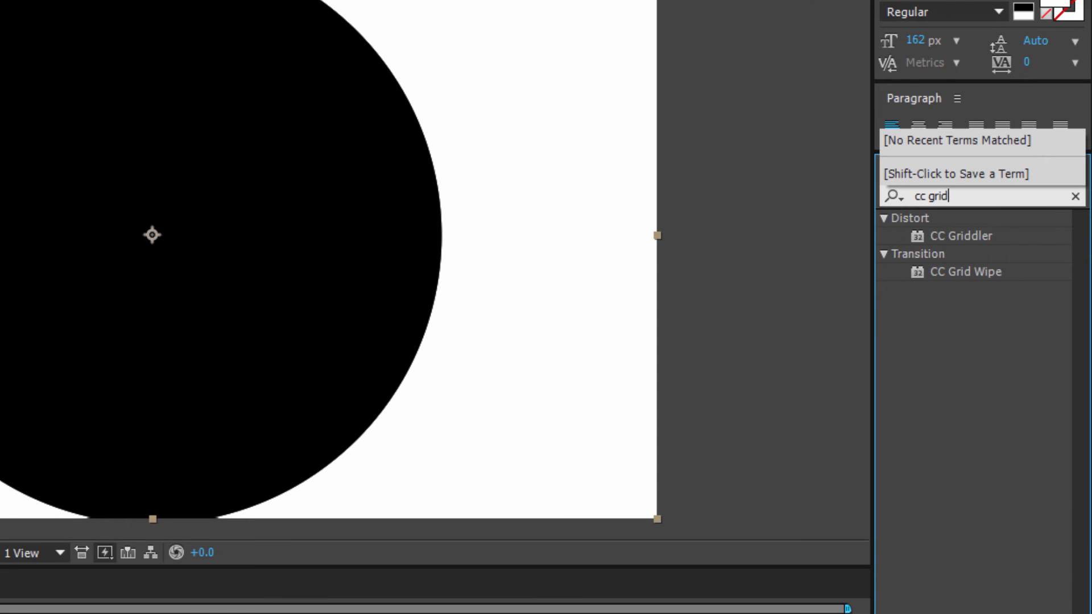
{"action": "left_click_drag", "start_coordinate": [978, 239], "coordinate": [0, 540]}
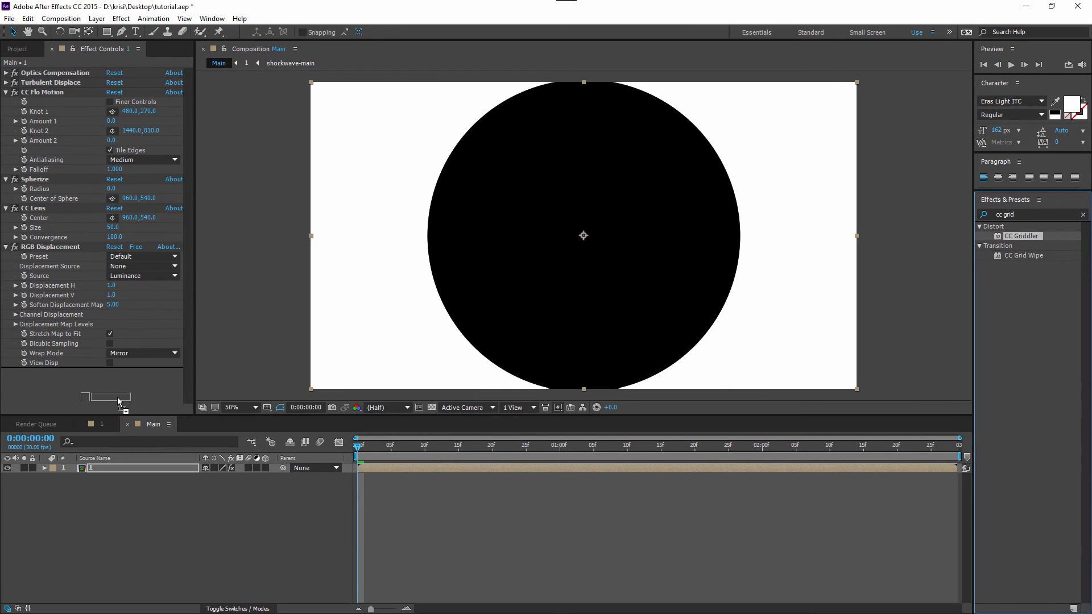
{"action": "left_click_drag", "start_coordinate": [118, 401], "coordinate": [119, 402]}
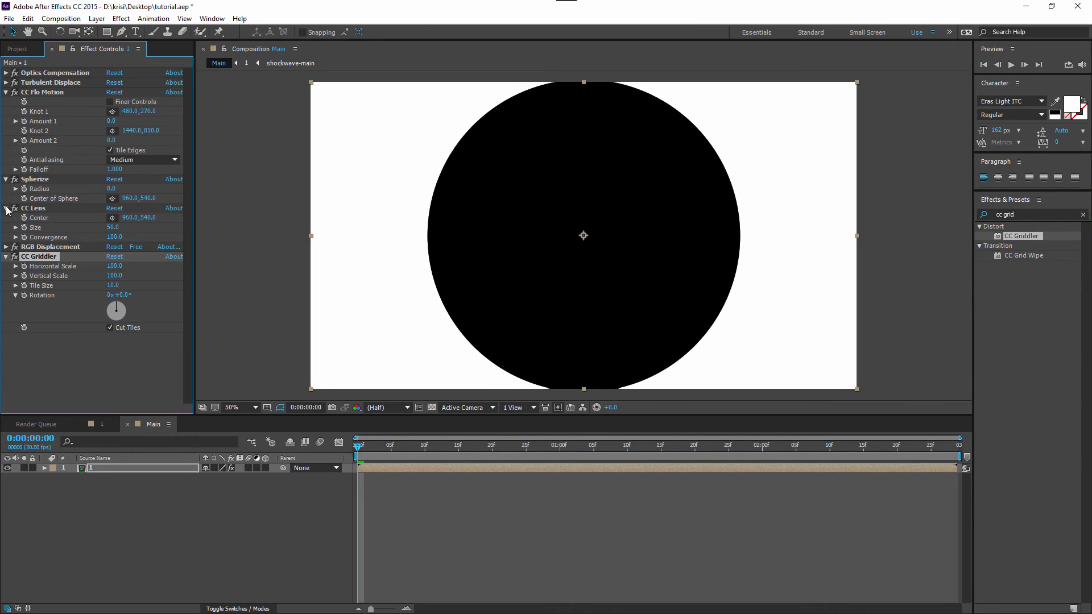
{"action": "left_click", "coordinate": [7, 208]}
{"action": "left_click", "coordinate": [7, 180]}
{"action": "left_click", "coordinate": [7, 94]}
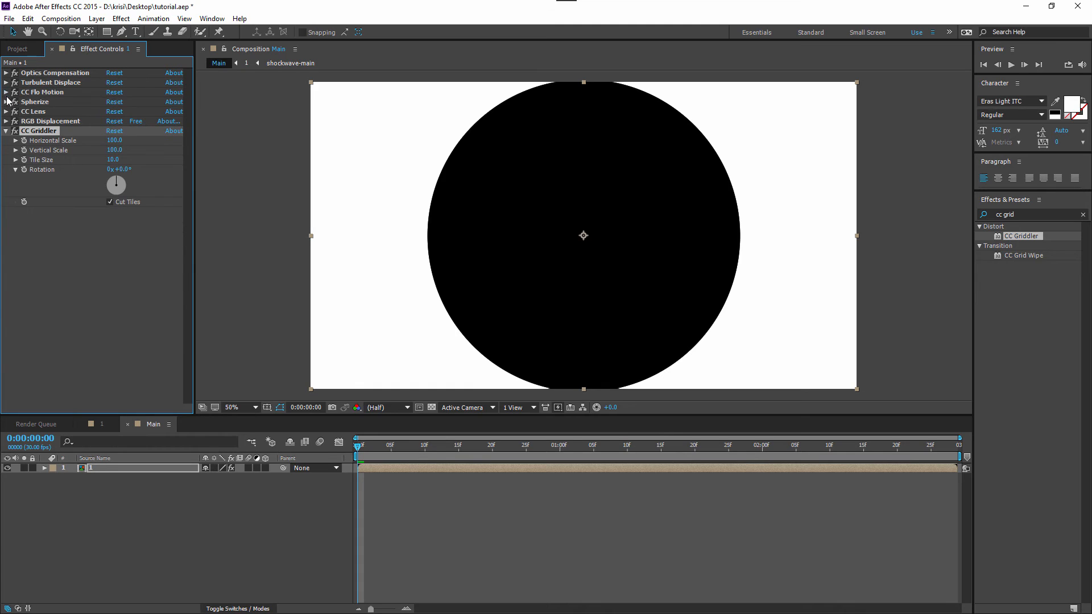
{"action": "left_click", "coordinate": [6, 131]}
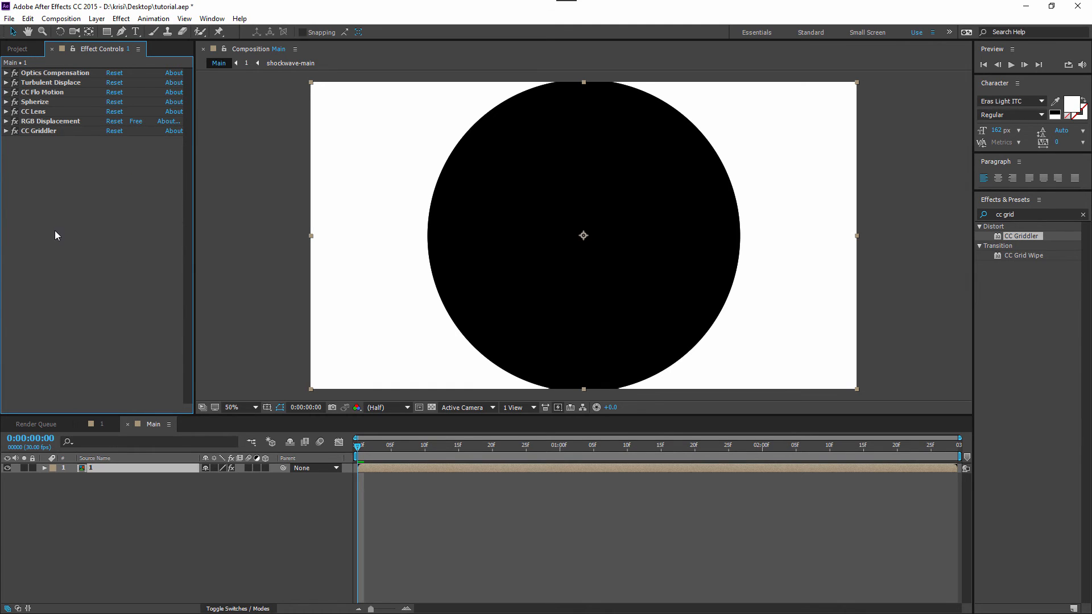
Step: Turn off every effect below Optics Compensation on layer 1 and expand the Optics Compensation settings
{"action": "left_click", "coordinate": [15, 121]}
{"action": "left_click", "coordinate": [15, 112]}
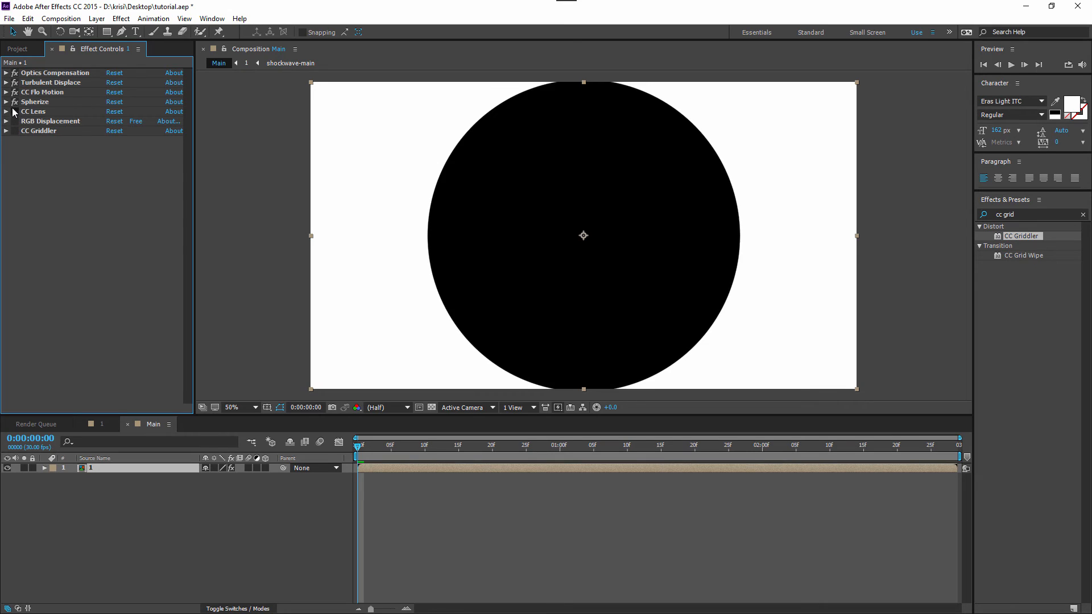
{"action": "left_click", "coordinate": [15, 102]}
{"action": "left_click", "coordinate": [15, 92]}
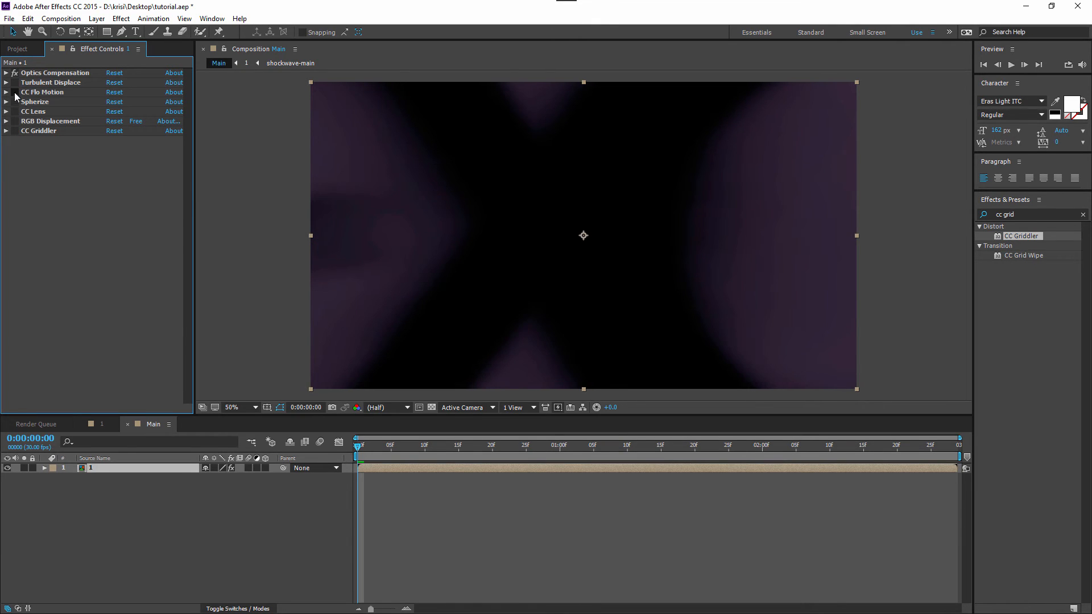
{"action": "left_click", "coordinate": [39, 73]}
{"action": "left_click", "coordinate": [6, 72]}
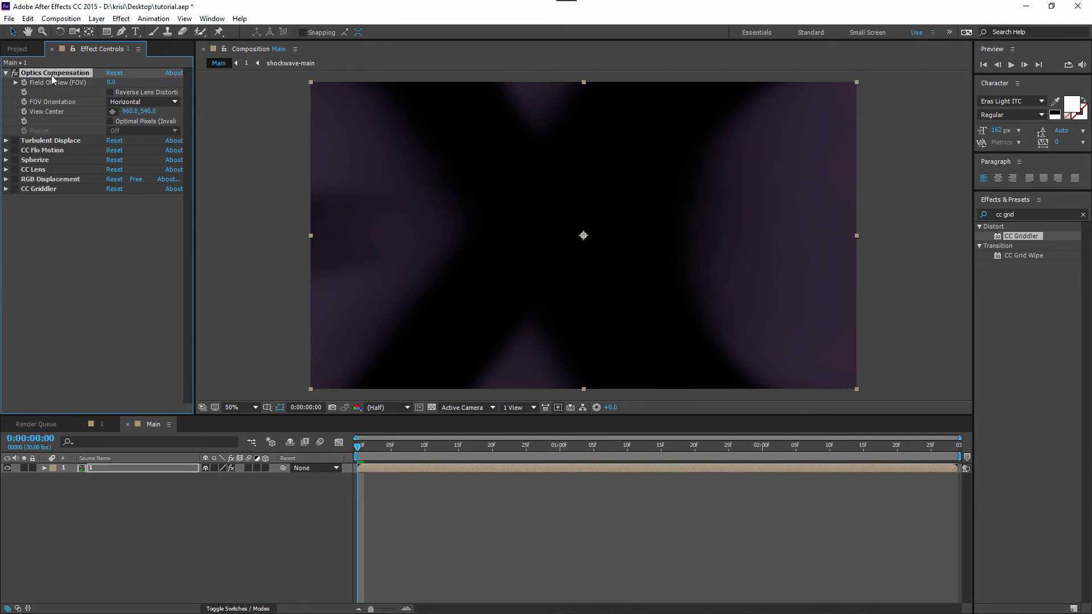
{"action": "left_click", "coordinate": [56, 141]}
{"action": "left_click", "coordinate": [53, 151]}
{"action": "left_click", "coordinate": [49, 162]}
{"action": "left_click", "coordinate": [51, 273]}
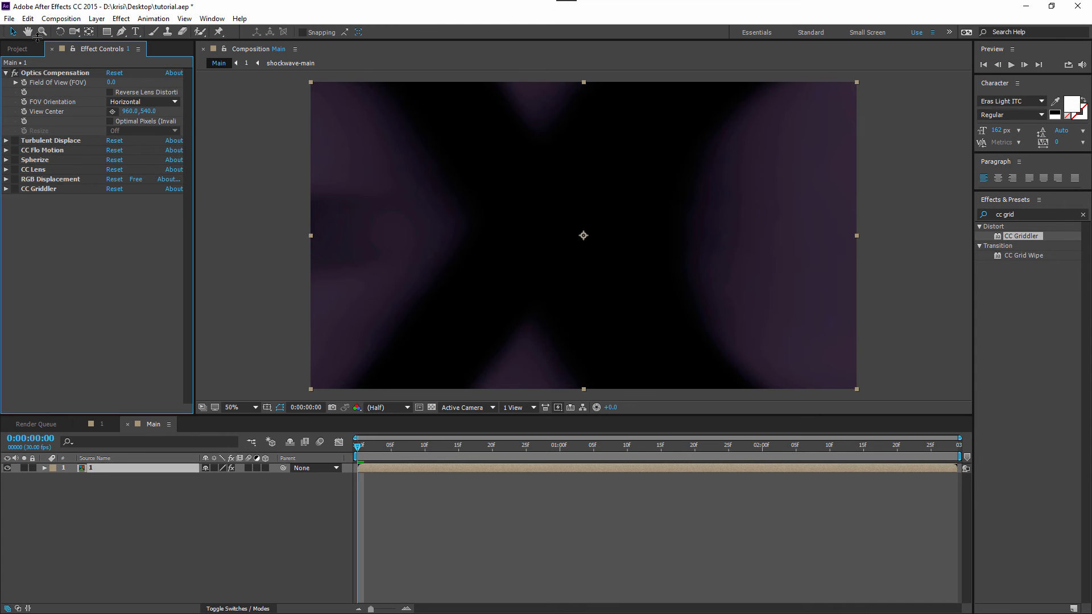
Step: Enable Reverse Lens Distortion in Optics Compensation and start keyframing Field Of View at 0:00:00:15
{"action": "left_click", "coordinate": [60, 75]}
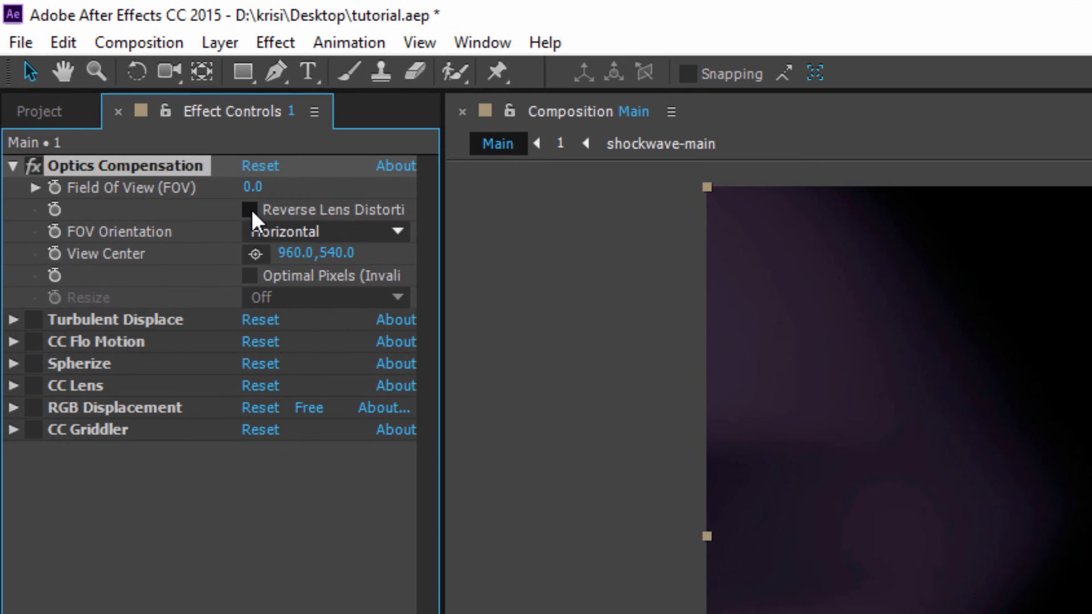
{"action": "left_click", "coordinate": [110, 92]}
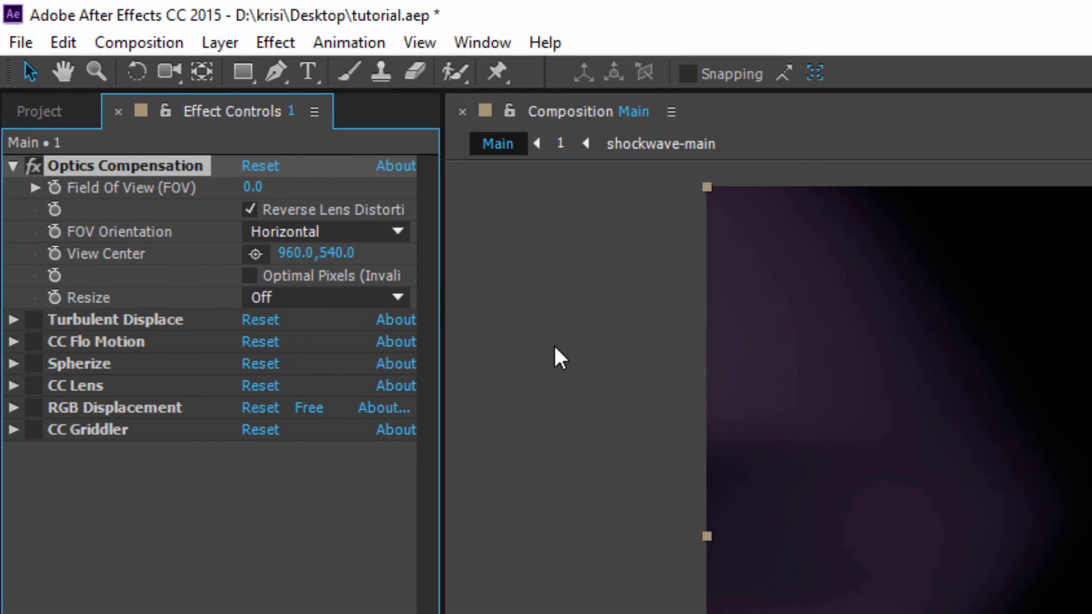
{"action": "left_click_drag", "start_coordinate": [457, 570], "coordinate": [582, 571]}
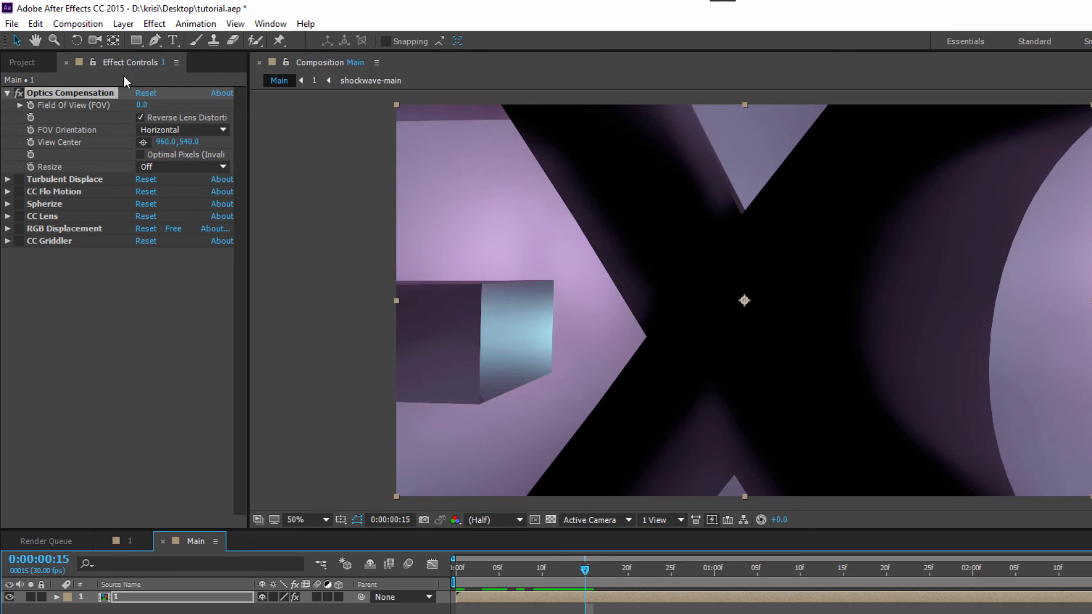
{"action": "left_click", "coordinate": [30, 106]}
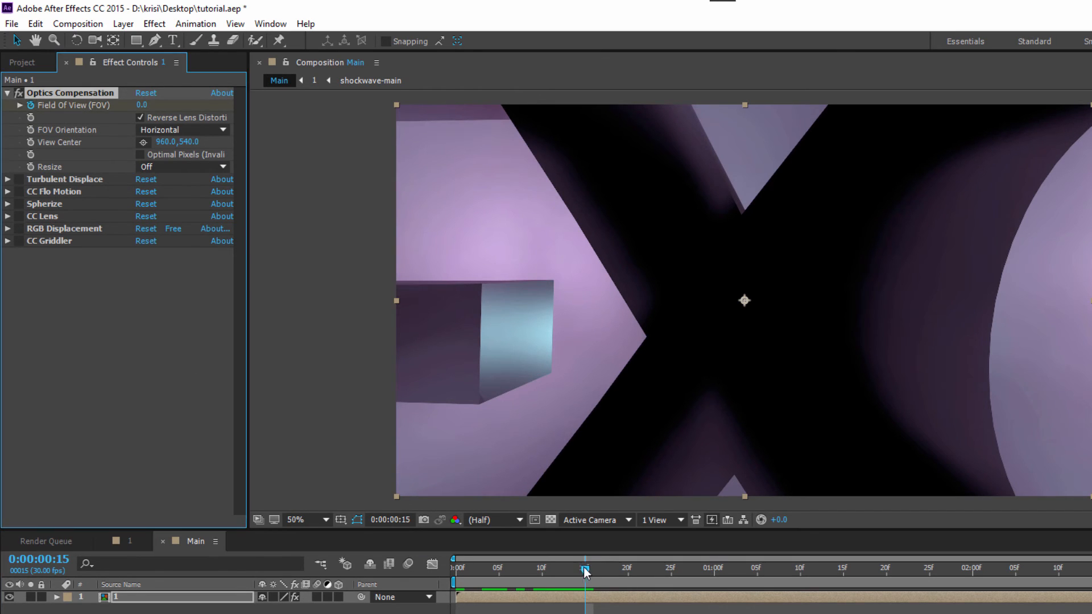
Step: Keyframe the Optics Compensation Field Of View to 109 at 0:00:00:29 and back to 0 at 0:00:01:14
{"action": "left_click_drag", "start_coordinate": [584, 568], "coordinate": [703, 578]}
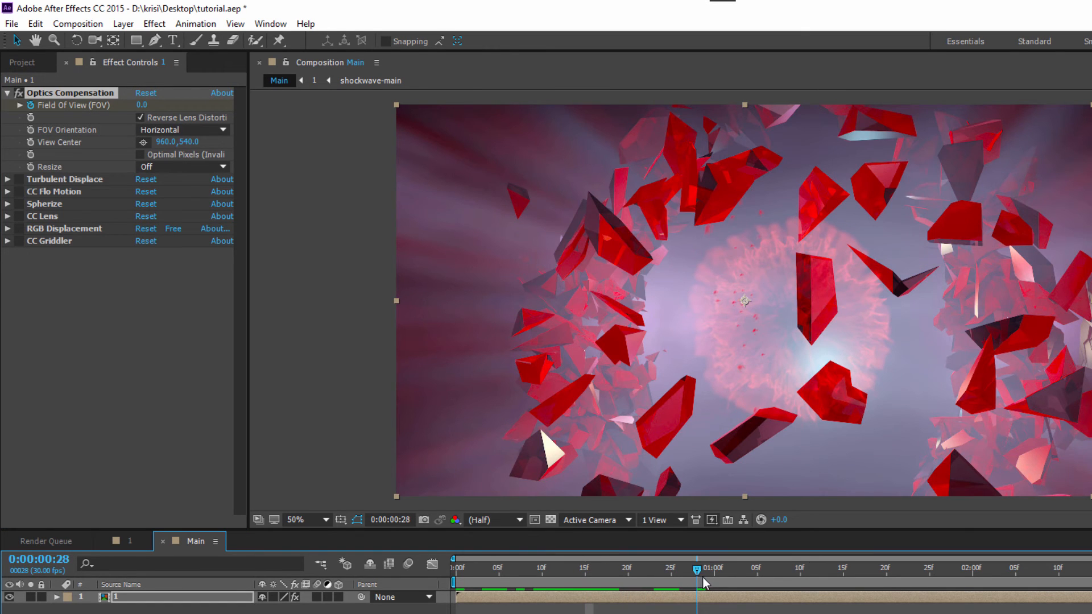
{"action": "left_click", "coordinate": [142, 105]}
{"action": "type", "text": "109"}
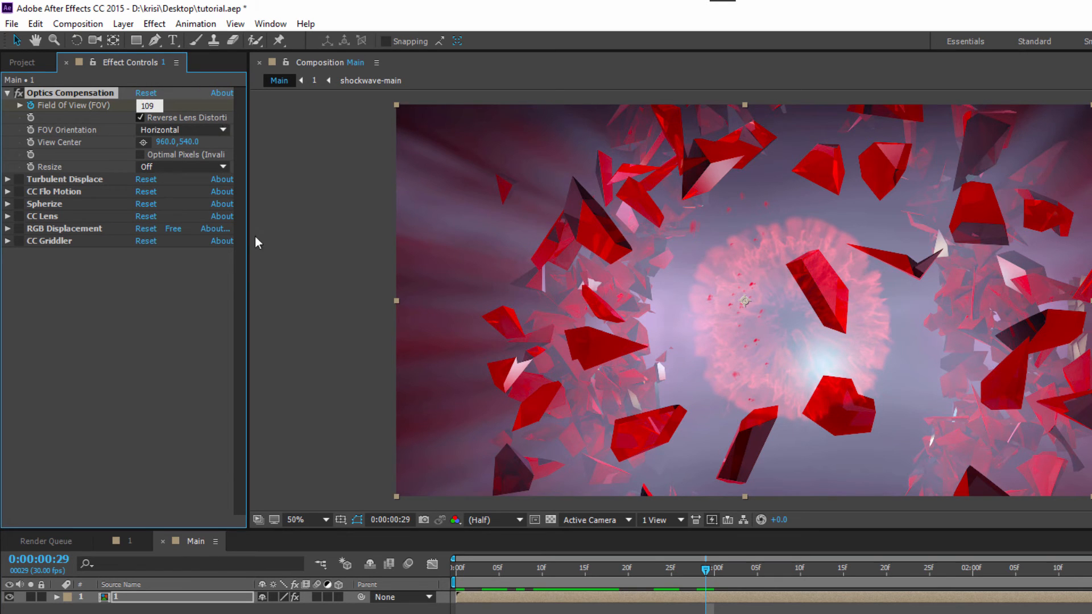
{"action": "left_click", "coordinate": [176, 330]}
{"action": "left_click_drag", "start_coordinate": [705, 570], "coordinate": [835, 570]}
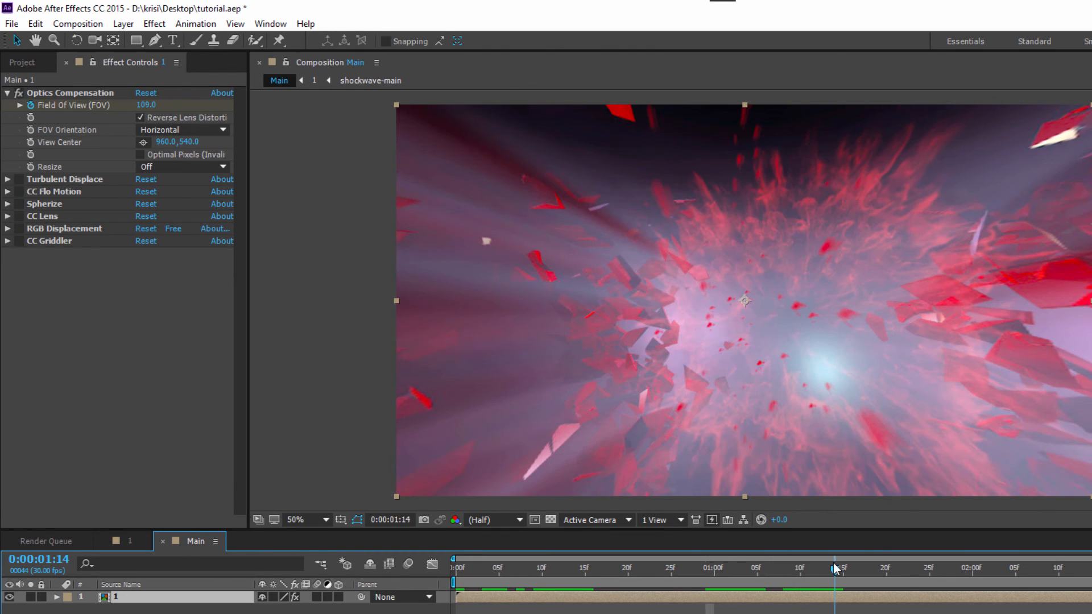
{"action": "left_click", "coordinate": [145, 106]}
{"action": "type", "text": "0"}
{"action": "key", "text": "Return"}
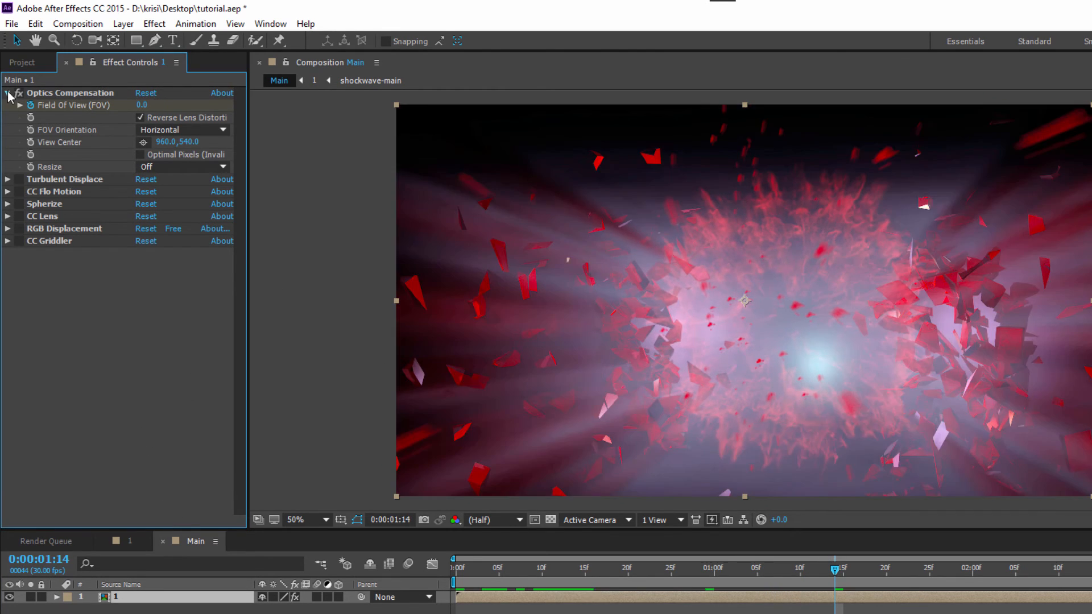
Step: Collapse Optics Compensation, turn on Turbulent Displace and set its Evolution to 35°
{"action": "left_click", "coordinate": [8, 93]}
{"action": "left_click", "coordinate": [51, 106]}
{"action": "left_click", "coordinate": [20, 105]}
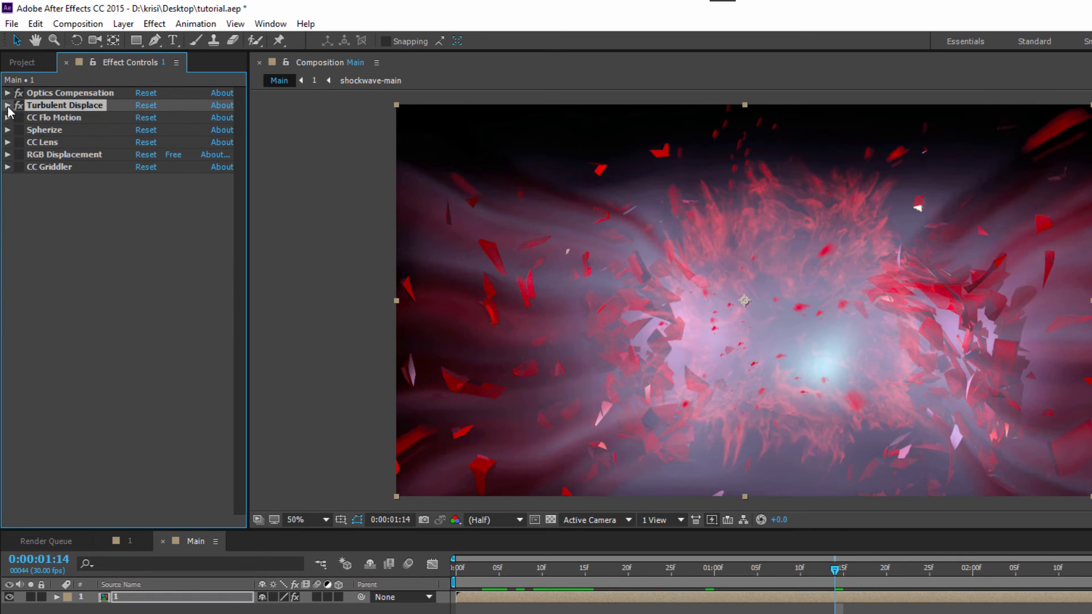
{"action": "left_click", "coordinate": [8, 105]}
{"action": "left_click", "coordinate": [159, 179]}
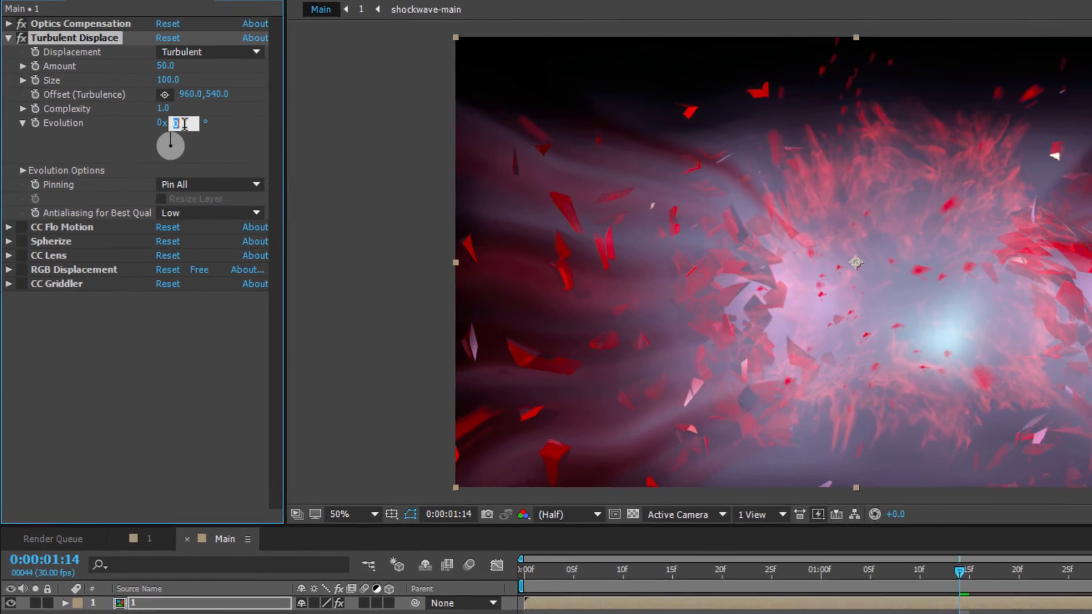
{"action": "type", "text": "3"}
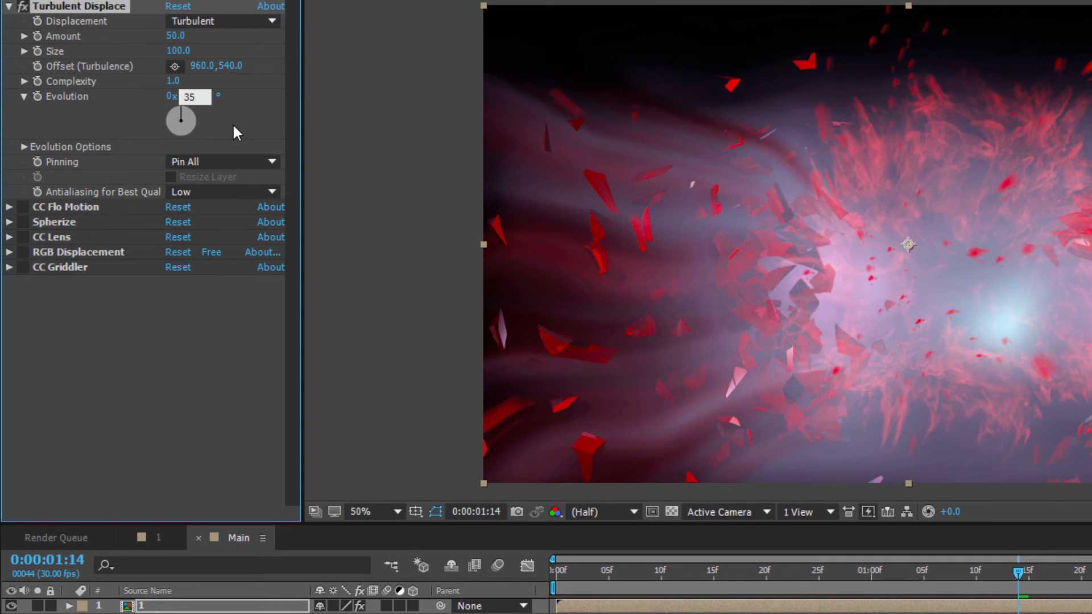
{"action": "type", "text": "5"}
{"action": "key", "text": "Return"}
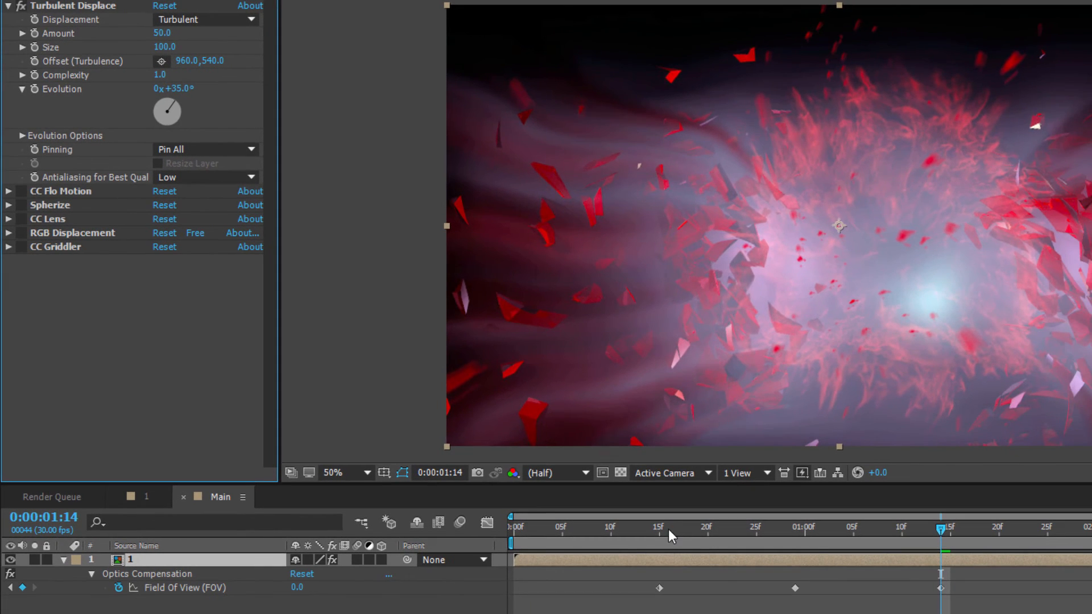
Step: Start keyframing the Turbulent Displace Amount at 0:00:00:15 with a value of 0
{"action": "left_click", "coordinate": [667, 529]}
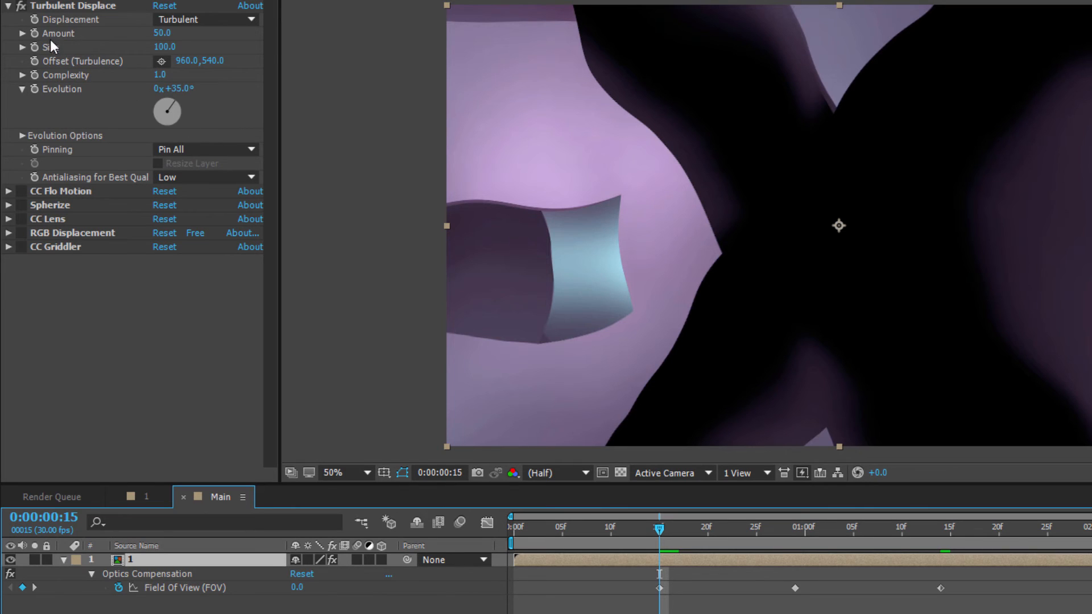
{"action": "left_click", "coordinate": [32, 36]}
{"action": "left_click", "coordinate": [162, 33]}
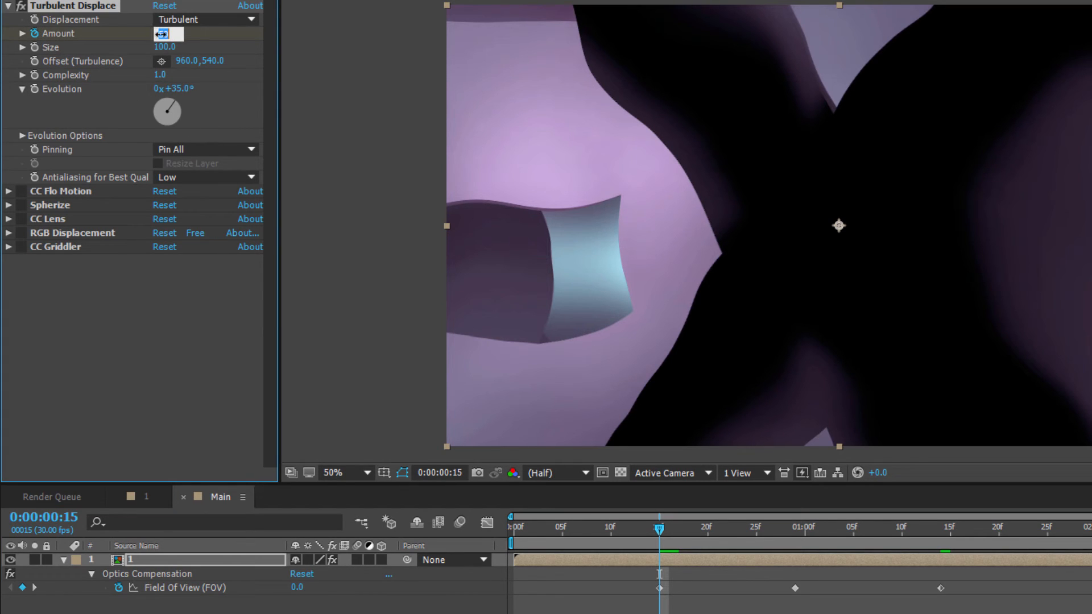
{"action": "type", "text": "0"}
{"action": "key", "text": "Return"}
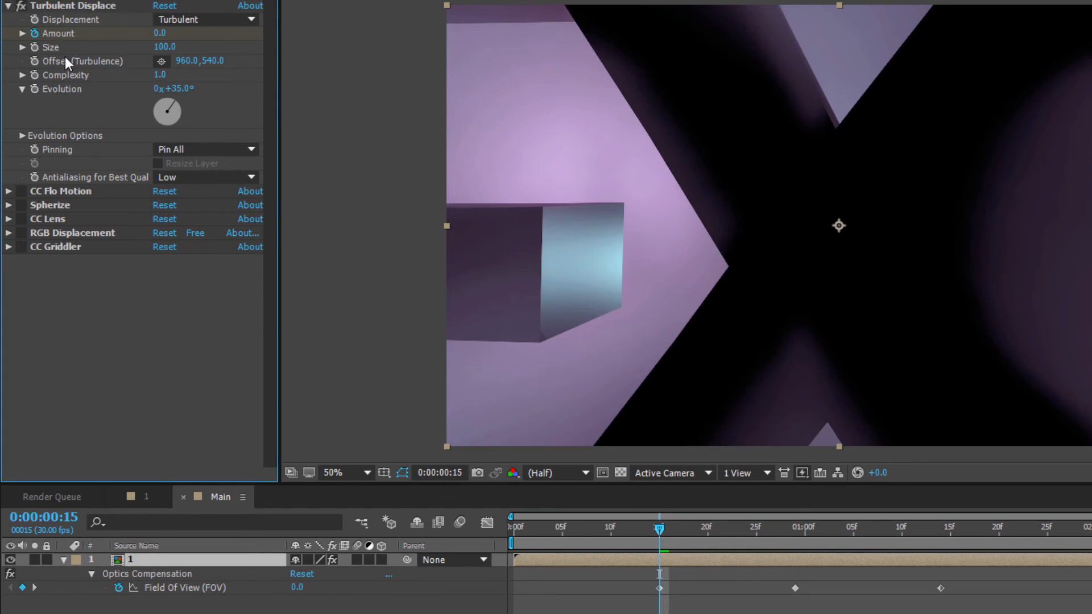
Step: Set the Turbulent Displace Amount to 39 at 0:00:01:07
{"action": "left_click_drag", "start_coordinate": [690, 536], "coordinate": [873, 527]}
{"action": "left_click", "coordinate": [161, 34]}
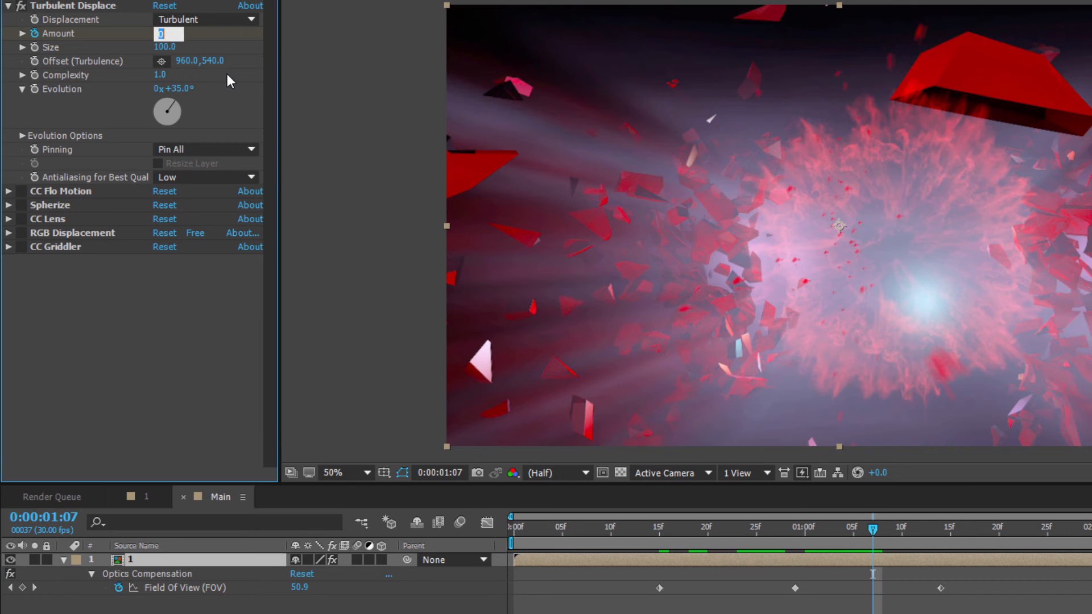
{"action": "type", "text": "39"}
{"action": "key", "text": "Return"}
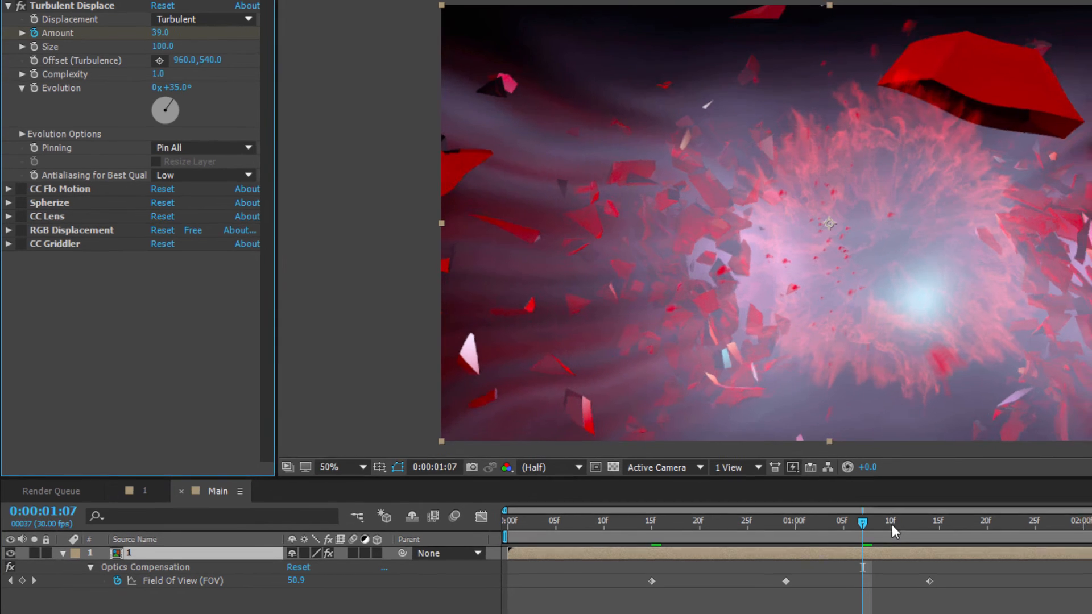
Step: Set the Turbulent Displace Amount to 0 at 0:00:02:28
{"action": "left_click_drag", "start_coordinate": [896, 527], "coordinate": [1088, 425]}
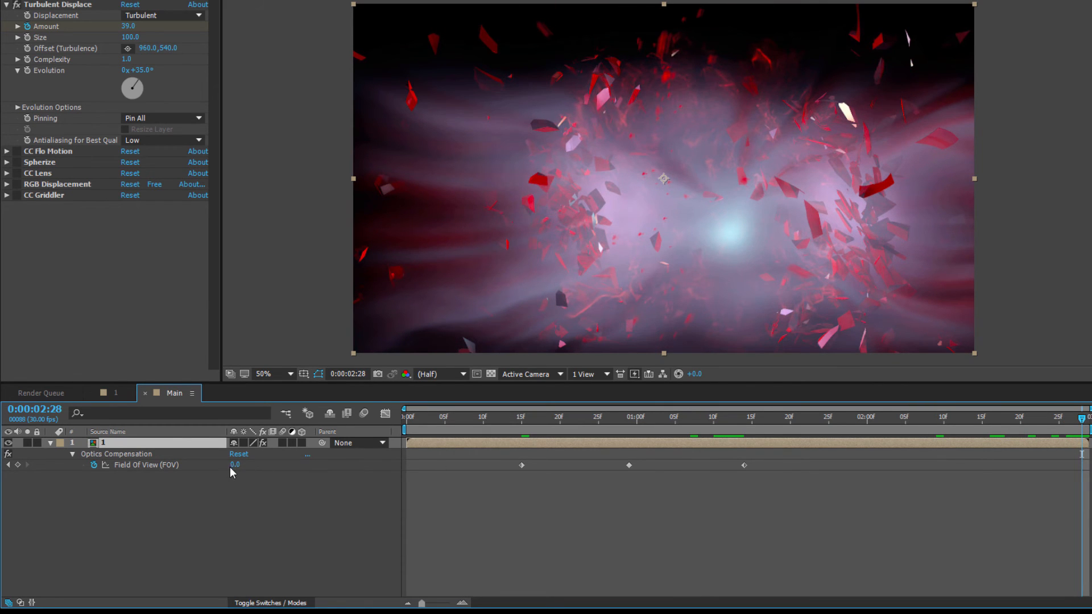
{"action": "left_click", "coordinate": [127, 27]}
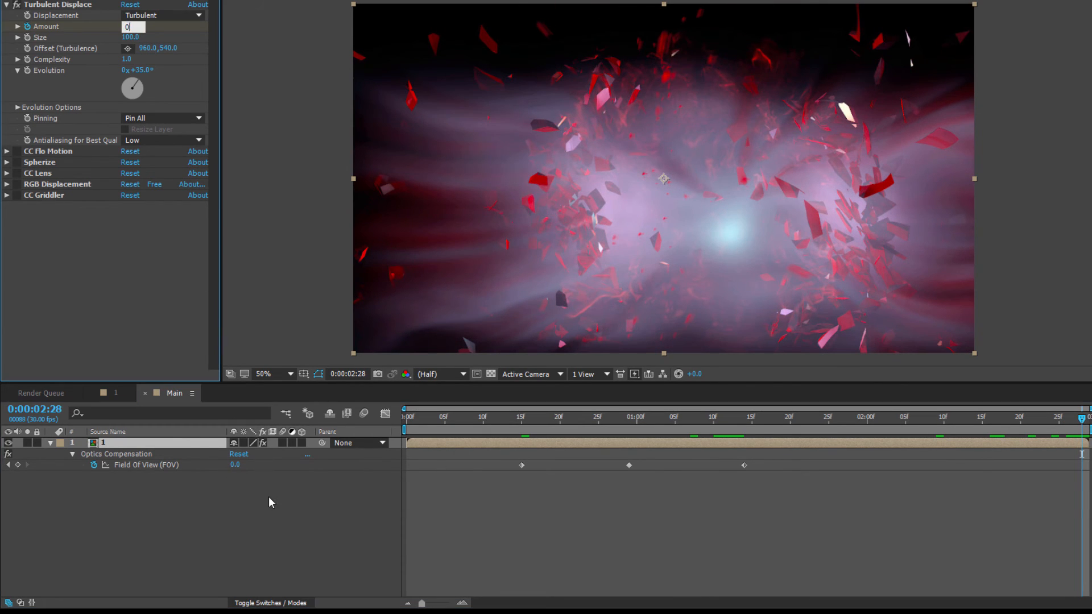
{"action": "left_click", "coordinate": [299, 514]}
Step: Reveal all modified properties of layer 1 in the timeline
{"action": "left_click", "coordinate": [117, 445]}
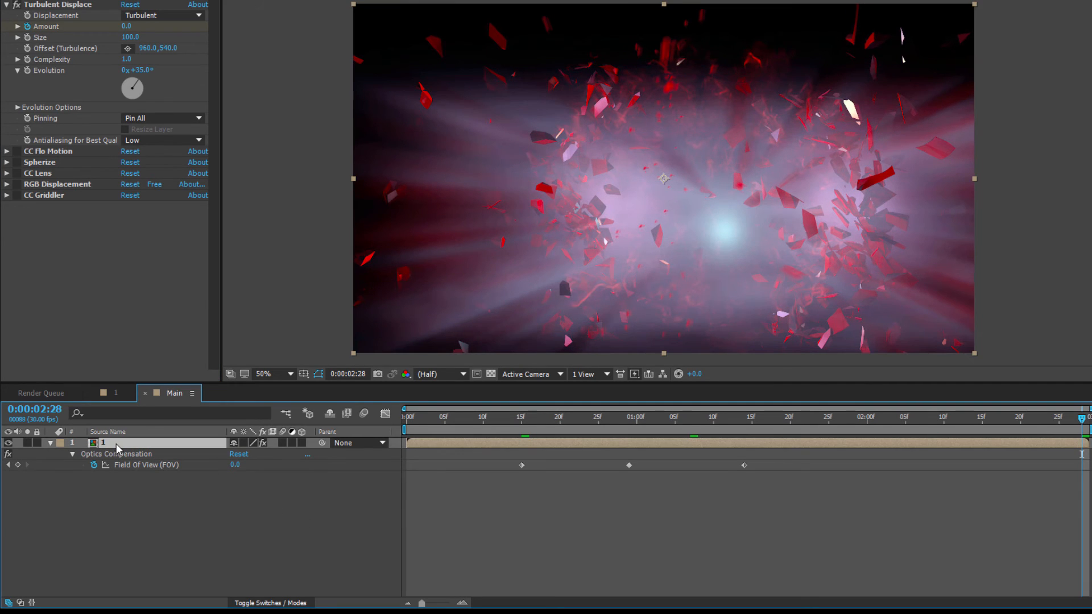
{"action": "key", "text": "u"}
{"action": "key", "text": "u"}
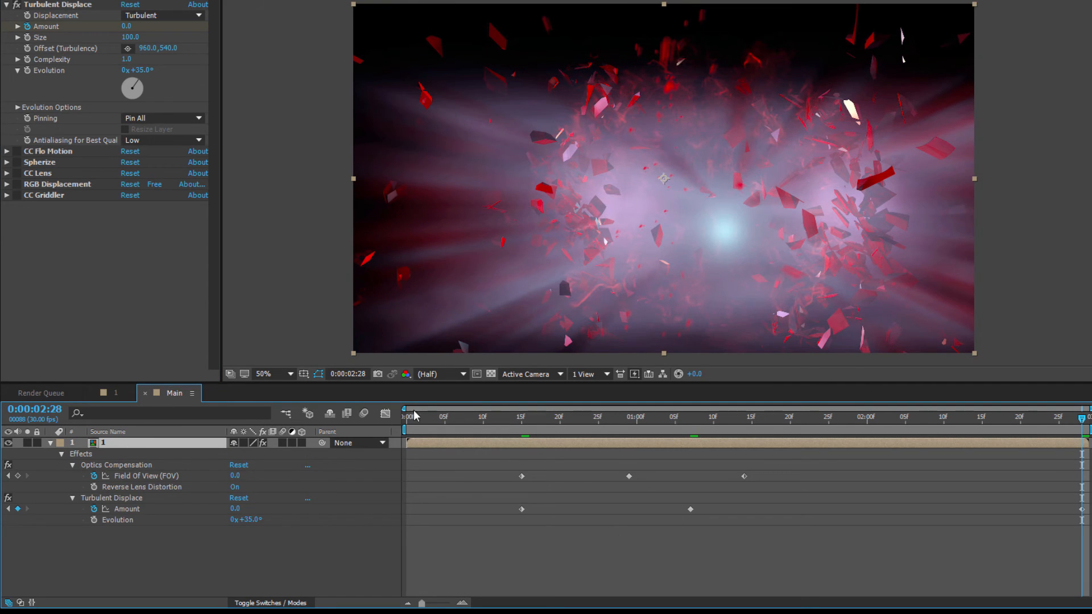
Step: Collapse Turbulent Displace, turn on CC Flo Motion and expand its settings
{"action": "left_click", "coordinate": [7, 5]}
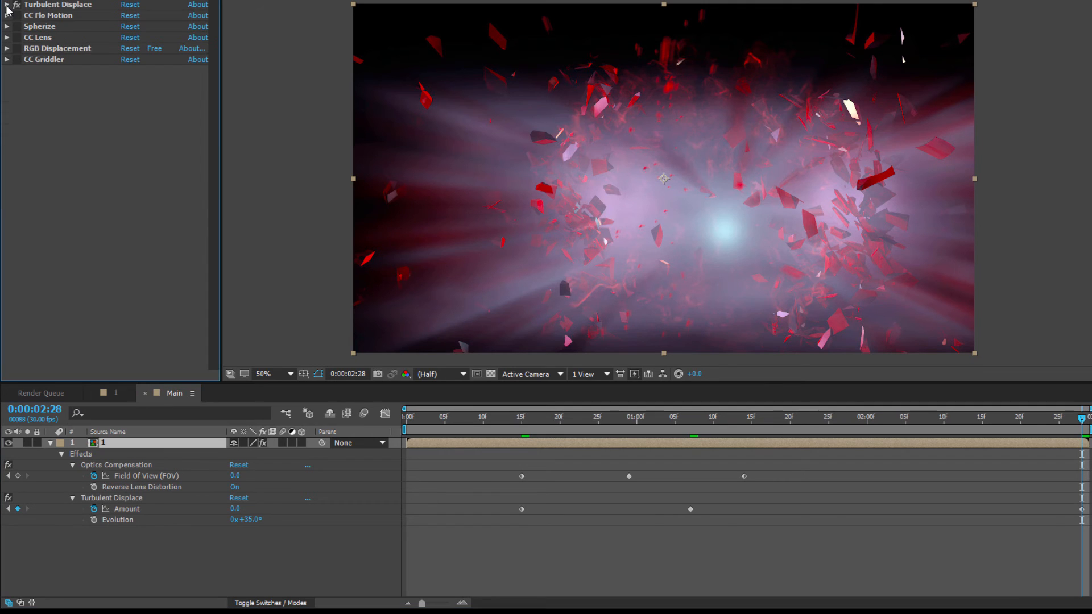
{"action": "left_click", "coordinate": [43, 16]}
{"action": "left_click", "coordinate": [17, 16]}
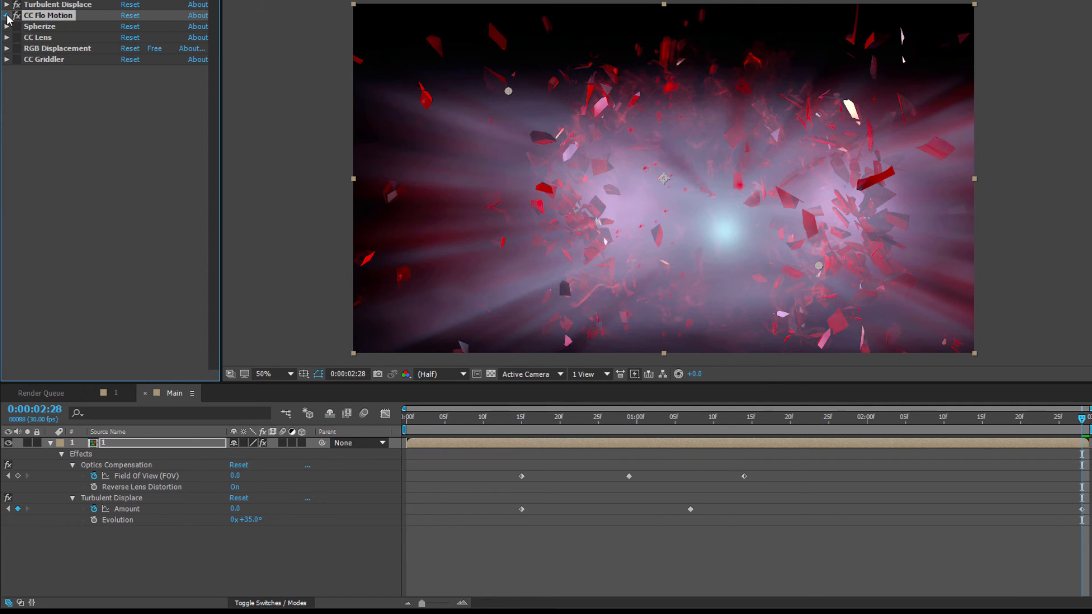
{"action": "left_click", "coordinate": [7, 16]}
Step: Set the CC Flo Motion Knot 1 position to 1104, 836
{"action": "left_click", "coordinate": [148, 38]}
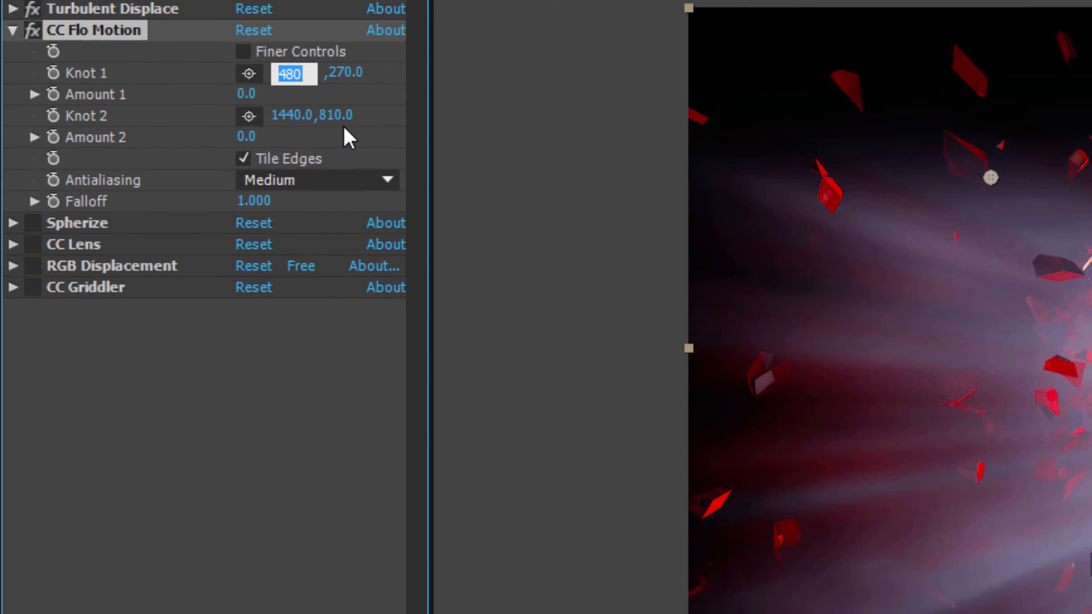
{"action": "type", "text": "1104"}
{"action": "left_click", "coordinate": [394, 72]}
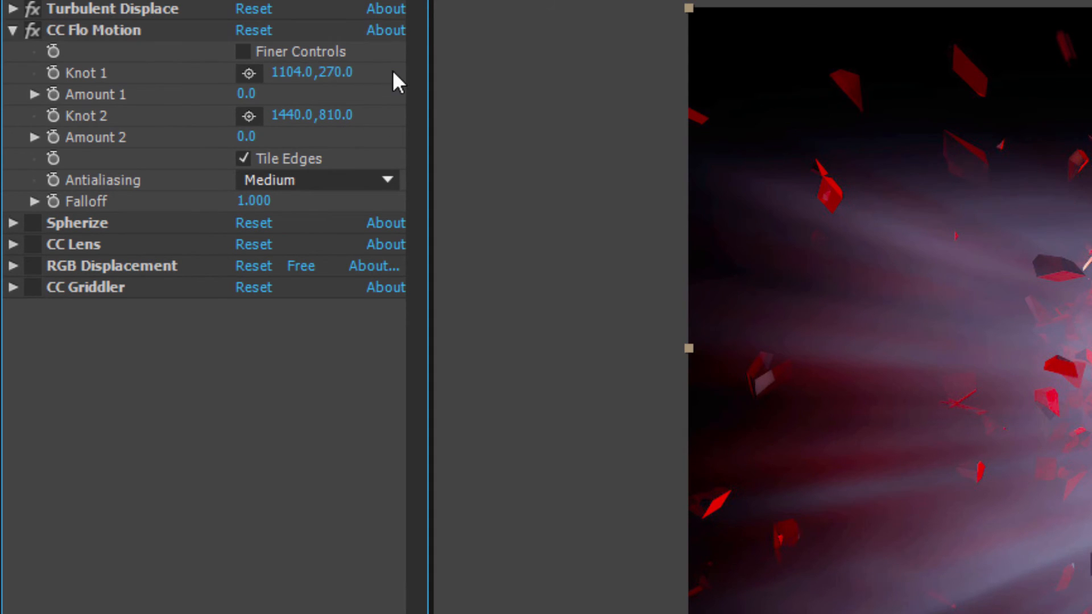
{"action": "left_click", "coordinate": [339, 72]}
{"action": "type", "text": "83"}
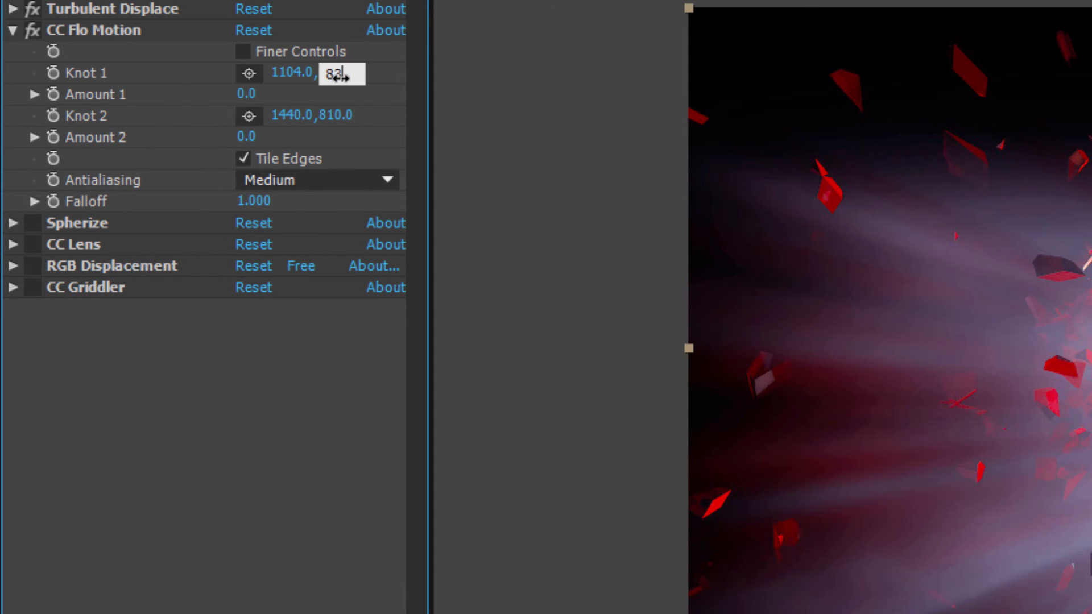
{"action": "type", "text": "6"}
{"action": "key", "text": "Return"}
Step: Set the CC Flo Motion Knot 2 position to 1292, 446
{"action": "left_click", "coordinate": [293, 116]}
{"action": "type", "text": "1"}
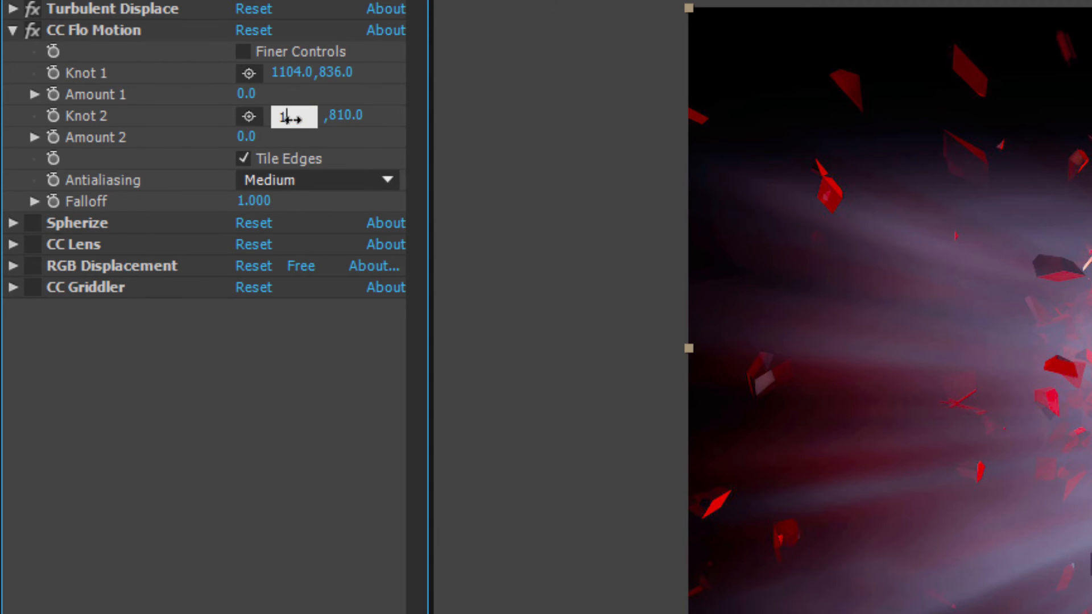
{"action": "type", "text": "292"}
{"action": "key", "text": "Return"}
{"action": "left_click", "coordinate": [335, 119]}
{"action": "type", "text": "44"}
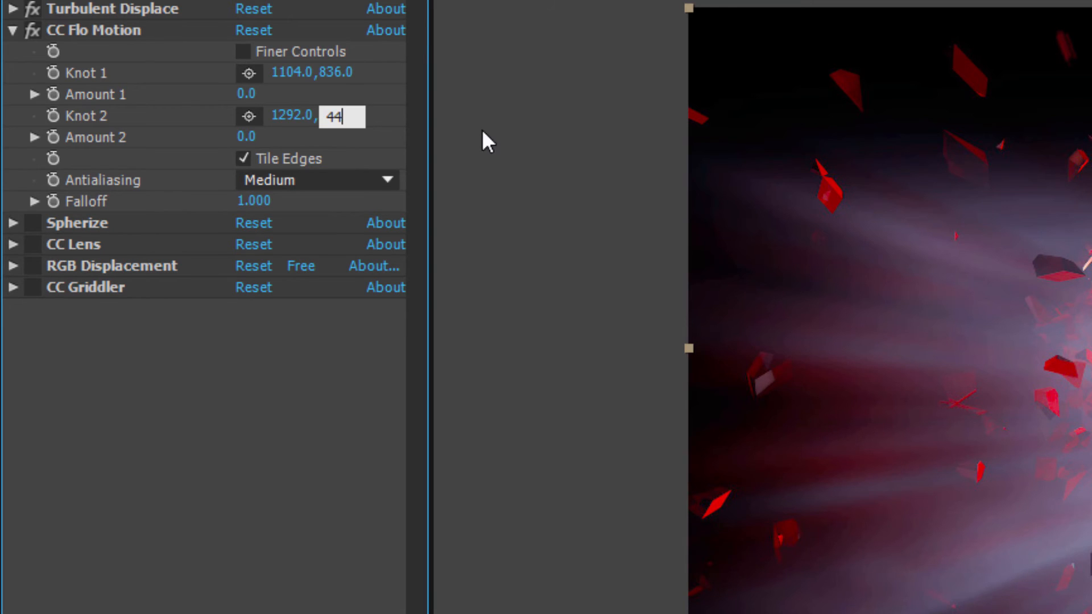
{"action": "type", "text": "6"}
{"action": "key", "text": "Return"}
Step: Set the CC Flo Motion Falloff to 1.470 and its Antialiasing to High
{"action": "left_click", "coordinate": [260, 203]}
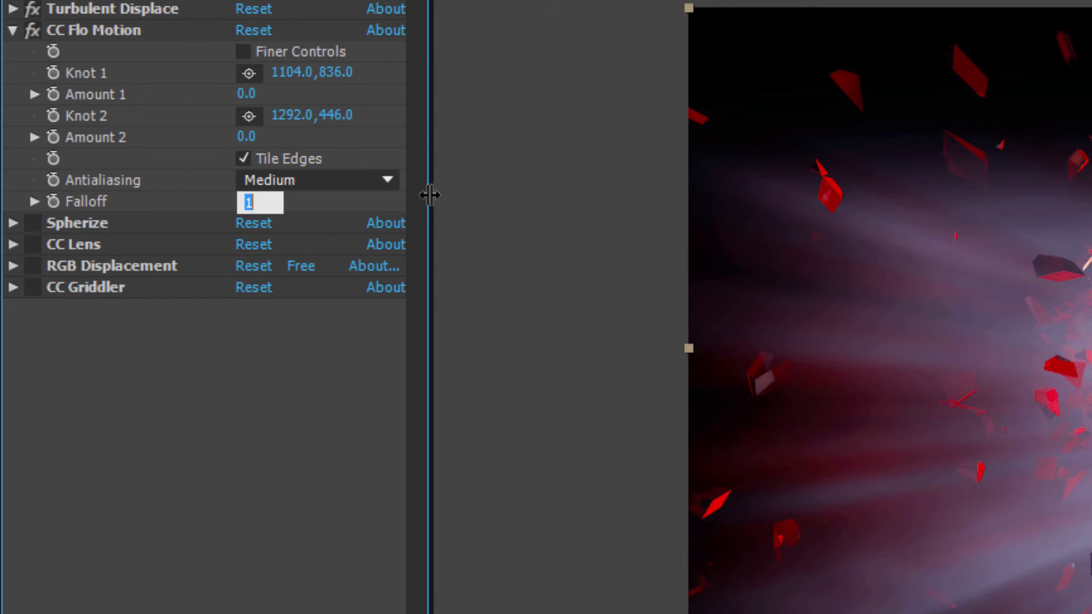
{"action": "type", "text": "1.470"}
{"action": "key", "text": "Return"}
{"action": "left_click", "coordinate": [319, 177]}
{"action": "left_click", "coordinate": [312, 261]}
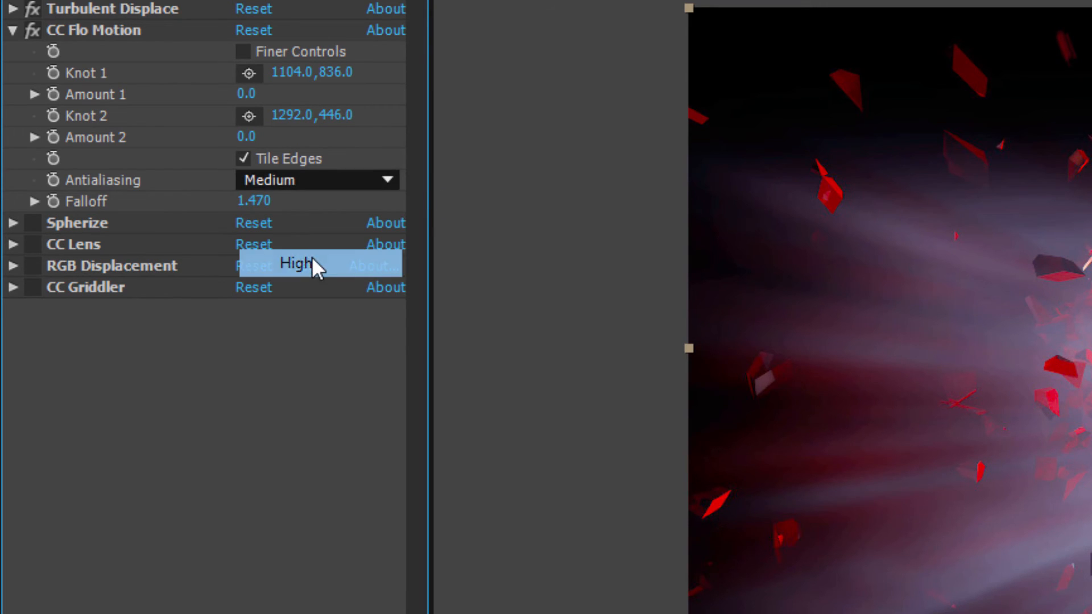
Step: Set Turbulent Displace's Antialiasing for Best Quality to High and collapse the effect
{"action": "left_click", "coordinate": [13, 9]}
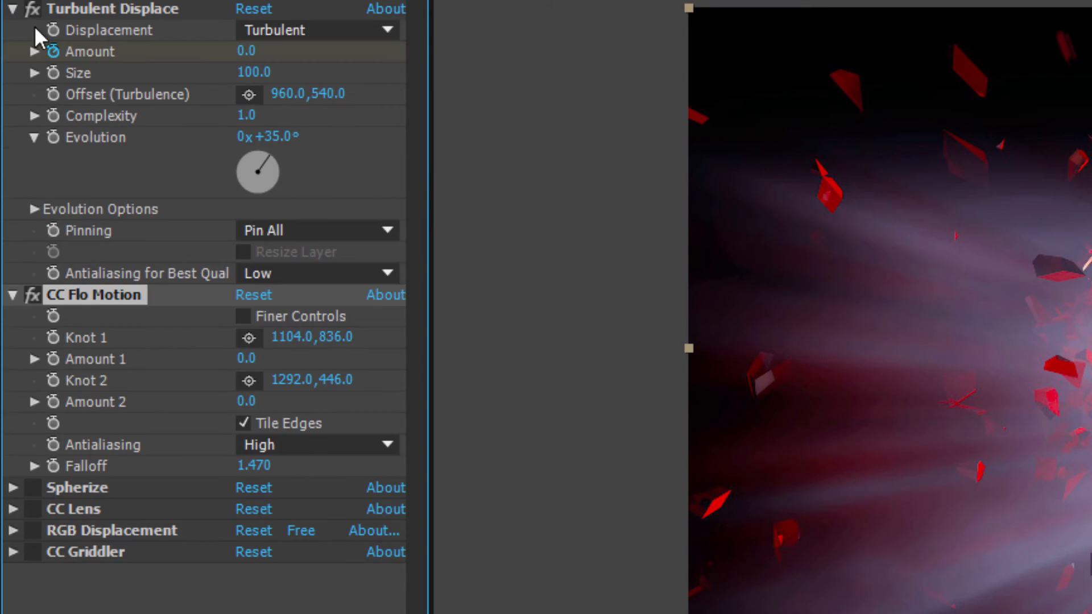
{"action": "left_click", "coordinate": [318, 272]}
{"action": "left_click", "coordinate": [293, 328]}
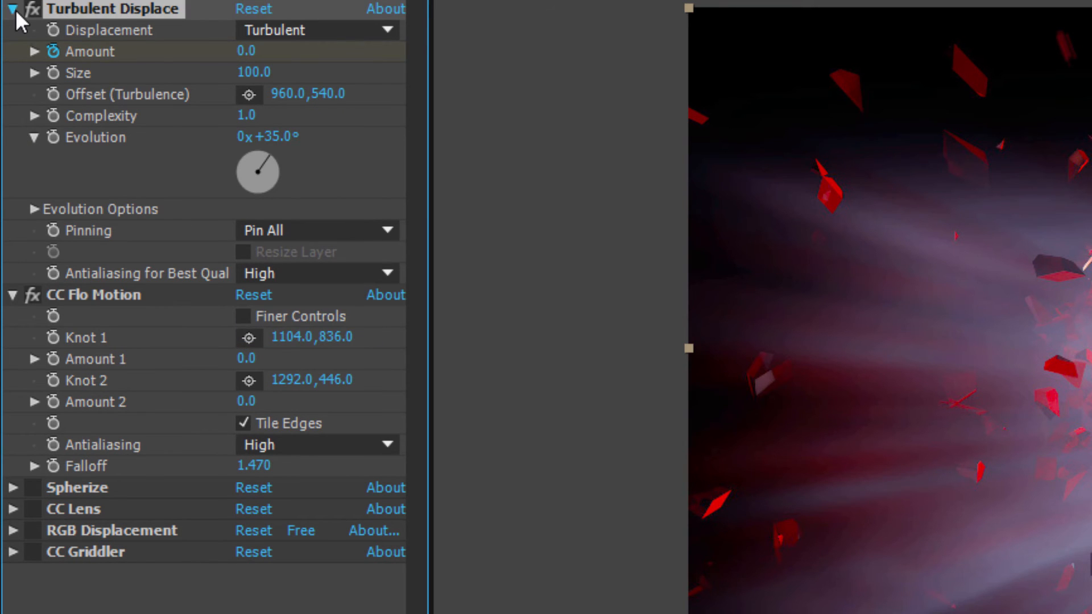
{"action": "left_click", "coordinate": [15, 11]}
Step: Start keyframing CC Flo Motion's Amount 1 at 0:00:00:20 and set it to 17 at 0:00:00:25
{"action": "left_click_drag", "start_coordinate": [566, 483], "coordinate": [651, 483]}
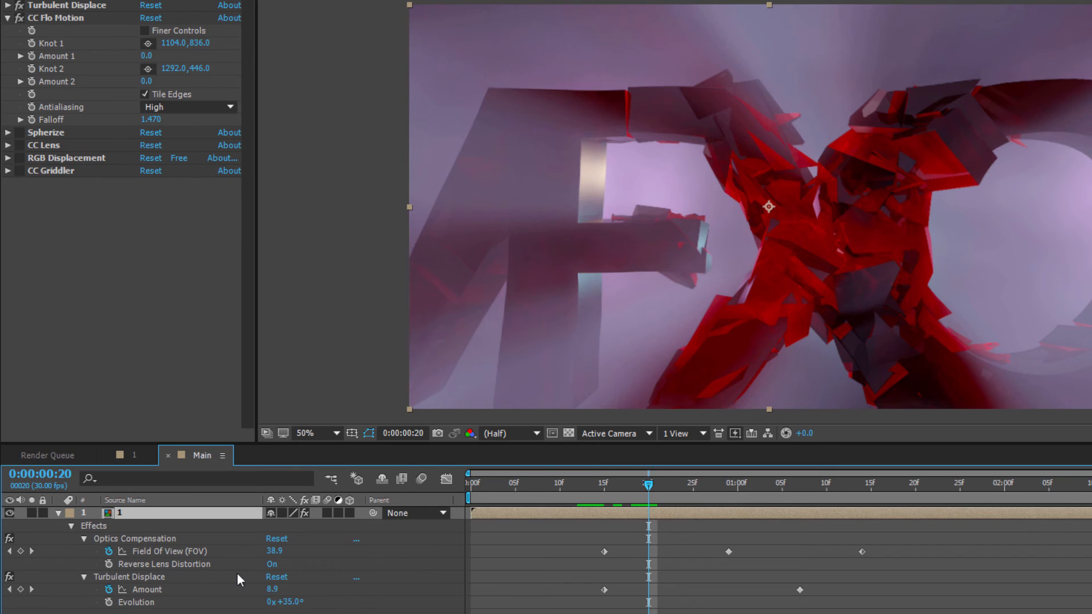
{"action": "left_click", "coordinate": [30, 59]}
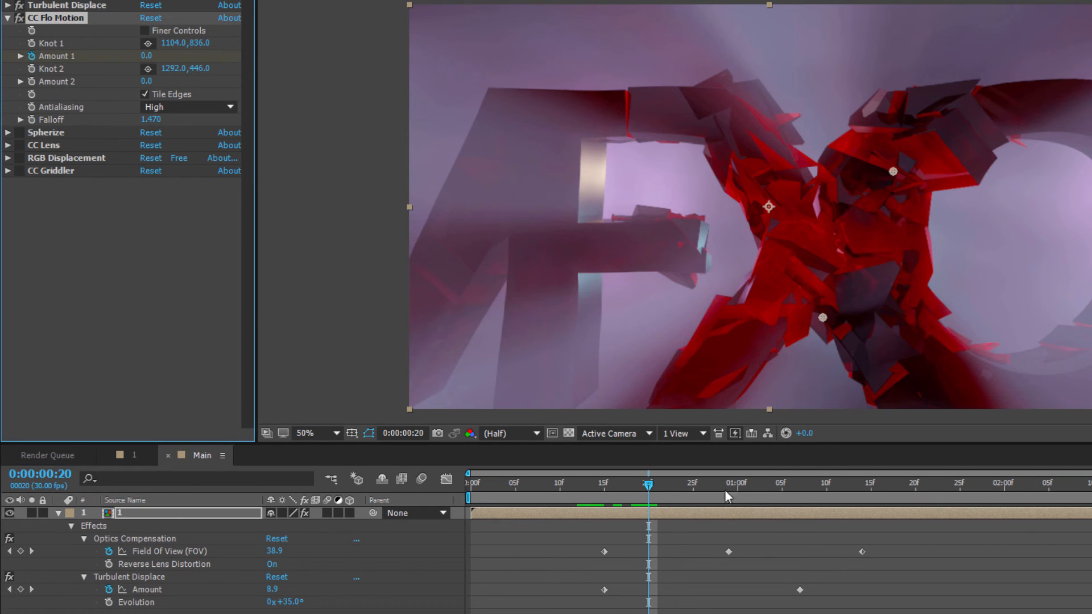
{"action": "left_click_drag", "start_coordinate": [647, 484], "coordinate": [693, 485]}
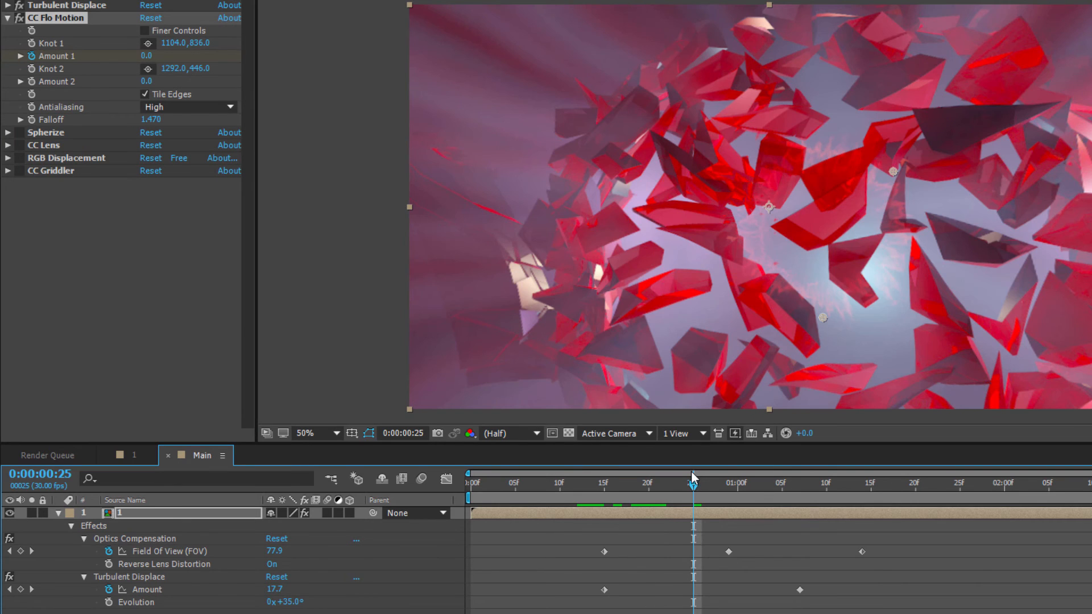
{"action": "left_click", "coordinate": [148, 57]}
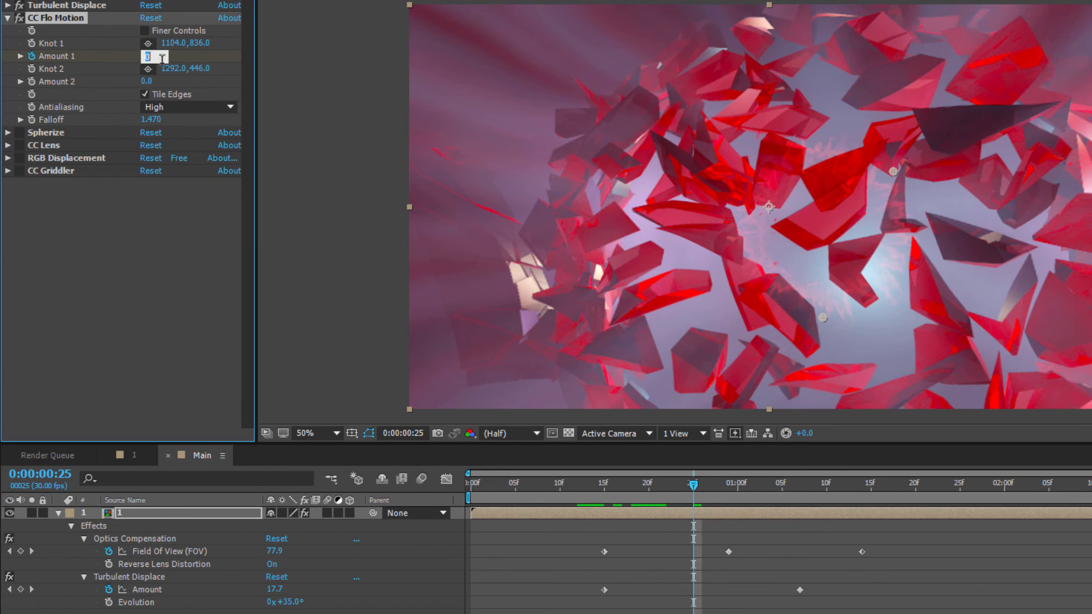
{"action": "type", "text": "17"}
{"action": "key", "text": "Return"}
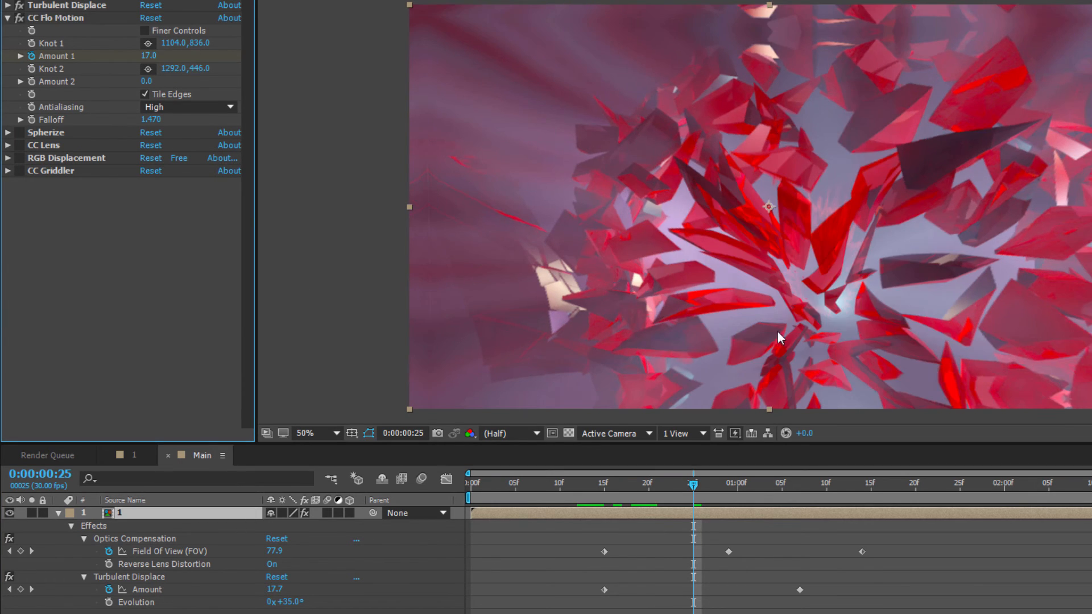
Step: Set CC Flo Motion's Amount 1 to 0 at 0:00:01:01
{"action": "left_click_drag", "start_coordinate": [706, 481], "coordinate": [747, 491]}
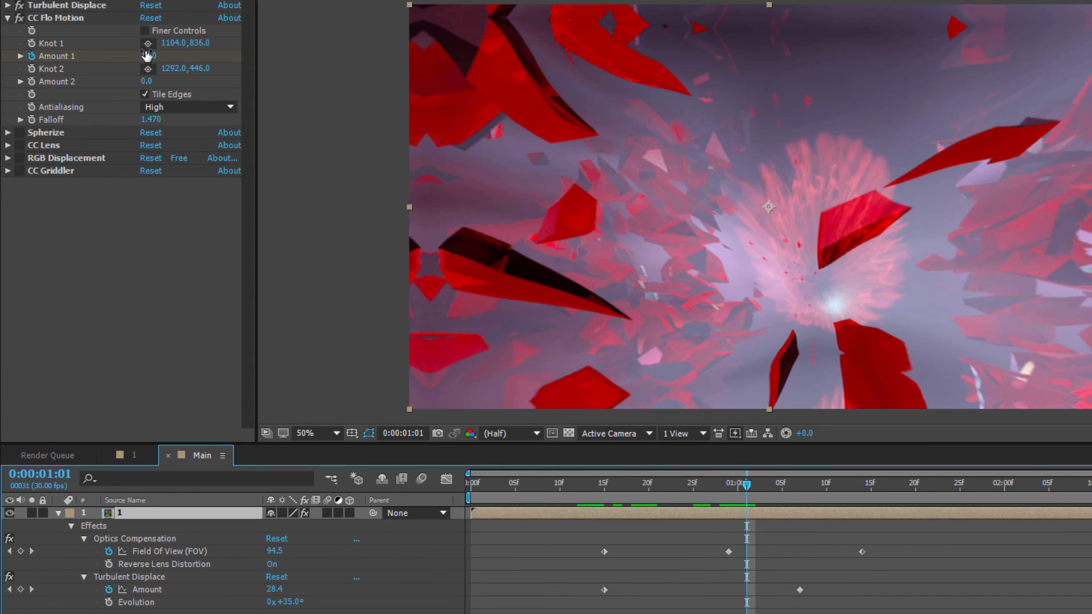
{"action": "left_click", "coordinate": [143, 56]}
{"action": "type", "text": "0"}
{"action": "key", "text": "Return"}
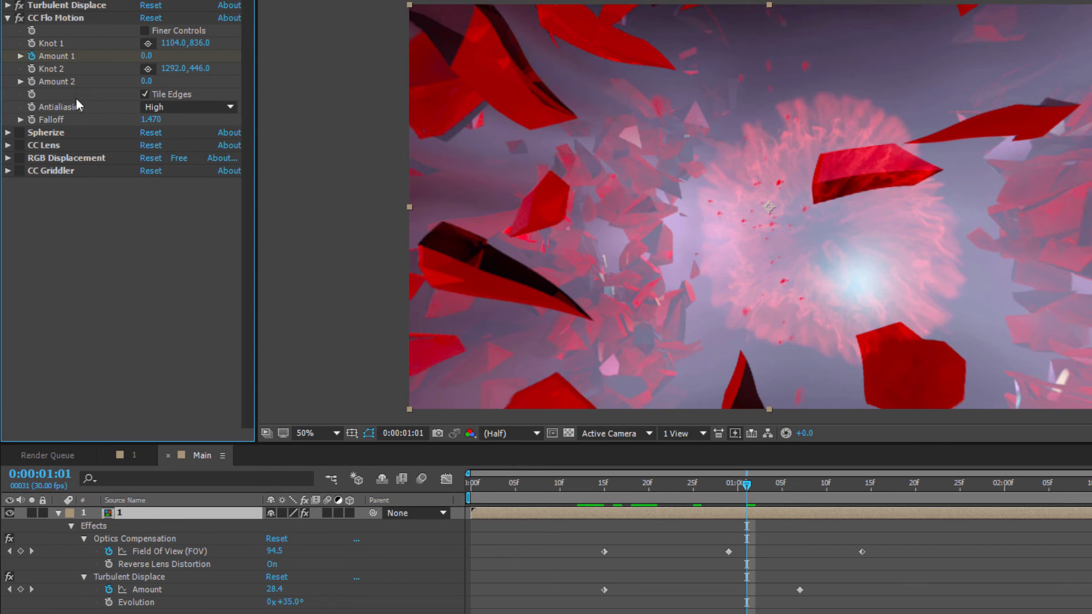
Step: Collapse CC Flo Motion, enable the Spherize effect and start keyframing its Radius at 0 at 0:00:00:19
{"action": "left_click", "coordinate": [7, 18]}
{"action": "left_click", "coordinate": [18, 31]}
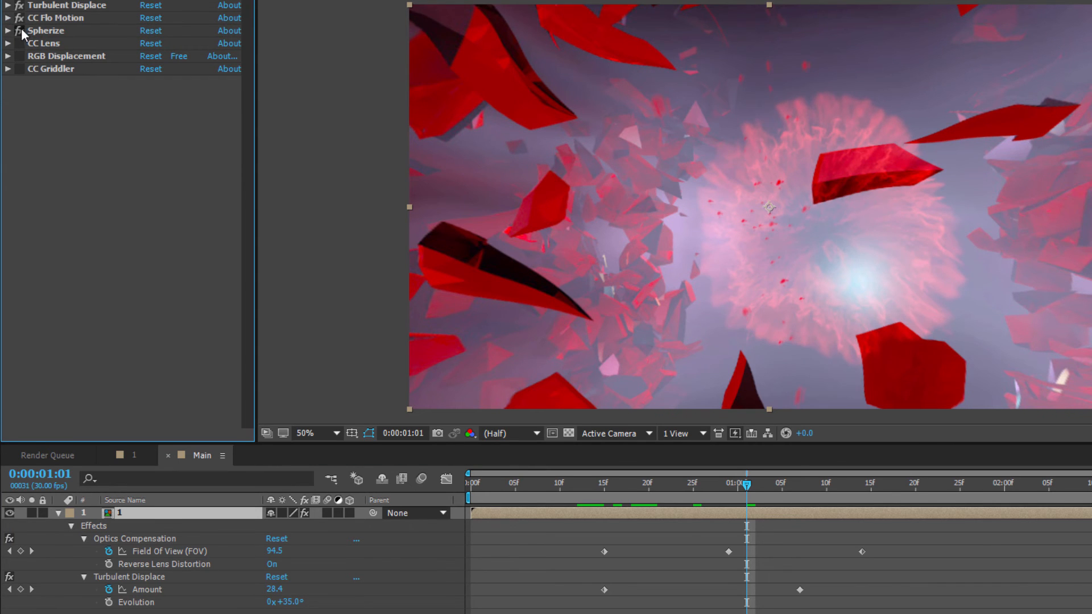
{"action": "left_click", "coordinate": [8, 30]}
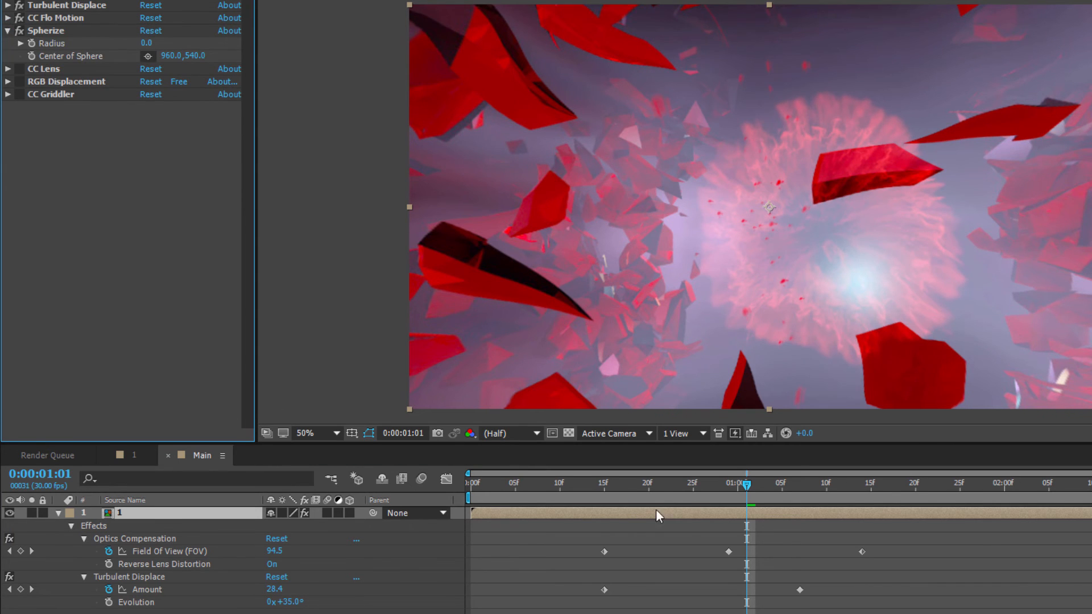
{"action": "left_click_drag", "start_coordinate": [658, 482], "coordinate": [645, 488]}
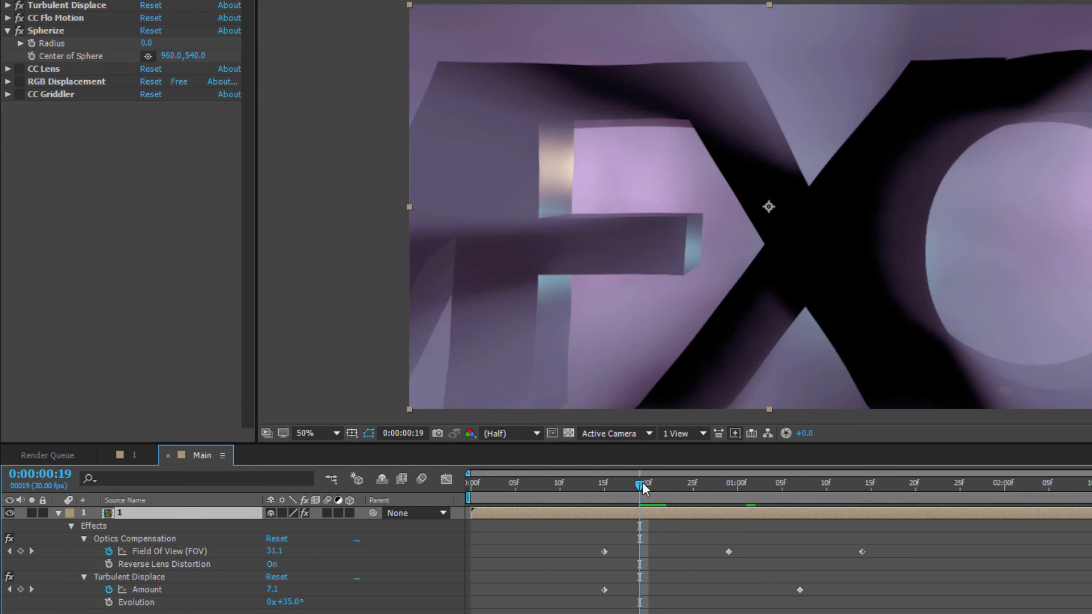
{"action": "left_click", "coordinate": [28, 33]}
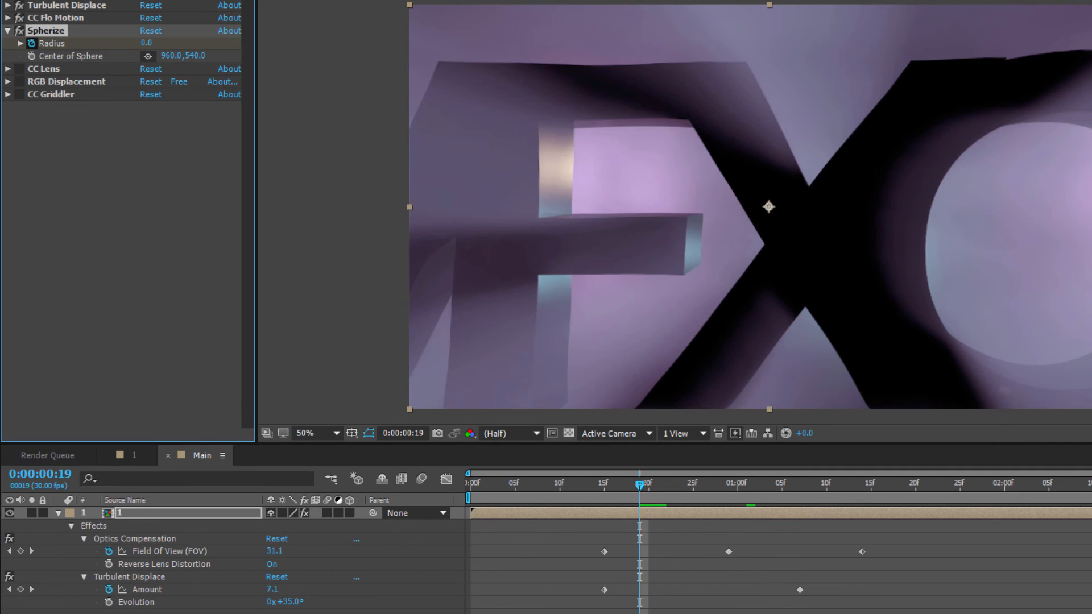
Step: Set the Spherize Radius to 1281 at 0:00:00:24
{"action": "left_click", "coordinate": [680, 483]}
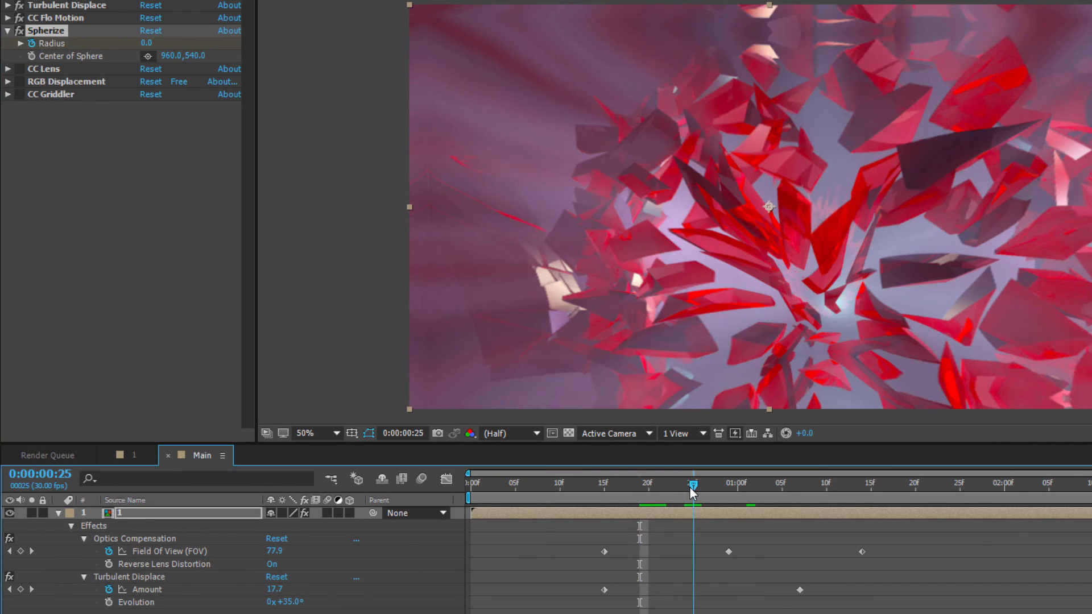
{"action": "left_click", "coordinate": [146, 45]}
{"action": "type", "text": "1281"}
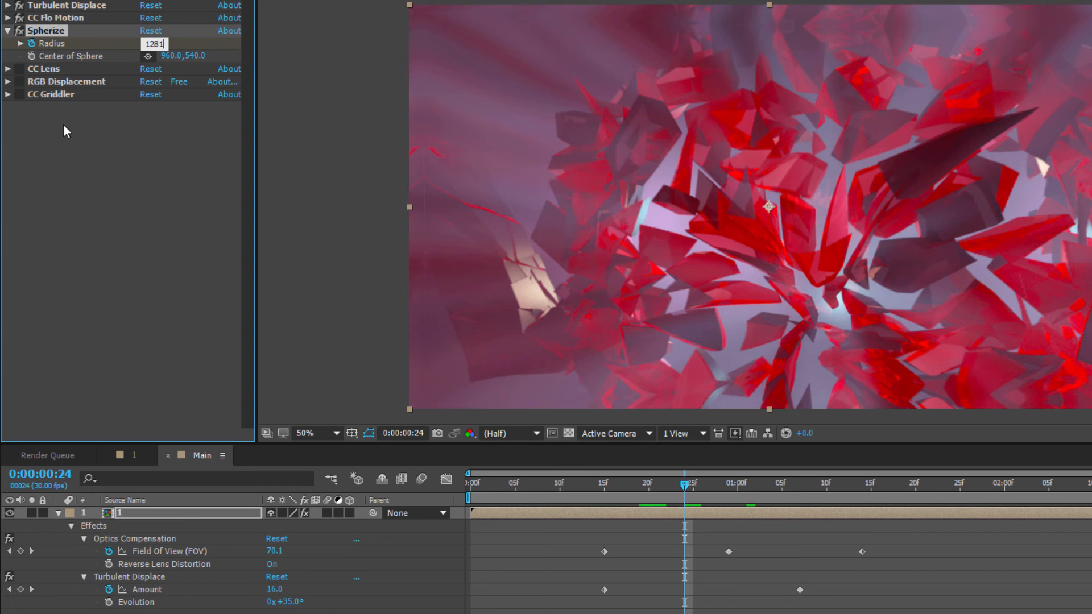
{"action": "left_click", "coordinate": [86, 146]}
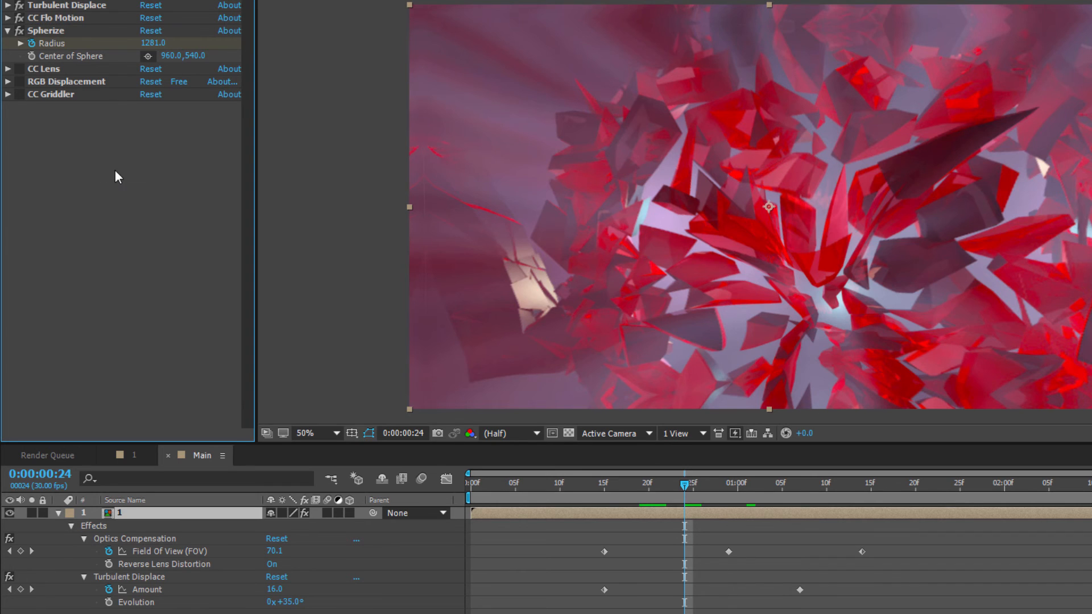
Step: Set the Spherize Radius to 0 at 0:00:01:03 and collapse the effect
{"action": "left_click", "coordinate": [742, 489]}
{"action": "left_click_drag", "start_coordinate": [743, 488], "coordinate": [765, 489]}
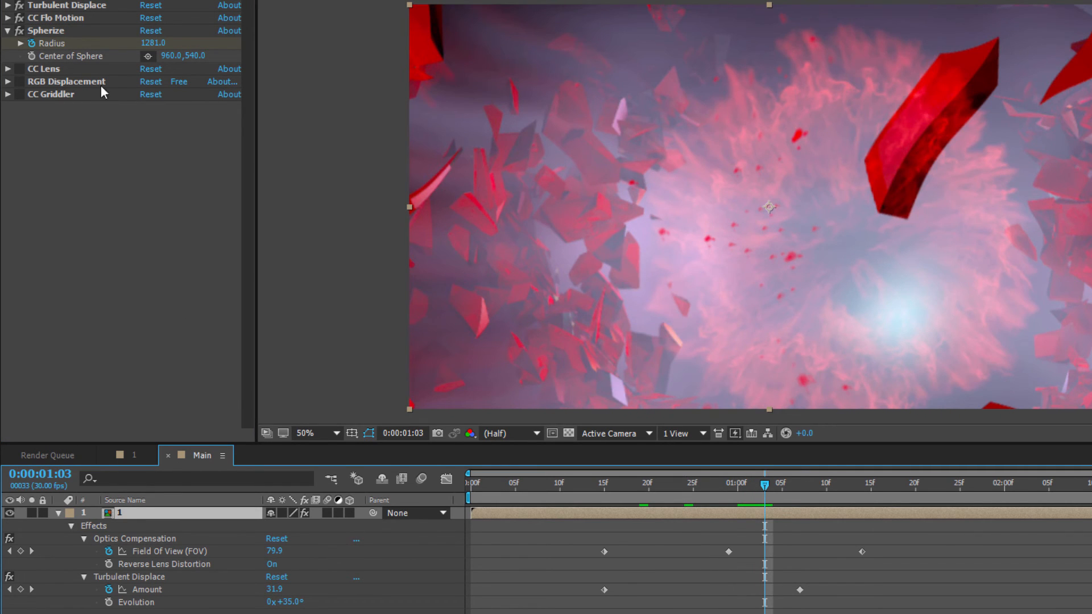
{"action": "left_click", "coordinate": [149, 44]}
{"action": "type", "text": "0"}
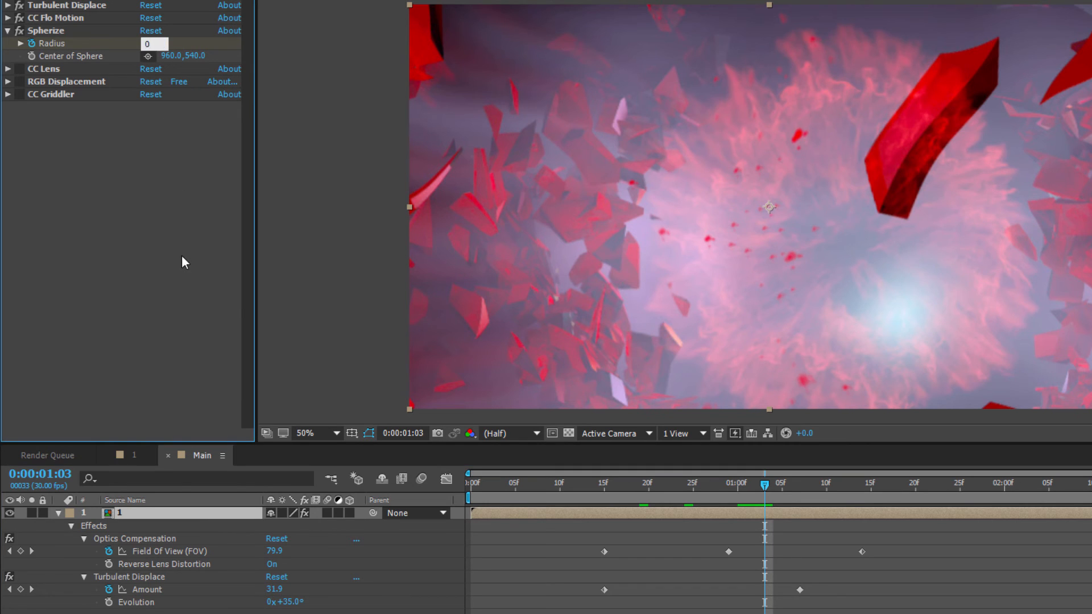
{"action": "key", "text": "Return"}
{"action": "left_click", "coordinate": [7, 31]}
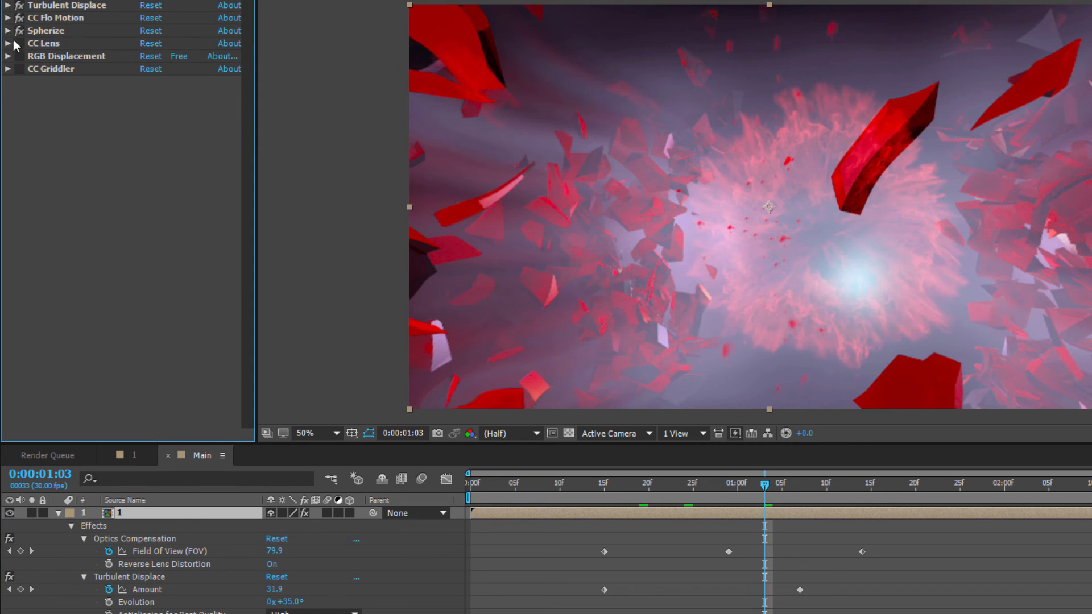
Step: Enable CC Lens and start keyframing its Size at 0:00:00:19 with a value of 500
{"action": "left_click", "coordinate": [43, 43]}
{"action": "left_click", "coordinate": [19, 43]}
{"action": "left_click", "coordinate": [8, 43]}
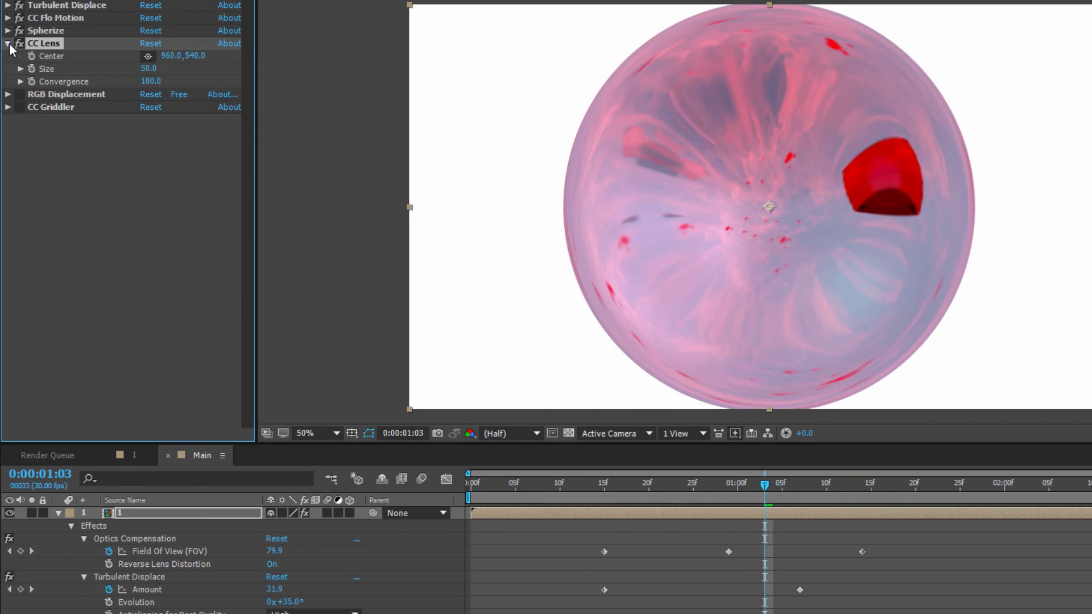
{"action": "left_click_drag", "start_coordinate": [674, 490], "coordinate": [639, 487]}
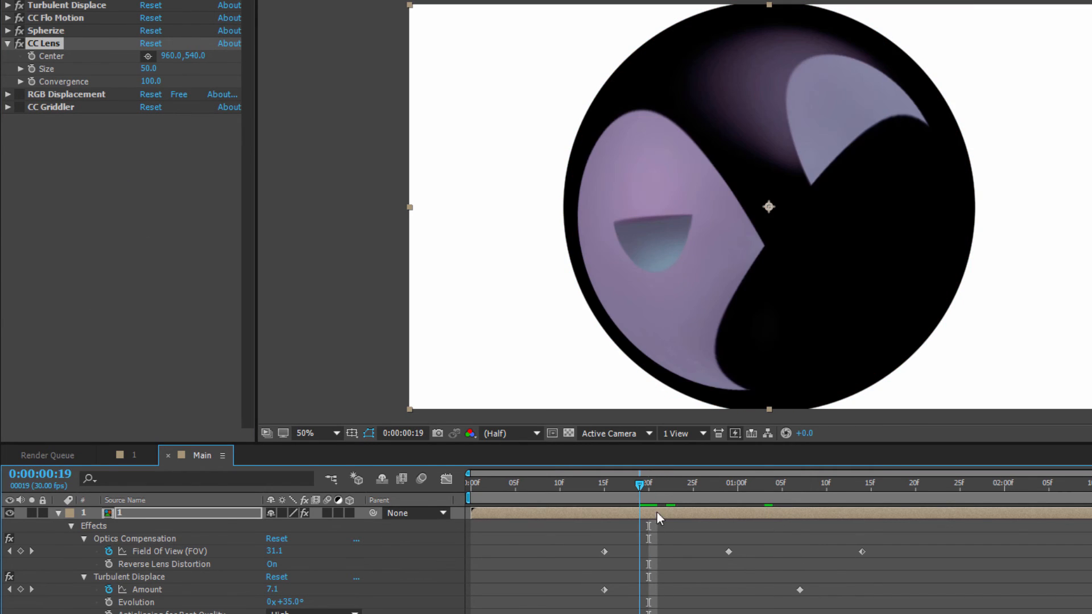
{"action": "left_click", "coordinate": [32, 69]}
{"action": "left_click", "coordinate": [149, 70]}
{"action": "type", "text": "5"}
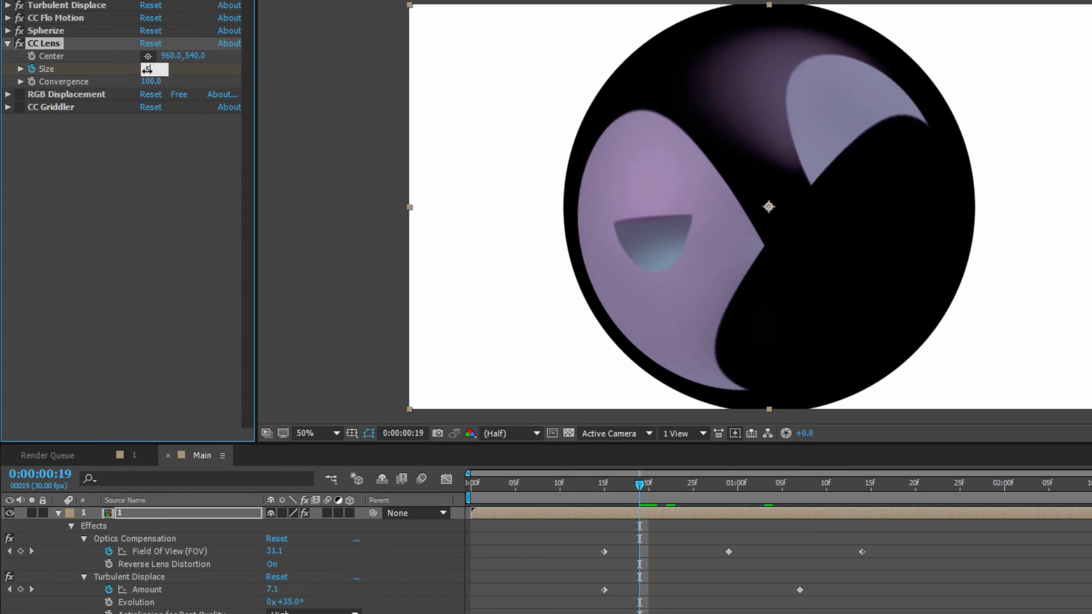
{"action": "type", "text": "00"}
{"action": "key", "text": "Return"}
Step: Set the CC Lens Size to 139 at 0:00:01:00
{"action": "left_click", "coordinate": [737, 484]}
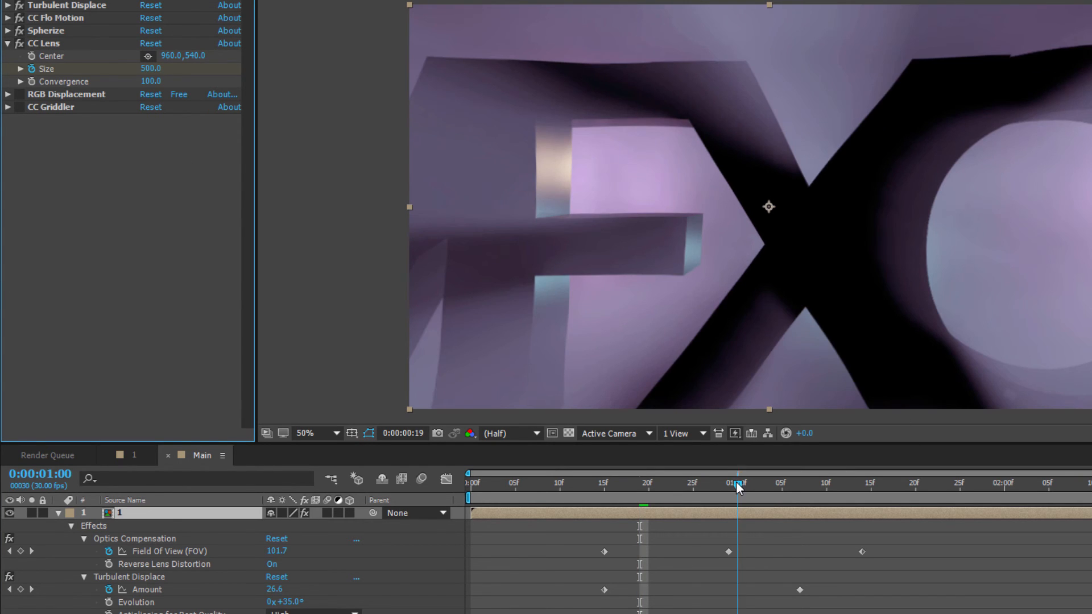
{"action": "left_click", "coordinate": [148, 69]}
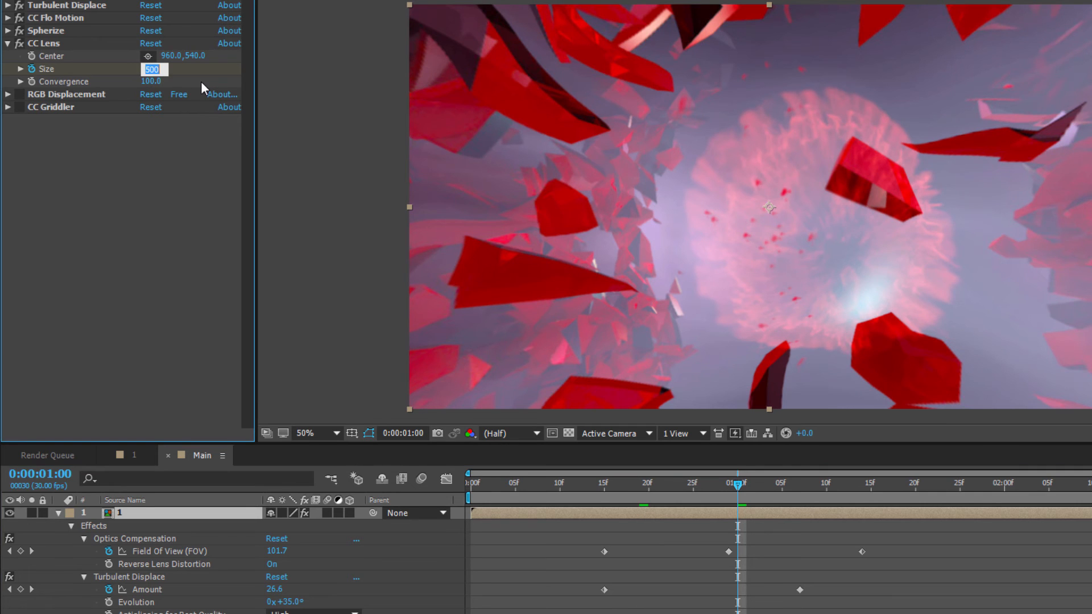
{"action": "type", "text": "139"}
{"action": "key", "text": "Return"}
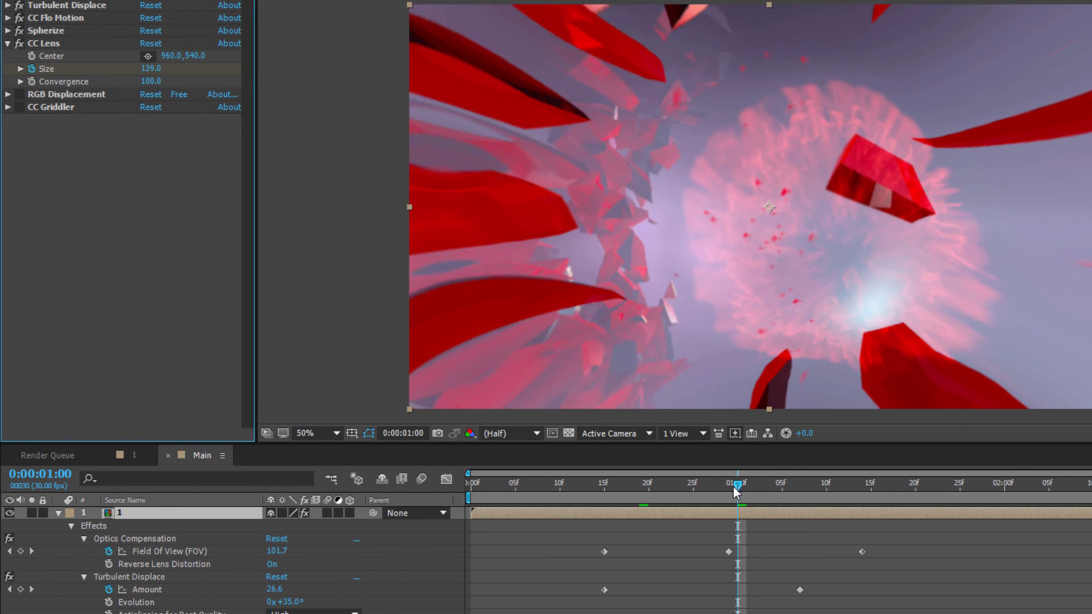
Step: Return the CC Lens Size to 500 at 0:00:01:14
{"action": "left_click_drag", "start_coordinate": [738, 484], "coordinate": [862, 483]}
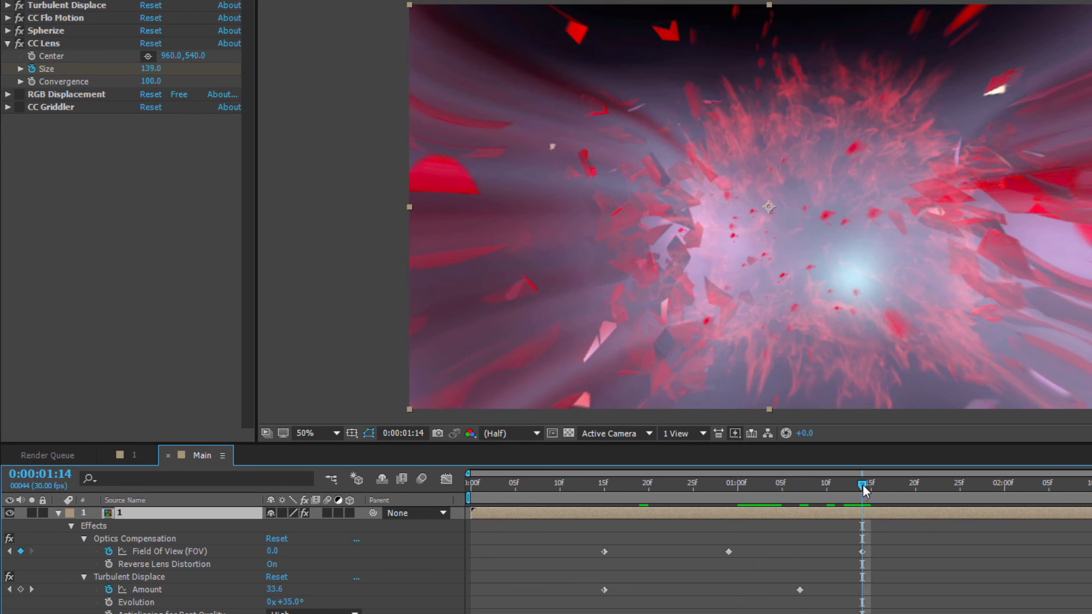
{"action": "left_click", "coordinate": [149, 69]}
{"action": "type", "text": "500"}
{"action": "key", "text": "Return"}
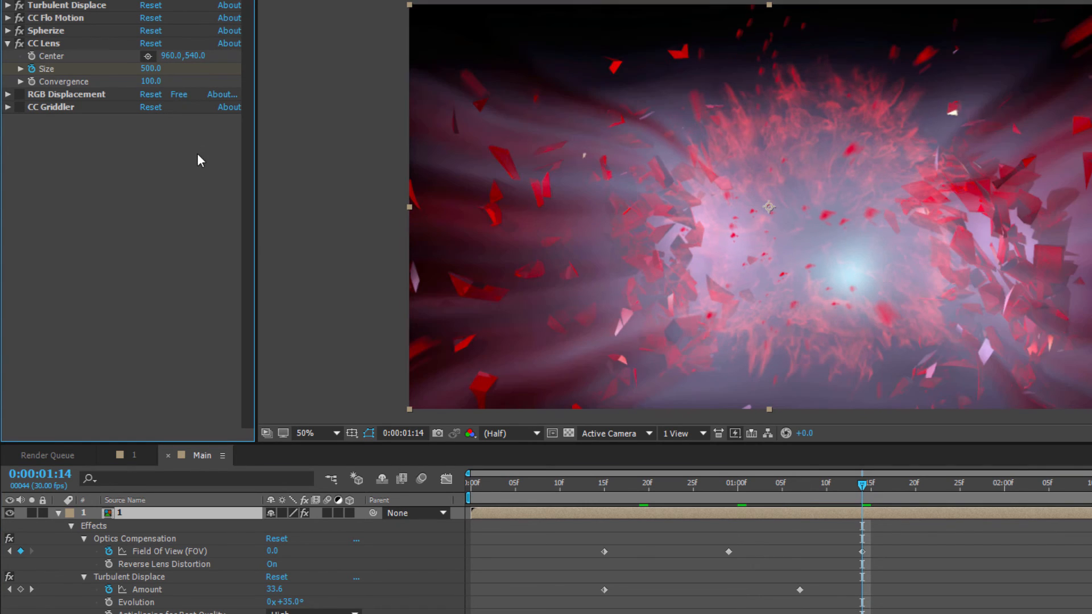
Step: Start keyframing CC Lens Convergence at 0:00:01:14, set it to 0 at 0:00:01:24, and collapse the effect
{"action": "left_click", "coordinate": [43, 43]}
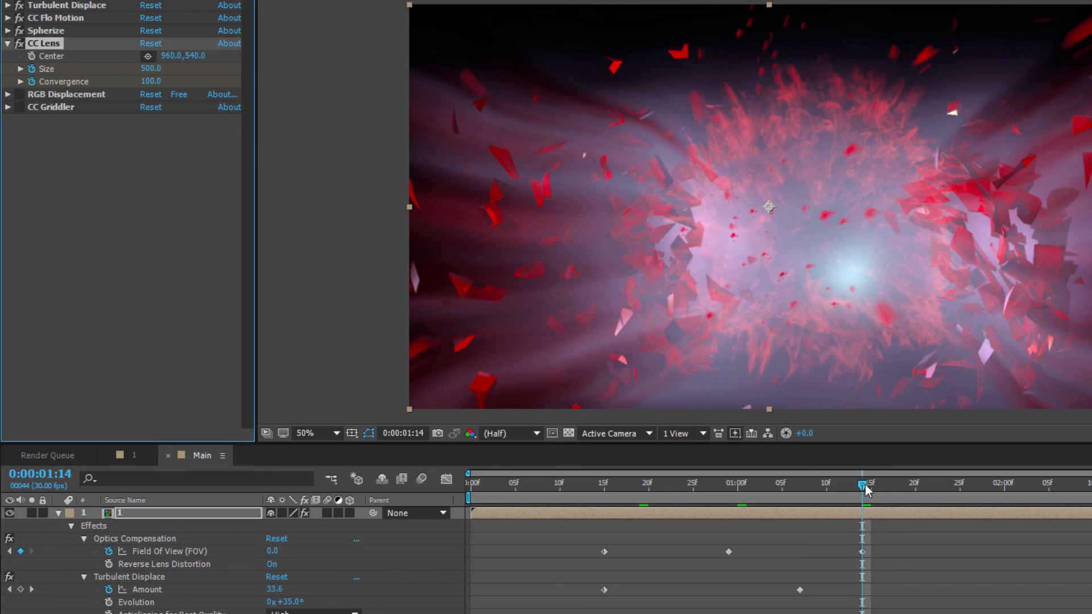
{"action": "left_click_drag", "start_coordinate": [866, 490], "coordinate": [954, 497]}
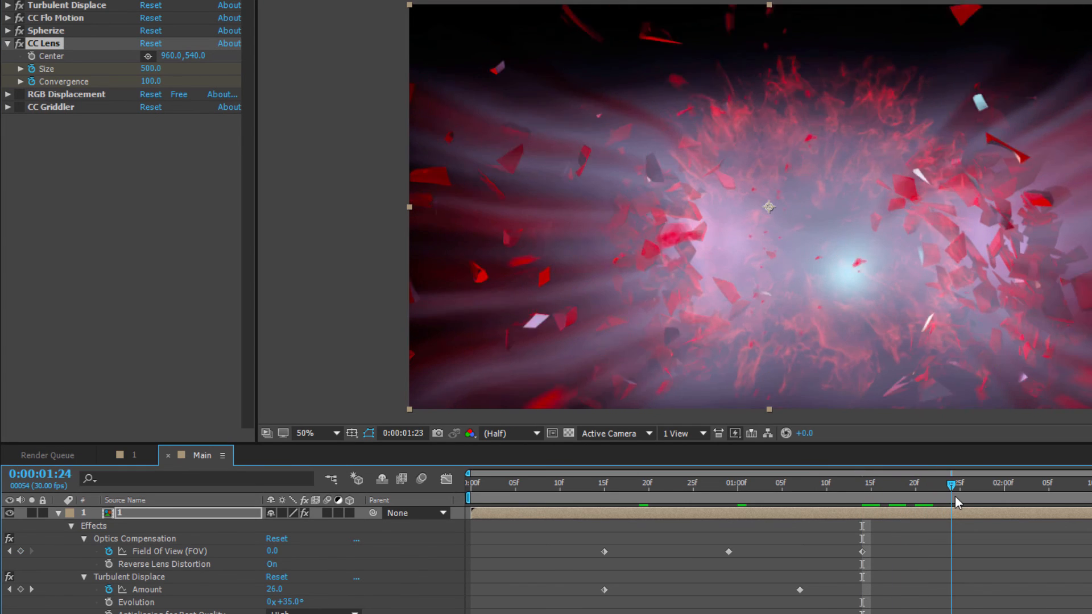
{"action": "left_click", "coordinate": [153, 81]}
{"action": "type", "text": "0"}
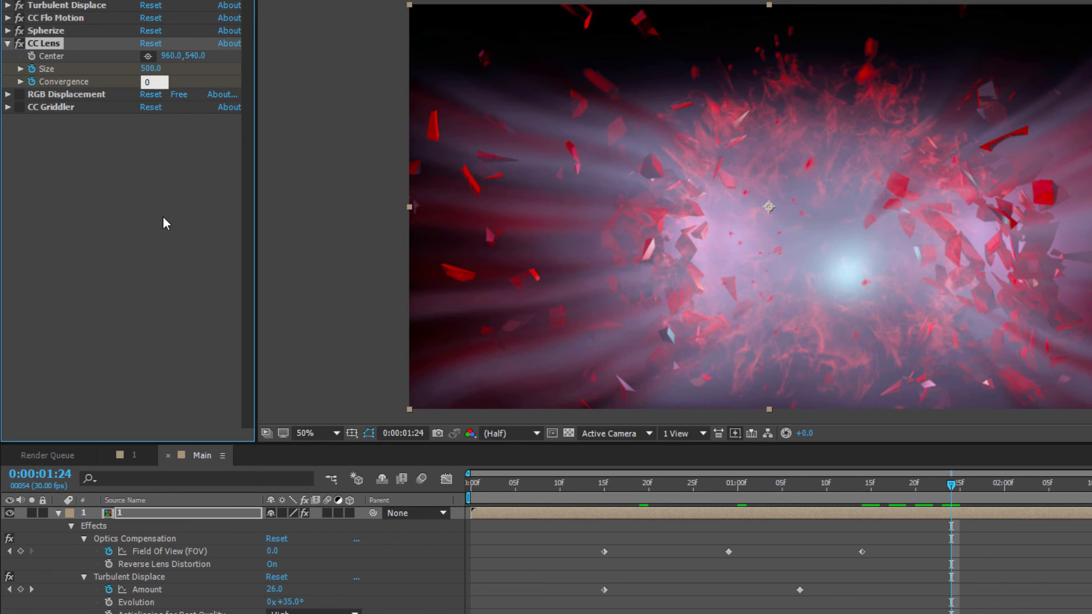
{"action": "left_click", "coordinate": [162, 216]}
{"action": "left_click", "coordinate": [7, 44]}
Step: Enable RGB Displacement with the Color Split preset and use layer 1 as its displacement source
{"action": "left_click", "coordinate": [29, 57]}
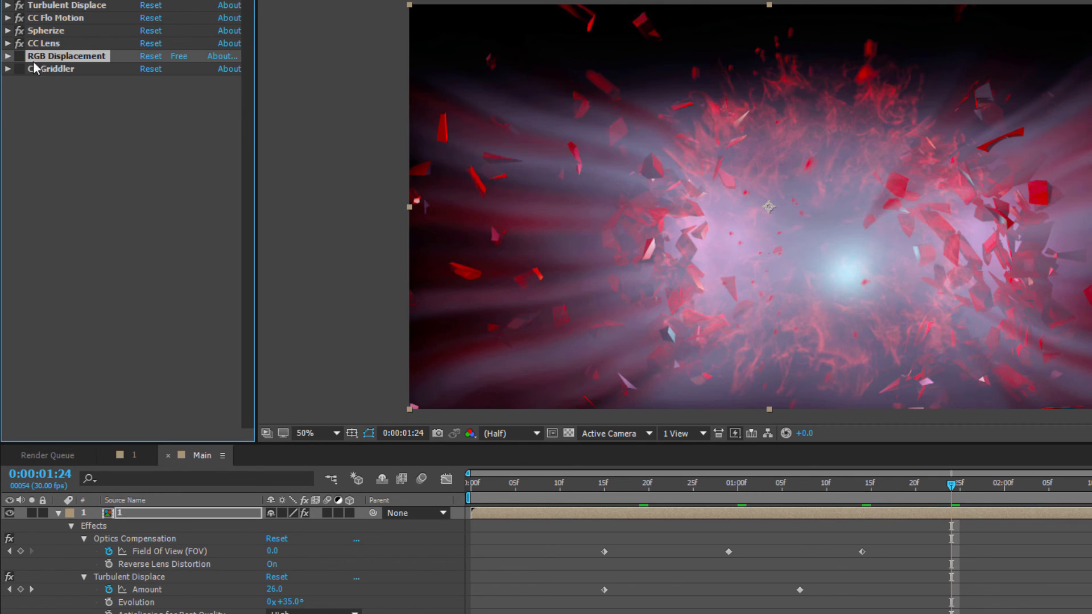
{"action": "left_click", "coordinate": [8, 55]}
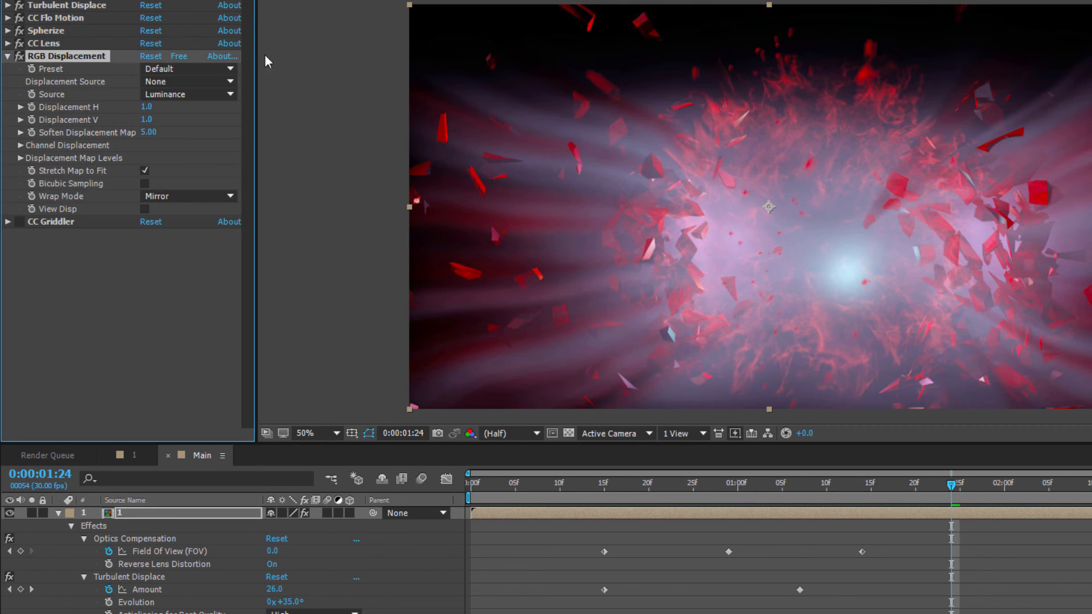
{"action": "left_click", "coordinate": [224, 70]}
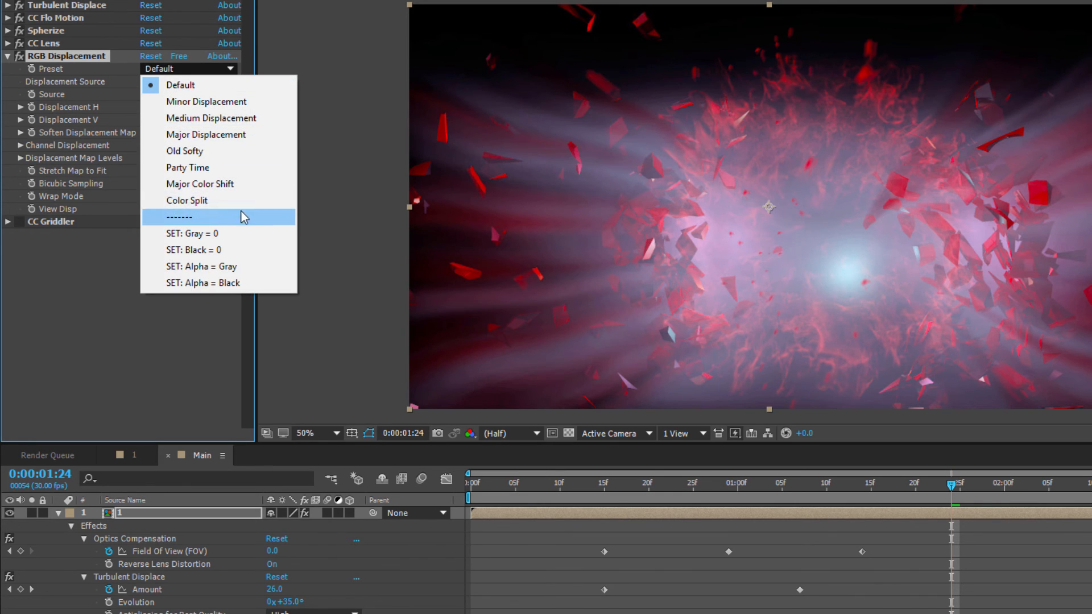
{"action": "left_click", "coordinate": [223, 202]}
{"action": "left_click", "coordinate": [202, 83]}
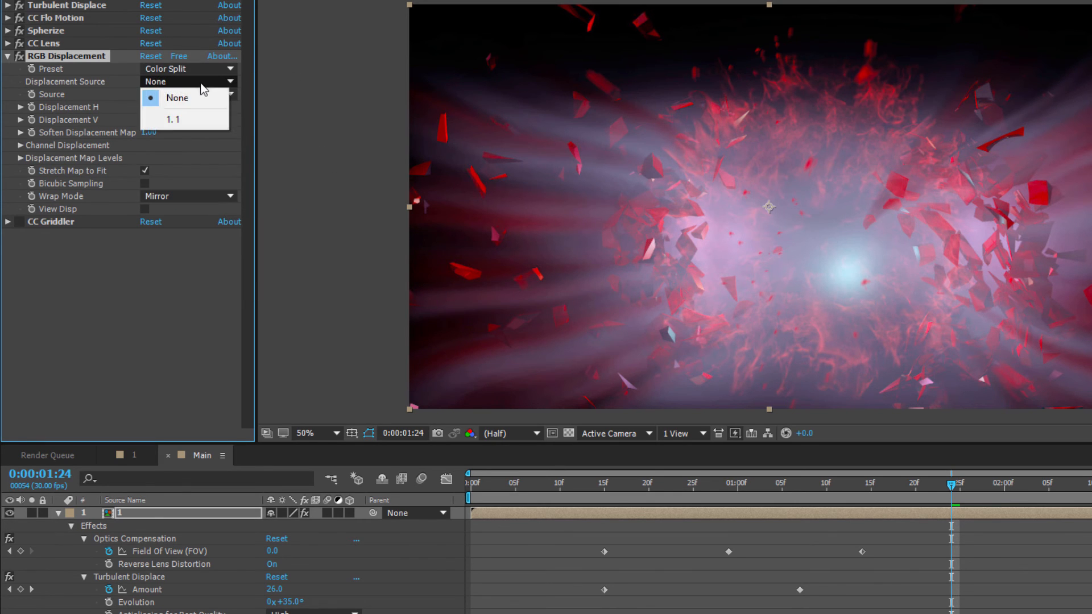
{"action": "left_click", "coordinate": [186, 124]}
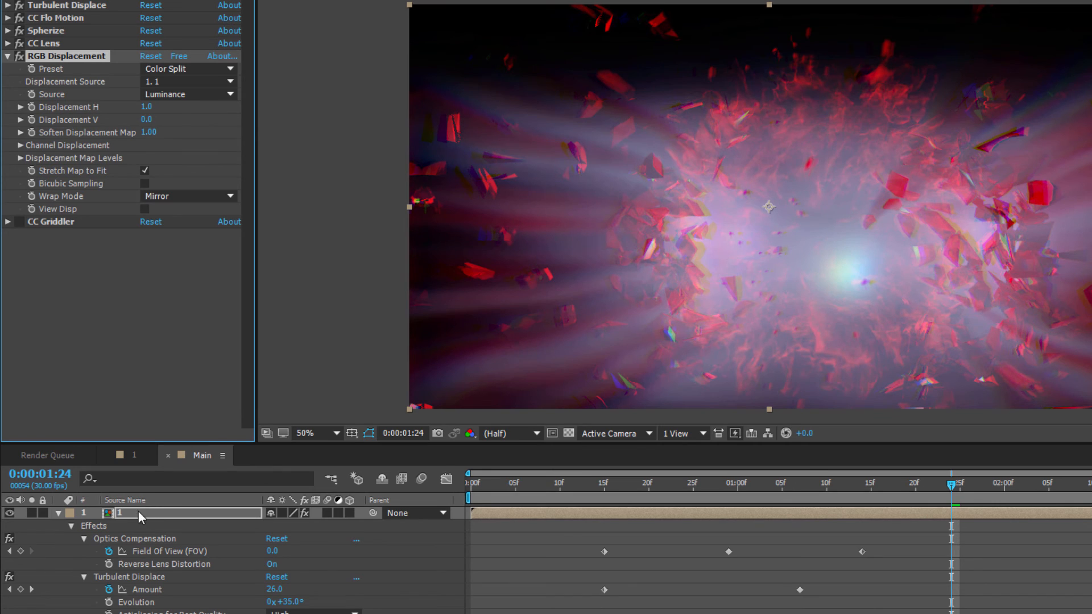
{"action": "left_click", "coordinate": [123, 514]}
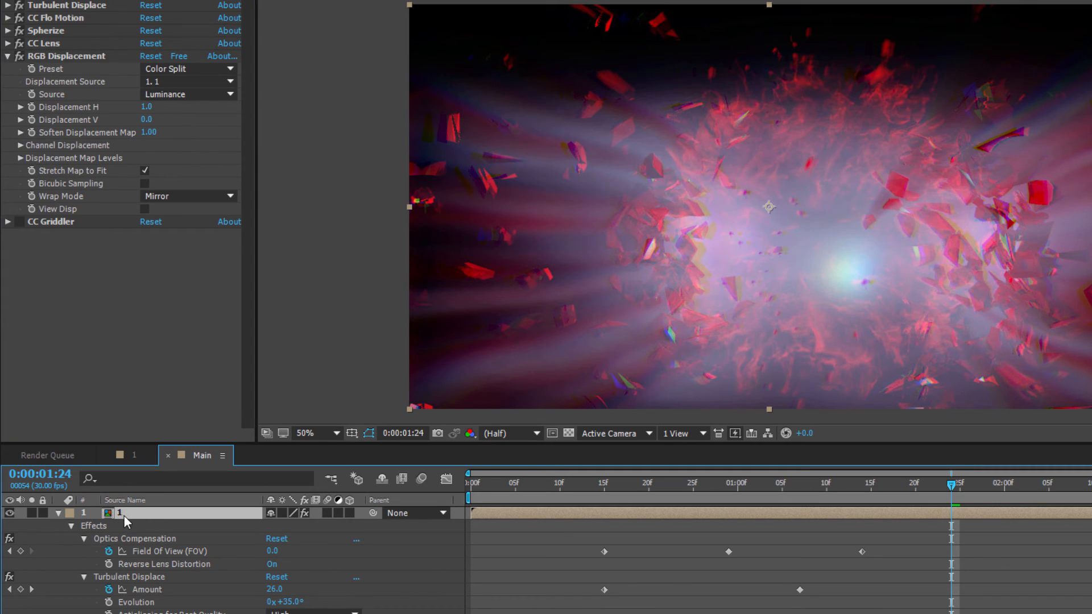
Step: Set RGB Displacement's Displace Red X to 0.35 and collapse the Channel Displacement group
{"action": "left_click", "coordinate": [20, 145]}
{"action": "left_click", "coordinate": [160, 158]}
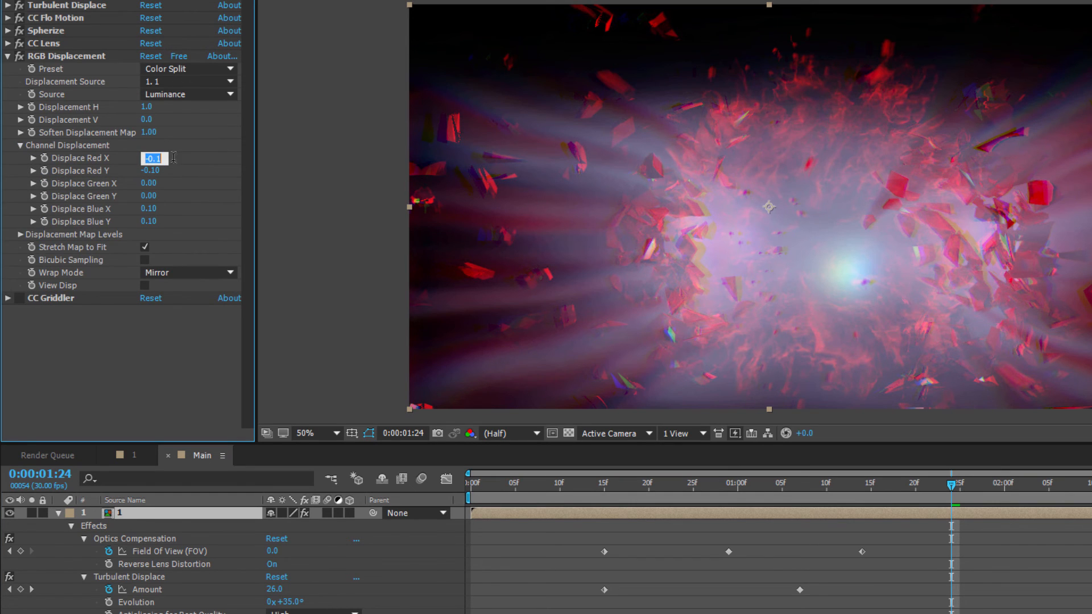
{"action": "type", "text": "0.35"}
{"action": "key", "text": "Return"}
{"action": "left_click_drag", "start_coordinate": [150, 160], "coordinate": [174, 182]}
{"action": "key", "text": "ctrl+z"}
{"action": "key", "text": "ctrl+z"}
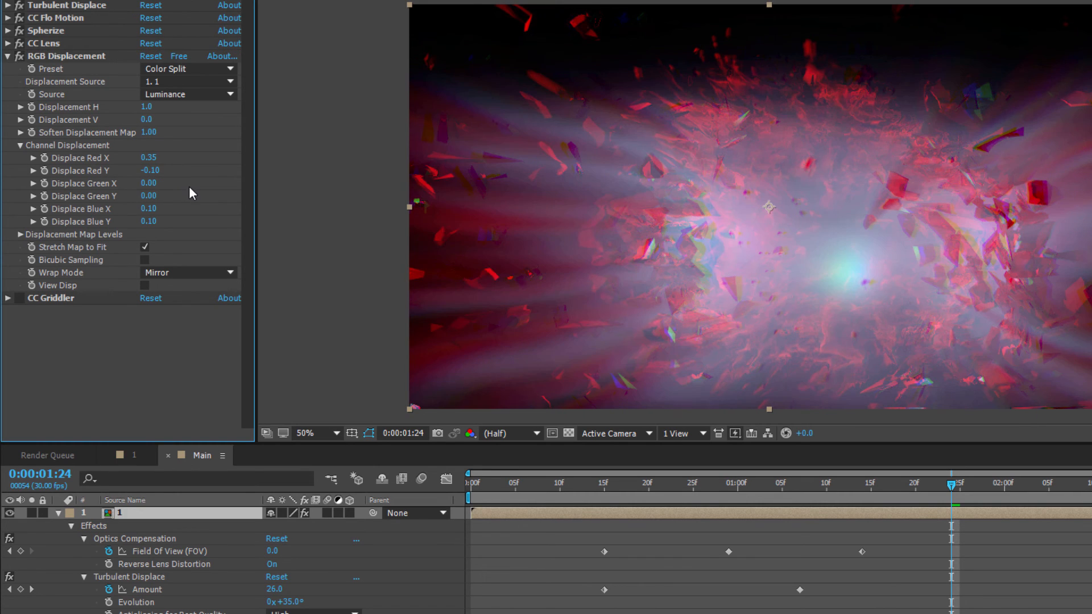
{"action": "left_click", "coordinate": [20, 146]}
Step: Start keyframing RGB Displacement's Displacement H, Displacement V and Soften Displacement Map at 0:00:00:25, all at 0
{"action": "left_click_drag", "start_coordinate": [718, 488], "coordinate": [693, 490]}
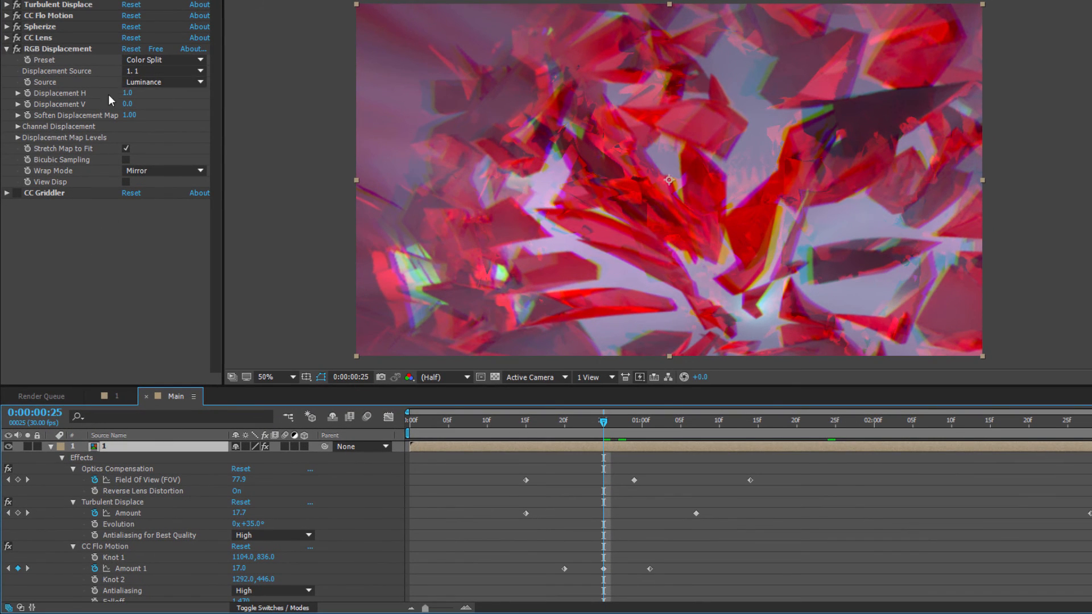
{"action": "left_click", "coordinate": [129, 95]}
{"action": "type", "text": "0"}
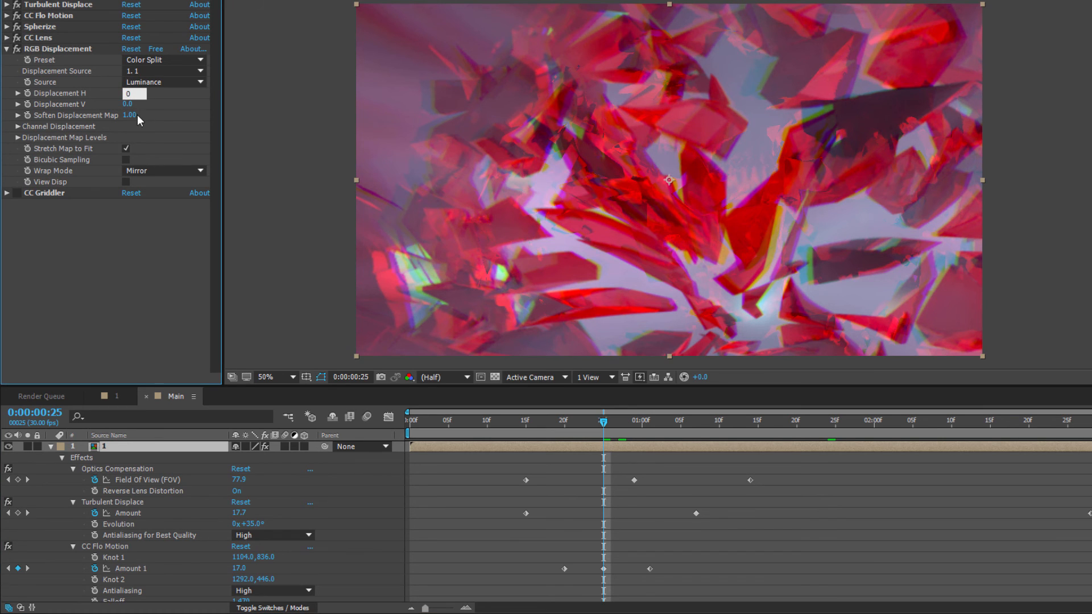
{"action": "left_click", "coordinate": [135, 115]}
{"action": "type", "text": "0"}
{"action": "left_click", "coordinate": [149, 99]}
{"action": "left_click", "coordinate": [27, 93]}
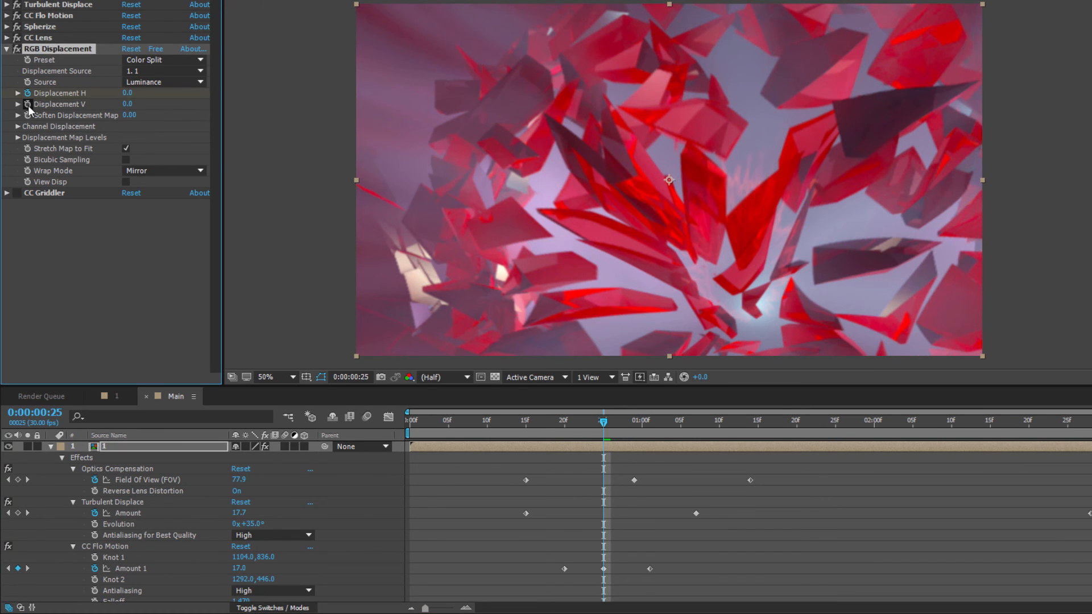
Step: Set RGB Displacement's Displacement H, Displacement V and Soften Displacement Map to 1 at 0:00:00:28
{"action": "key", "text": "space"}
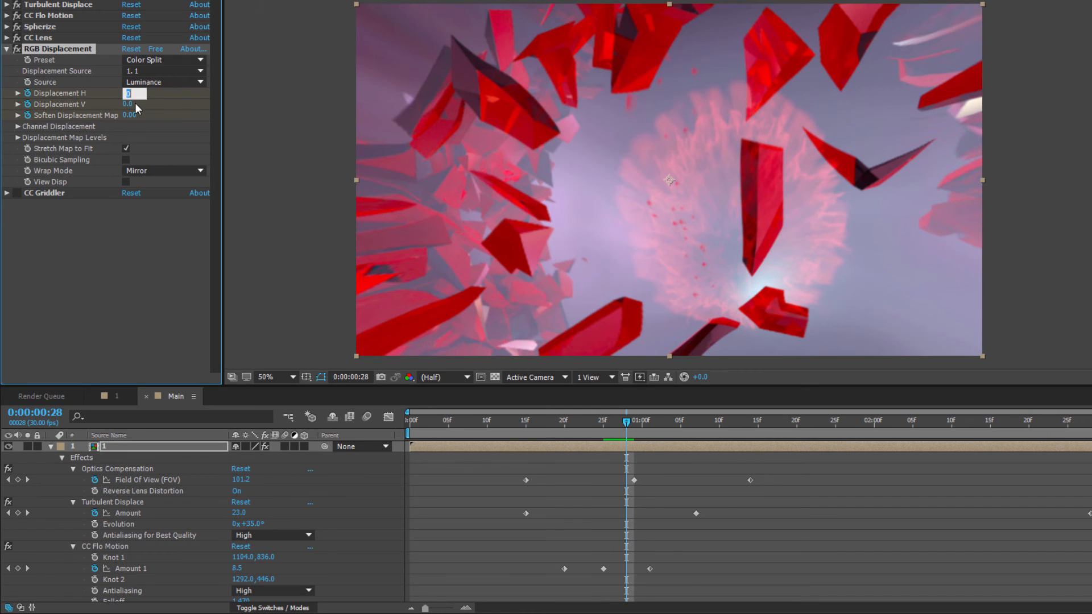
{"action": "type", "text": "1"}
{"action": "key", "text": "Tab"}
{"action": "type", "text": "1"}
{"action": "key", "text": "Tab"}
{"action": "type", "text": "1"}
{"action": "key", "text": "Return"}
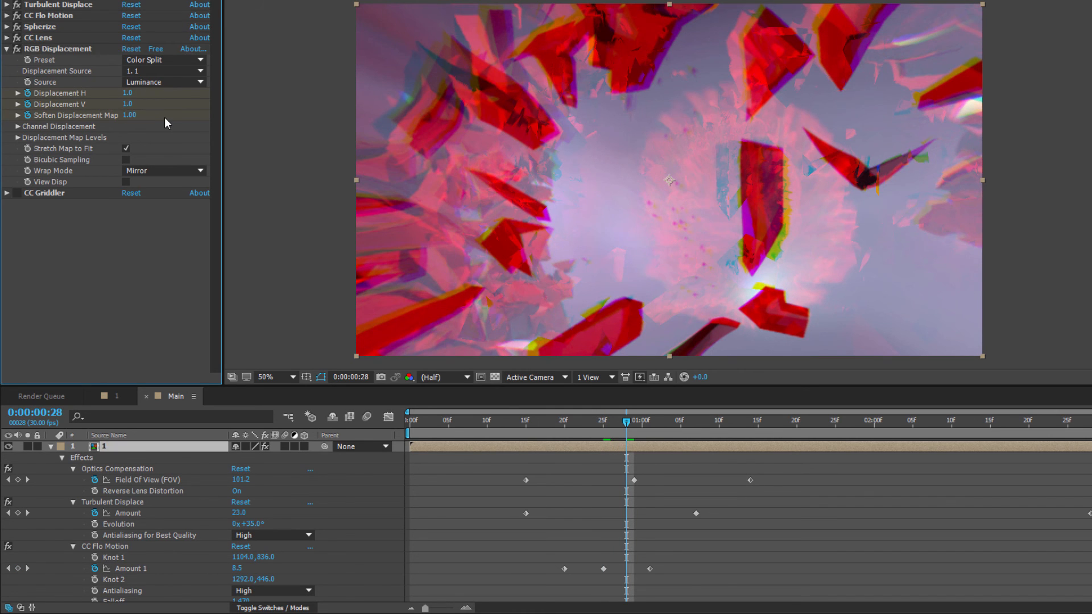
Step: Add hold keyframes for RGB Displacement's Displacement H, Displacement V and Soften Displacement Map at 0:00:01:07, showing only layer 1's keyframed properties
{"action": "left_click_drag", "start_coordinate": [628, 426], "coordinate": [697, 427]}
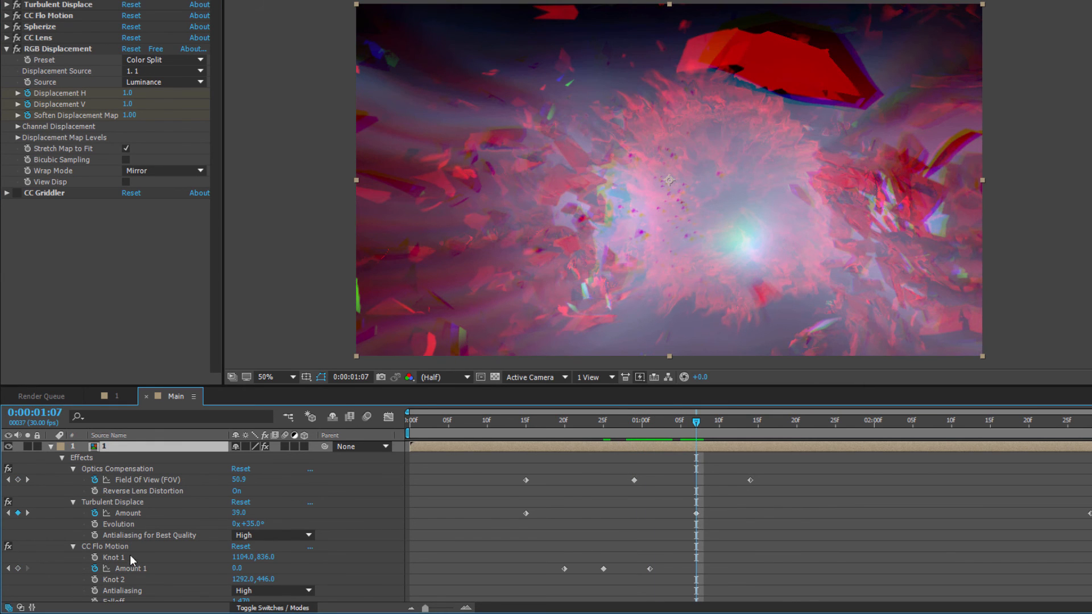
{"action": "scroll", "coordinate": [143, 548], "scroll_direction": "down", "scroll_amount": 1}
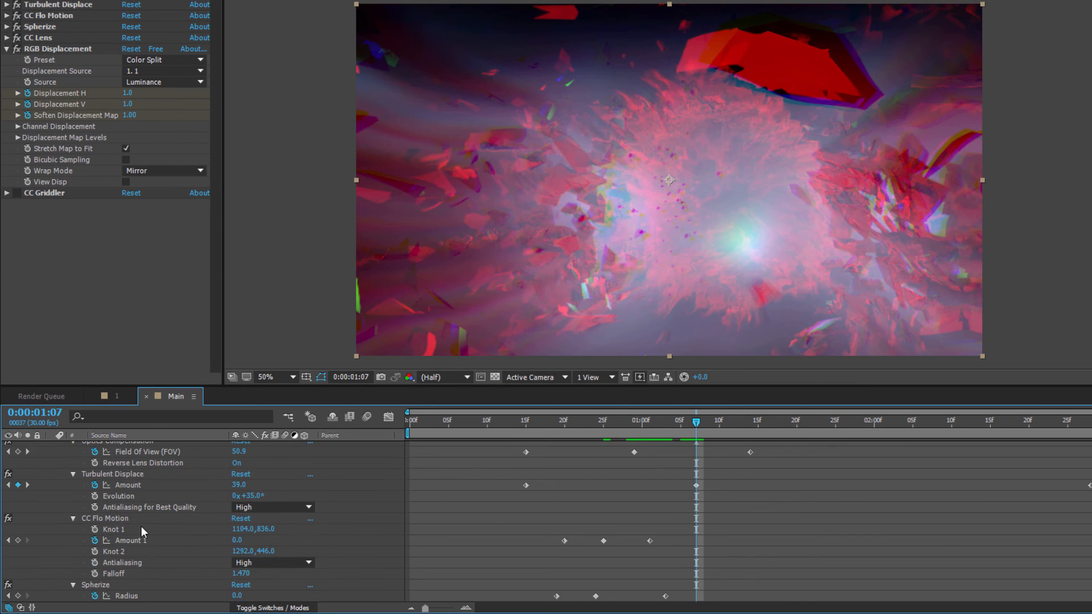
{"action": "key", "text": "u"}
{"action": "key", "text": "u"}
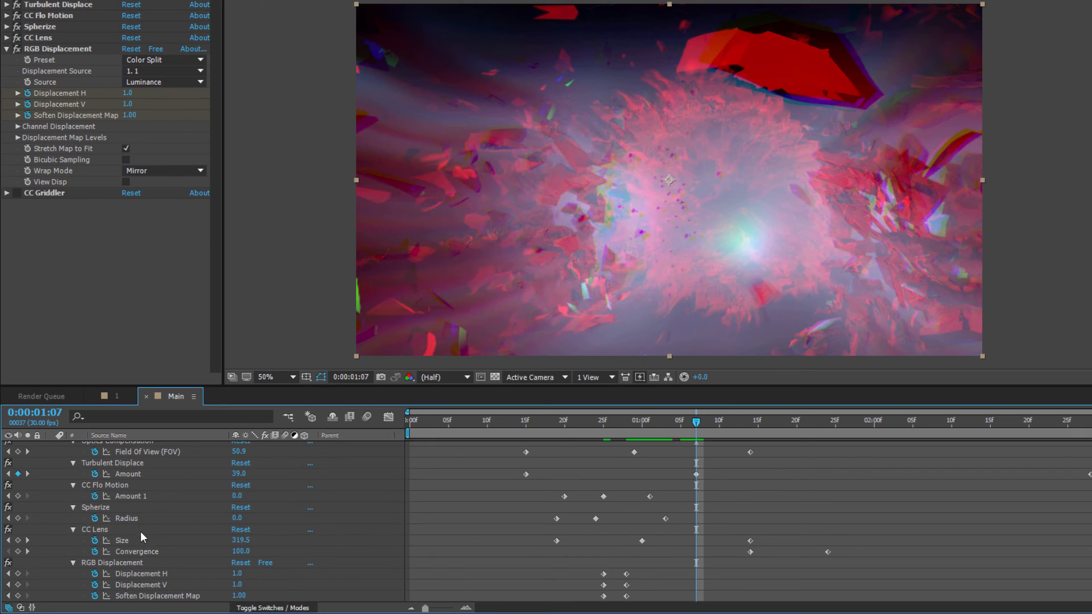
{"action": "left_click", "coordinate": [18, 574]}
{"action": "left_click", "coordinate": [18, 585]}
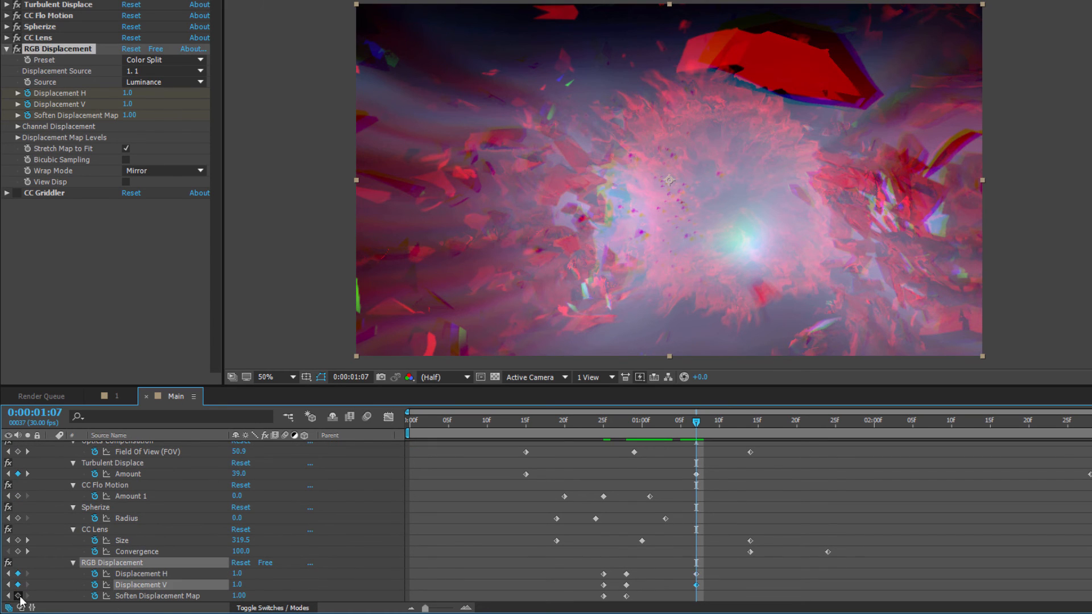
{"action": "left_click", "coordinate": [17, 596]}
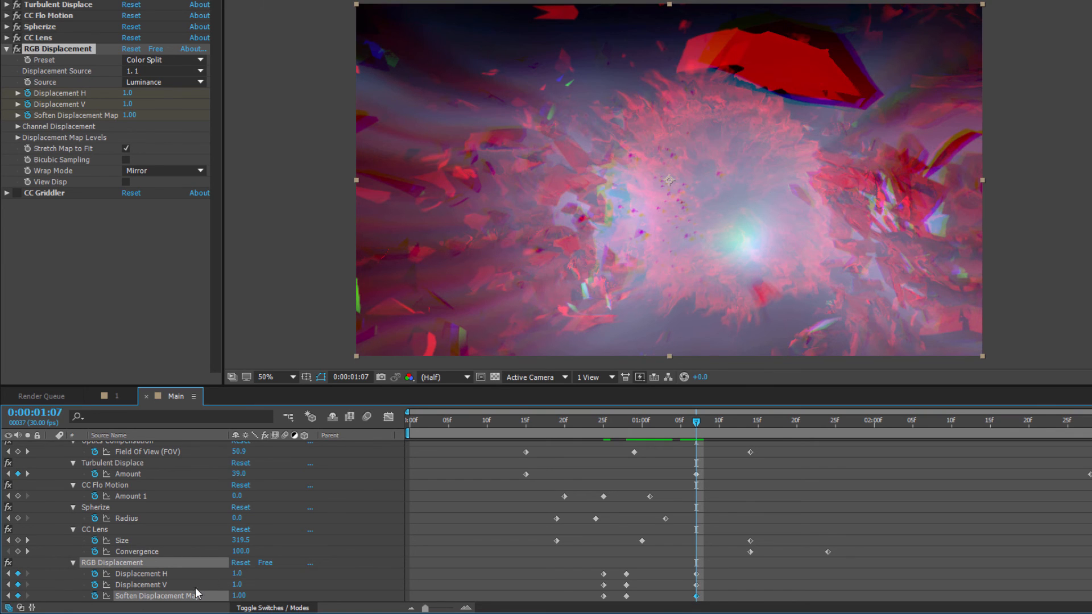
Step: Set RGB Displacement's Displacement H, Displacement V and Soften Displacement Map to 0 at 0:00:01:09
{"action": "key", "text": "Page_Down"}
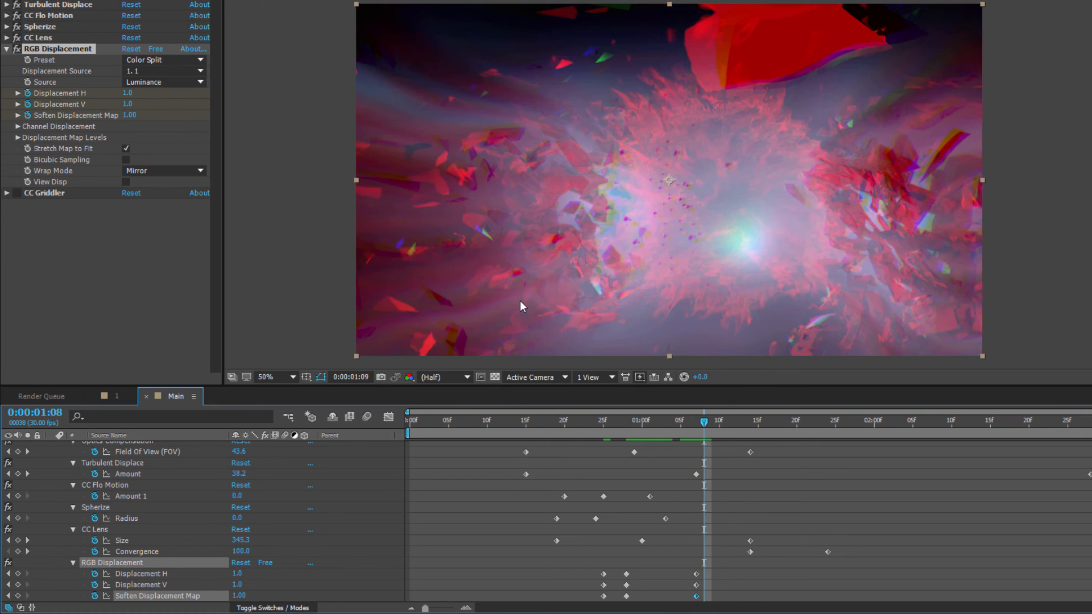
{"action": "key", "text": "Page_Down"}
{"action": "left_click", "coordinate": [128, 94]}
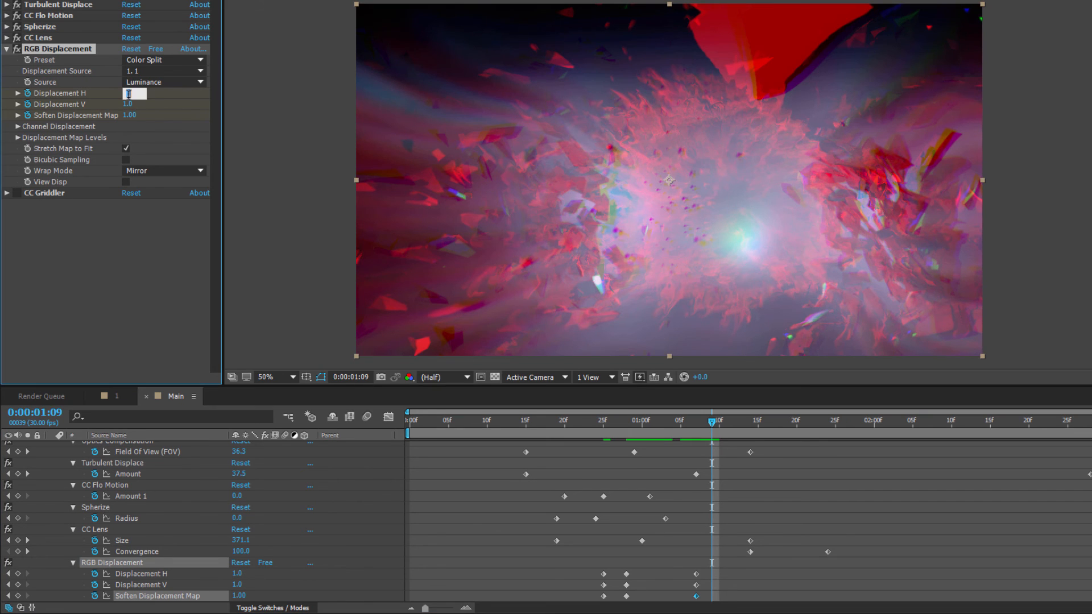
{"action": "type", "text": "0"}
{"action": "key", "text": "Tab"}
{"action": "type", "text": "0"}
{"action": "key", "text": "Tab"}
{"action": "type", "text": "0"}
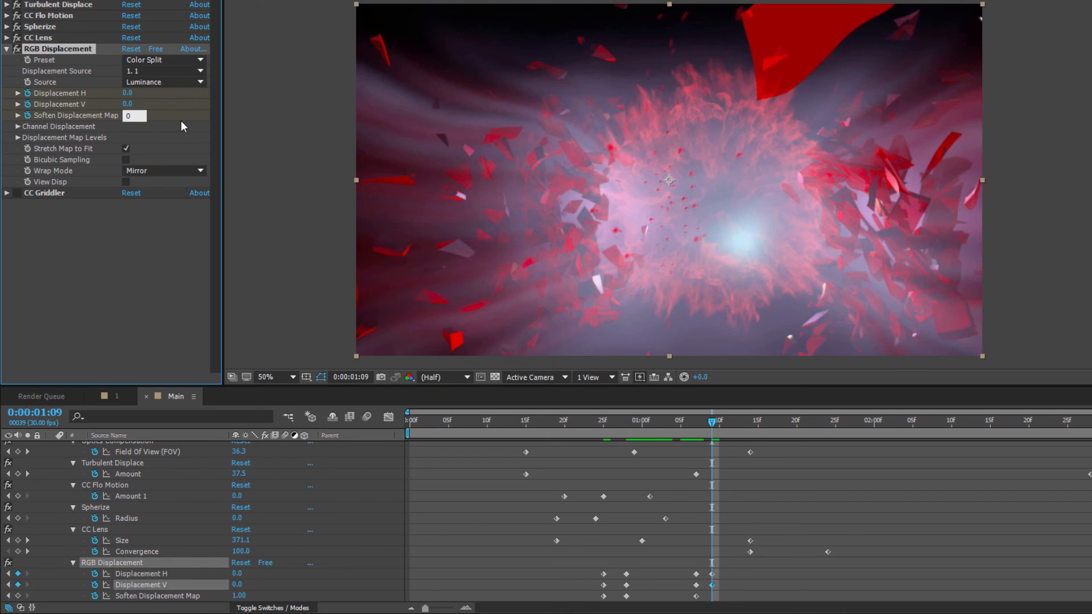
{"action": "key", "text": "Return"}
Step: Add hold keyframes for RGB Displacement's Displacement H, Displacement V and Soften Displacement Map at 0:00:01:14
{"action": "left_click_drag", "start_coordinate": [714, 429], "coordinate": [754, 430]}
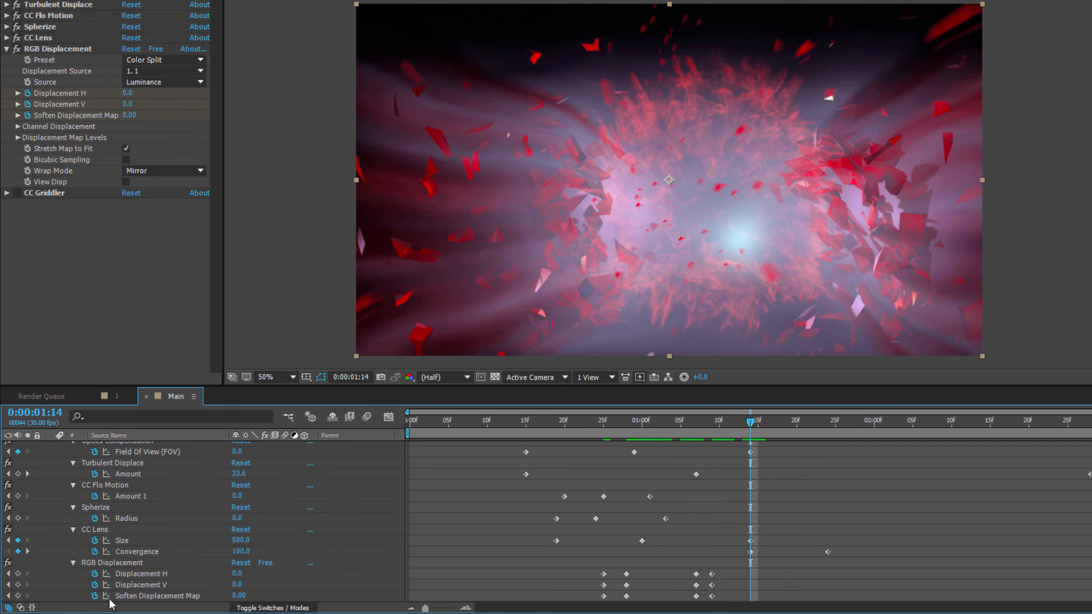
{"action": "left_click", "coordinate": [18, 573]}
{"action": "left_click", "coordinate": [18, 585]}
{"action": "left_click", "coordinate": [18, 596]}
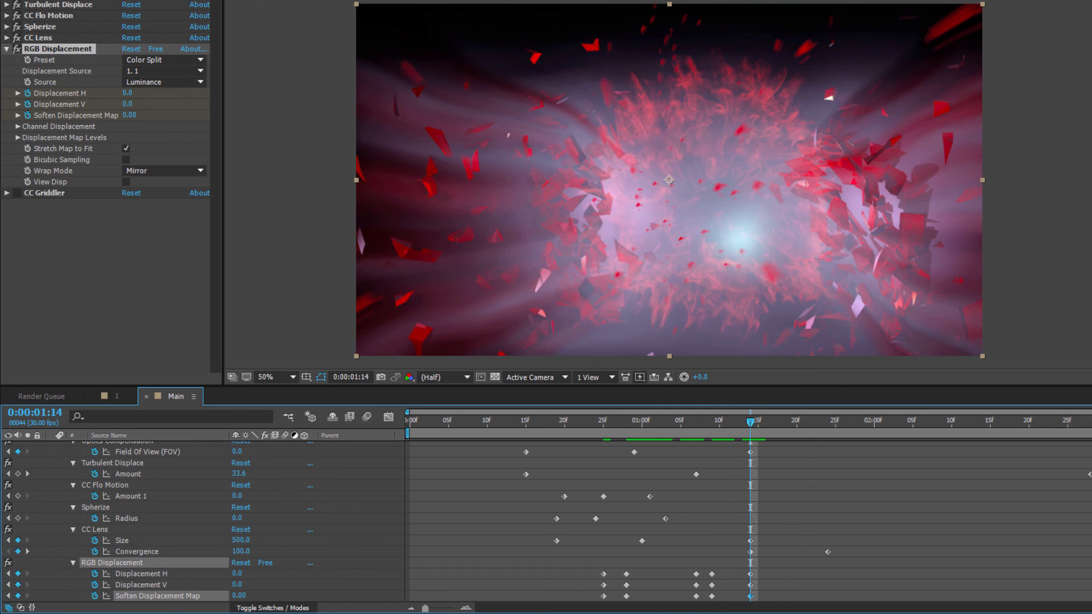
Step: Set RGB Displacement's Displacement H, Displacement V and Soften Displacement Map to 1 at 0:00:01:16
{"action": "key", "text": "Page_Down"}
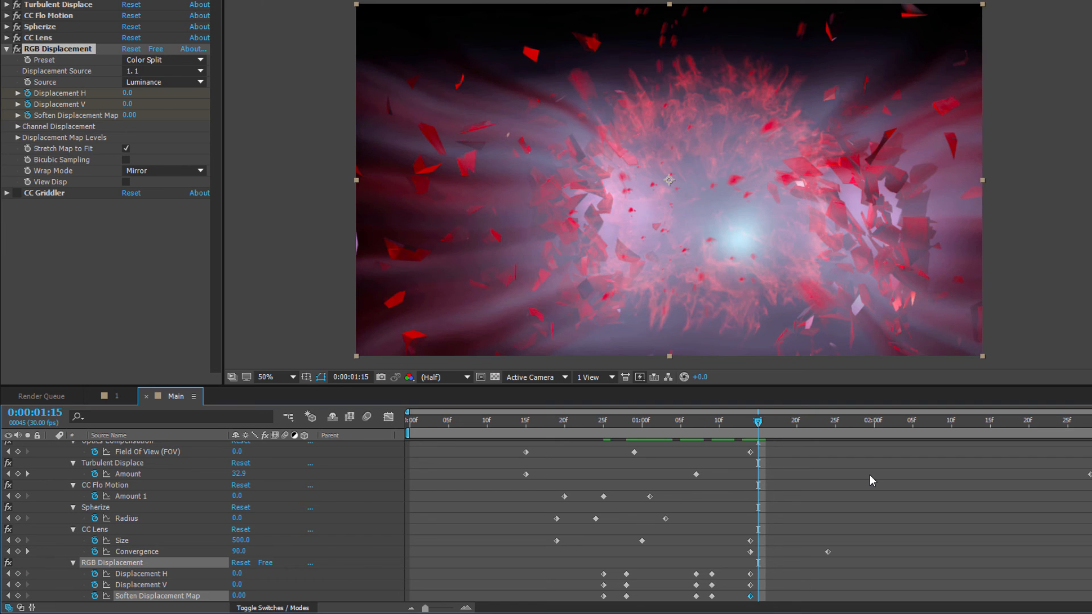
{"action": "key", "text": "Page_Down"}
{"action": "left_click", "coordinate": [237, 573]}
{"action": "type", "text": "1"}
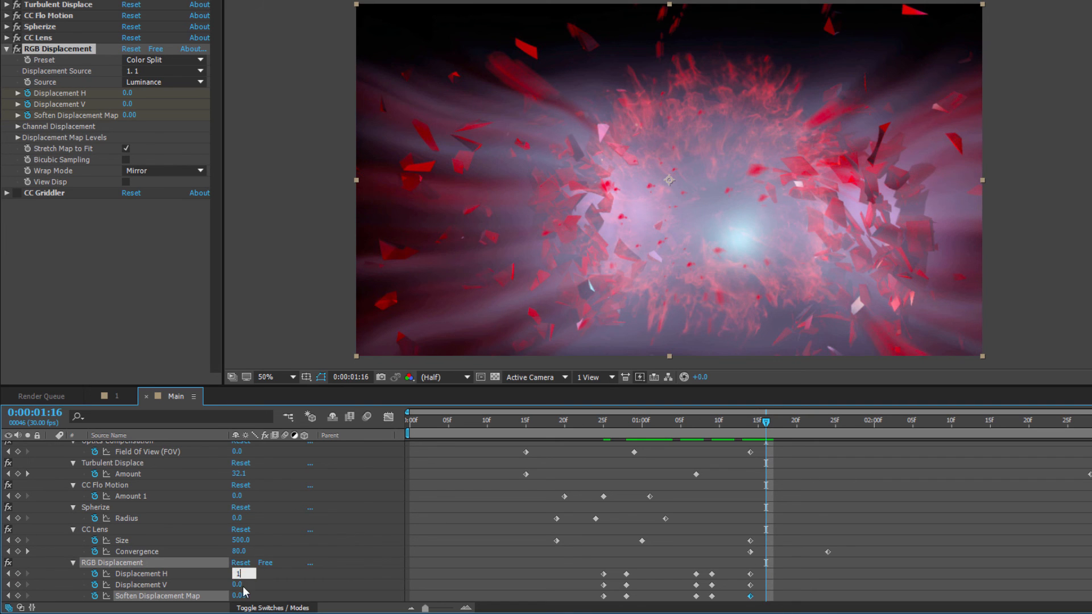
{"action": "key", "text": "Tab"}
{"action": "type", "text": "1"}
{"action": "key", "text": "Tab"}
{"action": "type", "text": "1"}
{"action": "key", "text": "Return"}
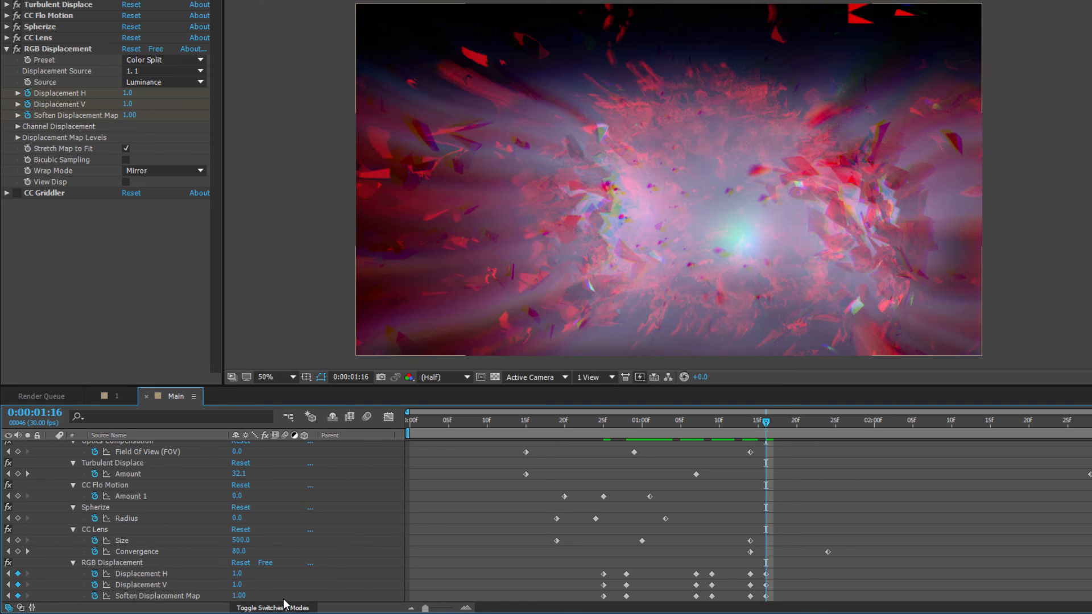
Step: Set RGB Displacement's Displacement H, Displacement V and Soften Displacement Map to 0 at 0:00:01:18
{"action": "key", "text": "Page_Down"}
{"action": "key", "text": "Page_Down"}
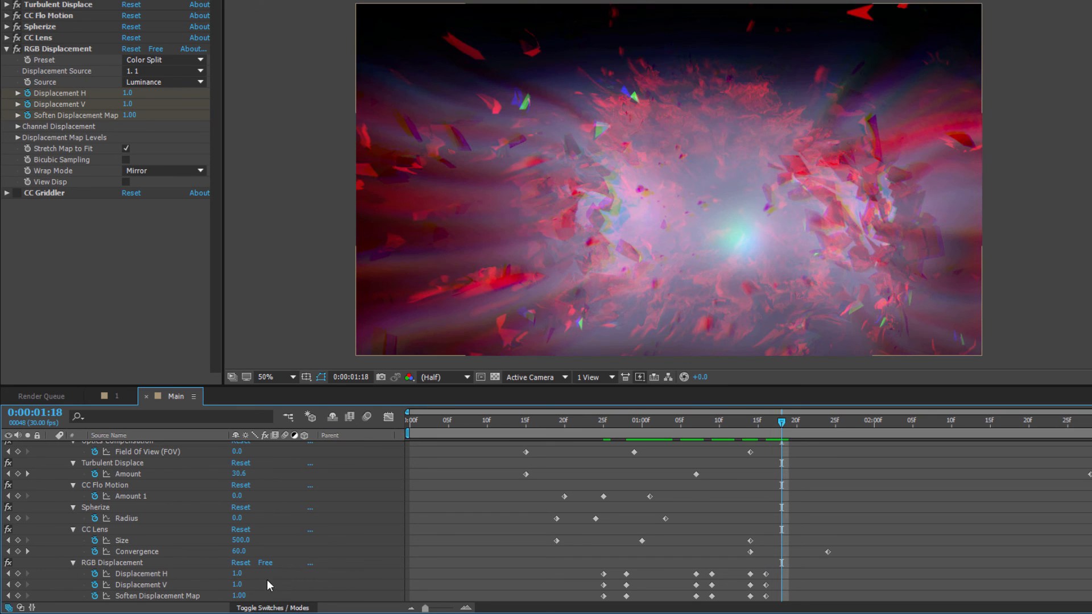
{"action": "left_click", "coordinate": [238, 575]}
{"action": "type", "text": "0"}
{"action": "key", "text": "Tab"}
{"action": "type", "text": "0"}
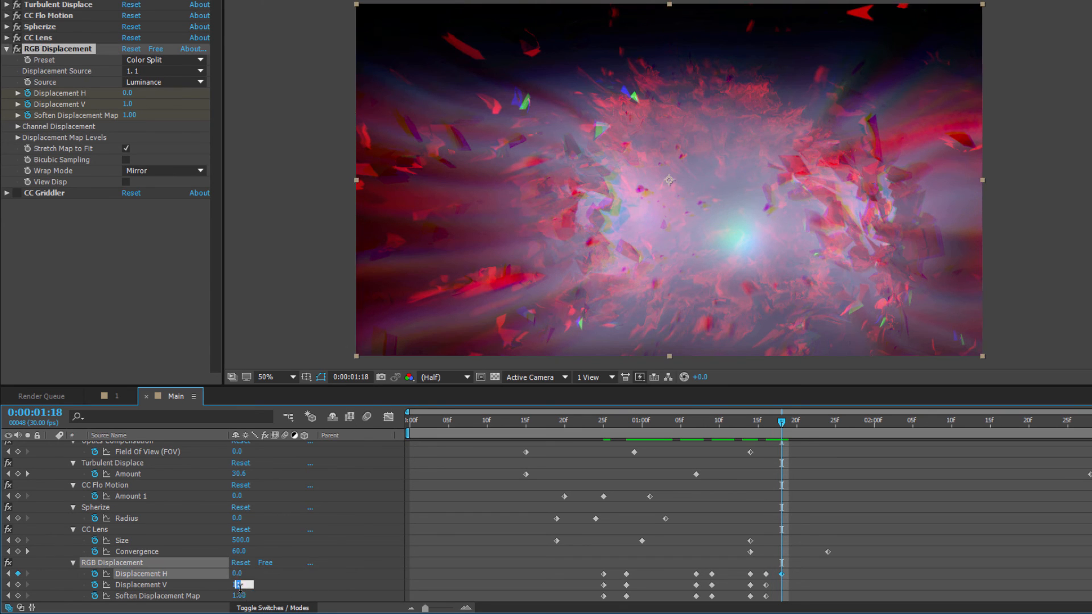
{"action": "key", "text": "Tab"}
{"action": "type", "text": "0"}
{"action": "key", "text": "Return"}
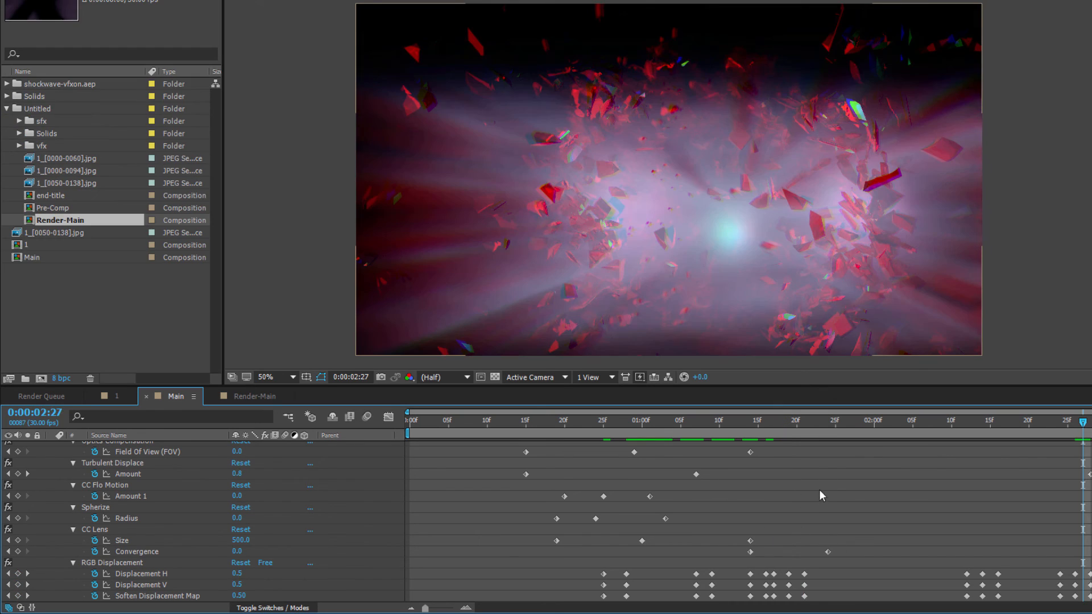
Step: Collapse the RGB Displacement settings and enable CC Griddler with a Tile Size of 1
{"action": "left_click_drag", "start_coordinate": [1013, 432], "coordinate": [607, 449]}
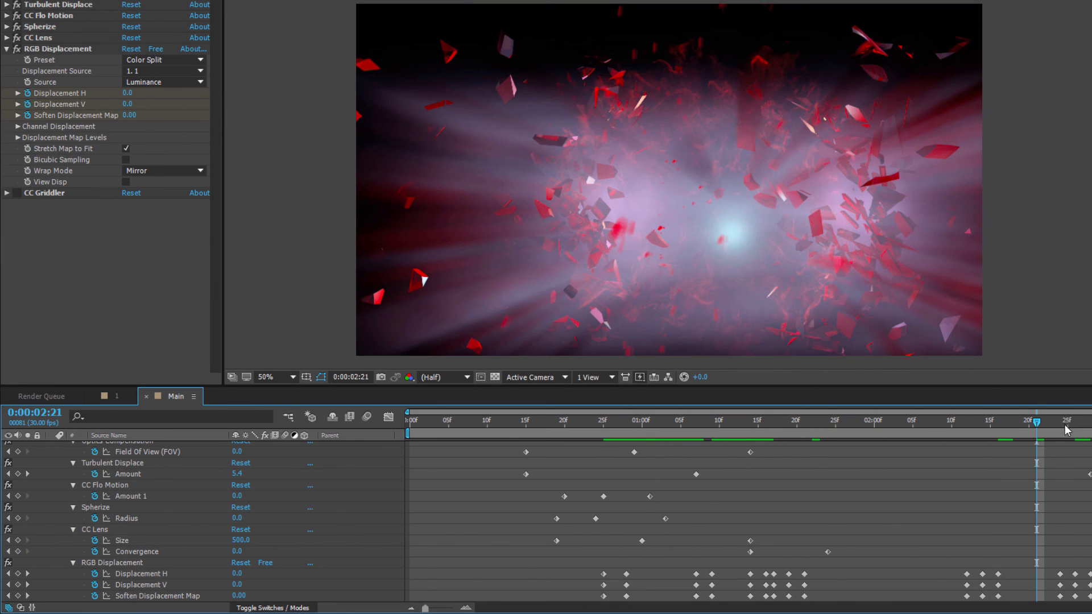
{"action": "left_click_drag", "start_coordinate": [1037, 422], "coordinate": [612, 442]}
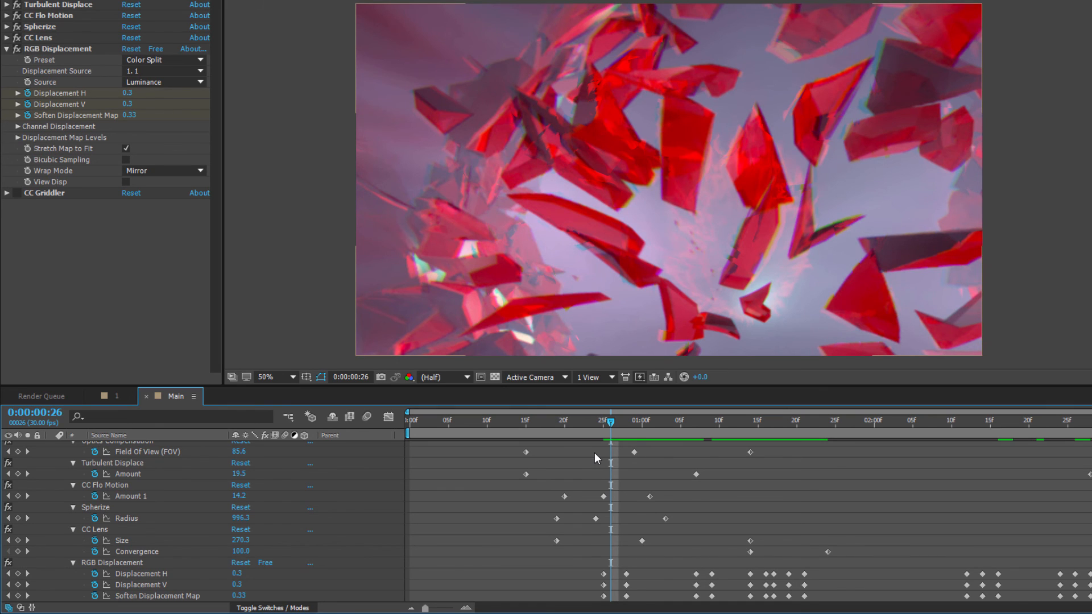
{"action": "left_click", "coordinate": [7, 51]}
{"action": "left_click", "coordinate": [7, 49]}
{"action": "left_click", "coordinate": [32, 60]}
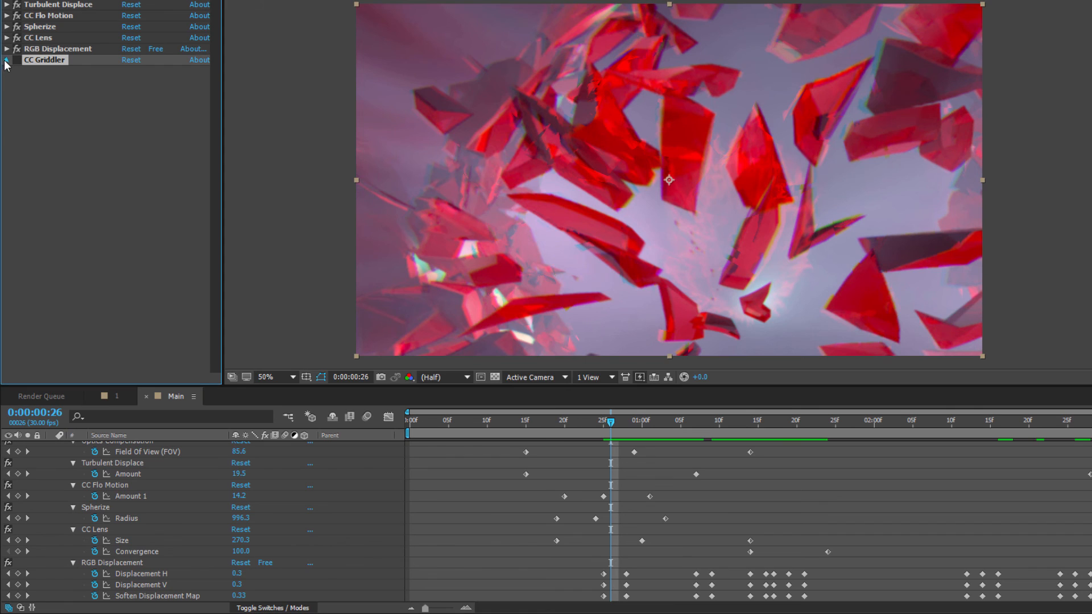
{"action": "left_click", "coordinate": [7, 60]}
{"action": "left_click", "coordinate": [130, 92]}
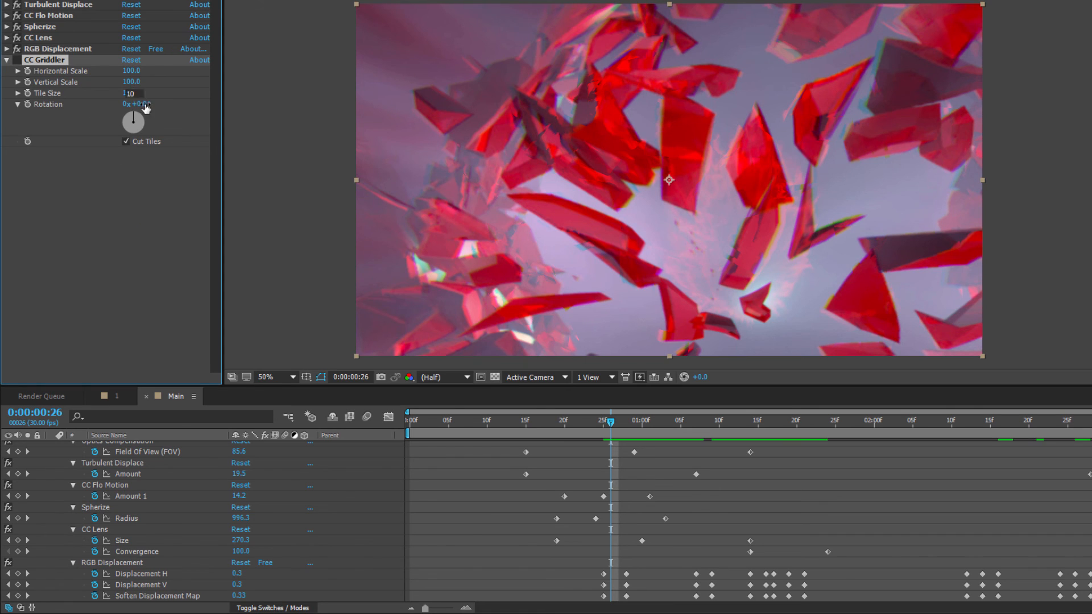
{"action": "type", "text": "1"}
{"action": "left_click", "coordinate": [183, 226]}
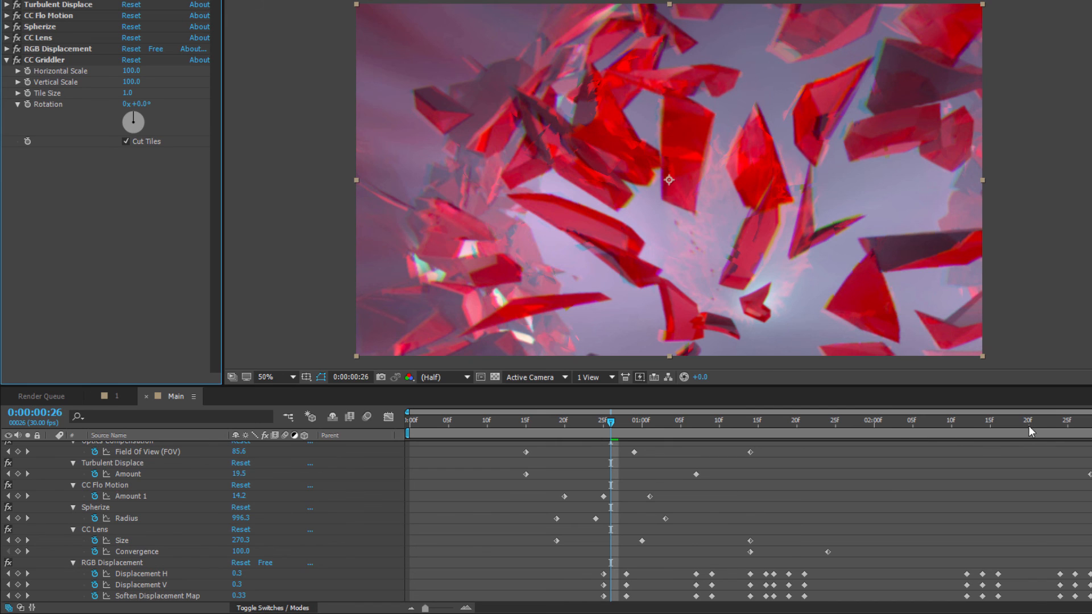
Step: Start keyframing CC Griddler's Horizontal and Vertical Scale at 100 at 0:00:02:23 and set Horizontal Scale to 300 at 0:00:02:25
{"action": "mouse_move", "coordinate": [1029, 426]}
{"action": "left_mouse_down"}
{"action": "mouse_move", "coordinate": [913, 426]}
{"action": "mouse_move", "coordinate": [1049, 432]}
{"action": "left_mouse_up"}
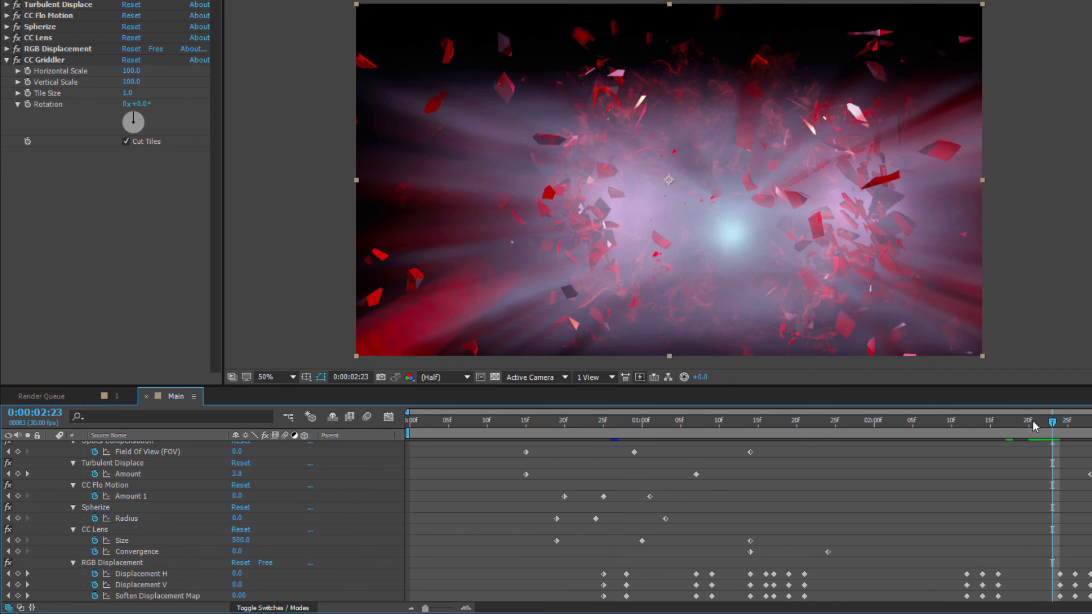
{"action": "left_click", "coordinate": [45, 59]}
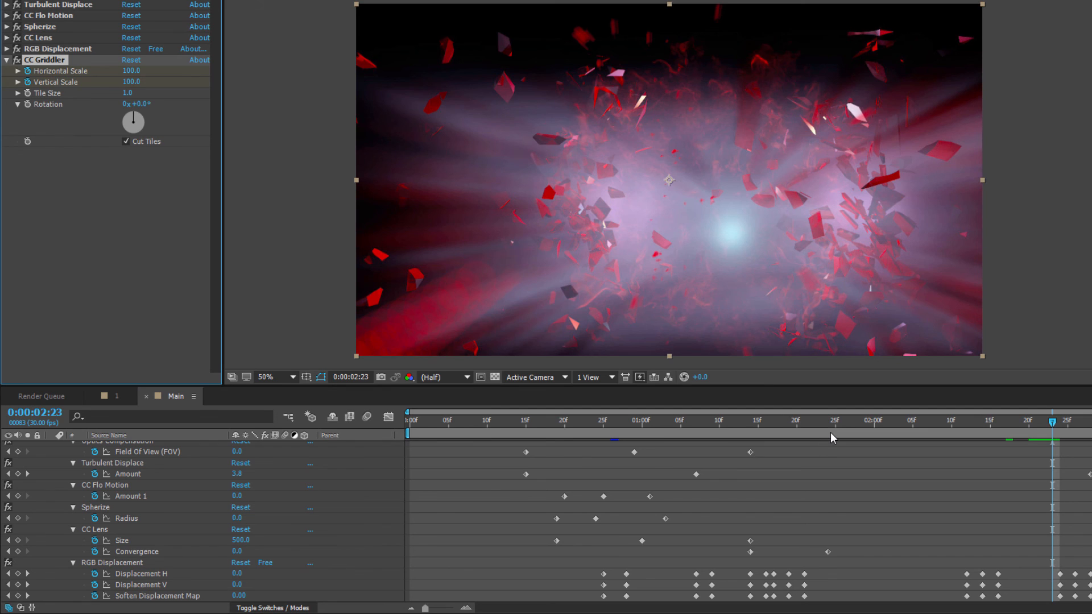
{"action": "key", "text": "Page_Down"}
{"action": "key", "text": "Page_Down"}
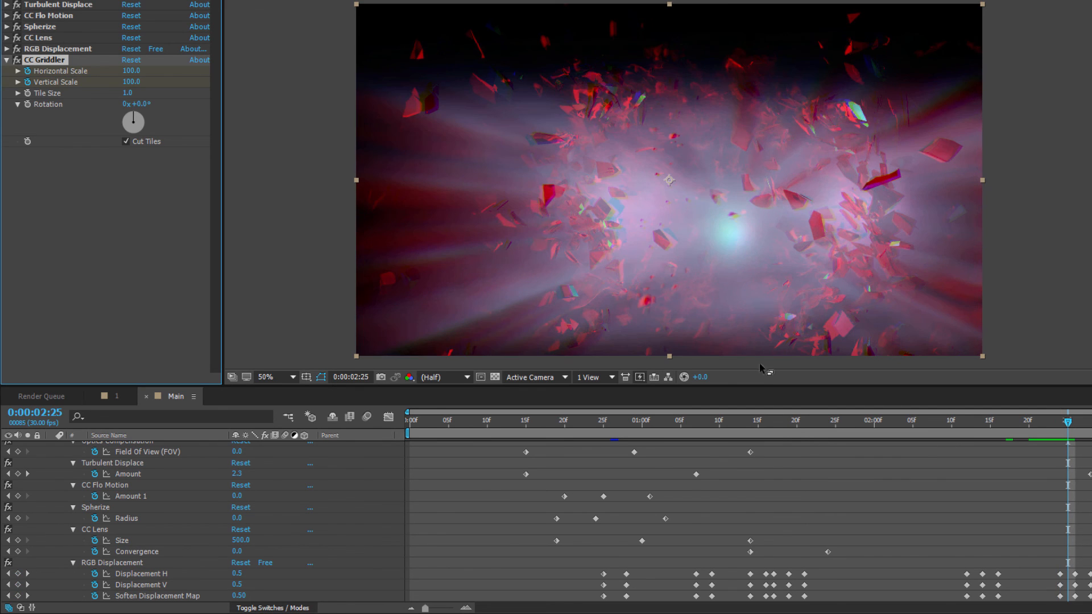
{"action": "left_click", "coordinate": [131, 71]}
{"action": "type", "text": "300"}
{"action": "left_click", "coordinate": [185, 262]}
Step: Try a Vertical Scale of 70 for CC Griddler at 0:00:02:25
{"action": "left_click", "coordinate": [134, 82]}
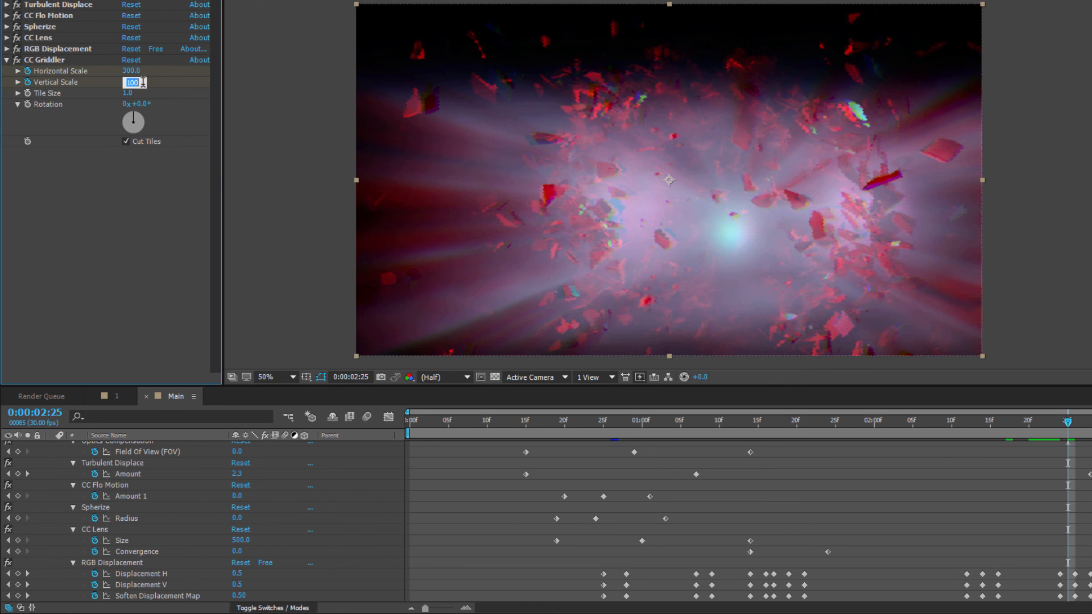
{"action": "type", "text": "70"}
{"action": "left_click", "coordinate": [157, 246]}
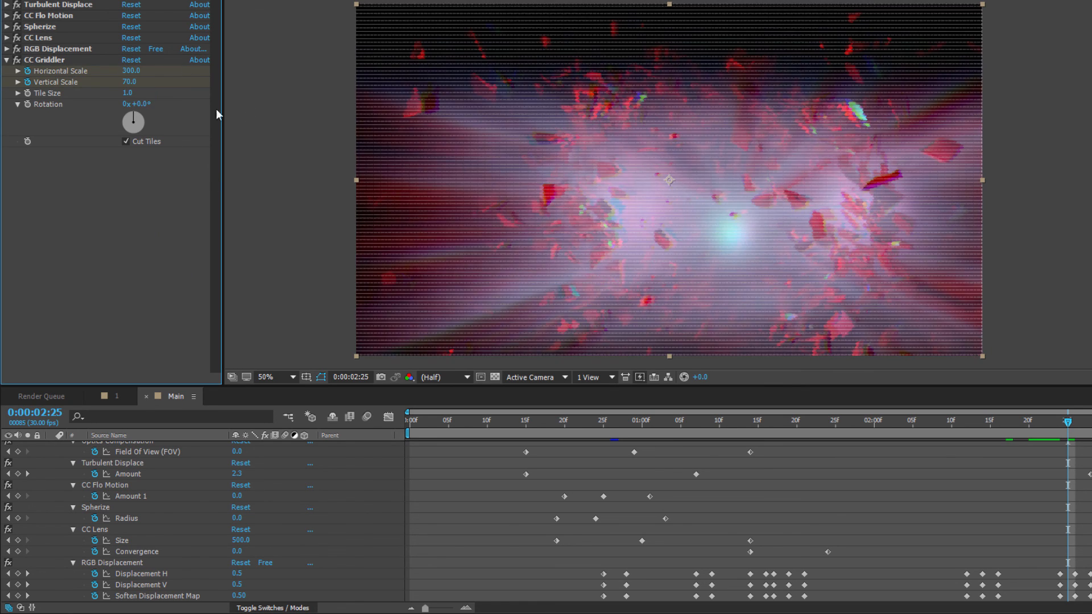
Step: Set CC Griddler's Vertical Scale to 100 at 0:00:02:25 and its Horizontal Scale to 100 at 0:00:02:27
{"action": "left_click", "coordinate": [130, 82]}
{"action": "type", "text": "100"}
{"action": "left_click", "coordinate": [163, 246]}
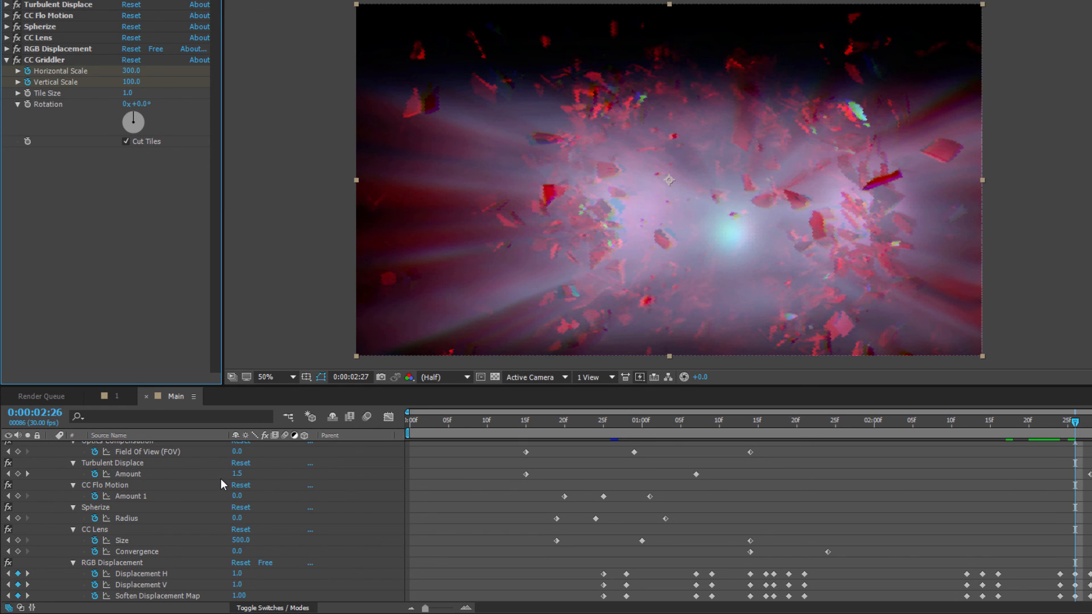
{"action": "left_click", "coordinate": [130, 71]}
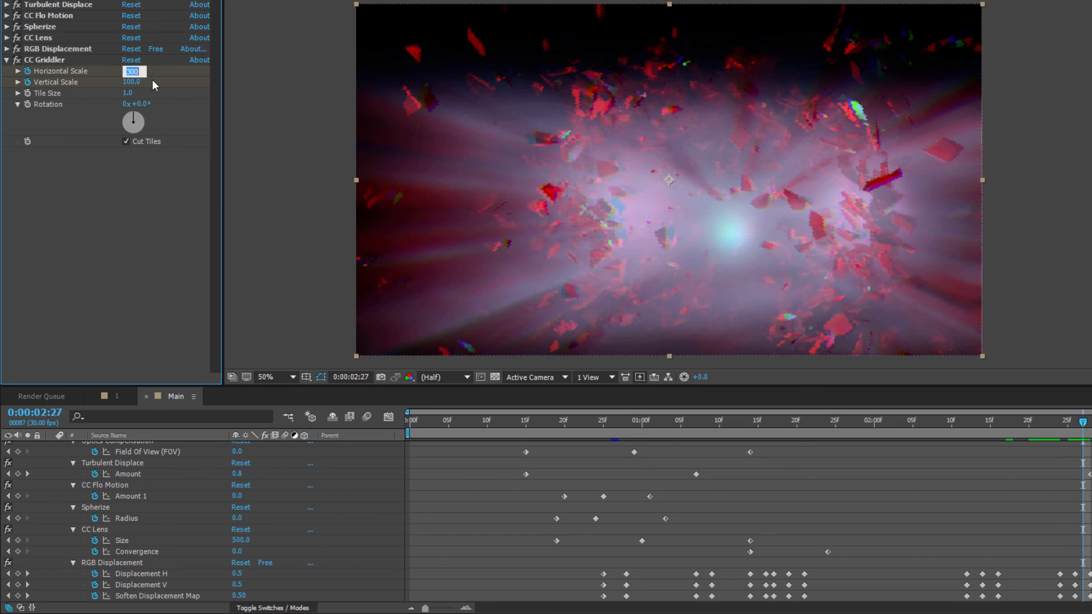
{"action": "type", "text": "100"}
{"action": "key", "text": "Return"}
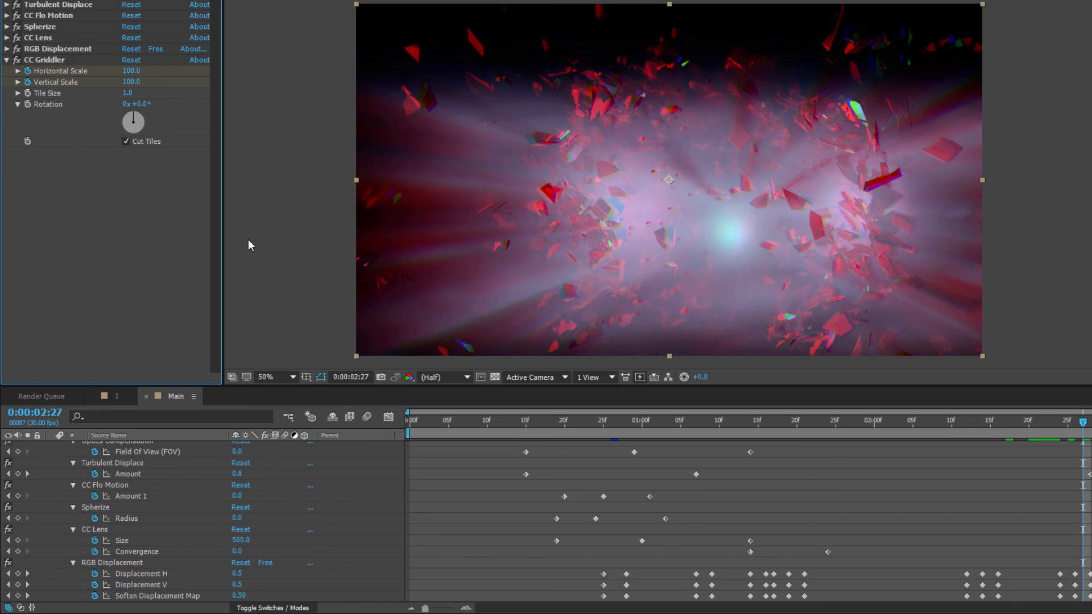
Step: Reveal layer 1's CC Griddler properties in the timeline and add Horizontal Scale and Vertical Scale keyframes at 0:00:02:28
{"action": "key", "text": "Page_Down"}
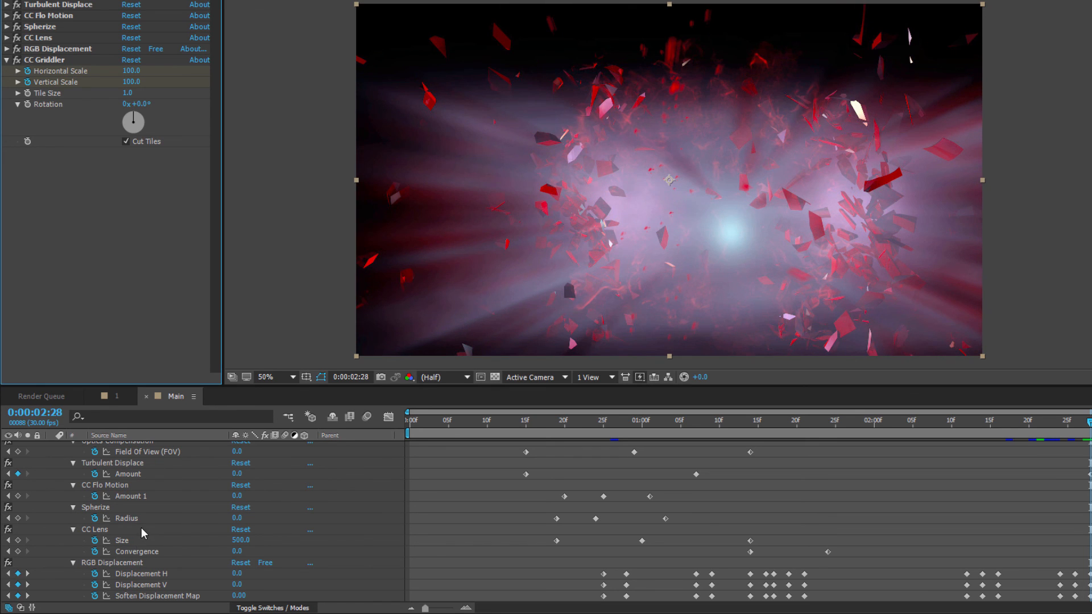
{"action": "scroll", "coordinate": [150, 464], "scroll_direction": "up", "scroll_amount": 2}
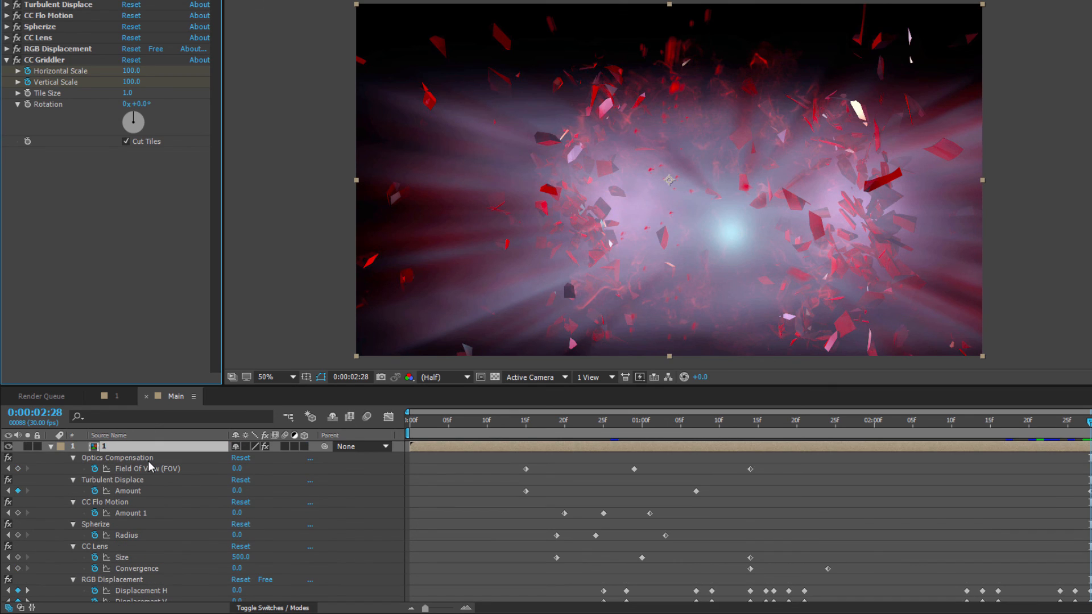
{"action": "left_click", "coordinate": [128, 448]}
{"action": "key", "text": "u"}
{"action": "key", "text": "u"}
{"action": "key", "text": "u"}
{"action": "scroll", "coordinate": [176, 506], "scroll_direction": "down", "scroll_amount": 7}
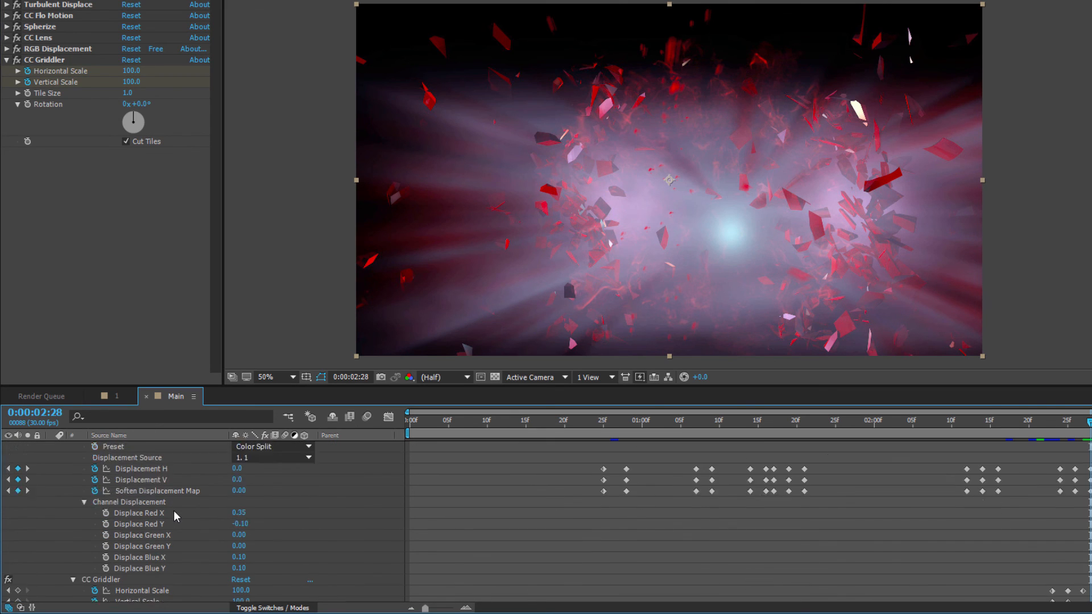
{"action": "scroll", "coordinate": [173, 510], "scroll_direction": "down", "scroll_amount": 1}
{"action": "left_click", "coordinate": [18, 573]}
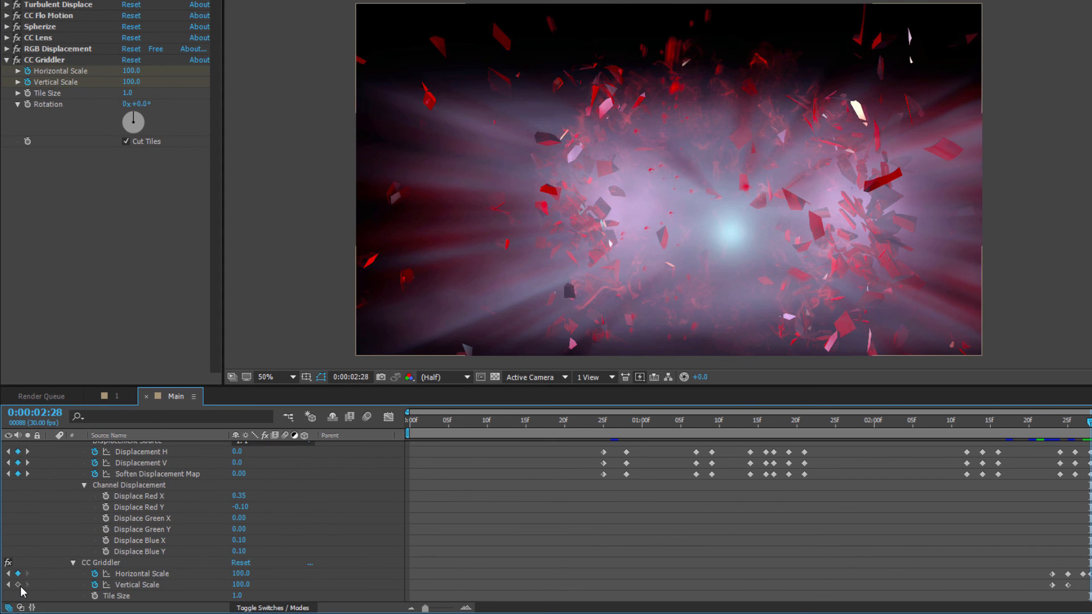
{"action": "left_click", "coordinate": [18, 584]}
{"action": "key", "text": "Page_Down"}
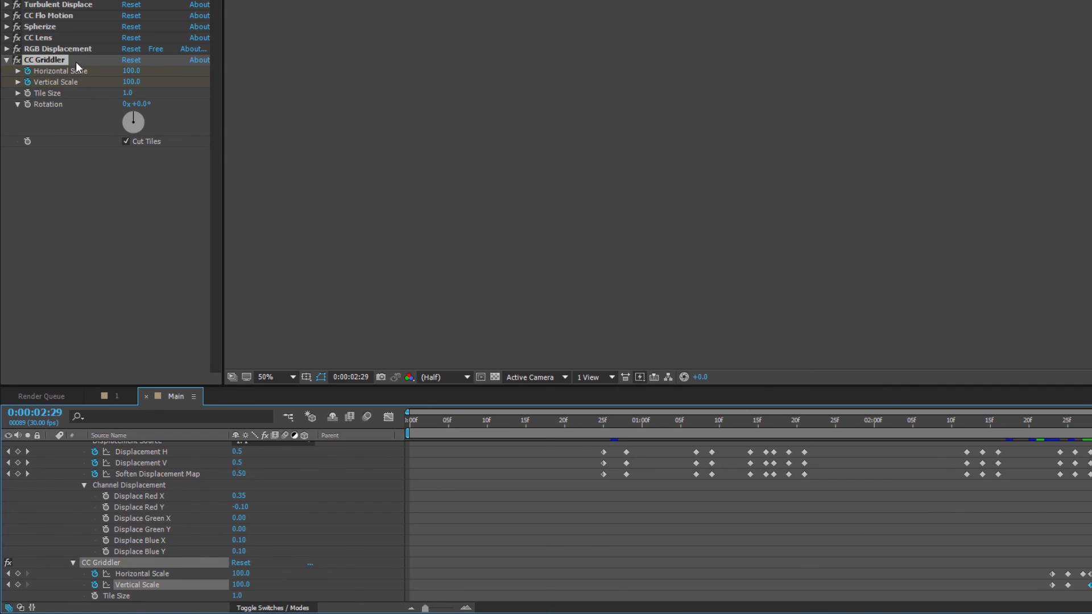
{"action": "key", "text": "Page_Up"}
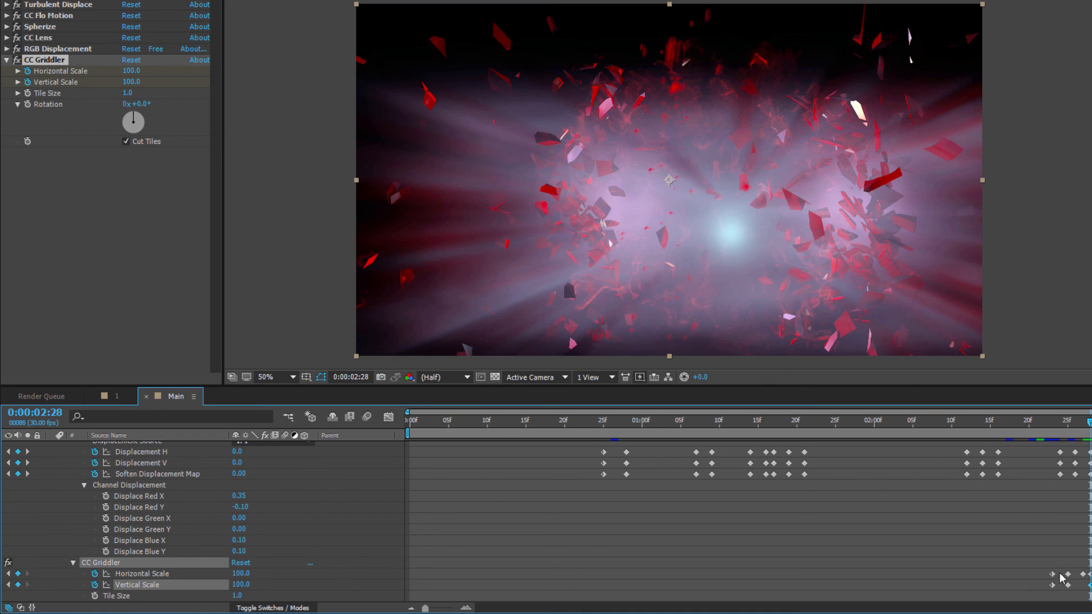
Step: Shift all CC Griddler Horizontal and Vertical Scale keyframes three frames earlier so they start at 0:00:02:20
{"action": "mouse_move", "coordinate": [1053, 574]}
{"action": "left_mouse_down"}
{"action": "mouse_move", "coordinate": [1091, 585]}
{"action": "mouse_move", "coordinate": [1064, 576]}
{"action": "left_mouse_up"}
{"action": "key", "text": "ctrl+z"}
{"action": "left_click", "coordinate": [1069, 422]}
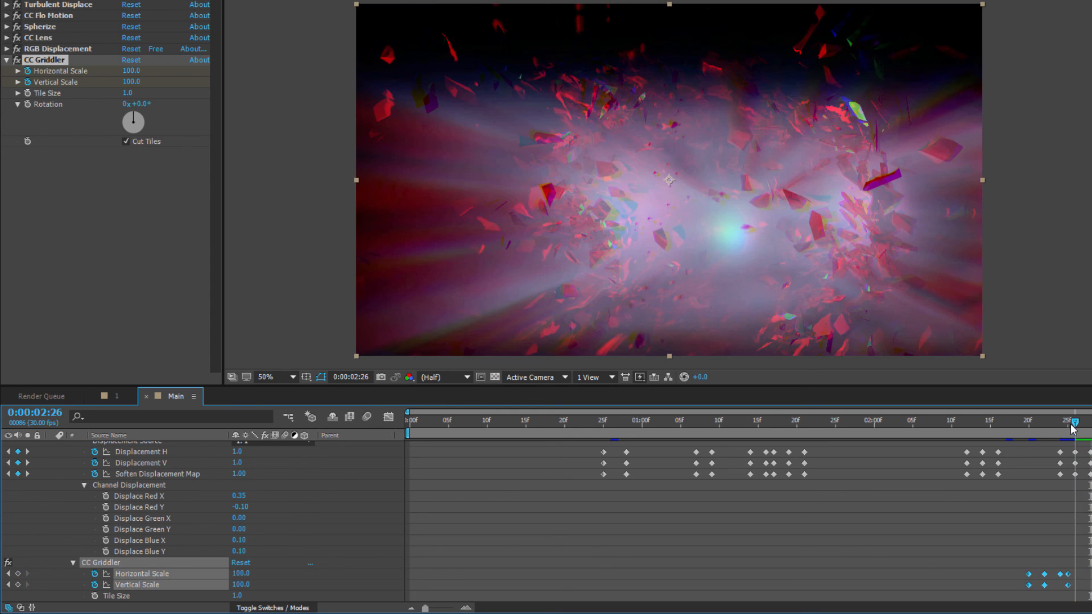
Step: Keyframe CC Griddler's Horizontal Scale at 400 at 0:00:02:26 and back to 100 at 0:00:02:28
{"action": "left_click_drag", "start_coordinate": [1070, 428], "coordinate": [1078, 431]}
{"action": "left_click", "coordinate": [261, 566]}
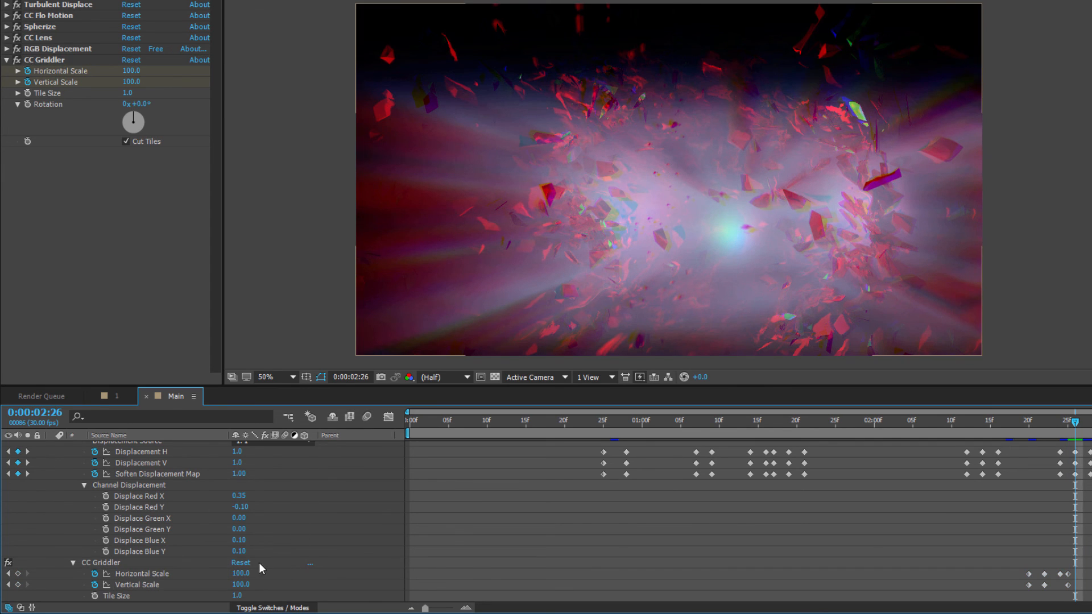
{"action": "left_click", "coordinate": [242, 574]}
{"action": "type", "text": "4"}
{"action": "key", "text": "Return"}
{"action": "key", "text": "Page_Down"}
{"action": "key", "text": "Page_Down"}
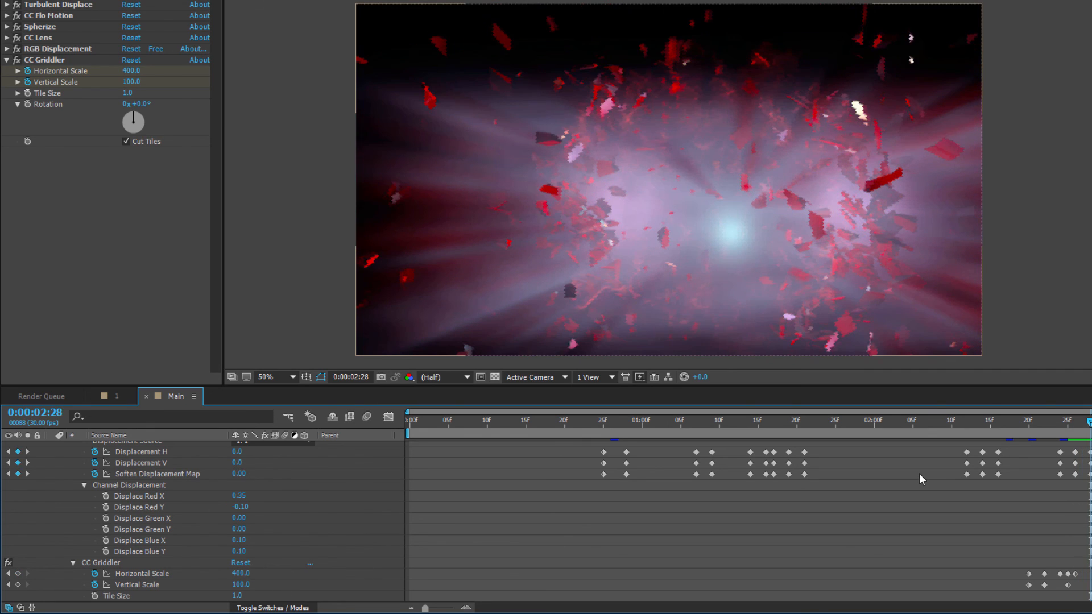
{"action": "type", "text": "100"}
{"action": "key", "text": "Return"}
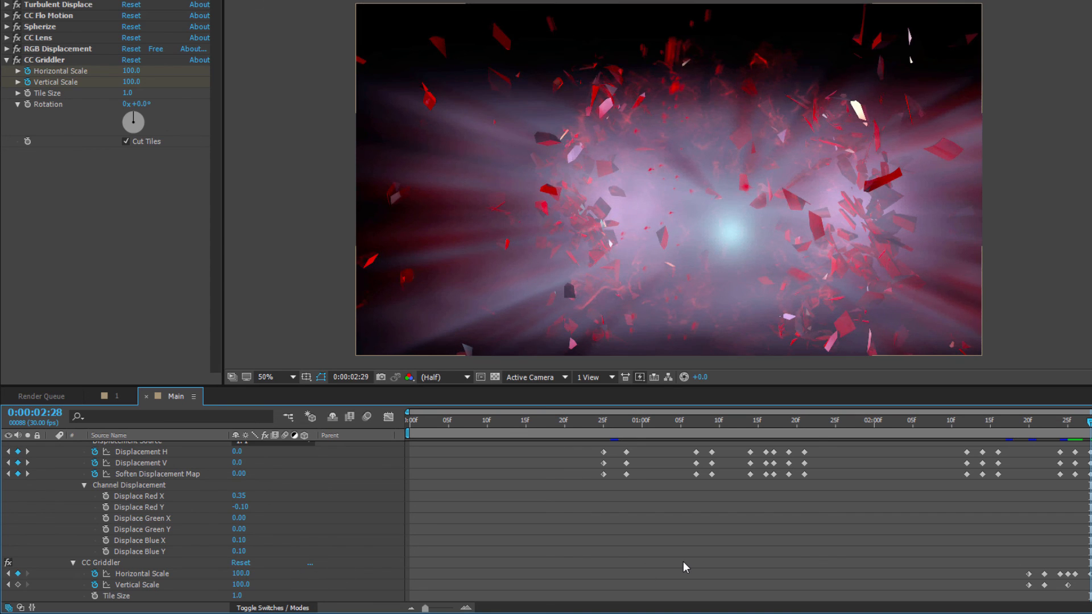
Step: Set CC Griddler's Horizontal Scale to 600 at 0:00:02:29 and shift all its keyframes earlier to start at 0:00:02:17
{"action": "key", "text": "Page_Down"}
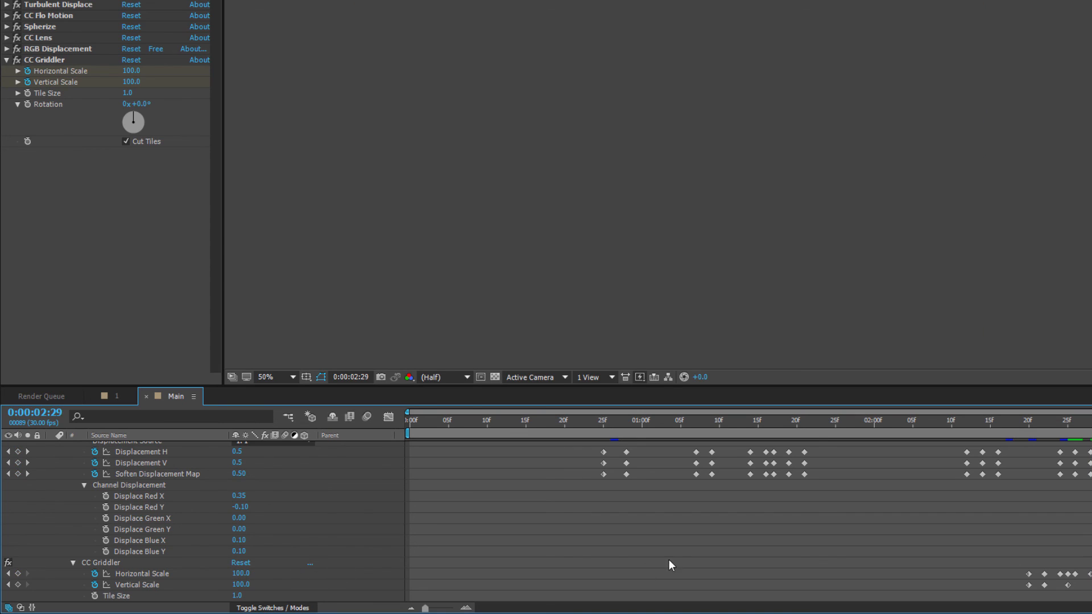
{"action": "left_click", "coordinate": [240, 574]}
{"action": "type", "text": "600"}
{"action": "key", "text": "Return"}
{"action": "left_click_drag", "start_coordinate": [1015, 569], "coordinate": [1077, 575]}
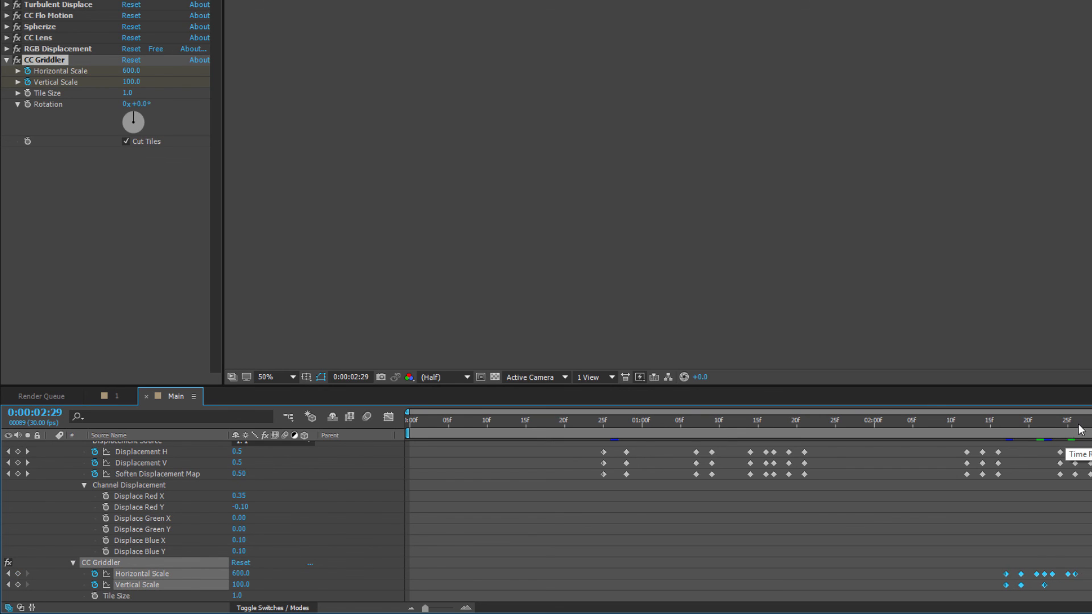
Step: Preview the Main composition from 0:00:00:00 to review the stacked distortion effects
{"action": "left_click_drag", "start_coordinate": [1081, 430], "coordinate": [1037, 430]}
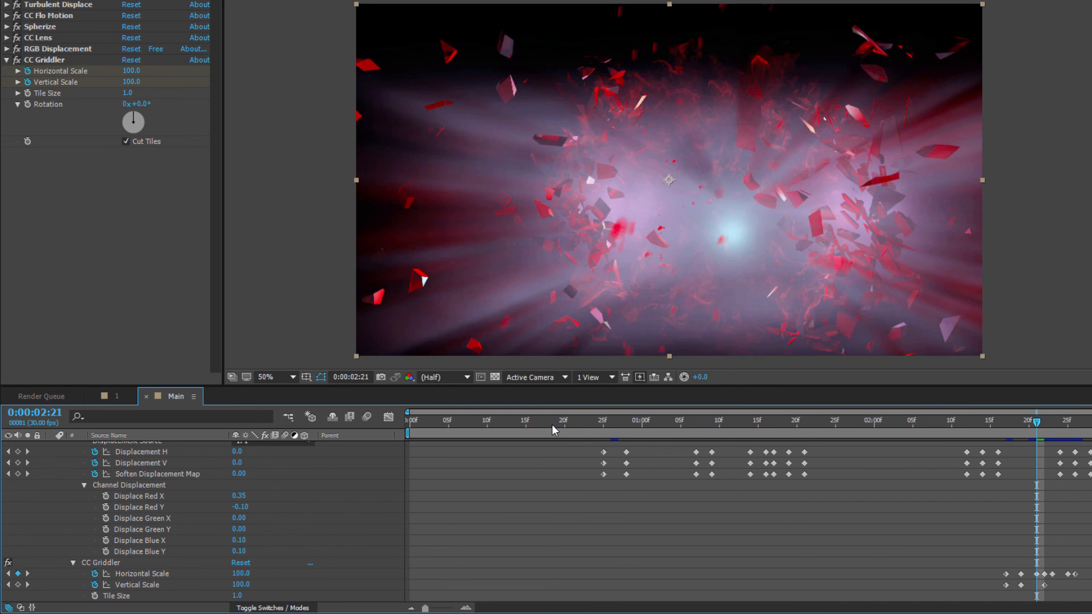
{"action": "left_click_drag", "start_coordinate": [555, 430], "coordinate": [392, 439]}
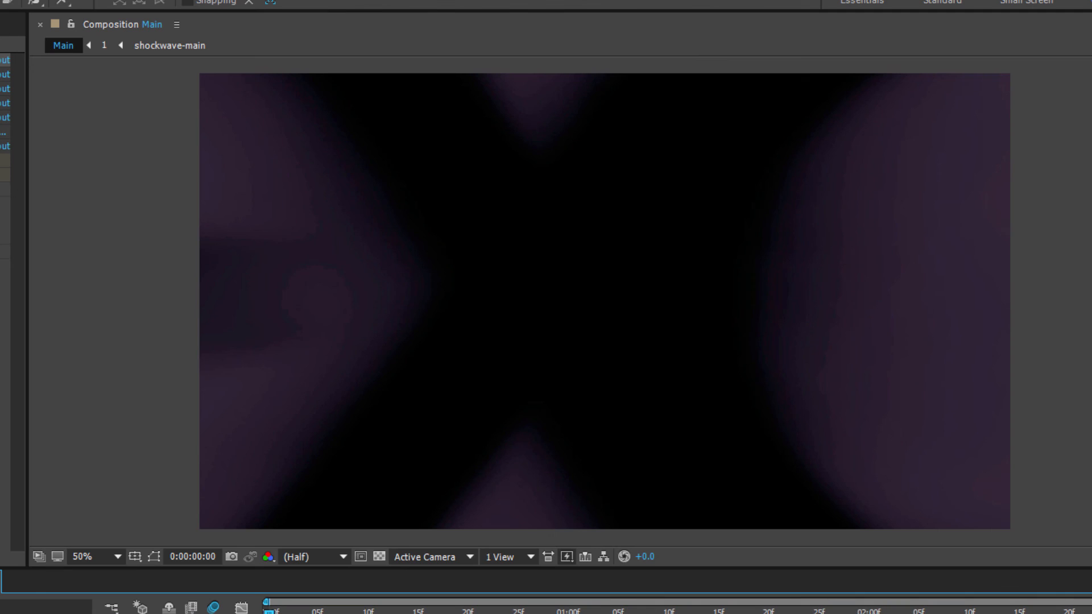
{"action": "key", "text": "space"}
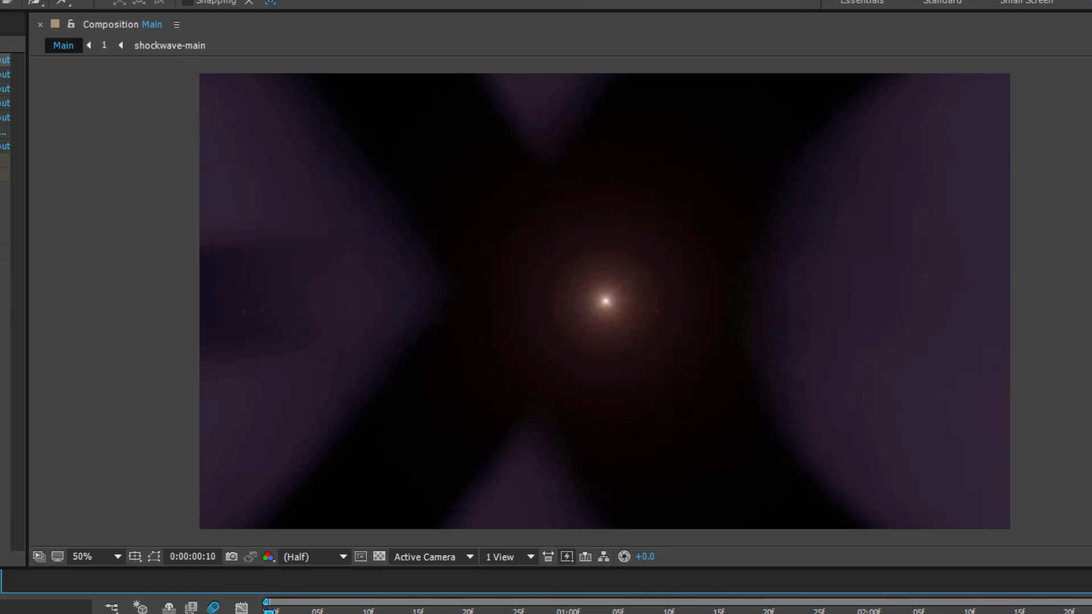